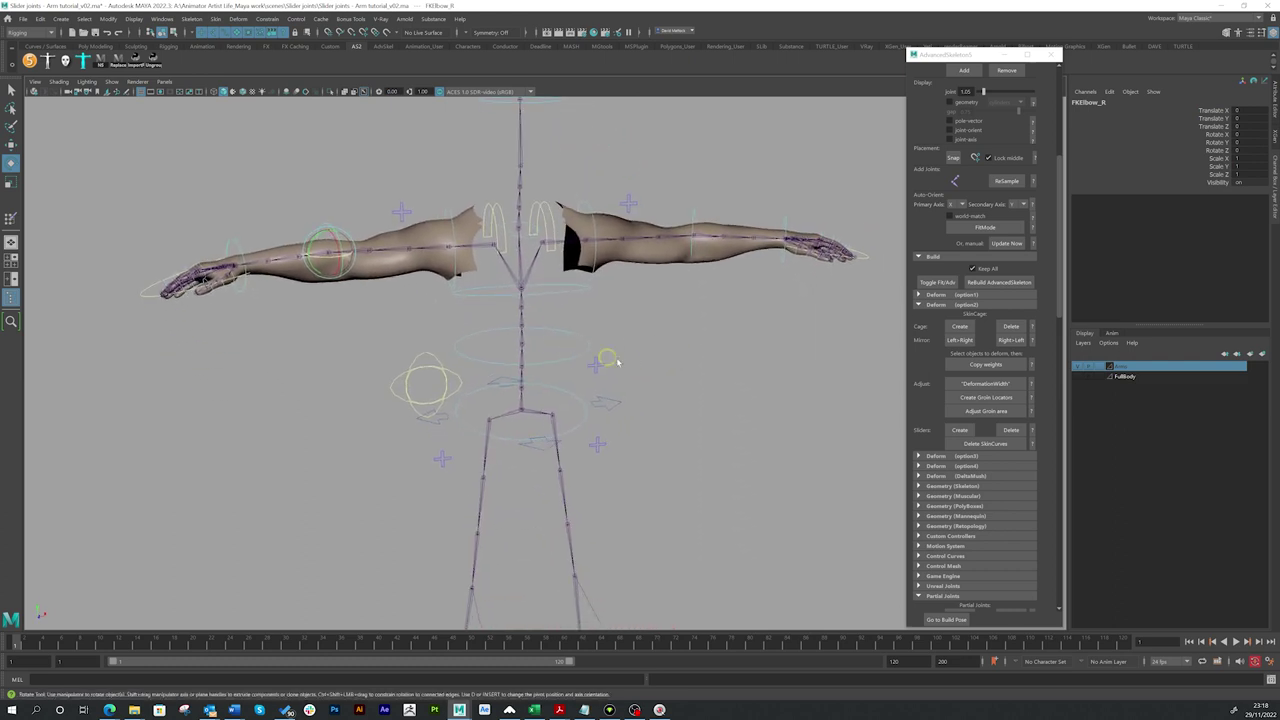
Examine the arm meshes and the rig's skeleton from several angles and distances.
alt+right_drag(557, 392, 552, 327)
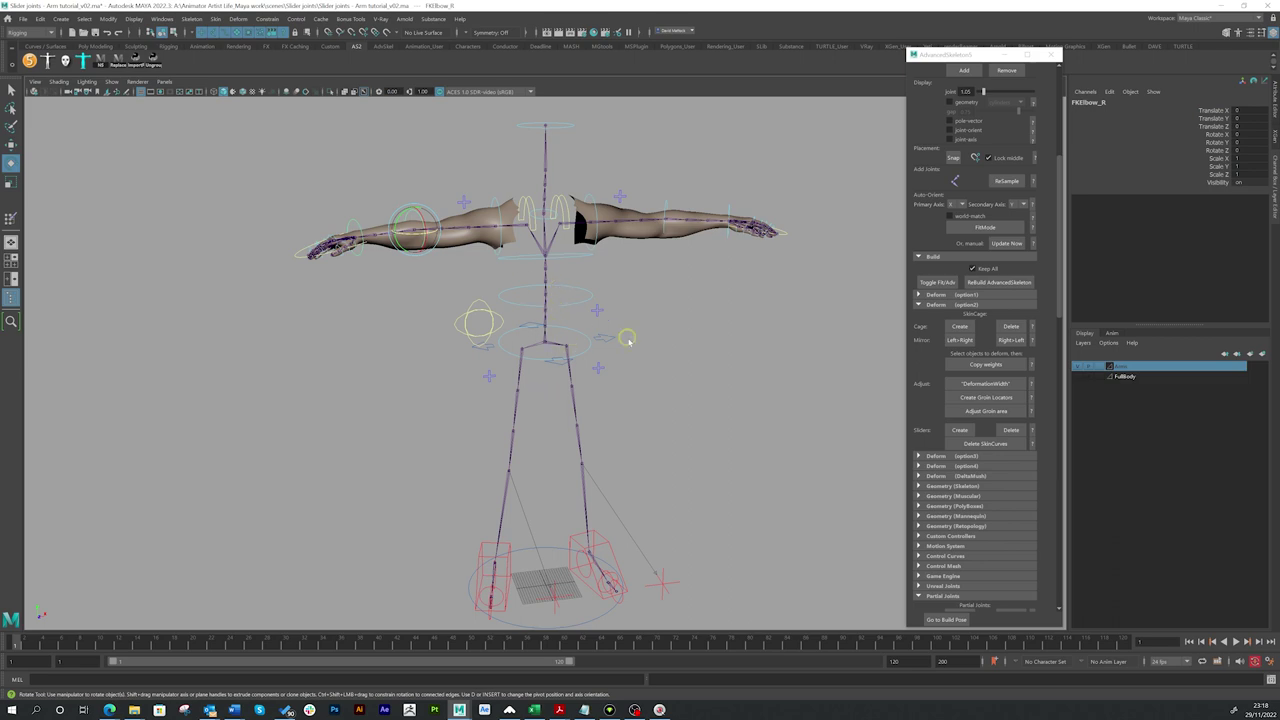
alt+right_drag(474, 323, 551, 334)
alt+middle_drag(551, 334, 570, 508)
alt+right_drag(548, 390, 640, 390)
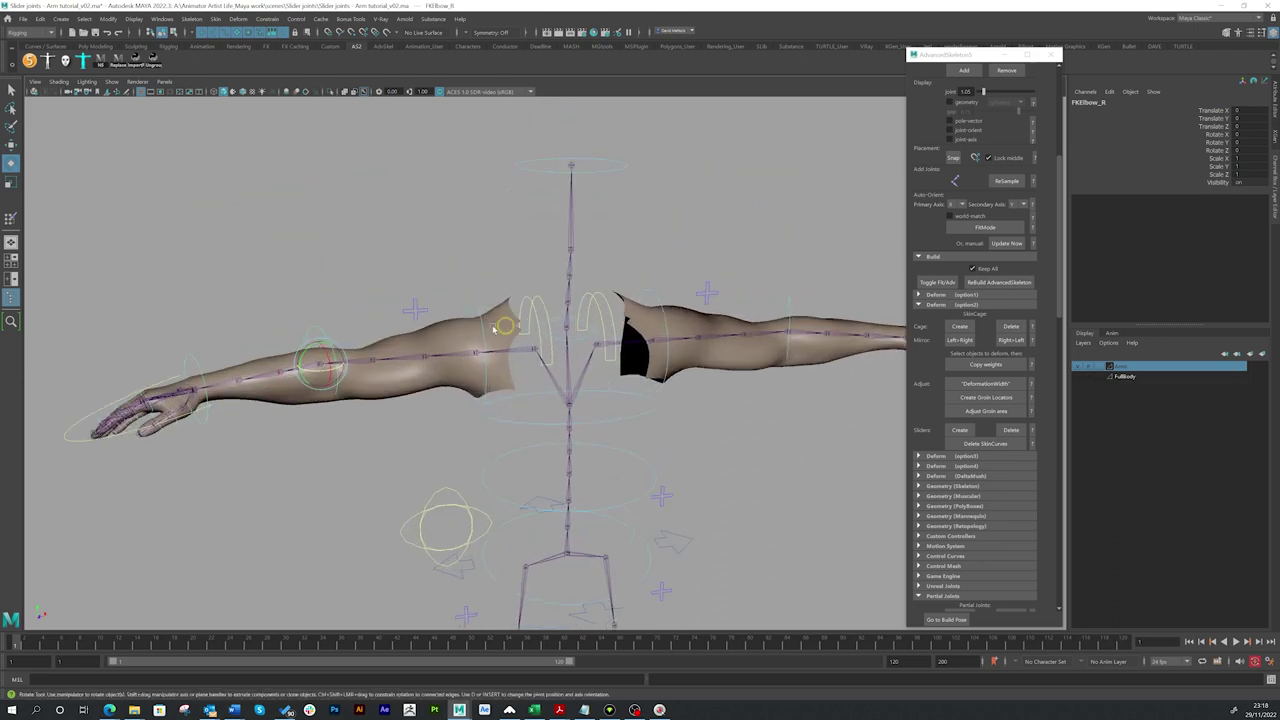
alt+drag(503, 417, 548, 410)
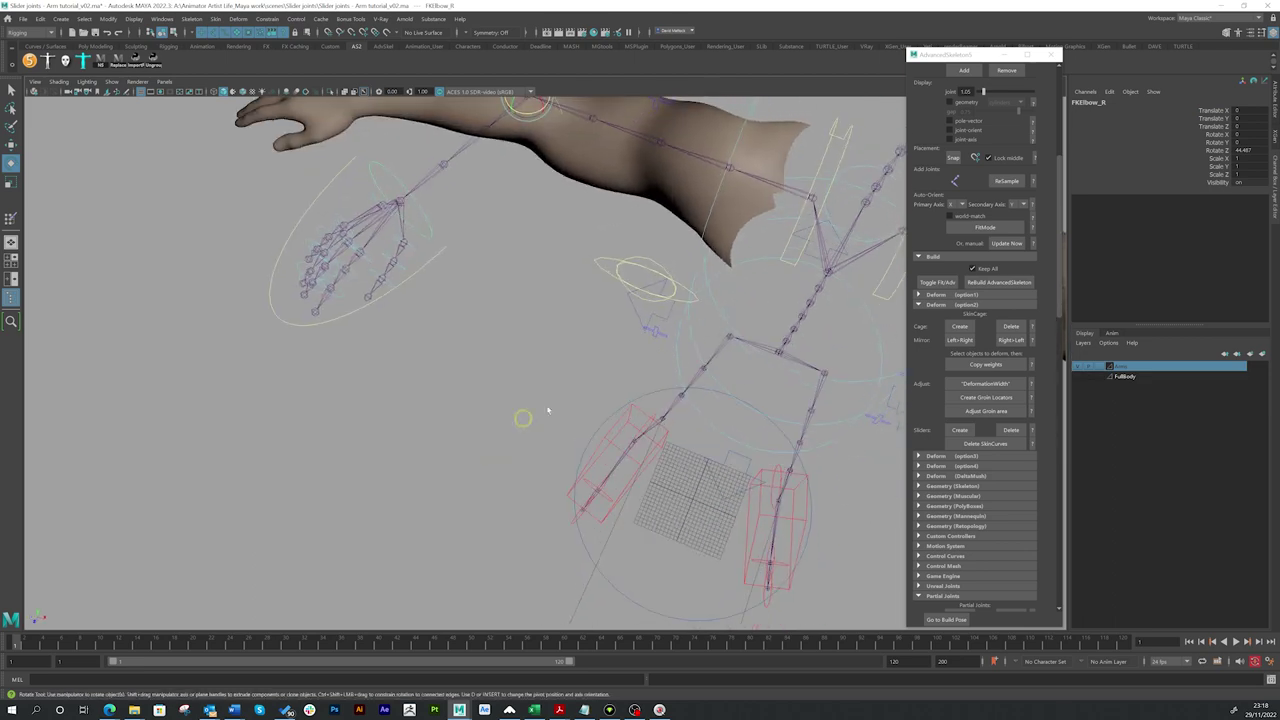
alt+drag(683, 298, 494, 357)
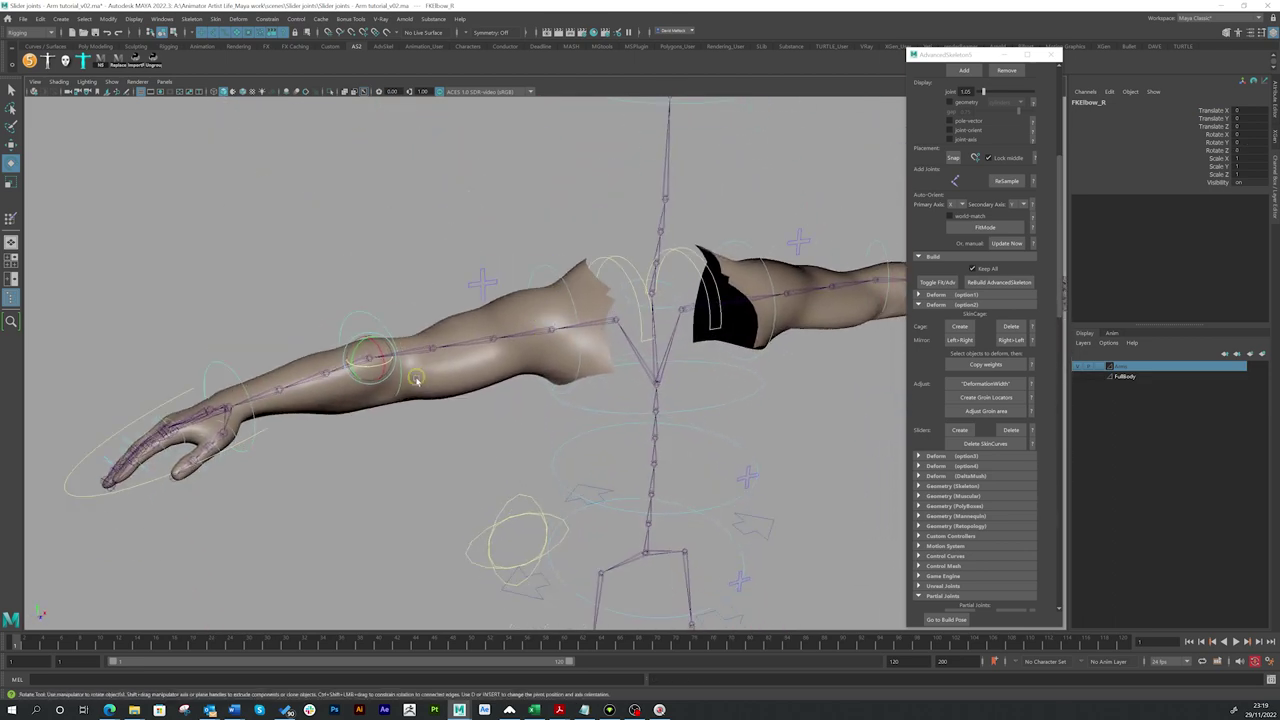
alt+drag(416, 380, 505, 357)
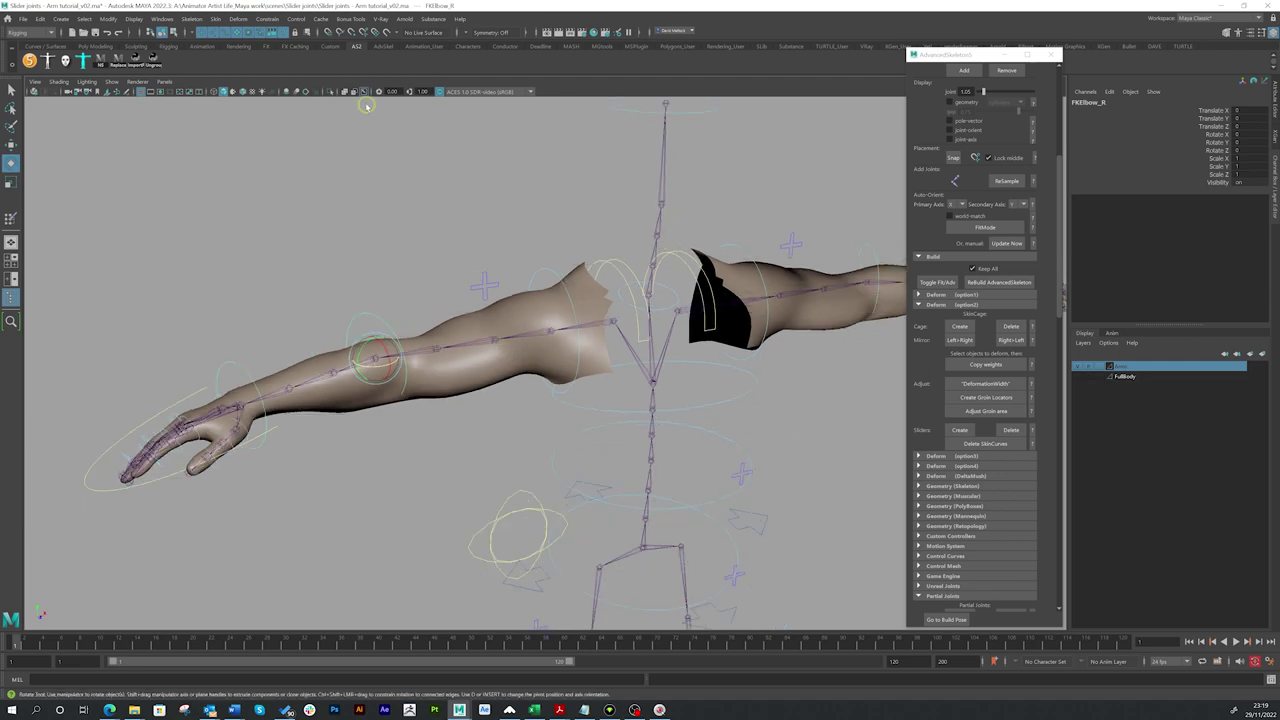
alt+drag(394, 160, 478, 342)
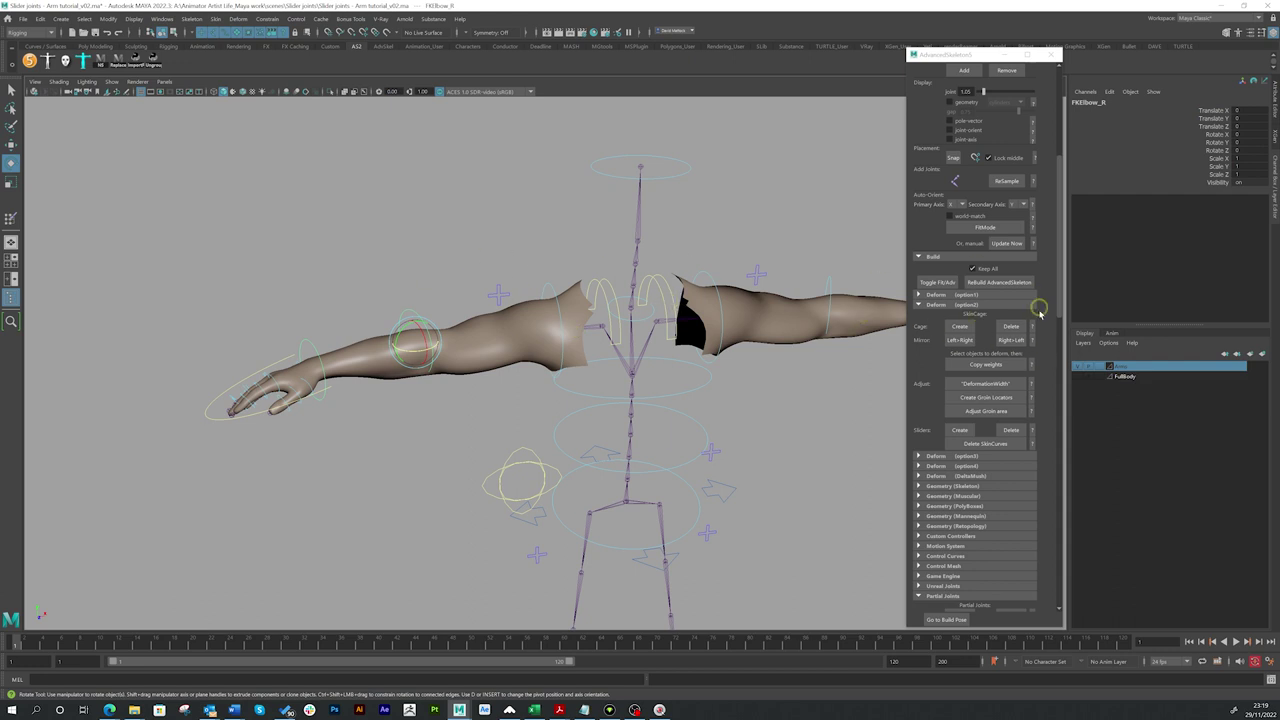
Set the Arms display layer to reference mode and turn on X-ray joints in the viewport.
click(1099, 367)
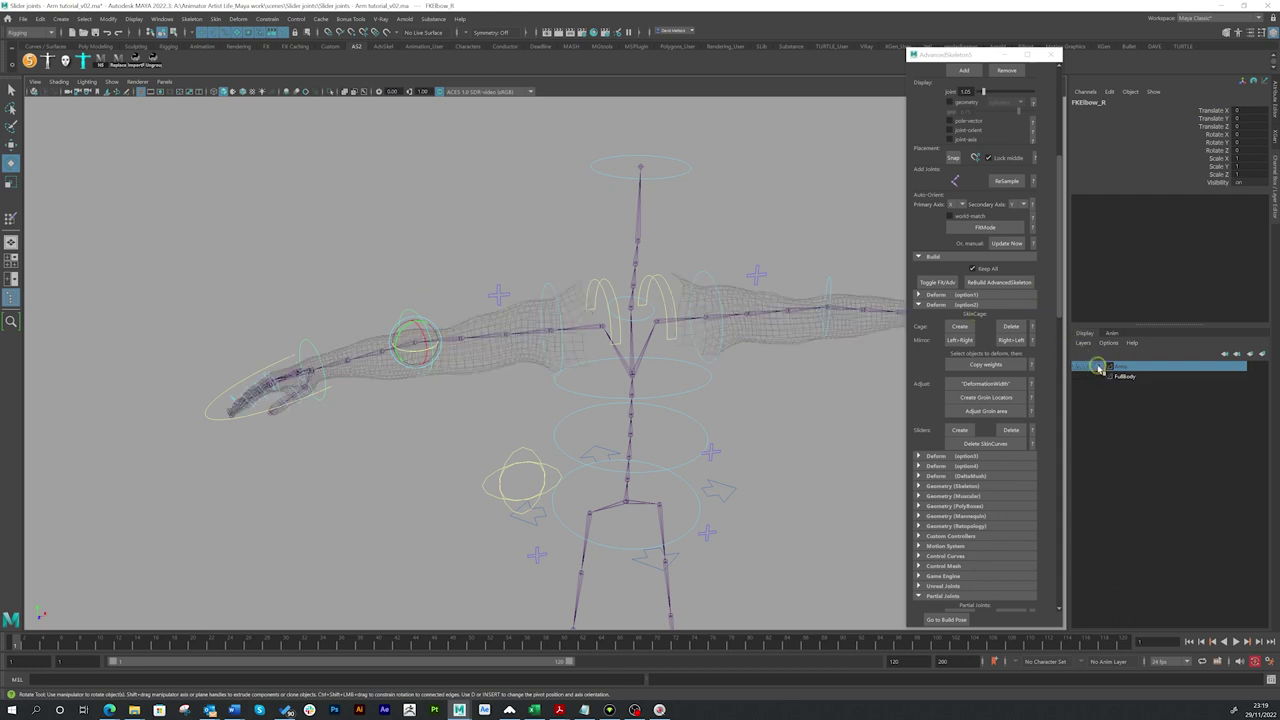
click(1100, 366)
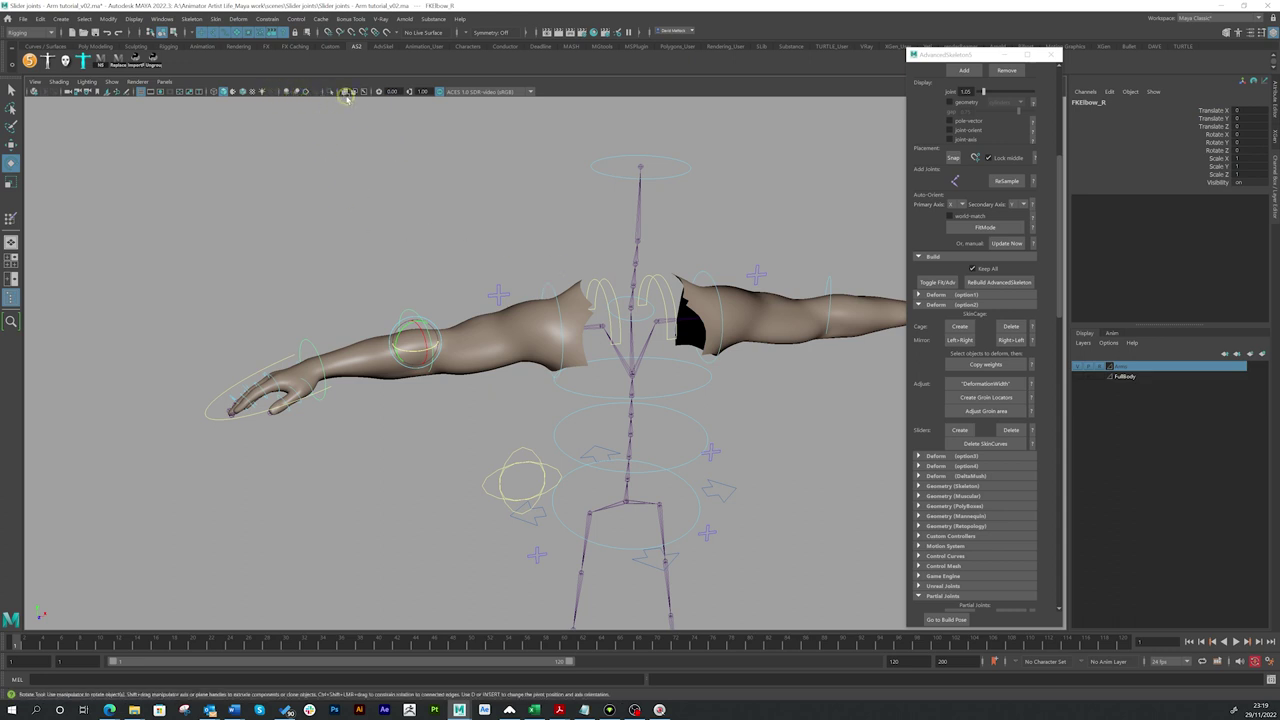
click(364, 91)
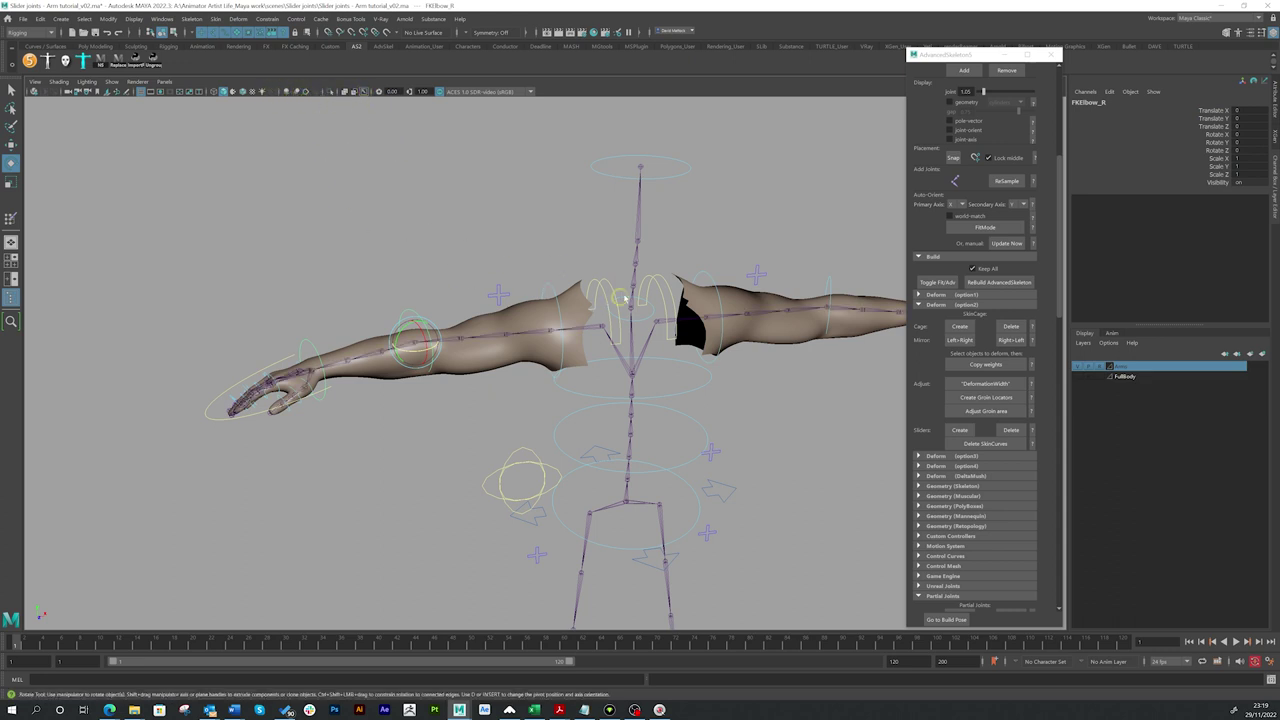
alt+drag(620, 297, 499, 356)
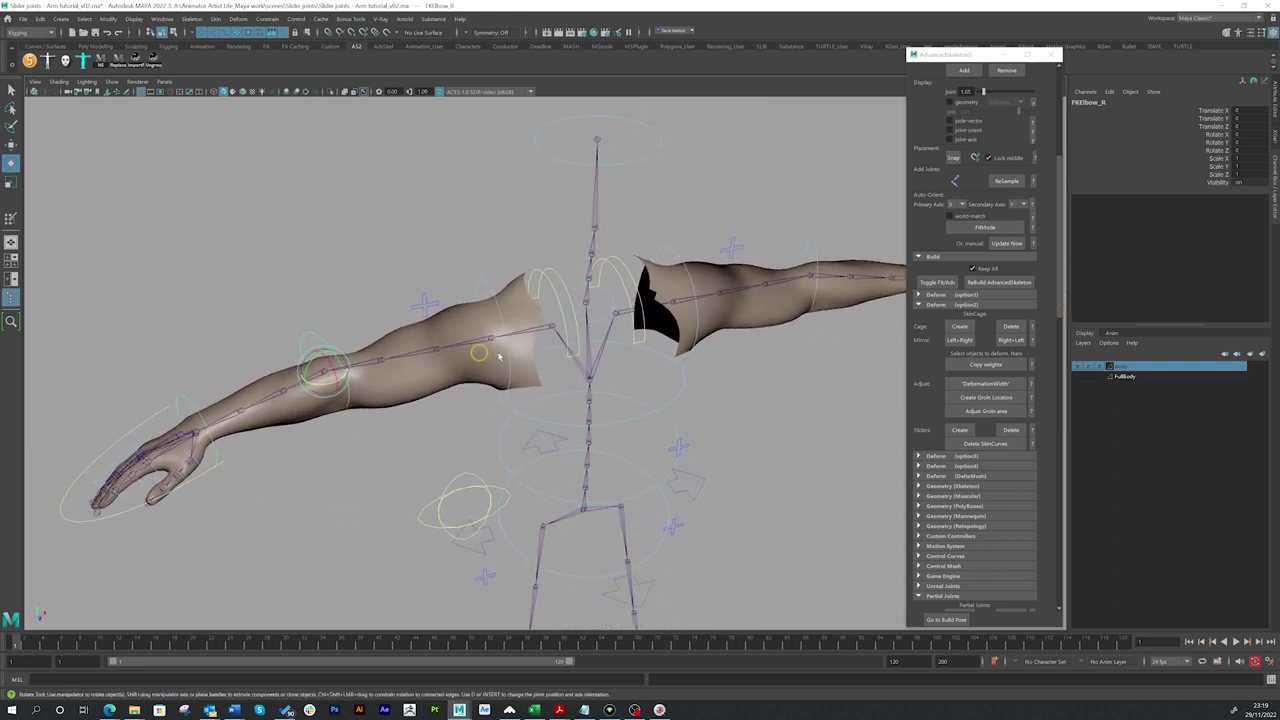
Create a SkinCage around the skeleton using AdvancedSkeleton's Deform option 2.
click(937, 96)
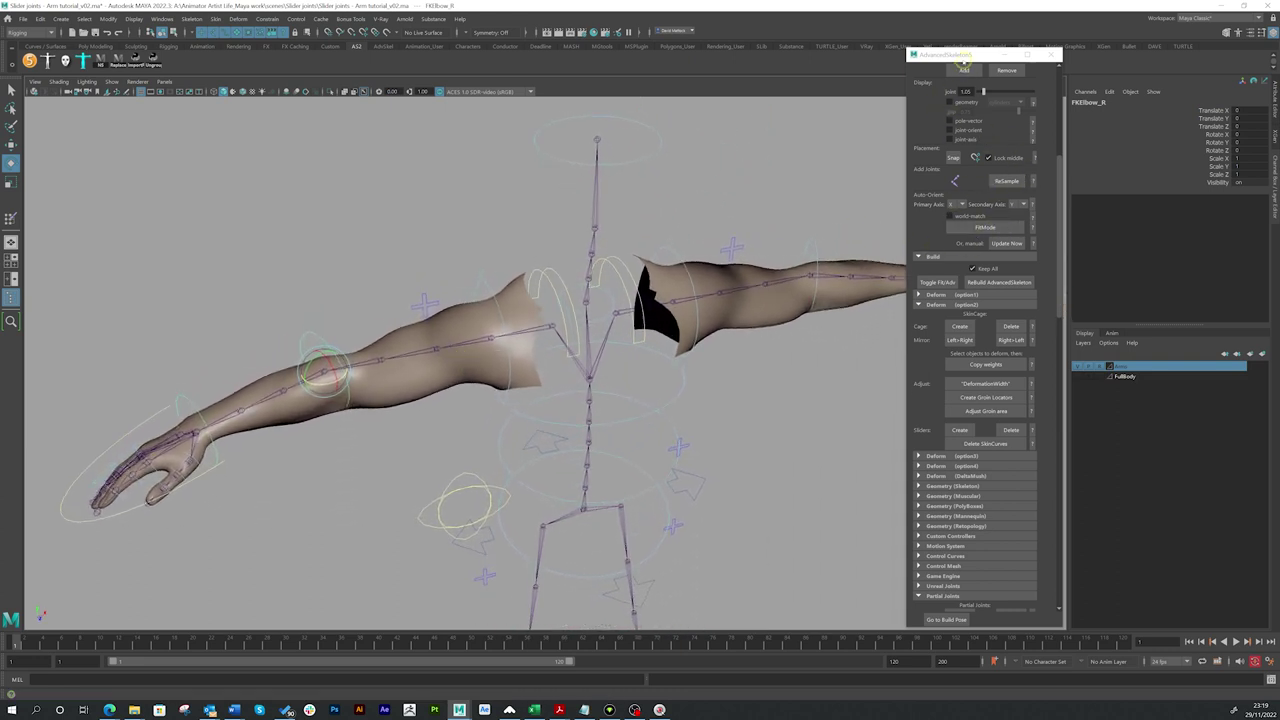
drag(956, 54, 951, 56)
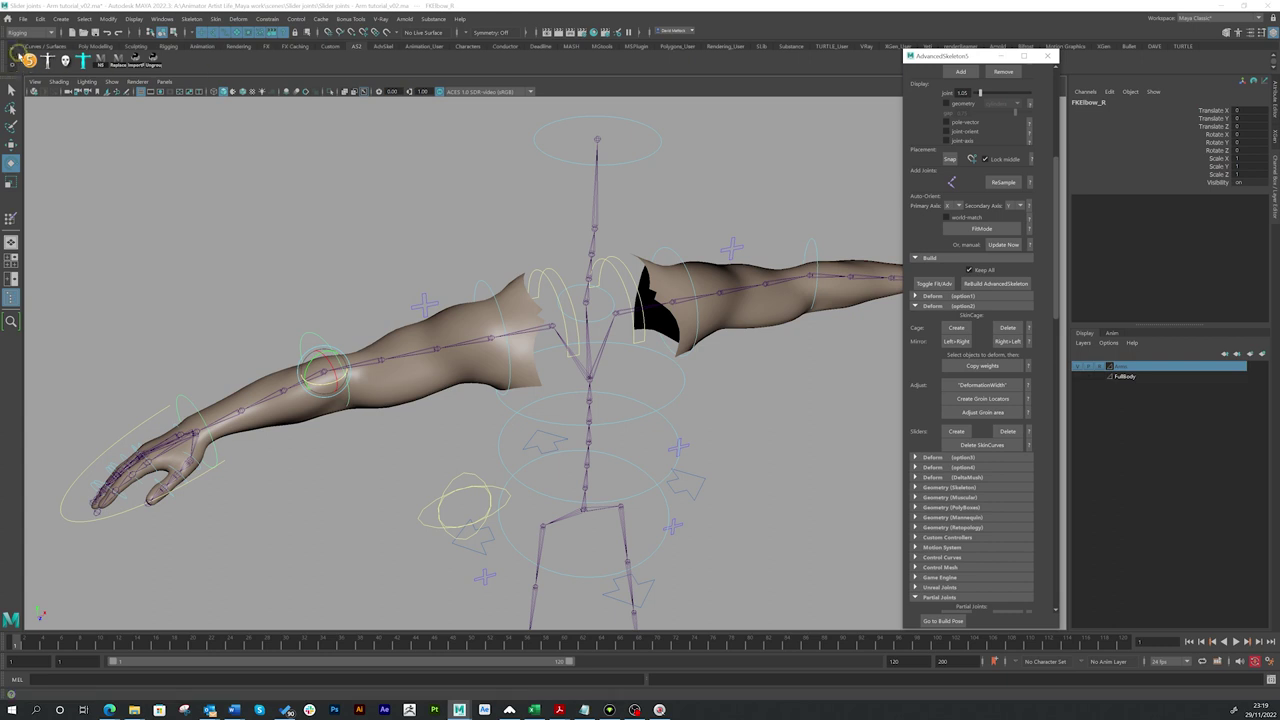
click(1027, 305)
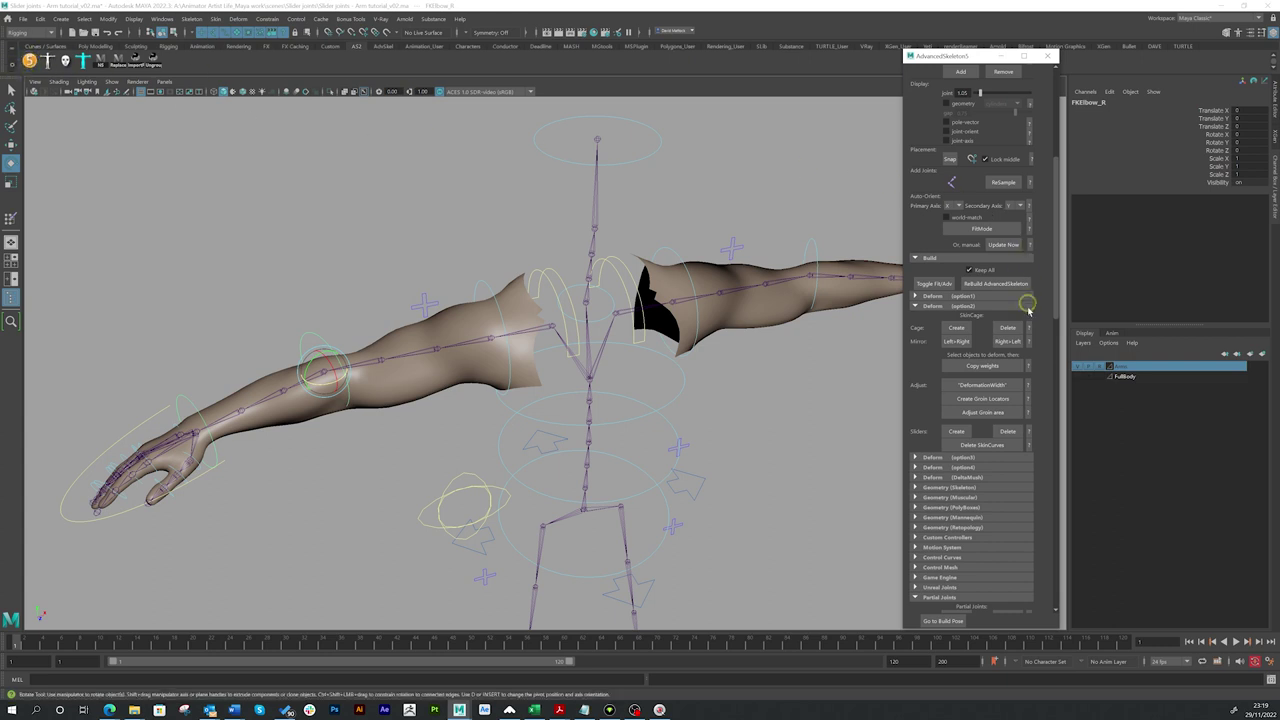
drag(1055, 282, 1059, 292)
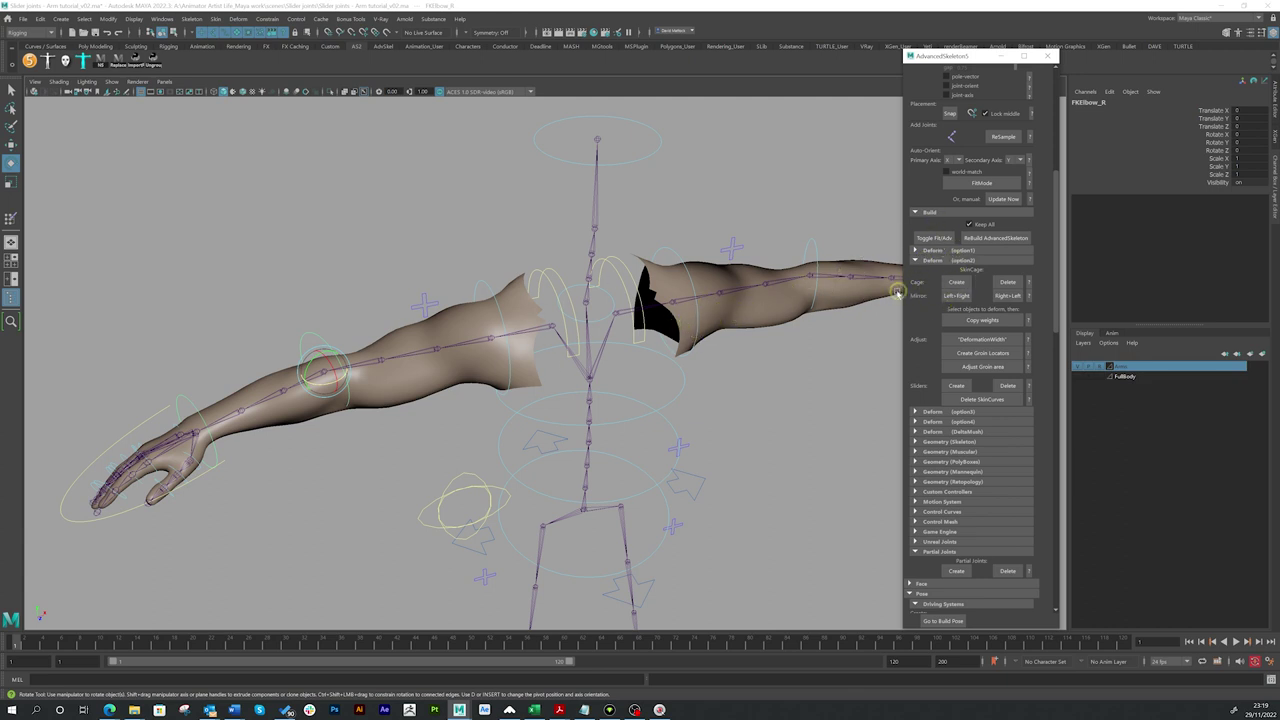
click(957, 285)
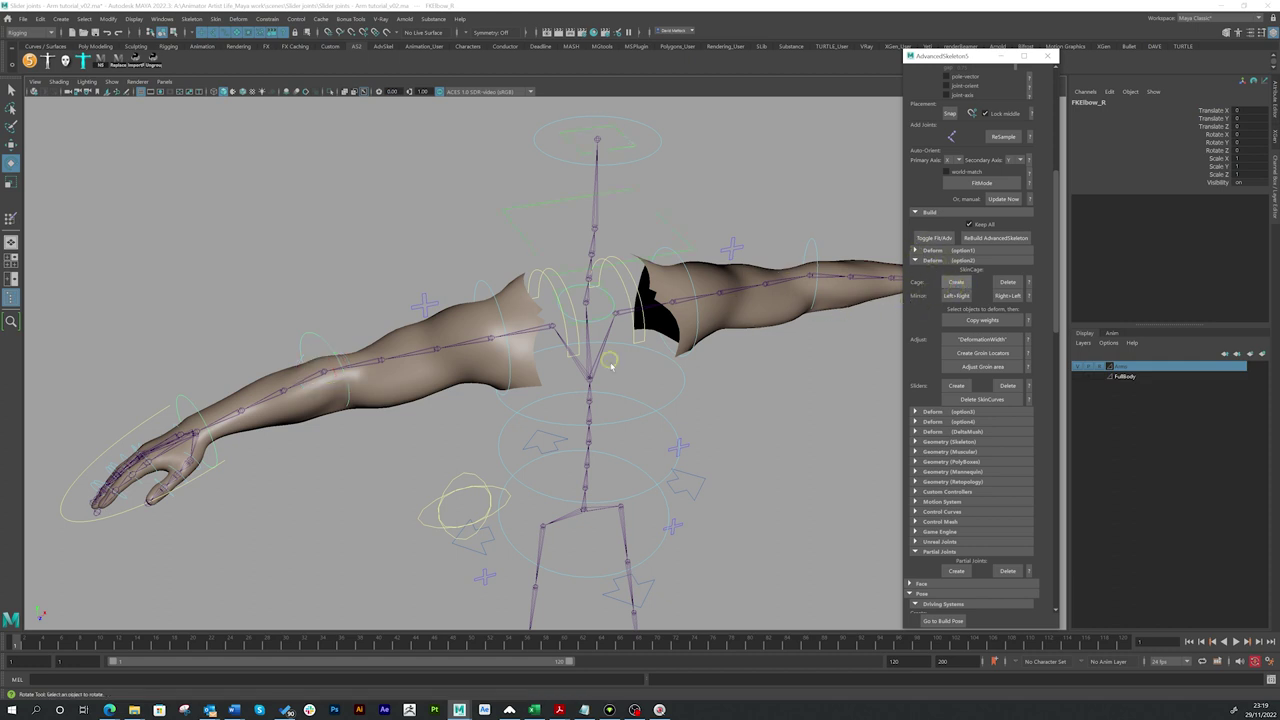
click(506, 434)
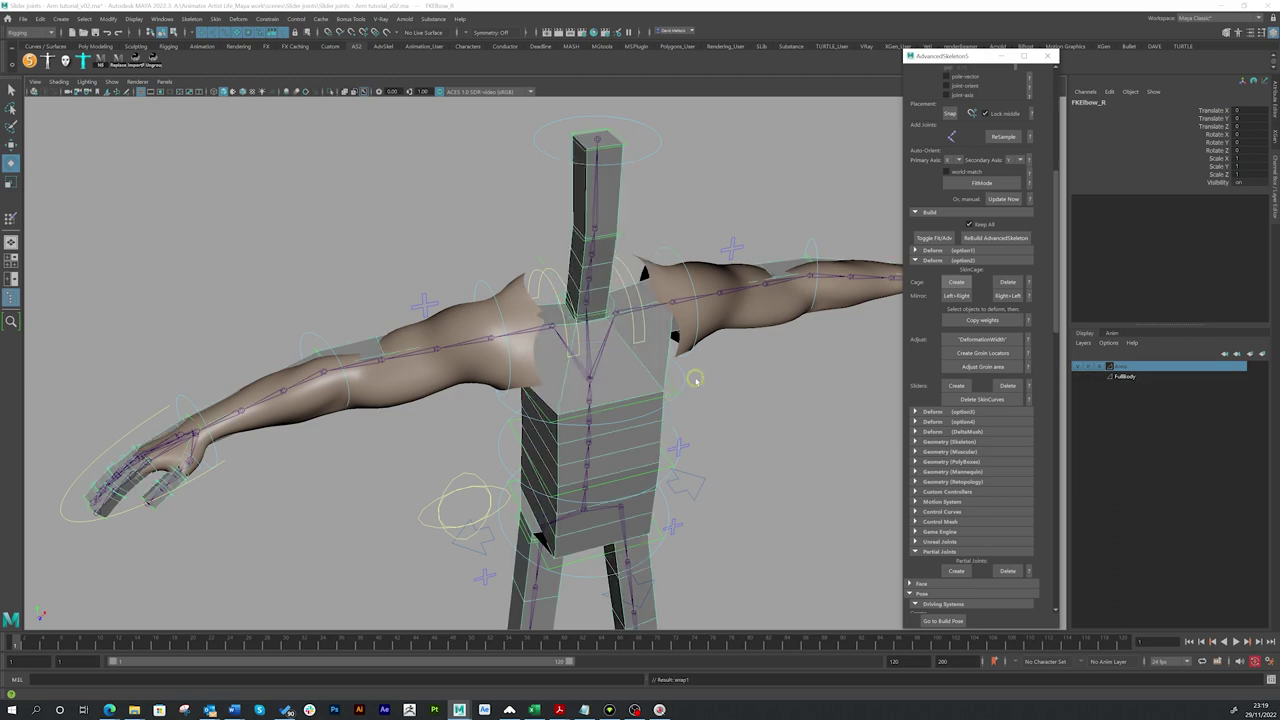
Try enlarging the right shoulder's middle profile curve on the skin cage, and undo the scaling.
alt+drag(759, 365, 569, 369)
alt+right_drag(569, 369, 512, 376)
alt+middle_drag(512, 376, 506, 301)
alt+right_drag(506, 301, 603, 380)
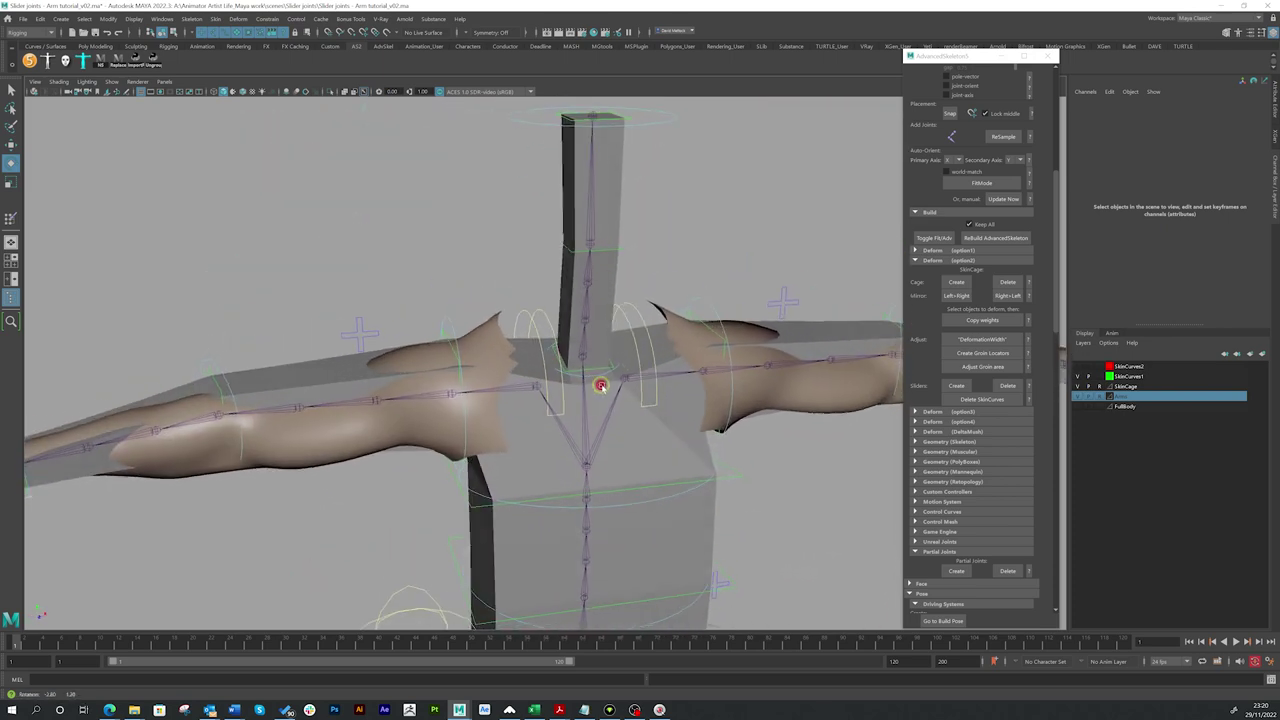
alt+drag(603, 380, 543, 320)
click(600, 280)
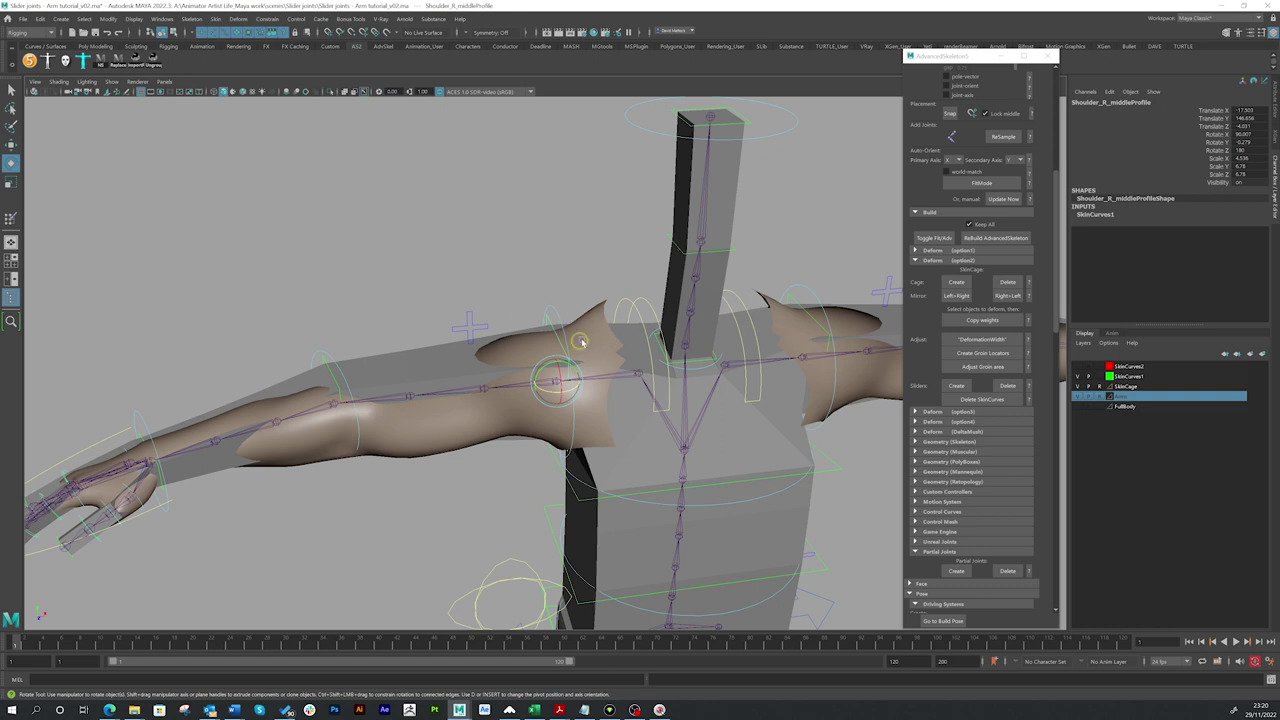
key(r)
drag(561, 383, 565, 378)
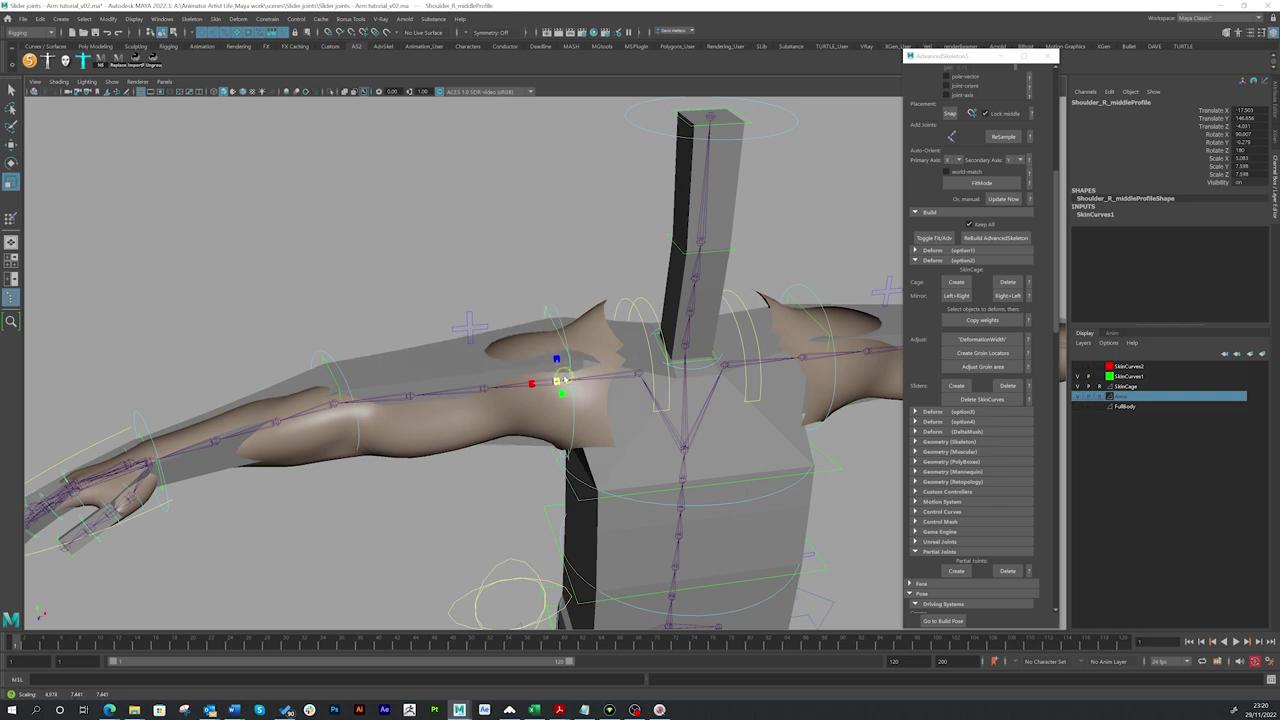
key(ctrl+z)
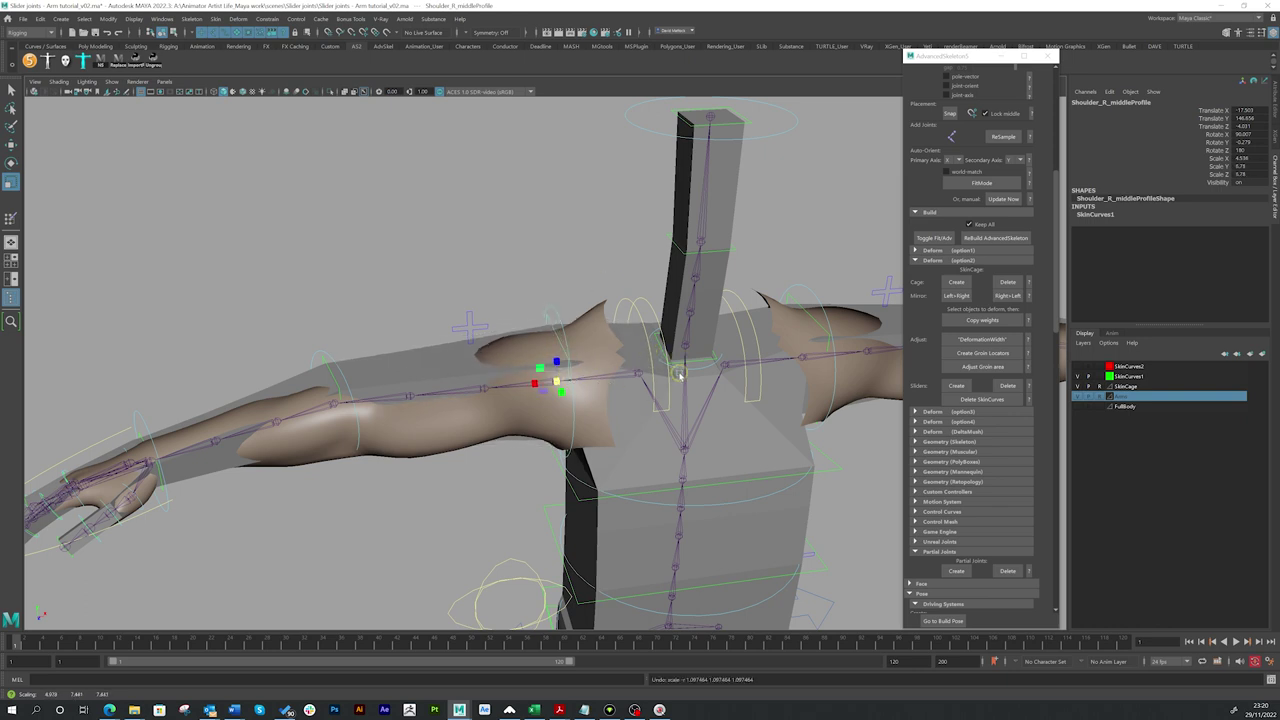
Try scaling up the right shoulder's profile curve and mirroring the cage shape from right to left, and undo both changes.
alt+drag(678, 374, 755, 309)
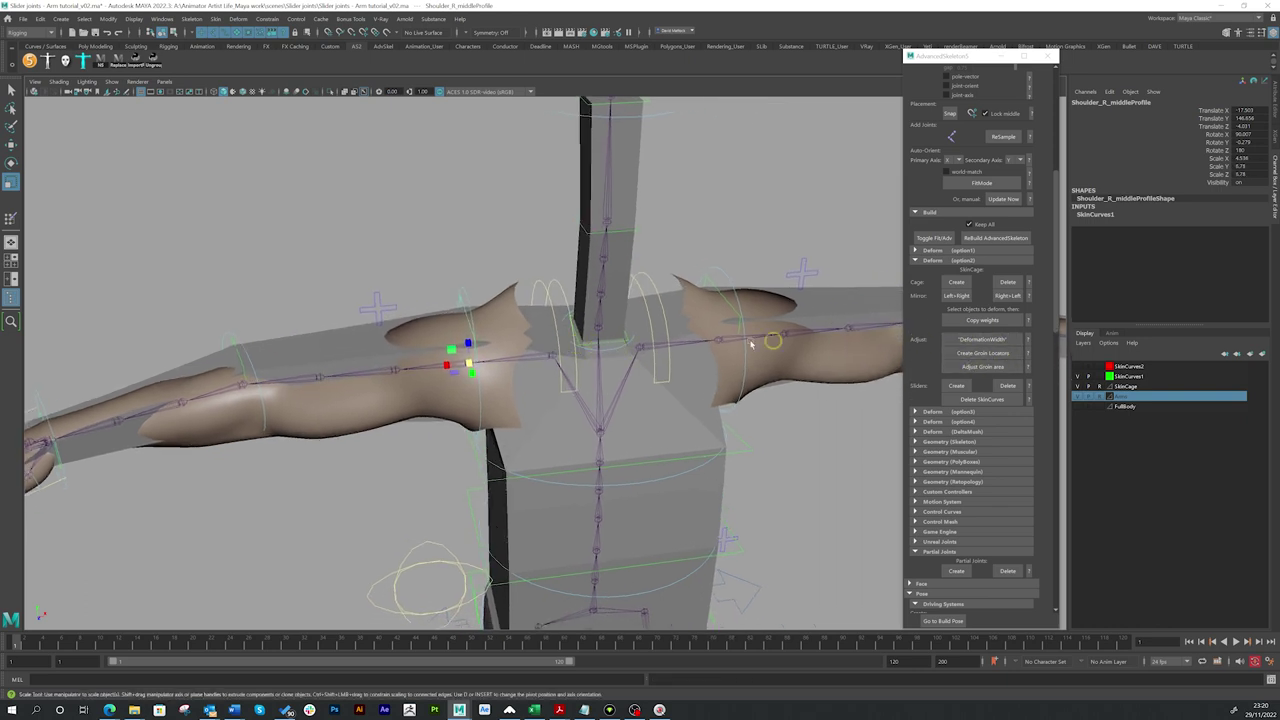
drag(467, 365, 534, 349)
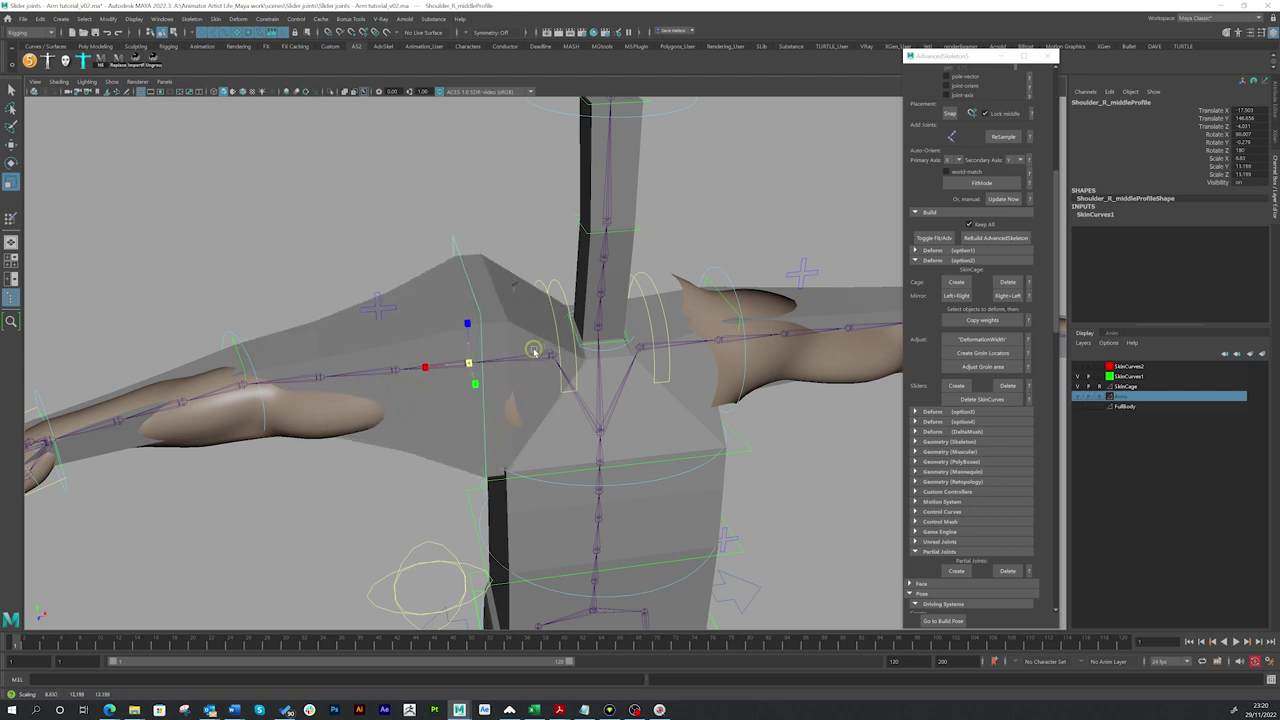
click(1002, 296)
key(ctrl+z)
key(ctrl+z)
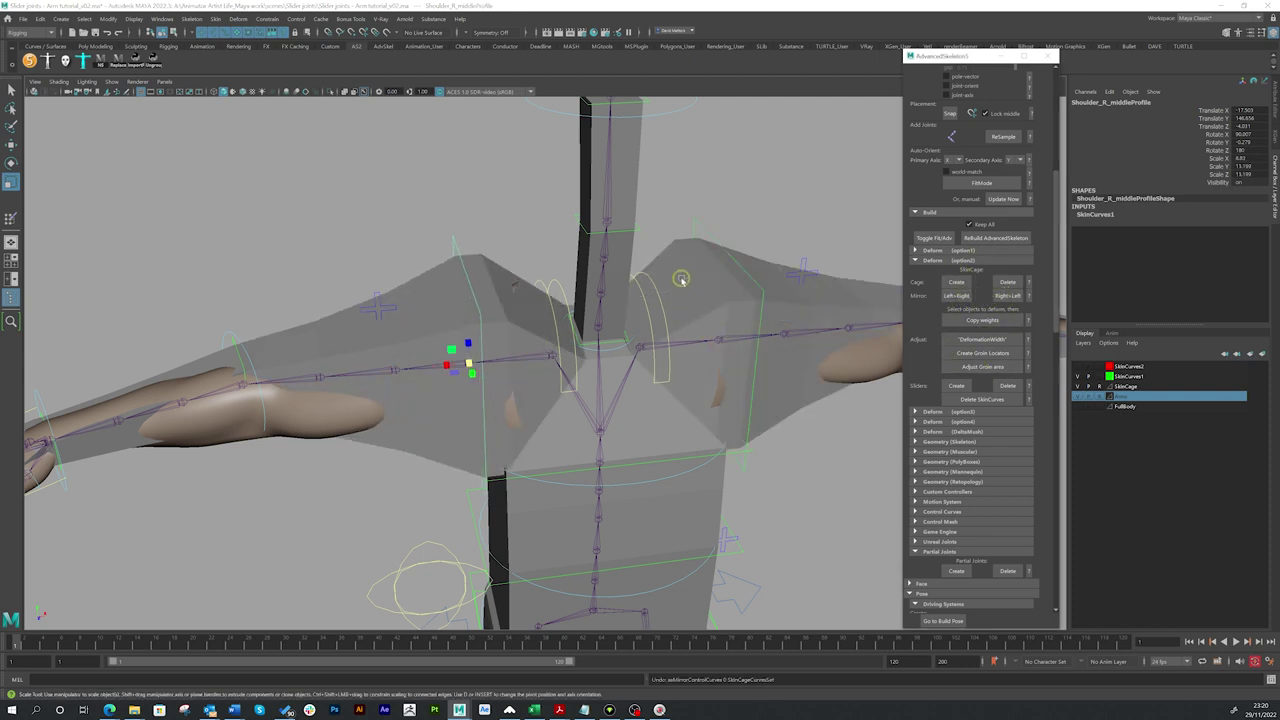
Inspect how the skin cage fits the right arm by toggling the Arms layer's visibility, leaving the layer hidden.
alt+right_drag(714, 328, 501, 286)
alt+drag(502, 287, 558, 327)
alt+right_drag(558, 327, 546, 334)
alt+drag(550, 340, 586, 382)
alt+middle_drag(546, 376, 586, 375)
alt+drag(574, 374, 700, 365)
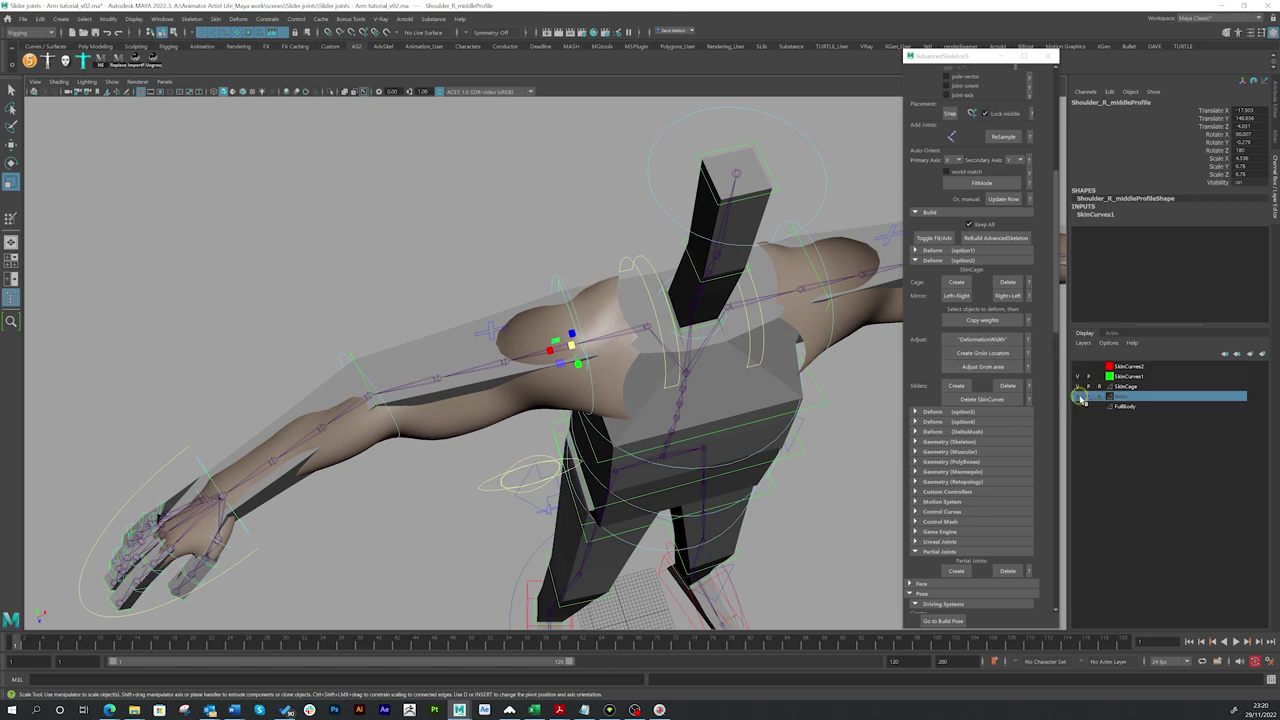
click(1080, 398)
alt+drag(542, 324, 462, 268)
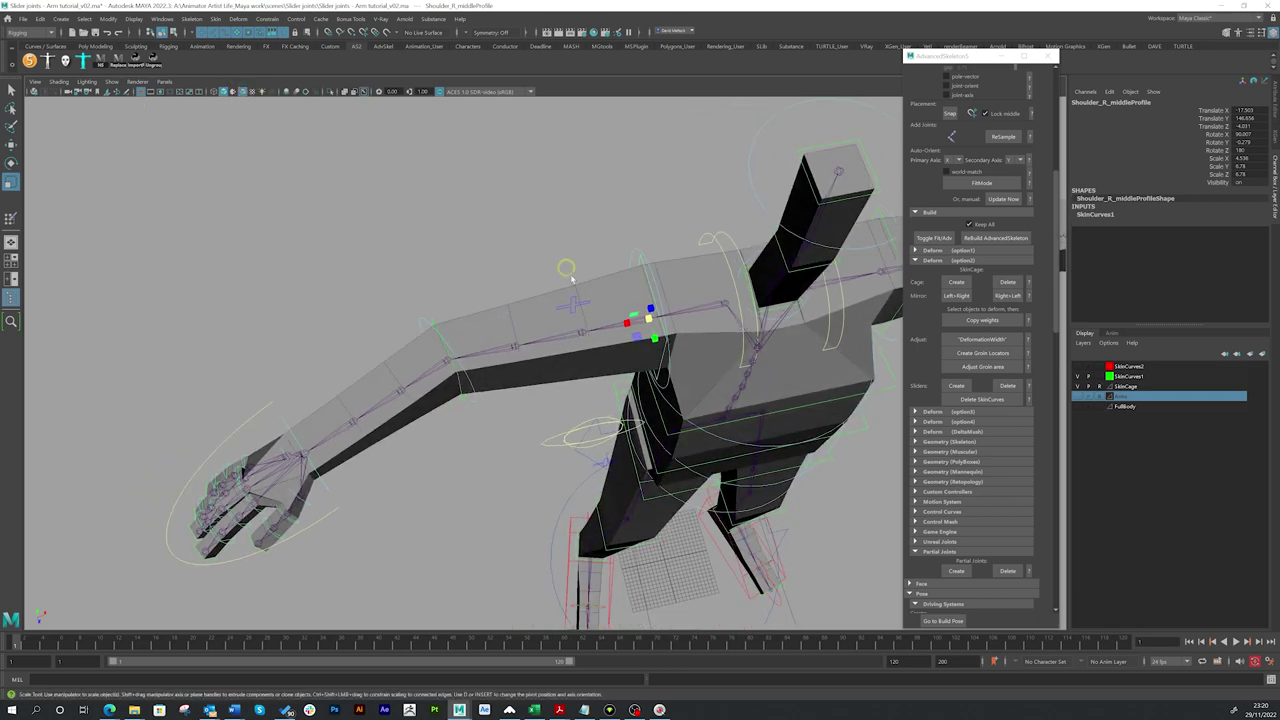
alt+drag(446, 313, 580, 305)
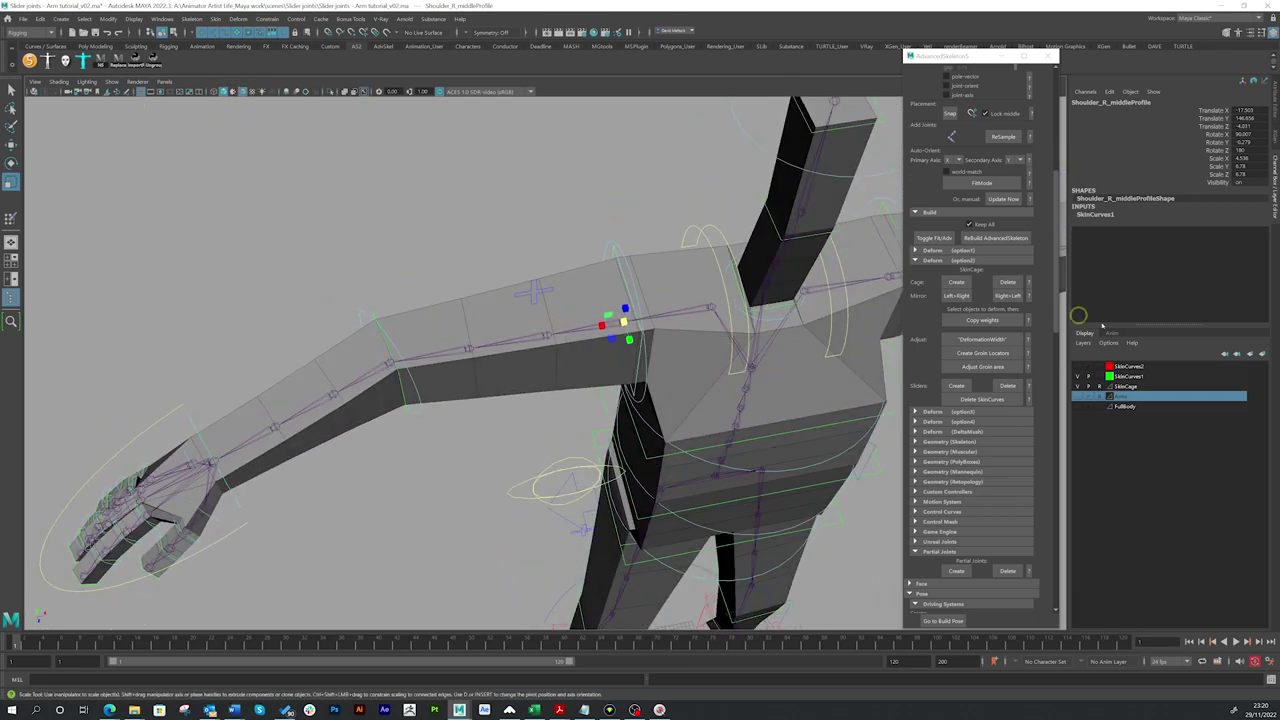
click(1077, 398)
alt+drag(493, 378, 477, 420)
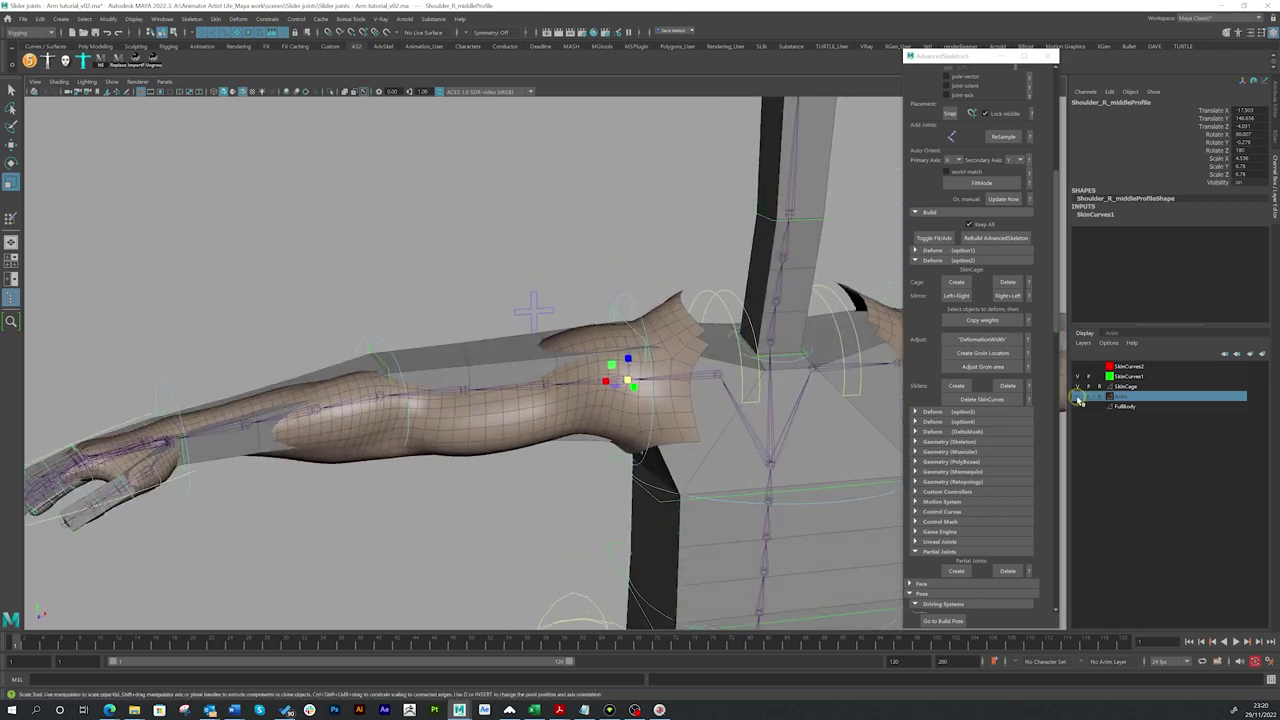
click(1078, 398)
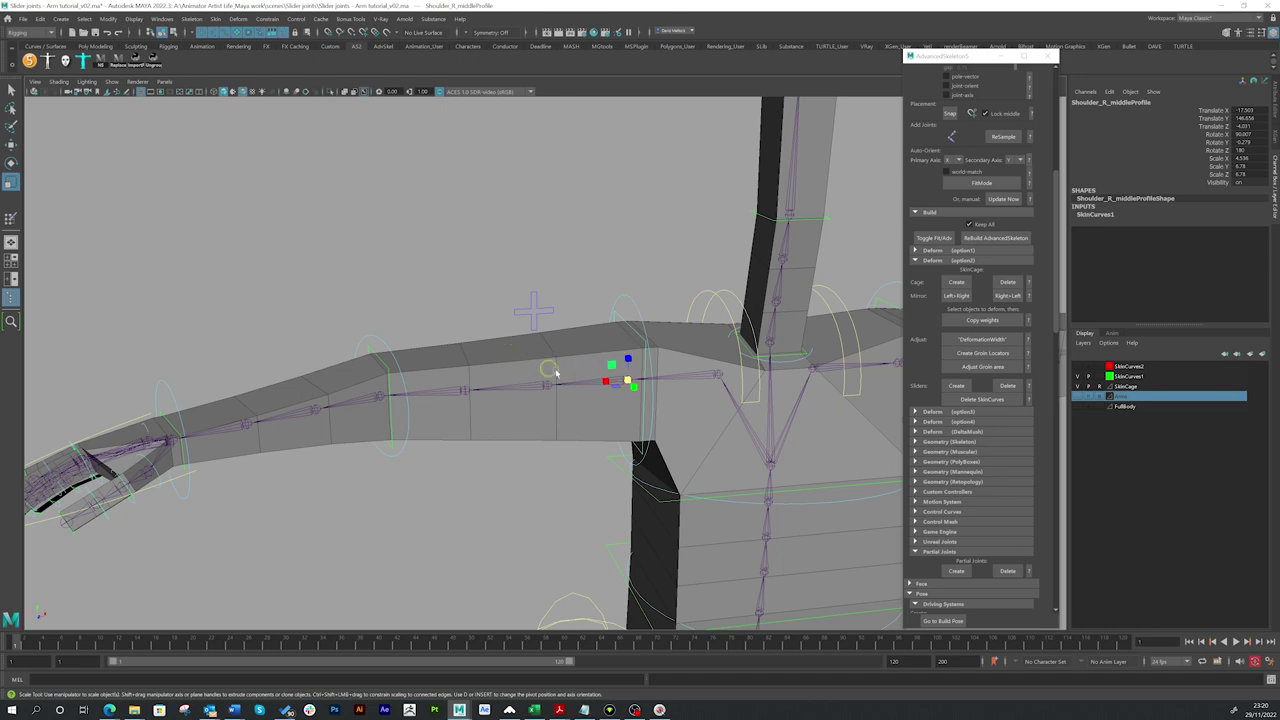
Test the cage's deformation by bending the right FK elbow control around Z, and undo the rotation.
alt+drag(657, 368, 437, 307)
click(11, 90)
click(503, 312)
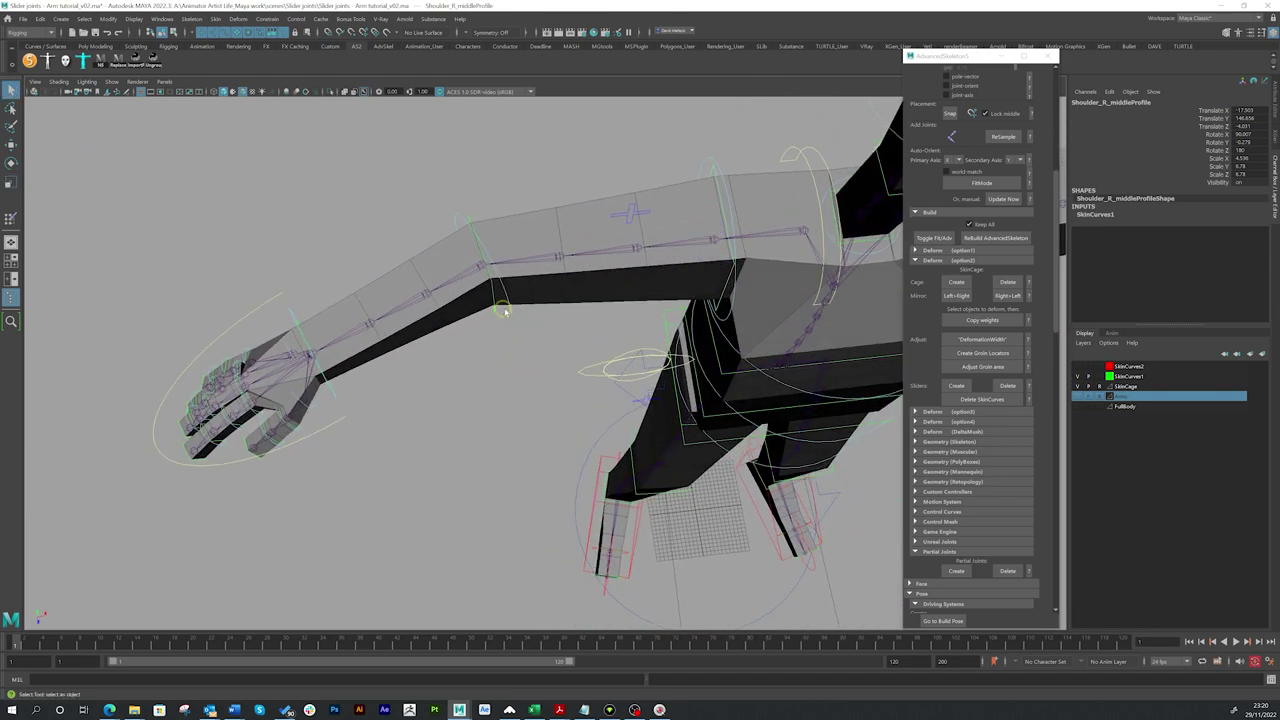
click(507, 314)
alt+drag(483, 403, 495, 414)
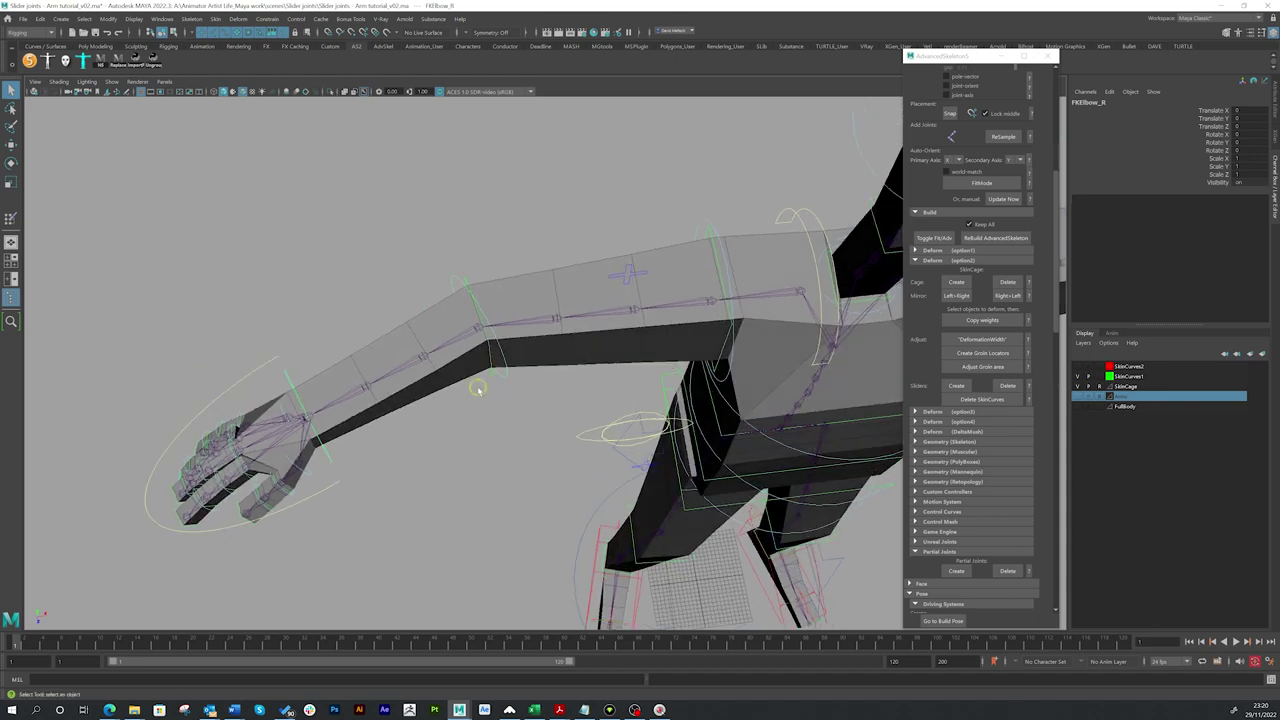
key(e)
drag(470, 344, 437, 311)
alt+drag(540, 440, 507, 338)
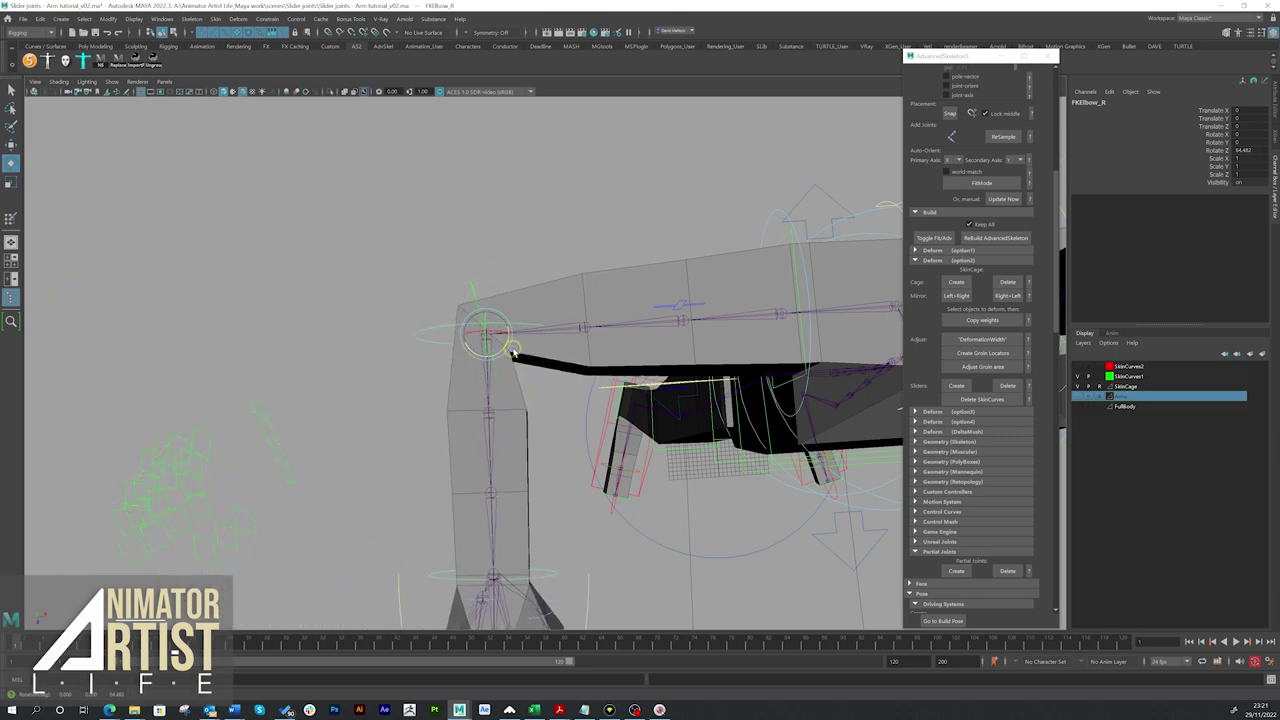
key(ctrl+z)
alt+drag(760, 335, 822, 323)
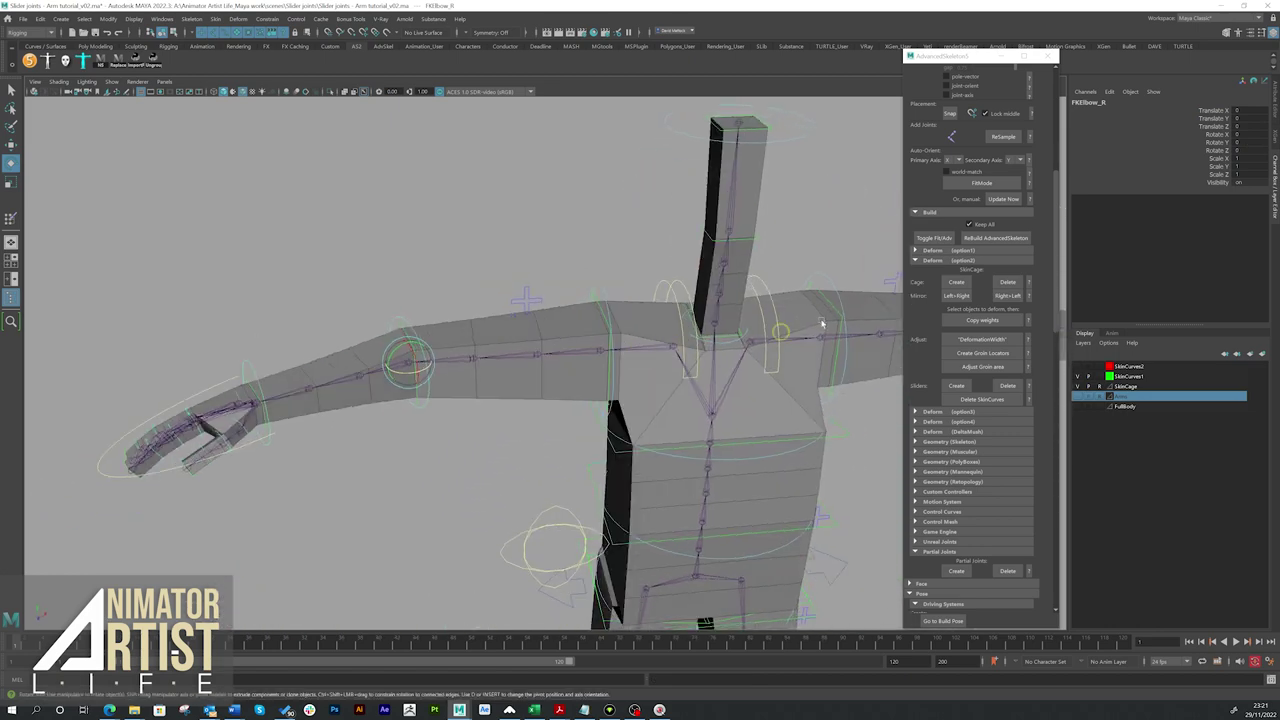
Make the Arms layer visible and selectable, and copy the skin cage's weights onto the Arms_only mesh.
click(1078, 396)
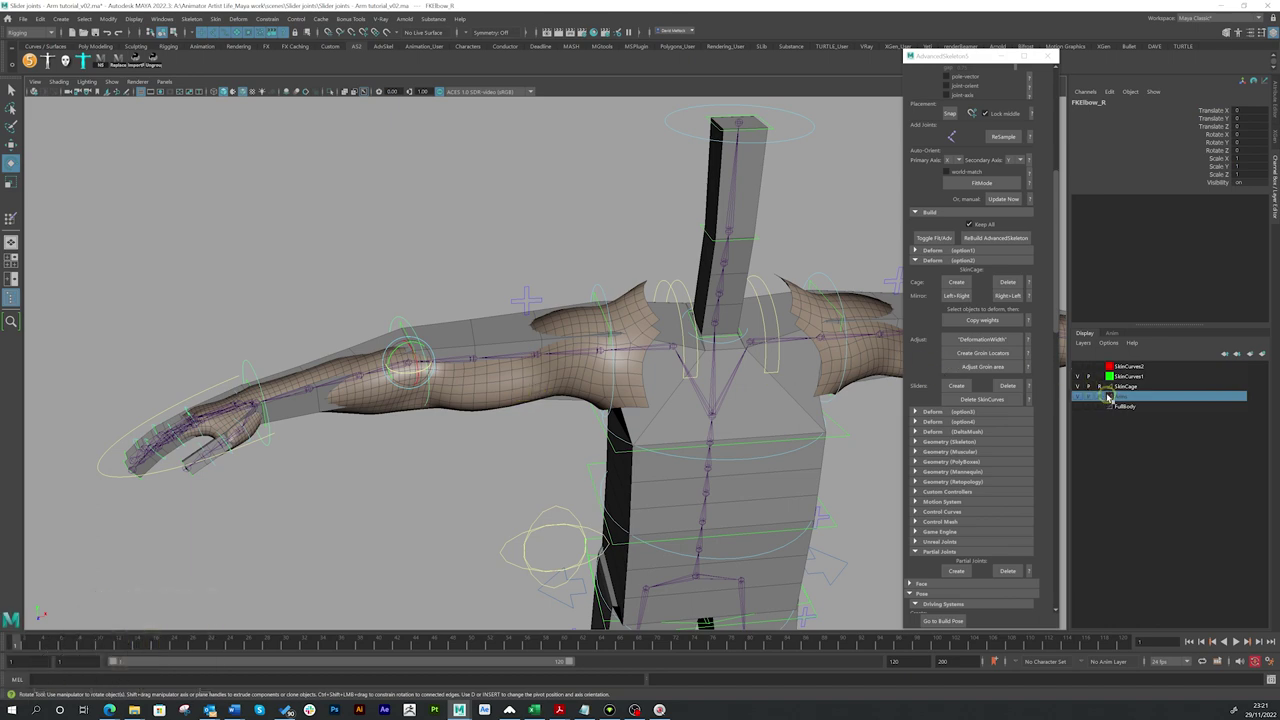
click(507, 398)
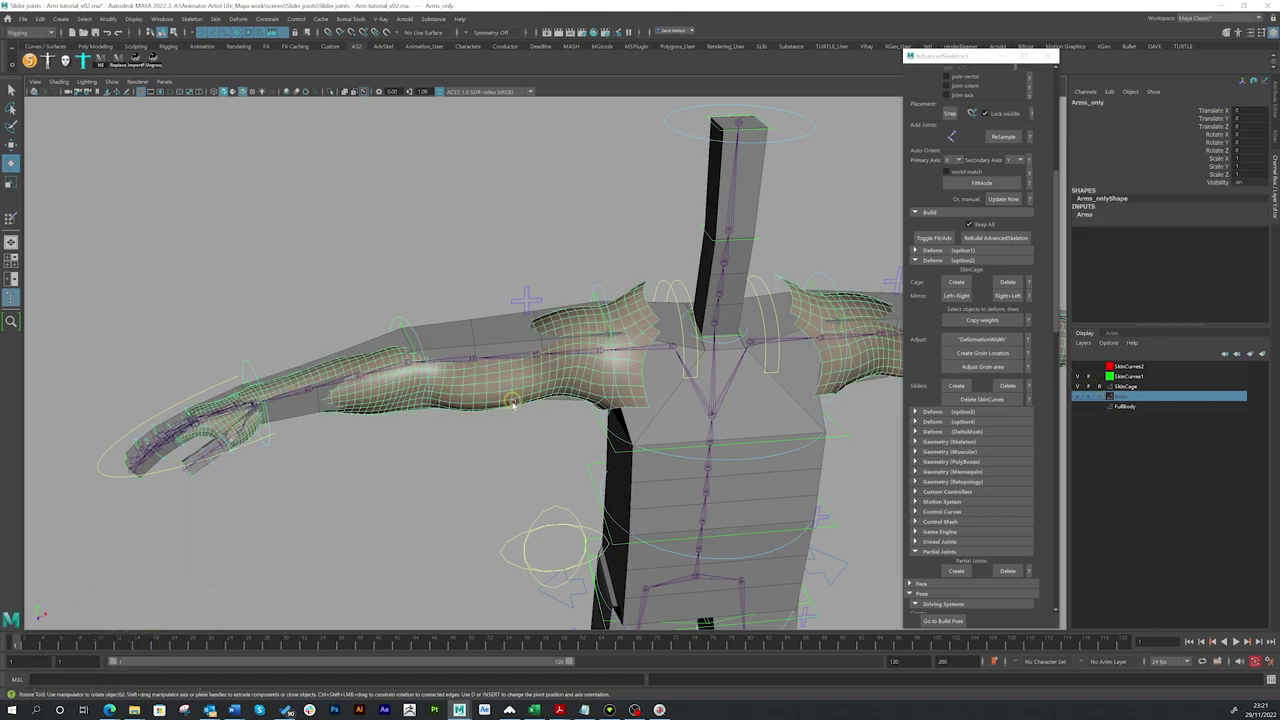
alt+drag(569, 412, 773, 311)
click(976, 321)
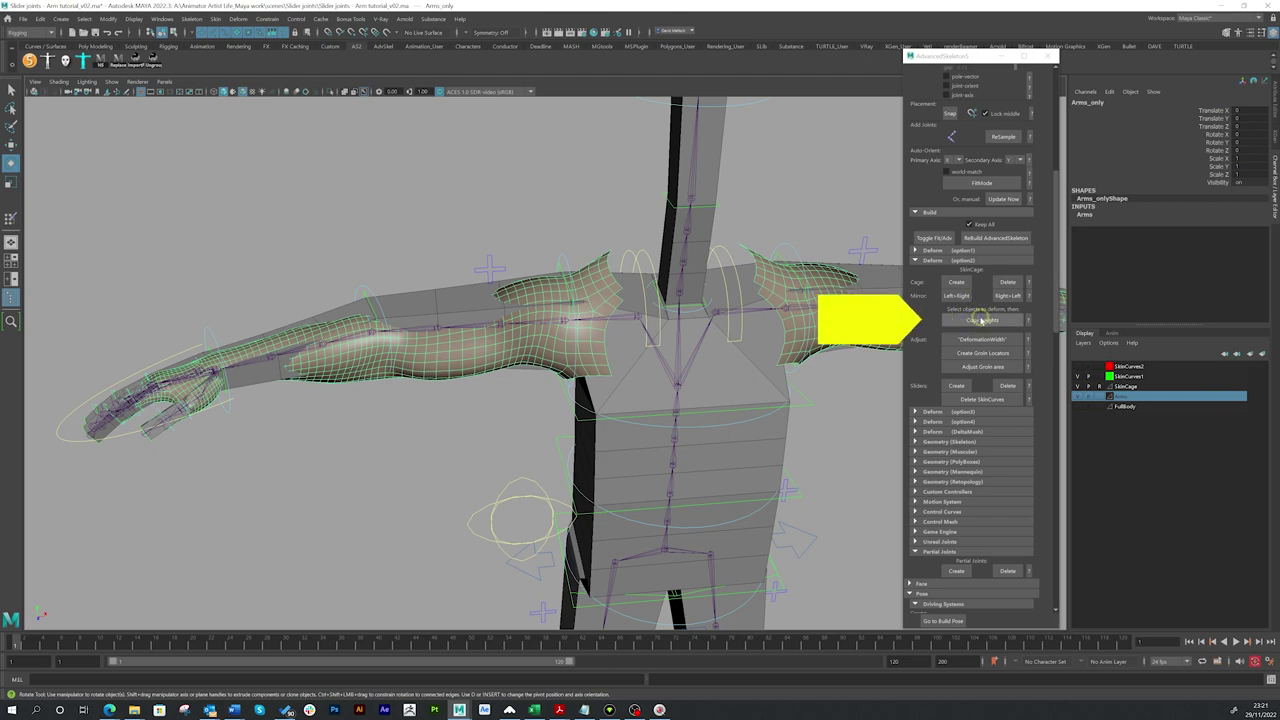
Copy the skin cage's weights onto the Arms_only mesh and hide the SkinCage layer.
click(979, 322)
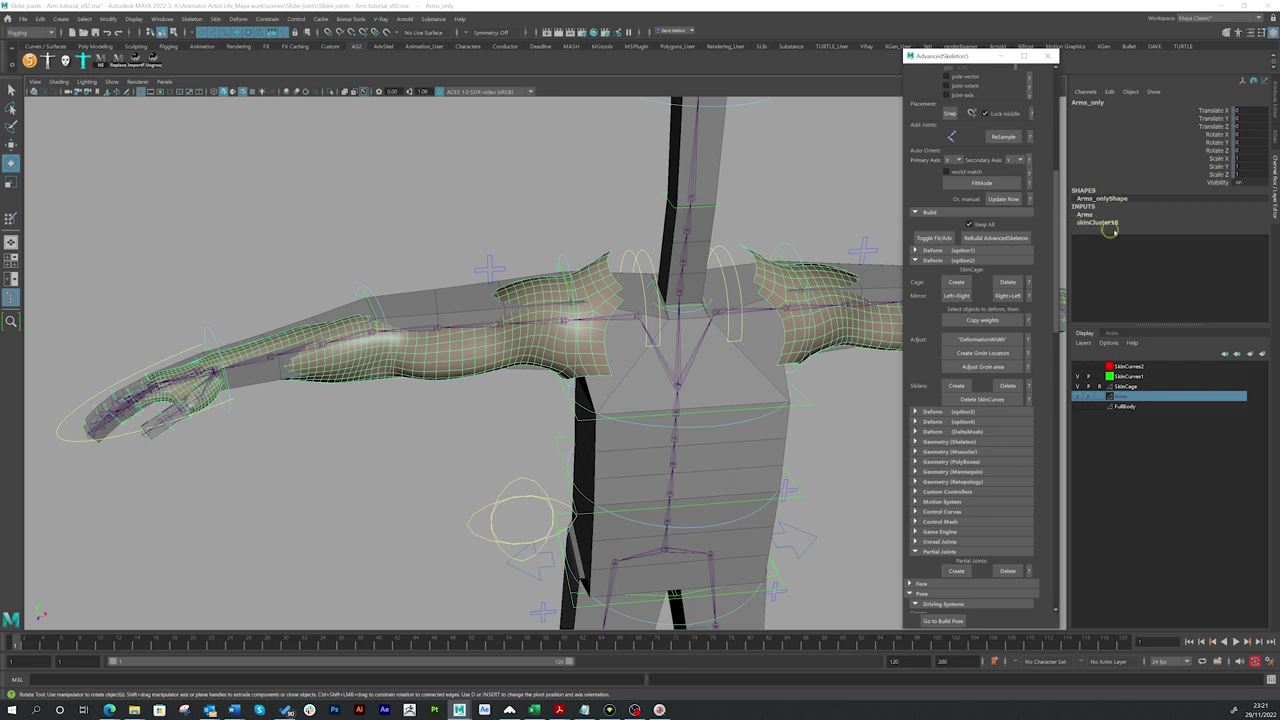
click(1080, 386)
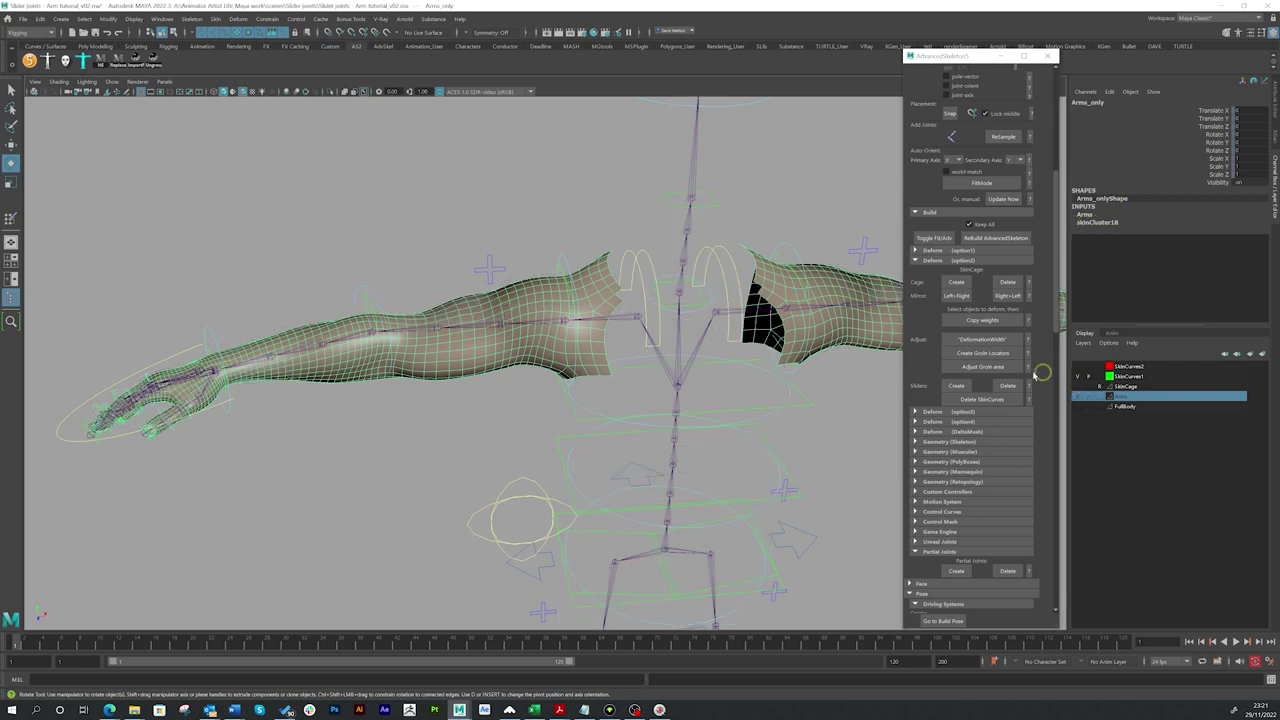
Test the arm mesh's skinning by bending the right FK elbow control to about 50 degrees around Z.
alt+drag(396, 377, 480, 350)
click(11, 90)
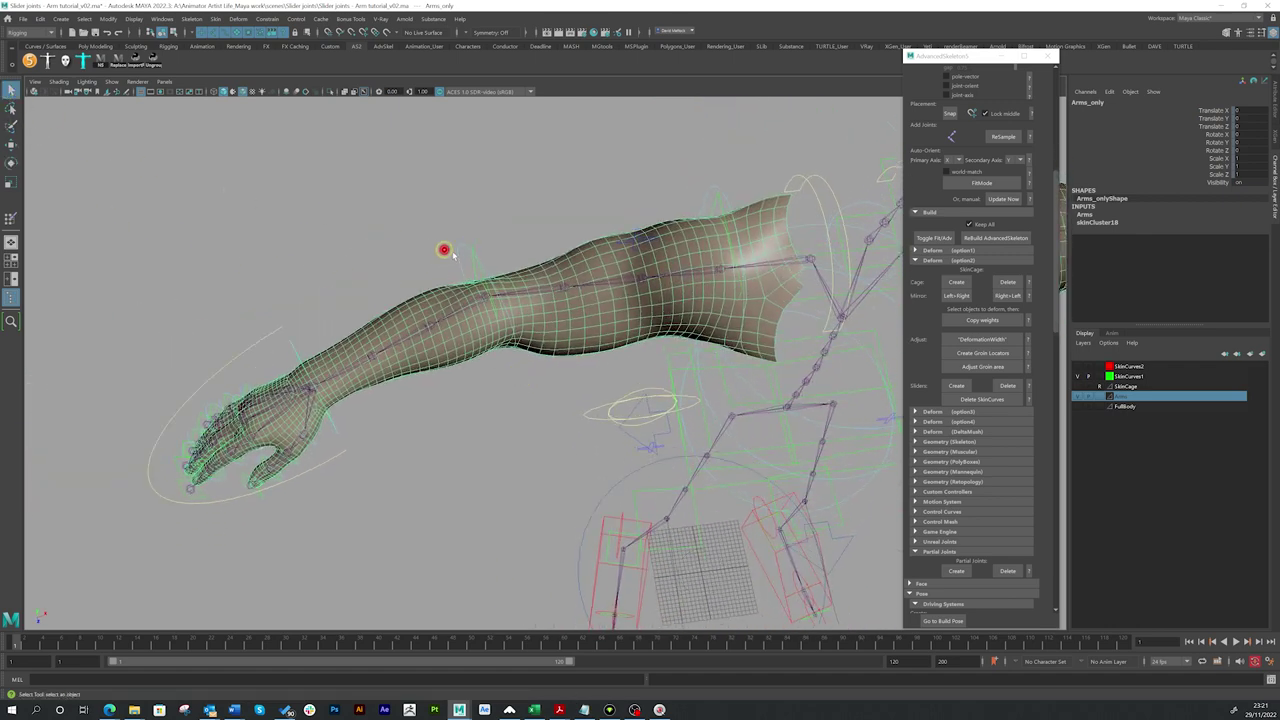
click(502, 340)
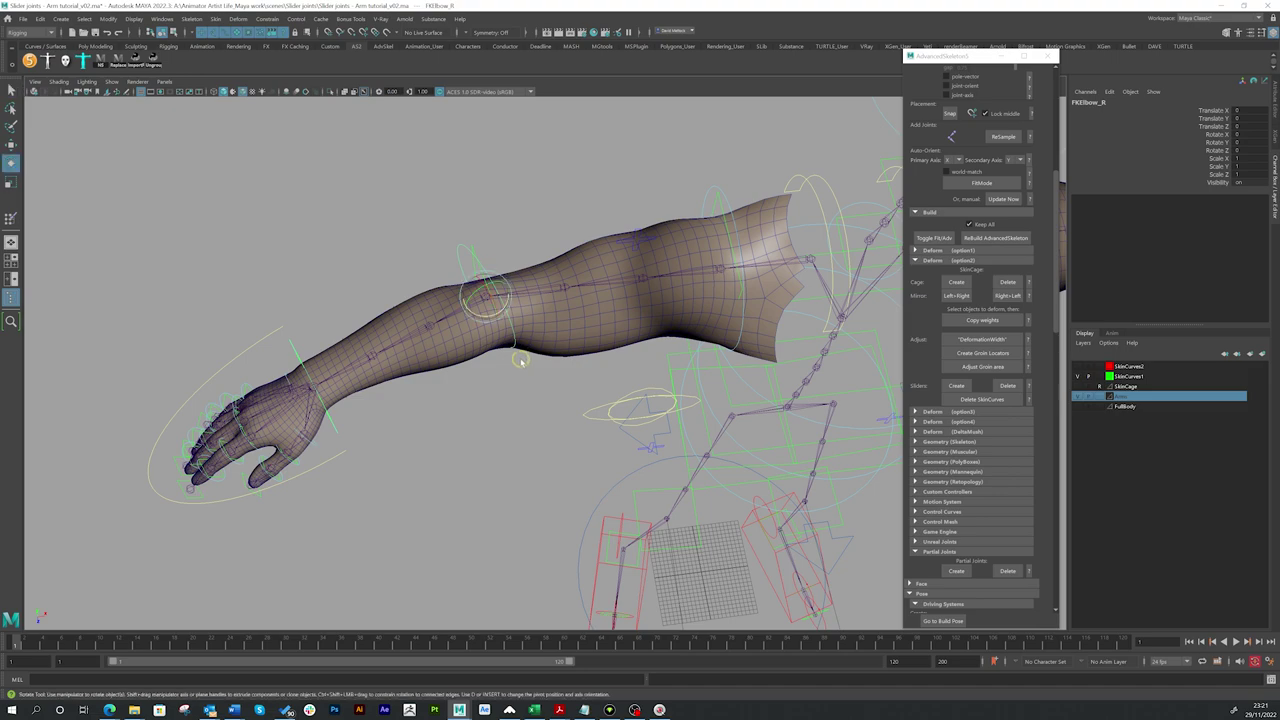
key(e)
drag(488, 312, 497, 360)
scroll(497, 349, up, 2)
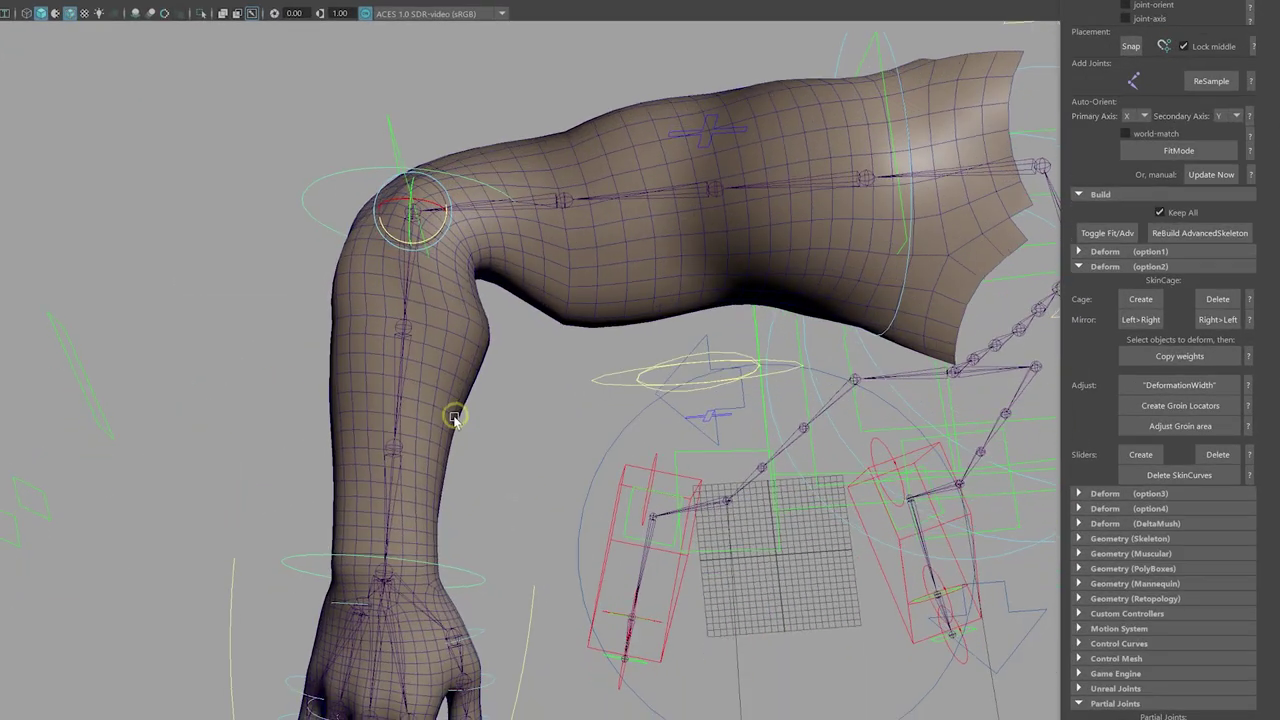
alt+drag(454, 417, 464, 404)
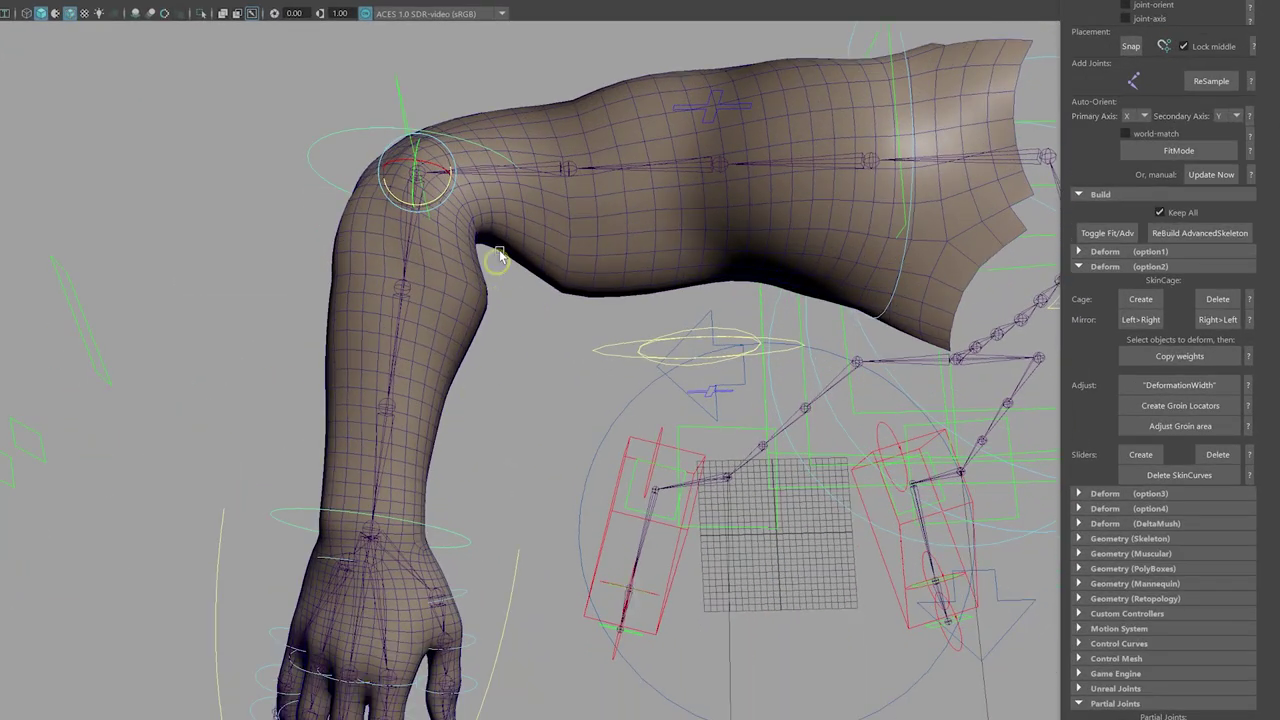
drag(437, 196, 498, 243)
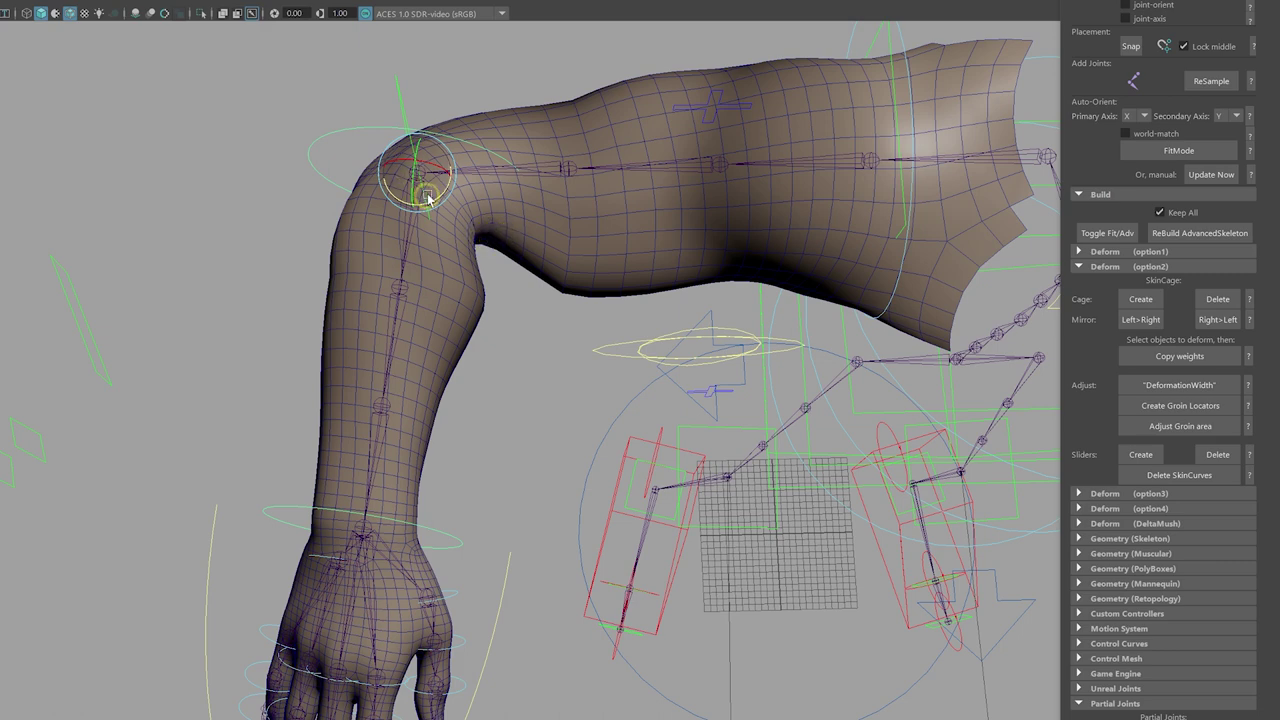
alt+middle_drag(428, 228, 426, 342)
mouse_move(450, 296)
mouse_down()
mouse_move(423, 309)
mouse_move(451, 286)
mouse_move(432, 310)
mouse_move(460, 305)
mouse_up()
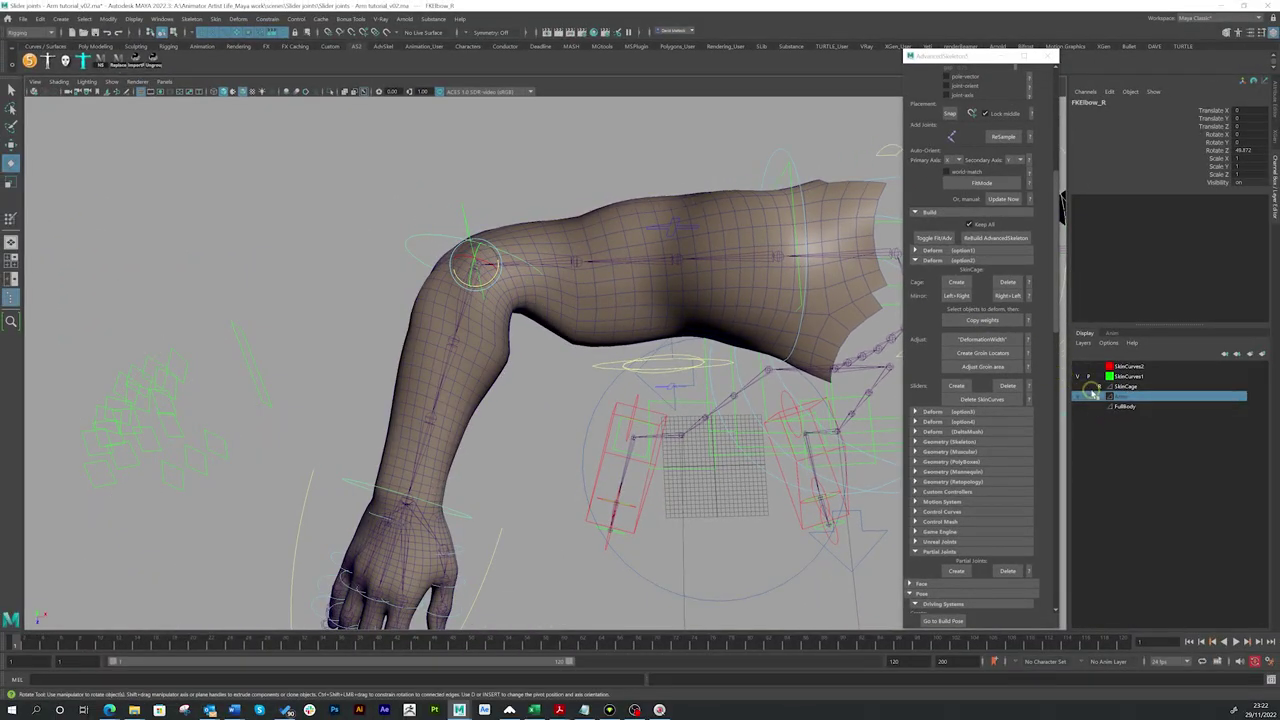
Show the SkinCage layer to compare the cage with the mesh while bending the right elbow, and undo the rotation.
click(1080, 387)
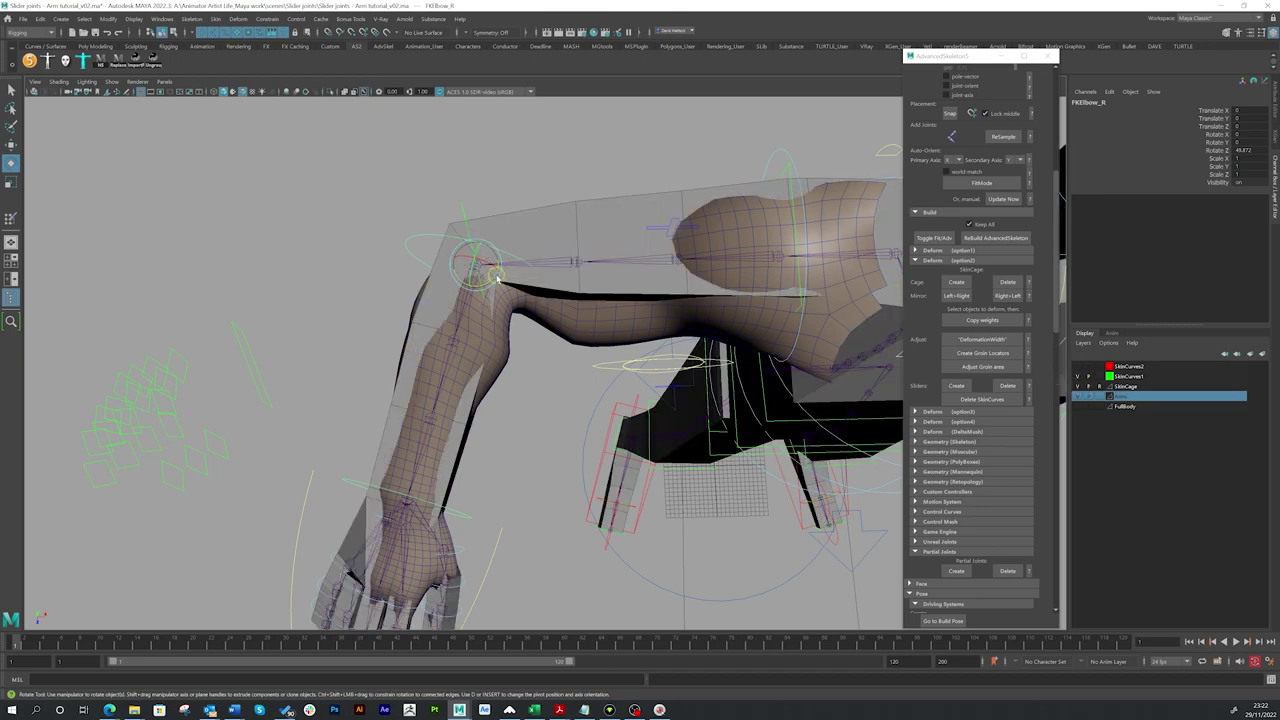
drag(496, 278, 474, 292)
drag(497, 283, 505, 320)
key(ctrl+z)
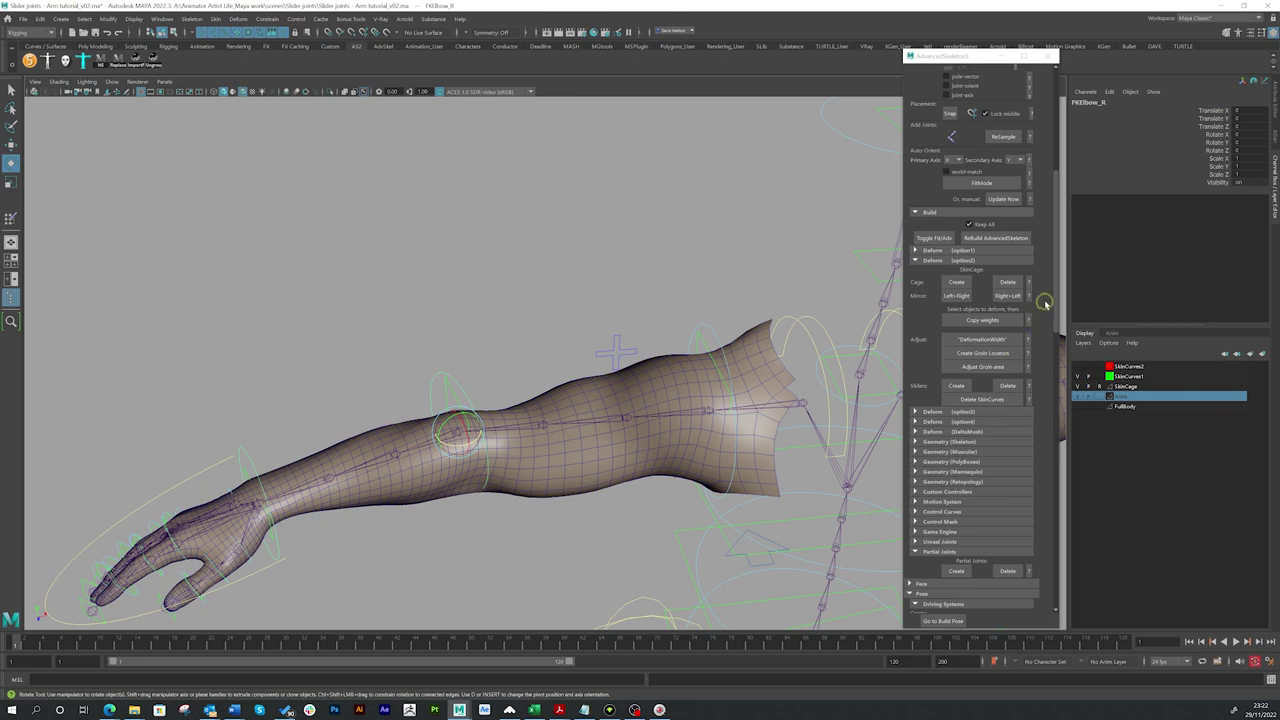
Open the biped picker in a smaller window and reset the rig's pose.
mouse_move(1054, 292)
mouse_down()
mouse_move(1074, 514)
mouse_move(1060, 515)
mouse_move(1057, 249)
mouse_move(1043, 271)
mouse_up()
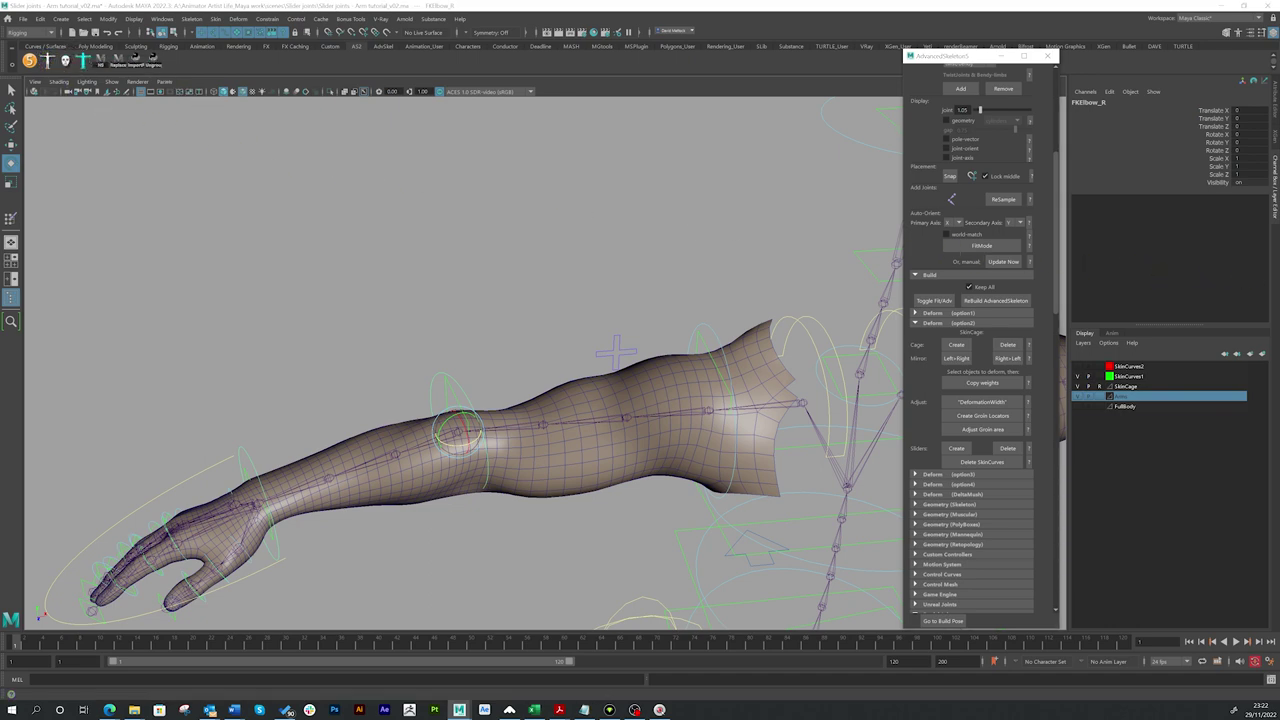
click(83, 60)
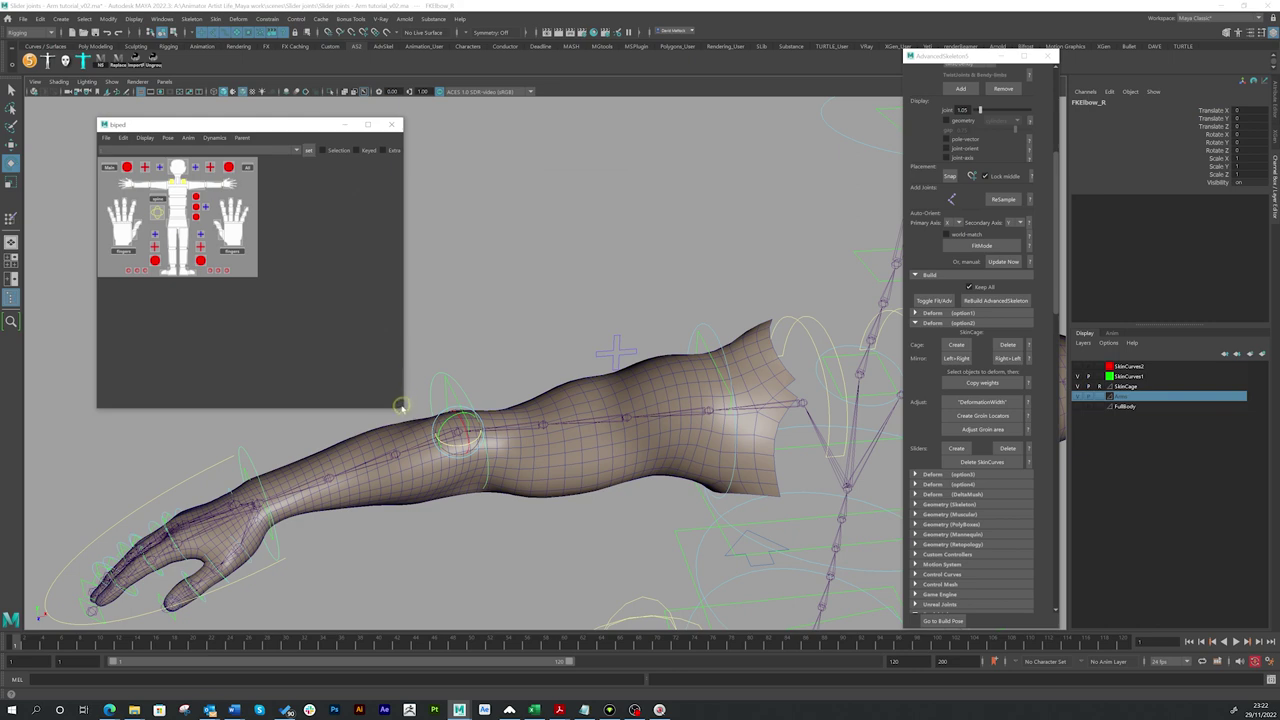
drag(400, 407, 288, 305)
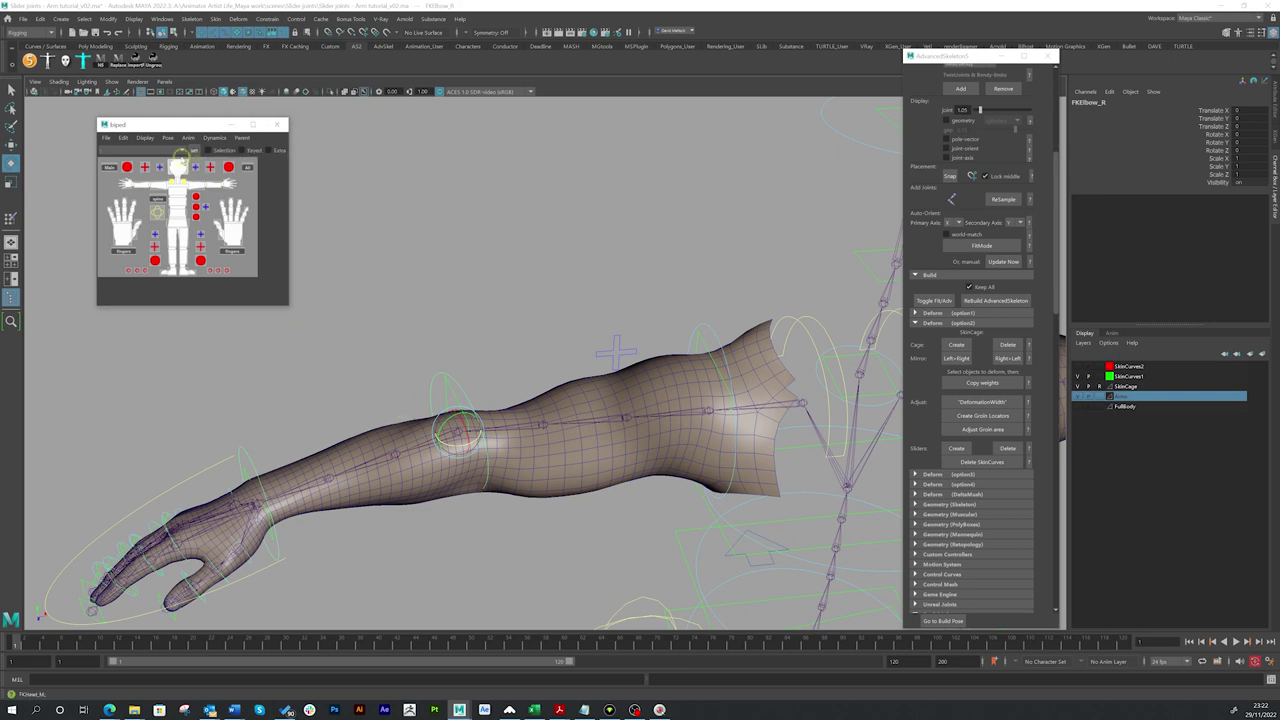
click(170, 139)
click(180, 170)
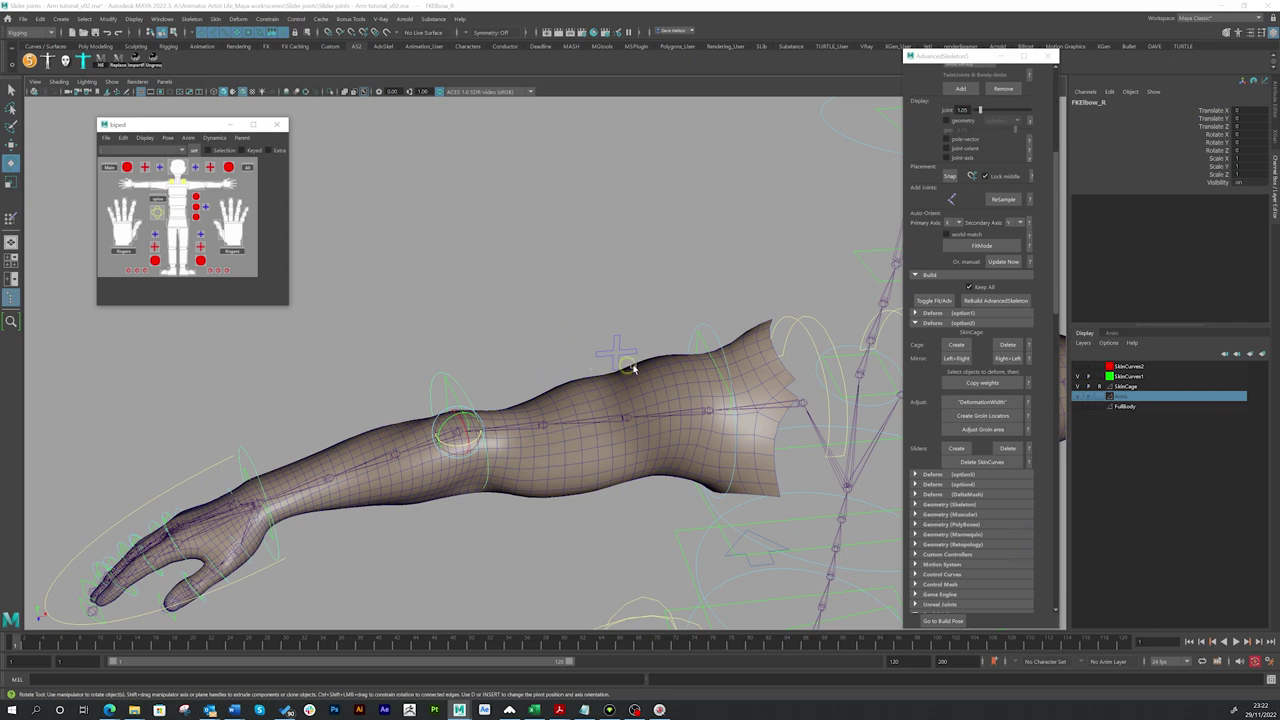
Test the arm's deformation by rotating the right FK elbow and shoulder controls, and reset the pose with the biped picker.
scroll(632, 368, down, 1)
drag(466, 430, 544, 389)
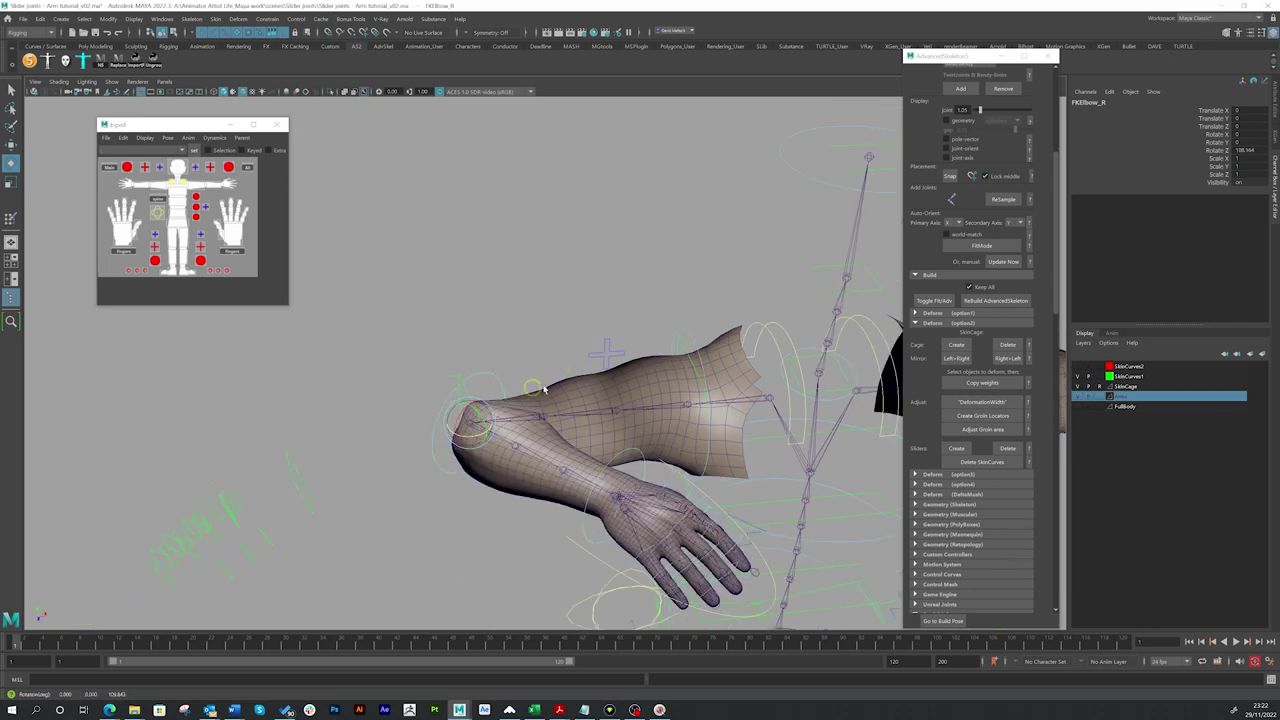
click(688, 386)
drag(688, 386, 689, 377)
click(168, 138)
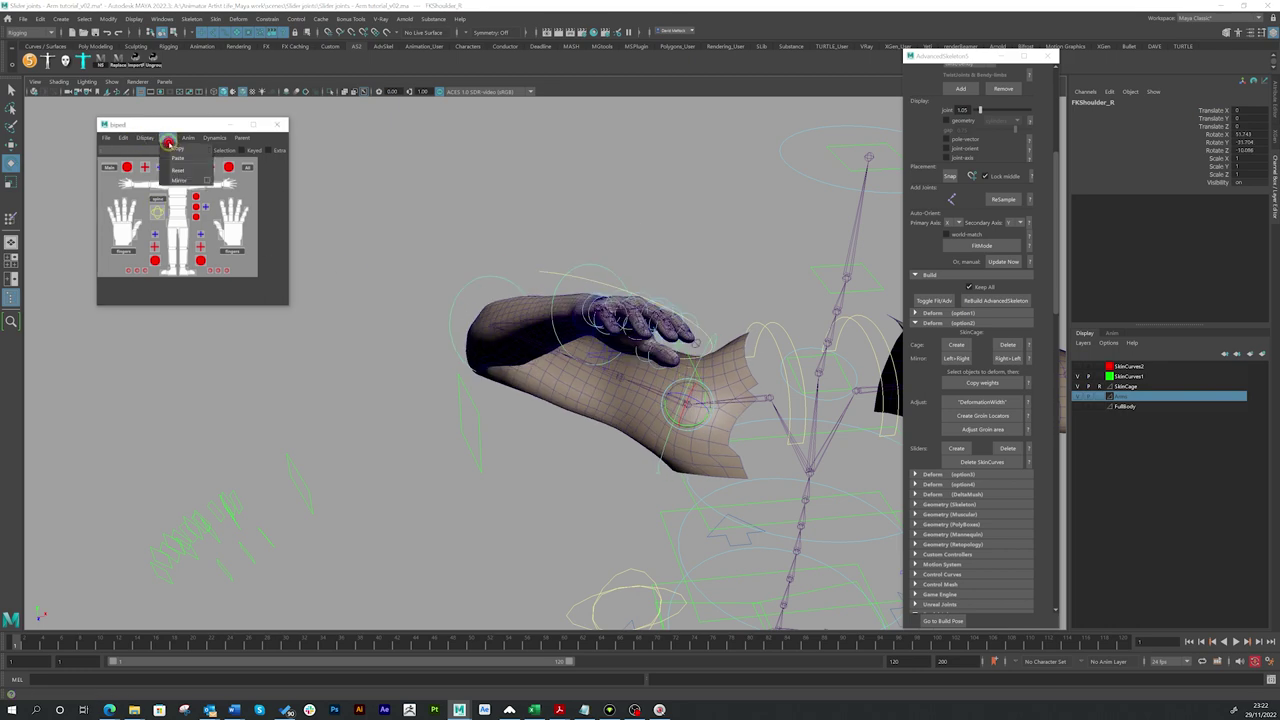
click(178, 170)
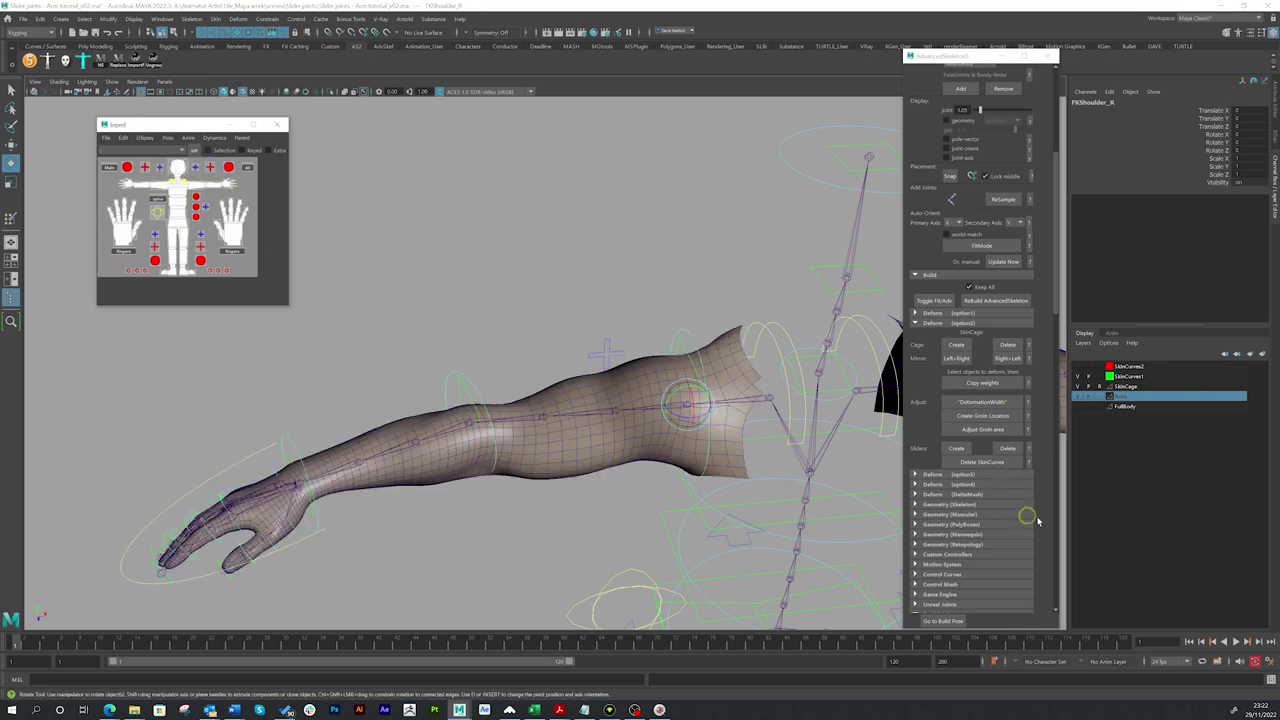
Clear the selection and make the SkinCage layer visible together with the Arms layer.
click(514, 283)
alt+drag(660, 326, 530, 368)
alt+right_drag(530, 368, 603, 374)
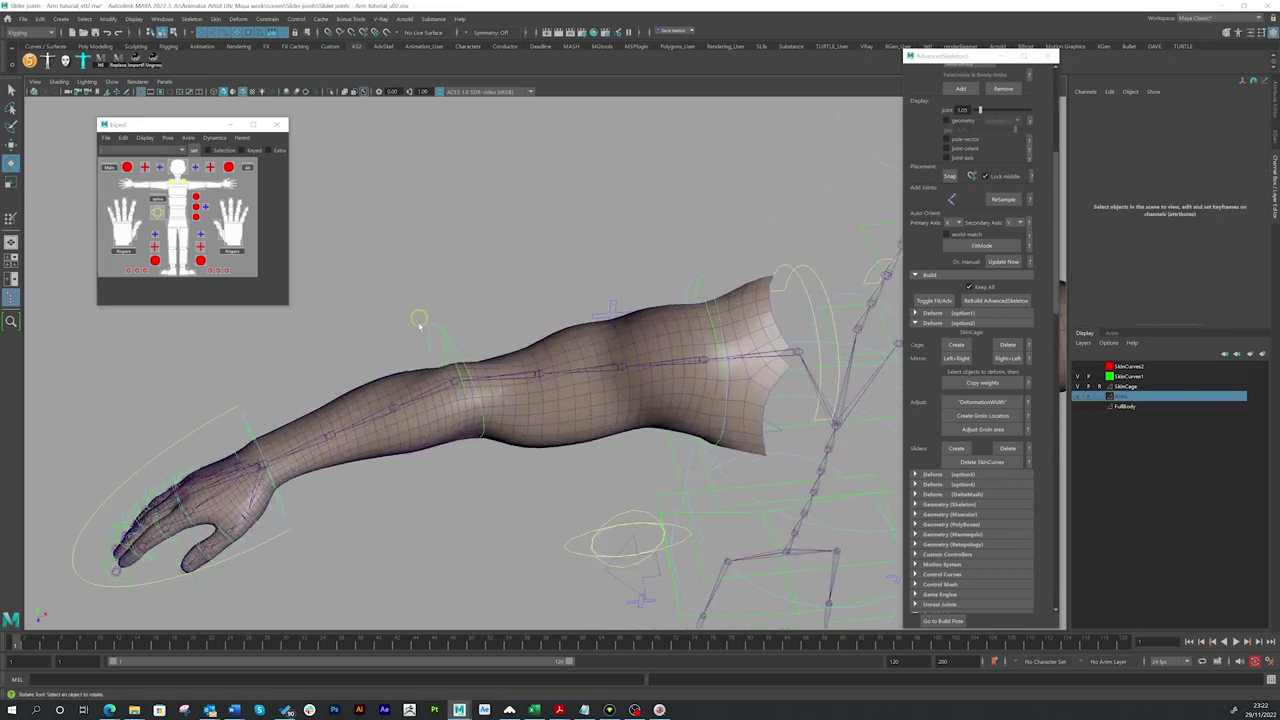
alt+drag(405, 378, 718, 408)
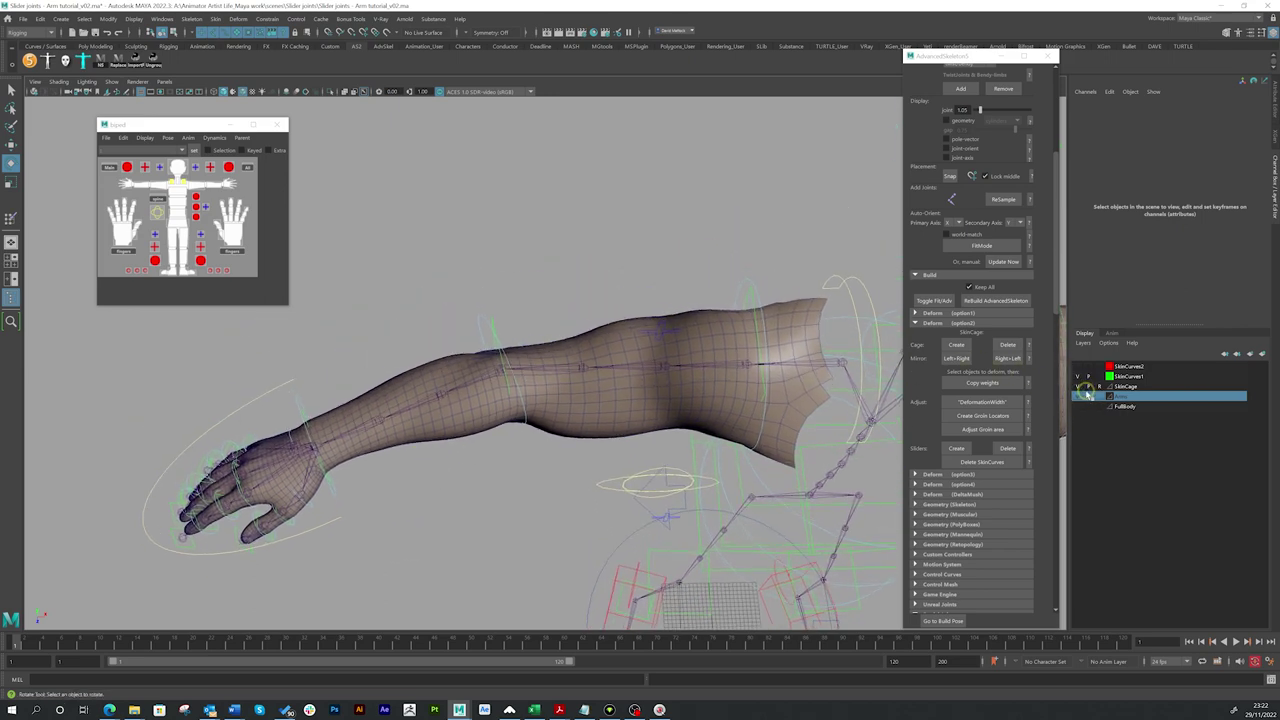
alt+right_drag(585, 375, 651, 377)
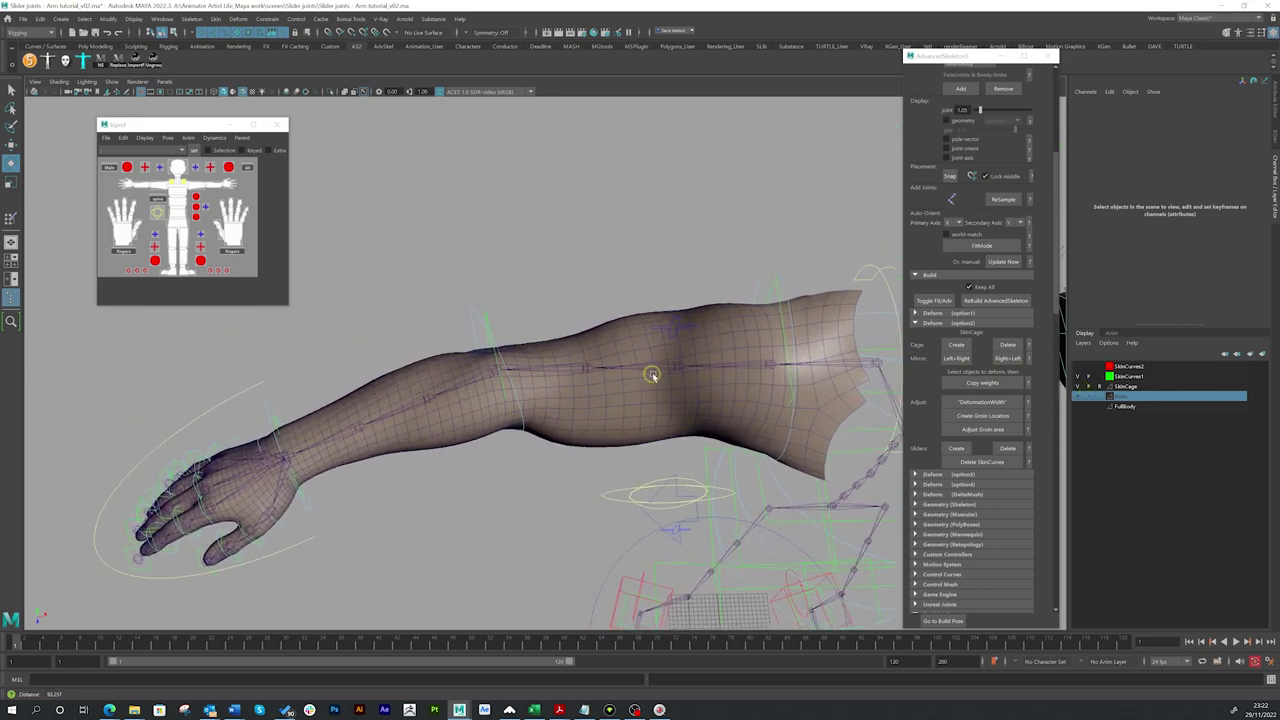
click(1080, 397)
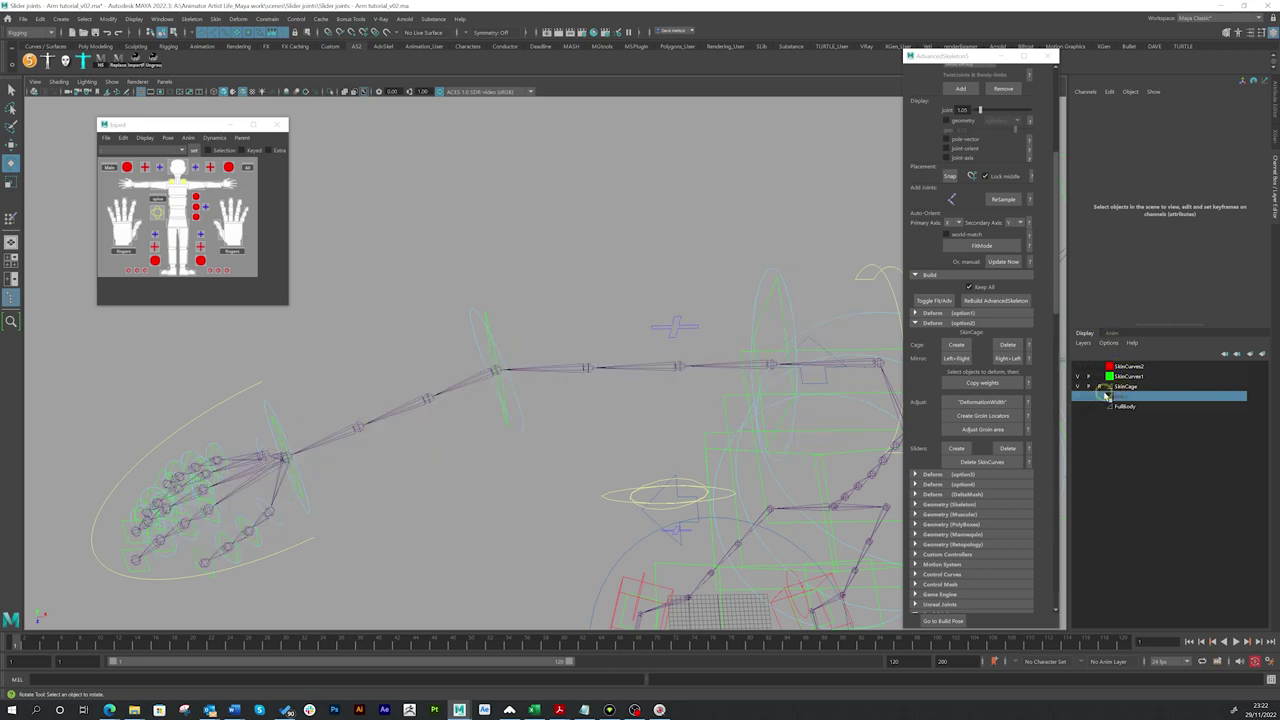
click(1079, 392)
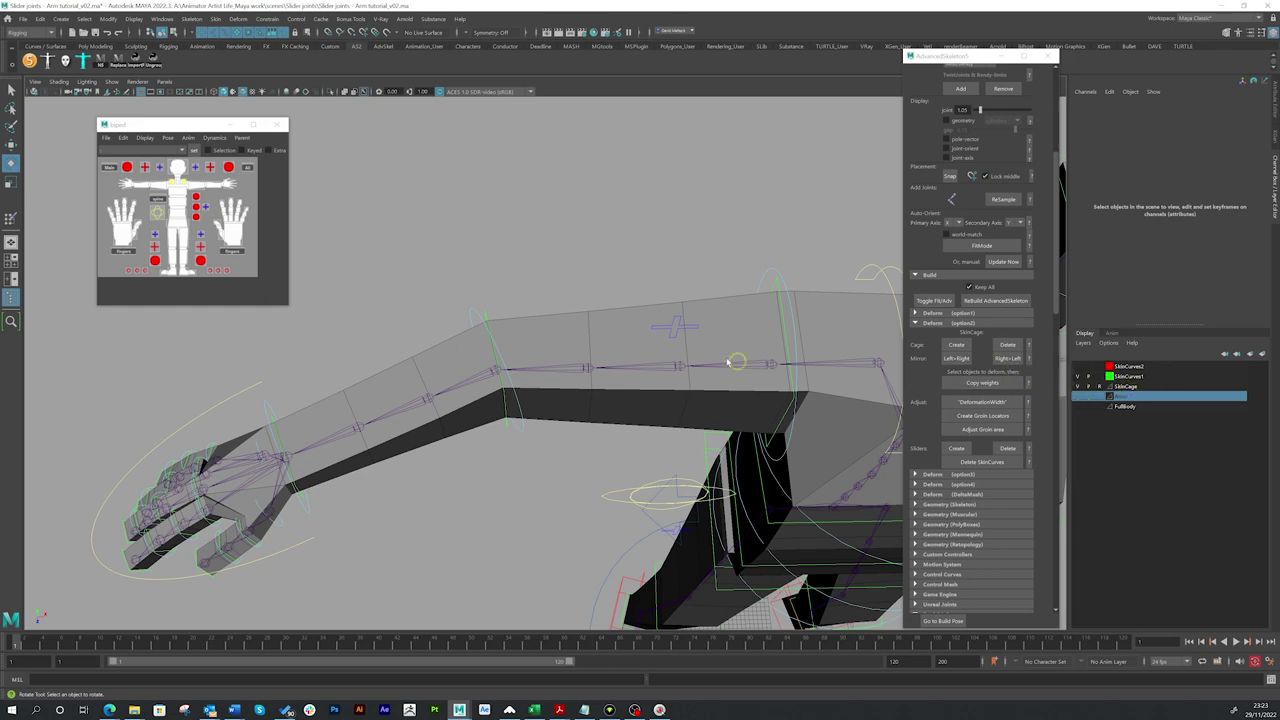
click(1077, 398)
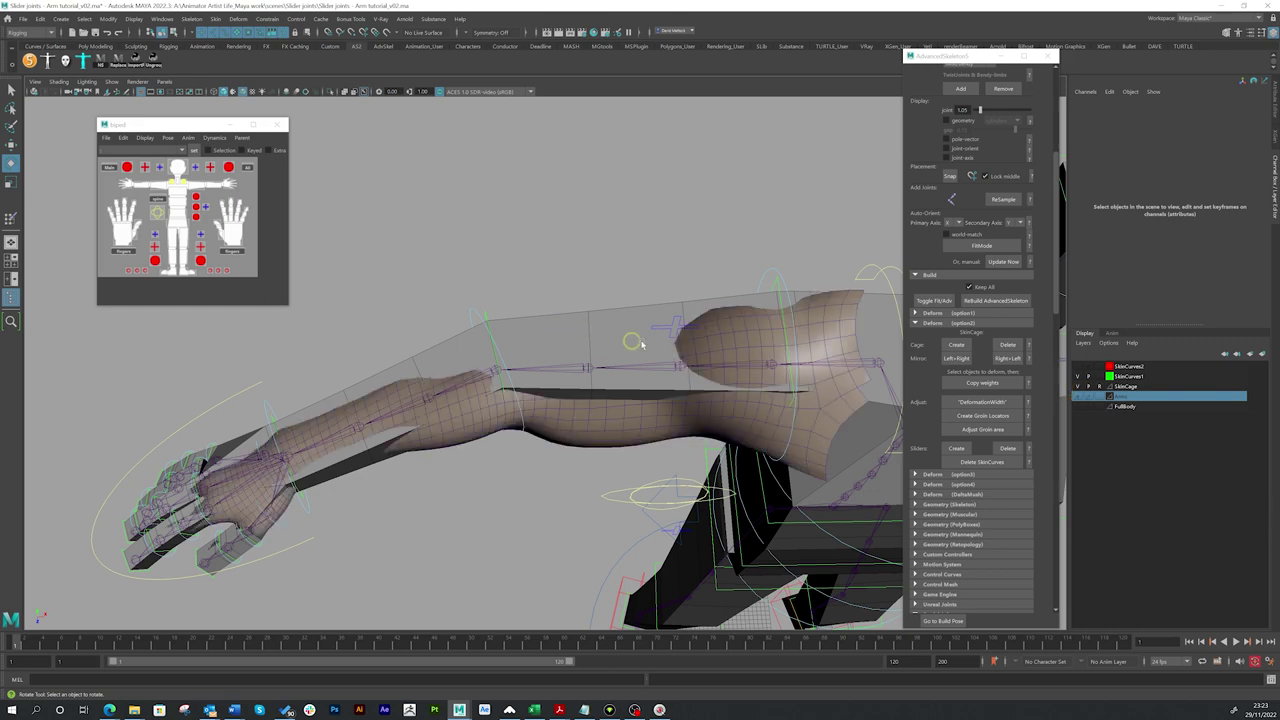
Read the help page for AdvancedSkeleton's Sliders option and close it.
alt+drag(636, 343, 484, 360)
alt+right_drag(484, 360, 648, 350)
alt+drag(647, 350, 606, 348)
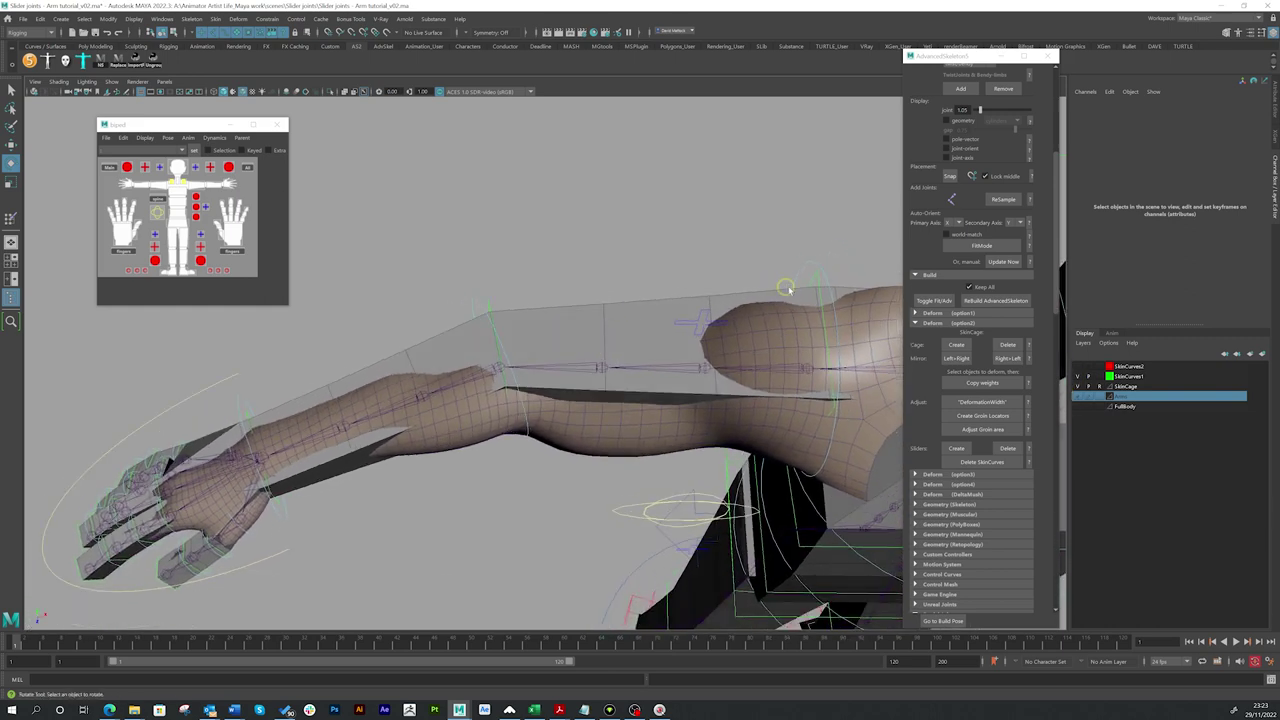
alt+right_drag(770, 315, 628, 336)
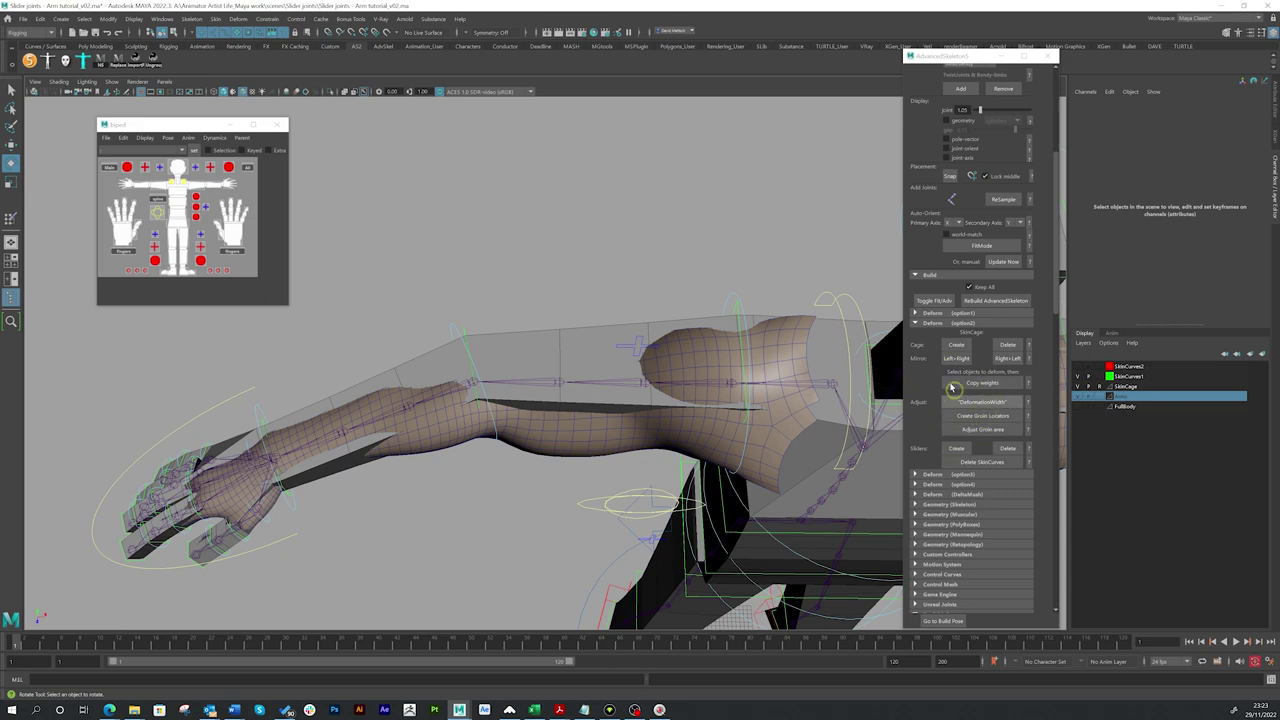
alt+drag(552, 369, 529, 345)
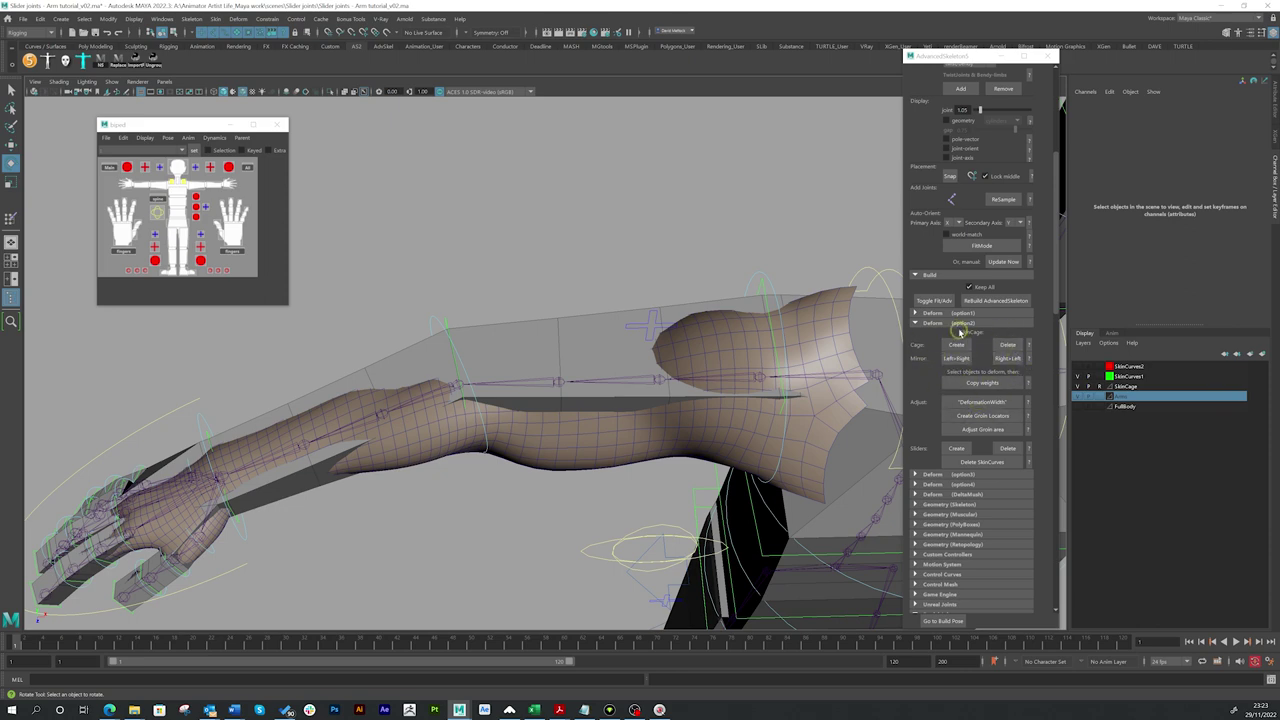
click(1028, 448)
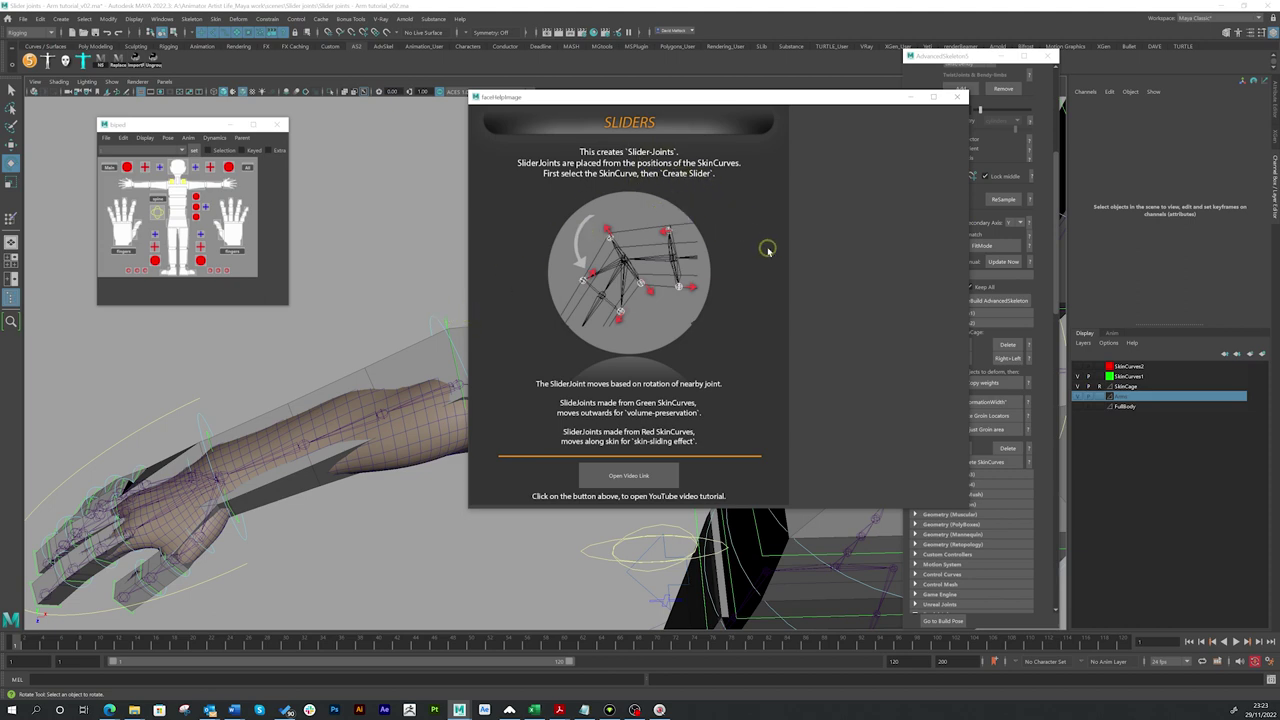
click(956, 97)
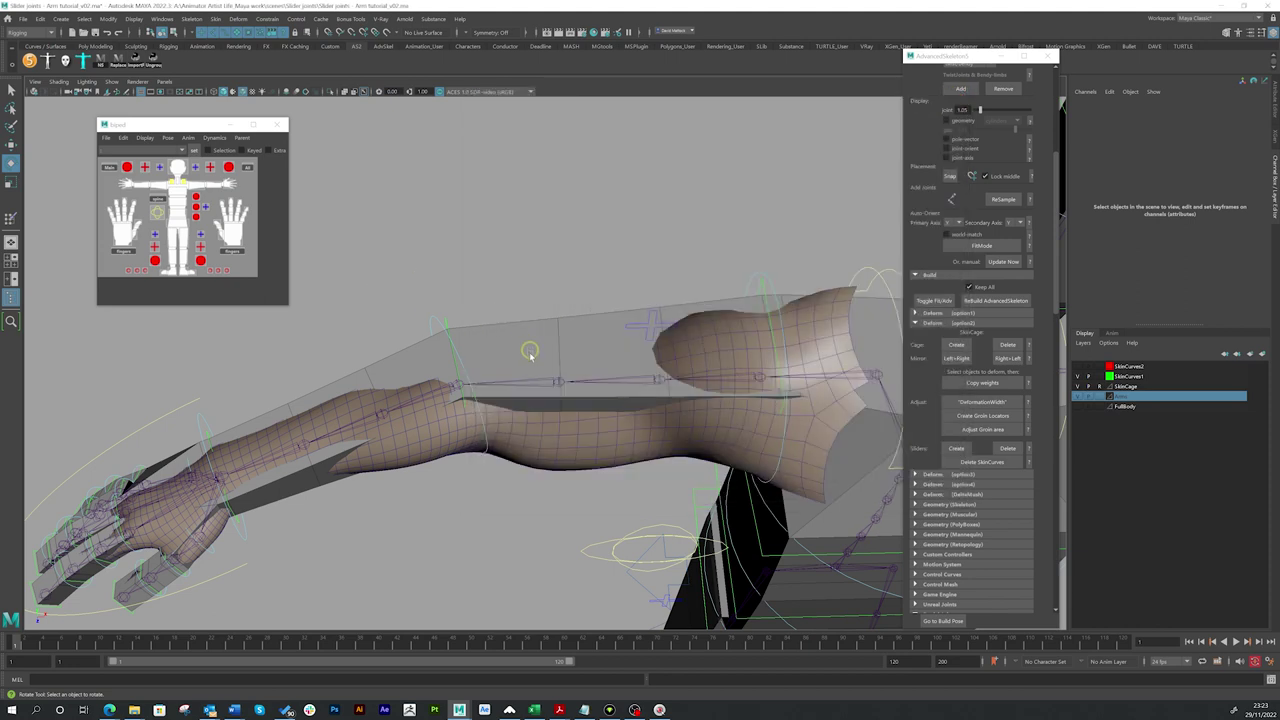
Hide the Arms layer and create a slider joint from the right elbow's green middle profile curve on the cage.
alt+drag(530, 354, 568, 343)
alt+drag(638, 365, 509, 334)
click(505, 318)
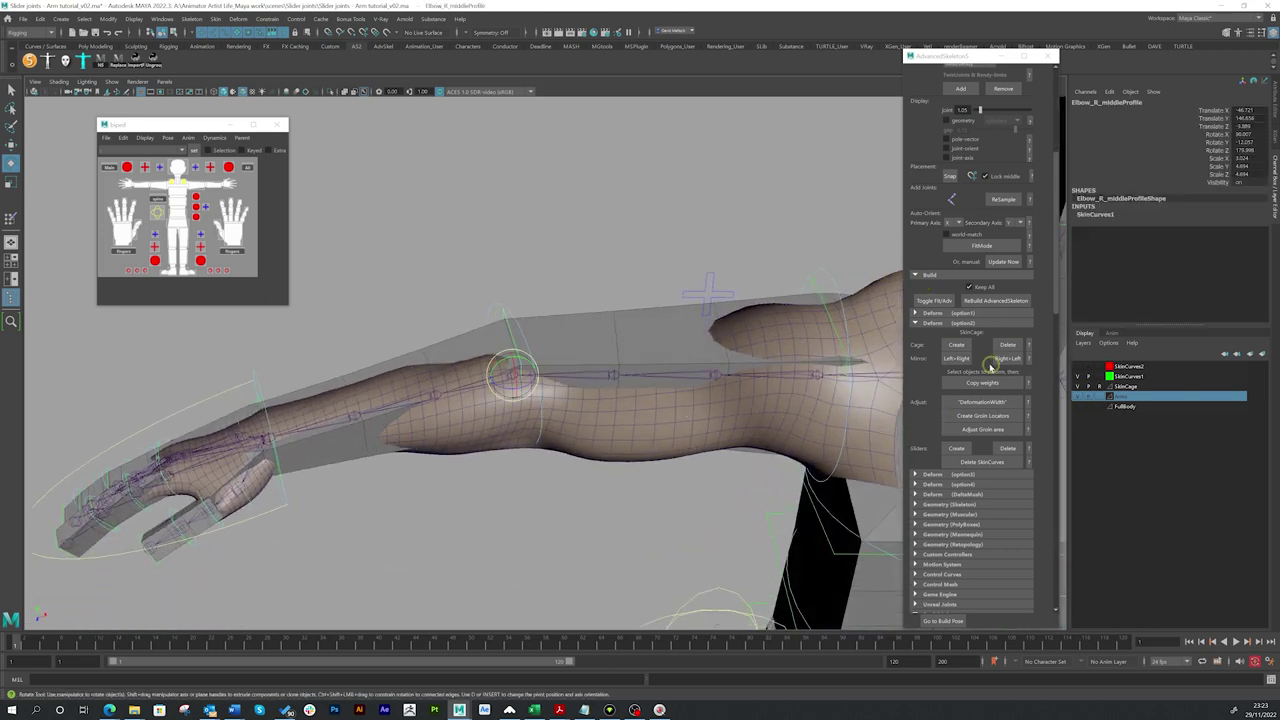
alt+drag(690, 364, 726, 354)
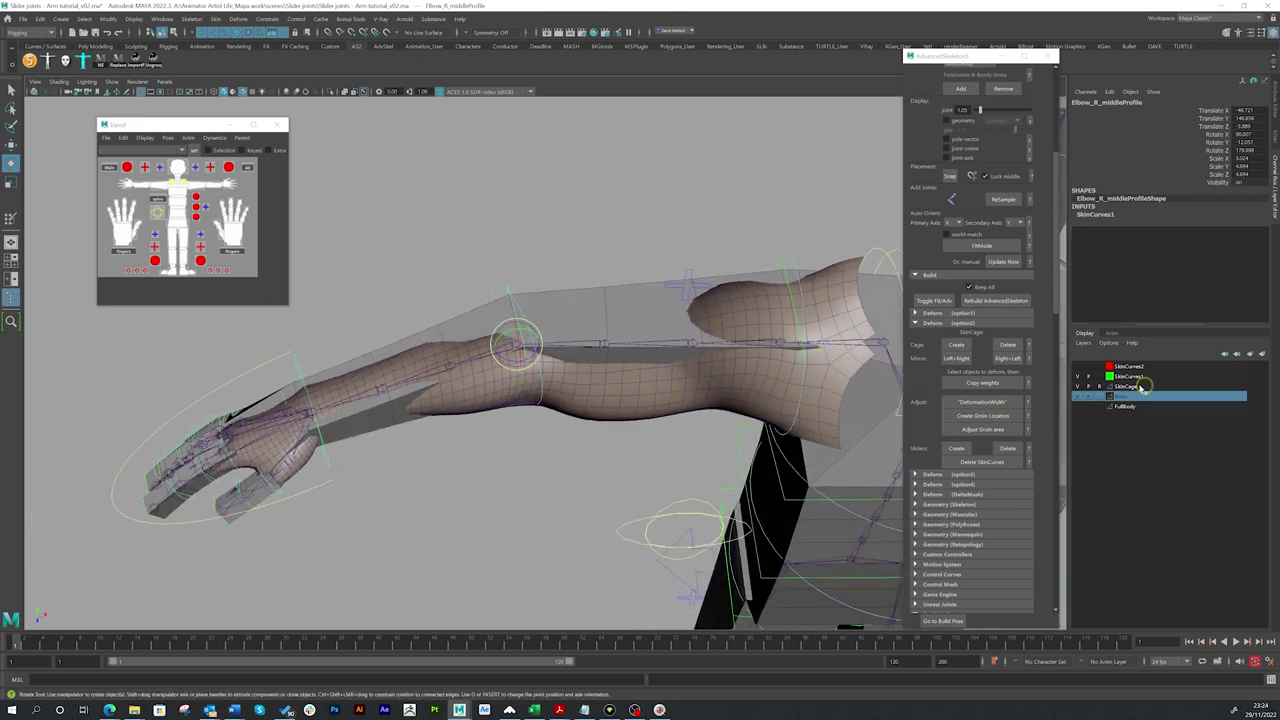
click(1078, 396)
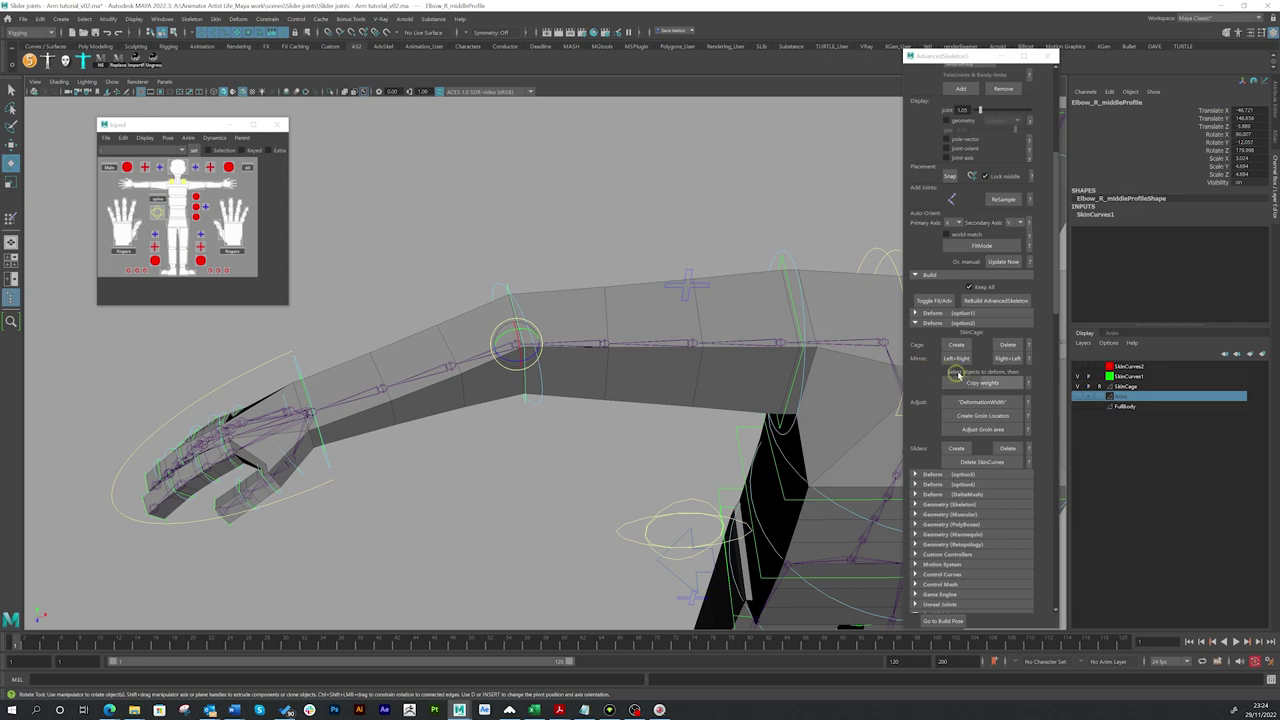
click(958, 449)
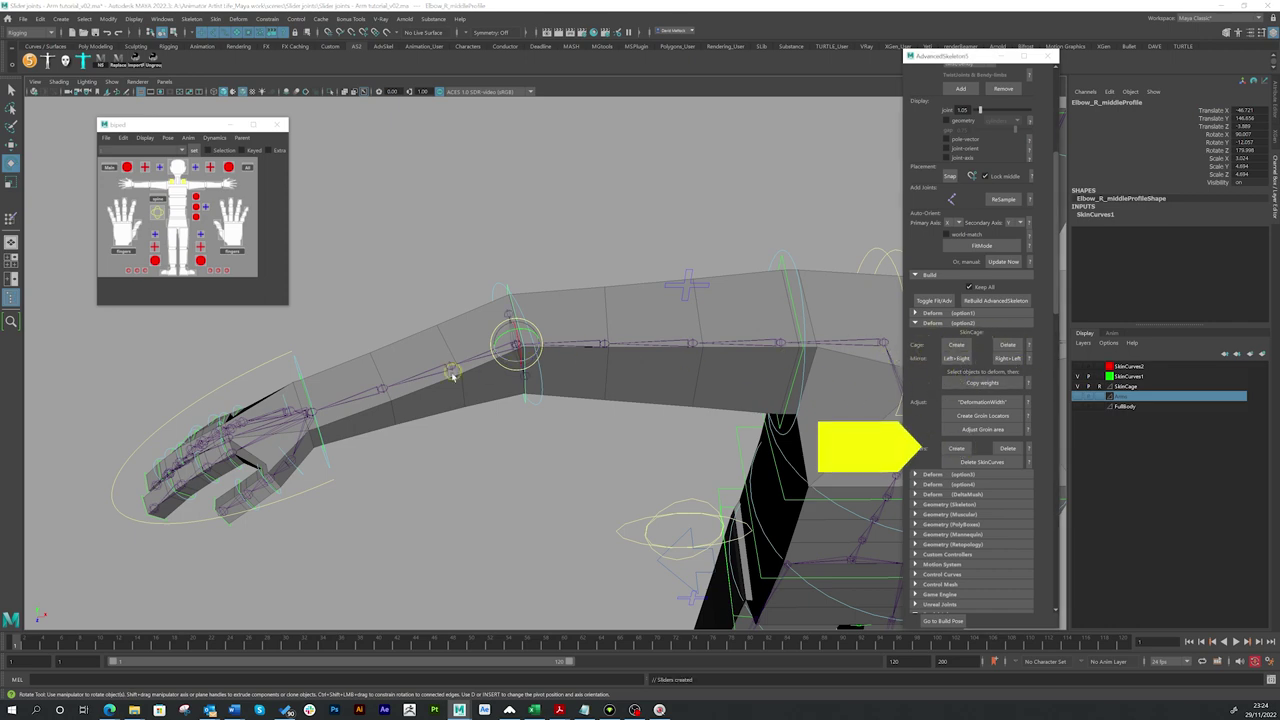
Inspect the new slider joint at the right elbow and make the SkinCurves2 layer visible.
alt+right_drag(452, 376, 554, 389)
alt+drag(554, 389, 483, 336)
alt+middle_drag(483, 338, 568, 403)
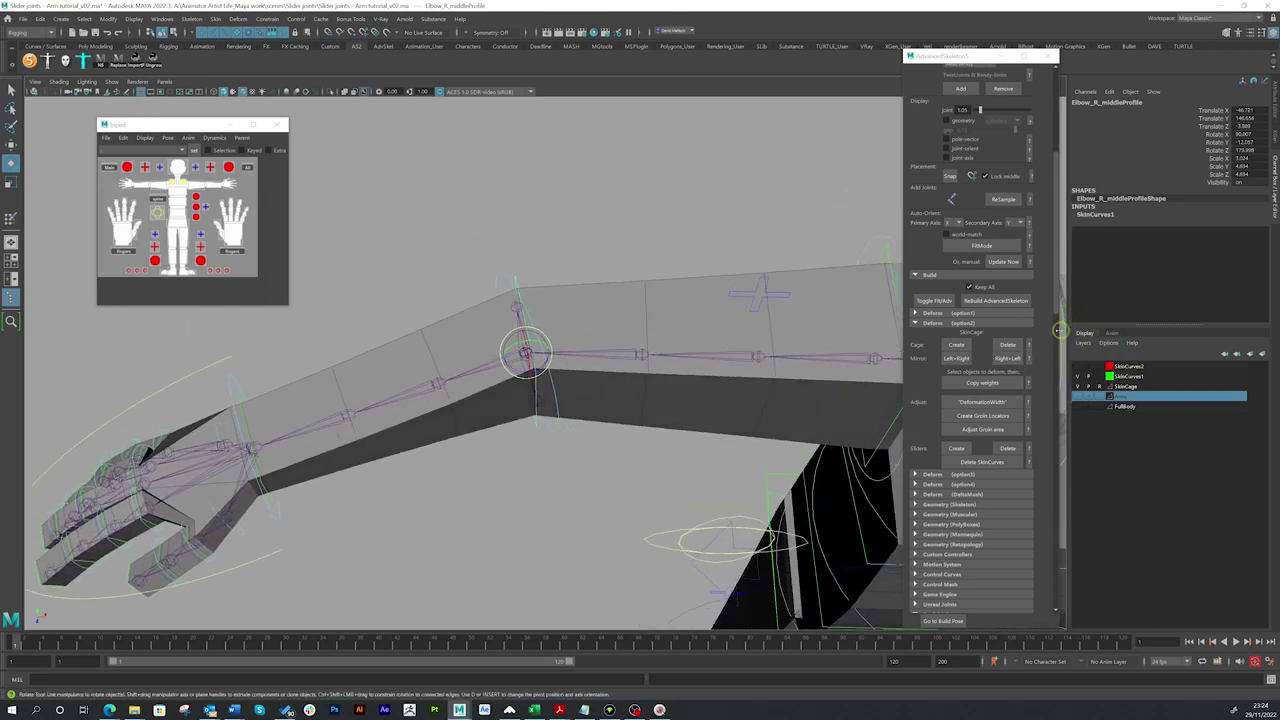
click(1079, 366)
alt+drag(686, 321, 618, 335)
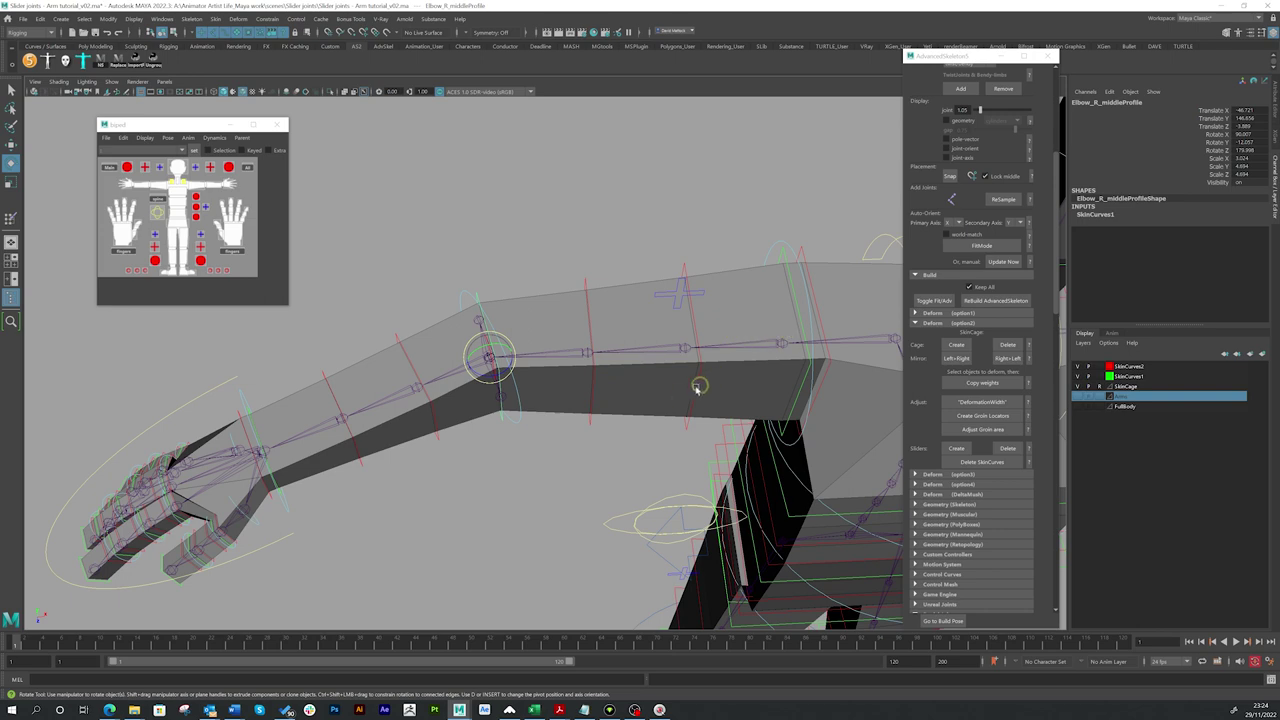
alt+drag(698, 388, 600, 341)
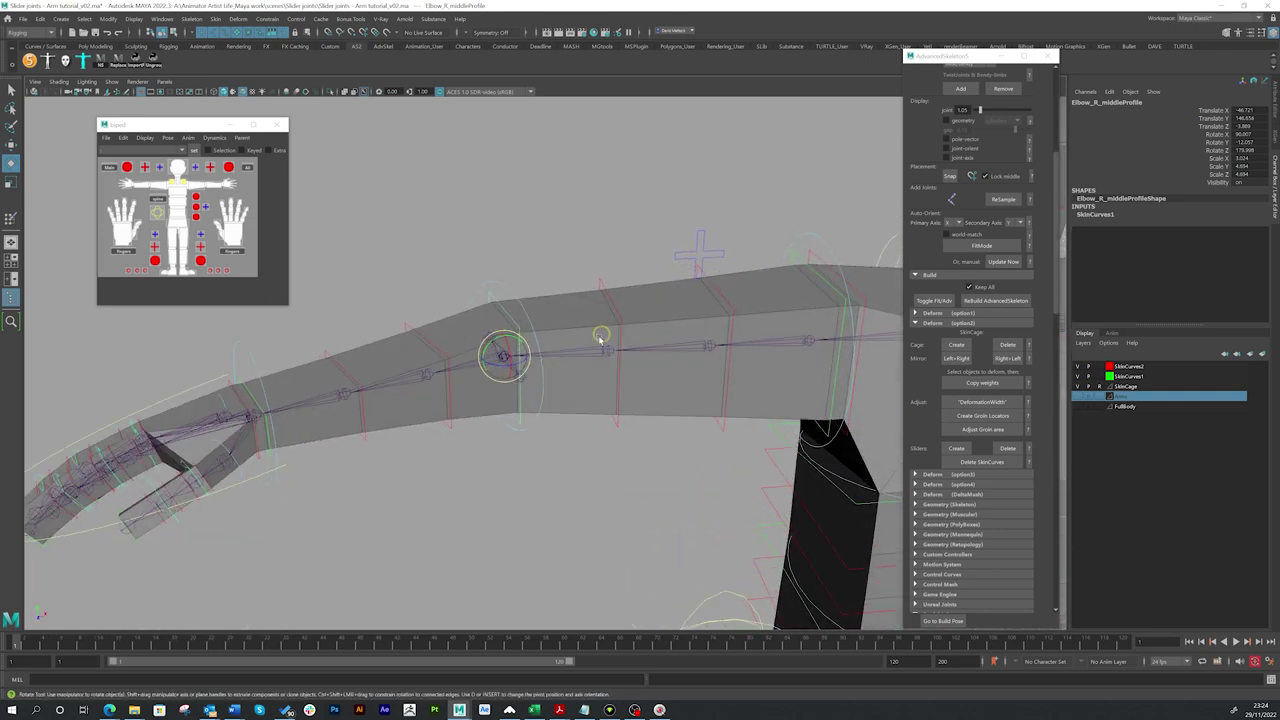
Undo the creation of the slider joint at the right elbow.
alt+drag(699, 357, 694, 371)
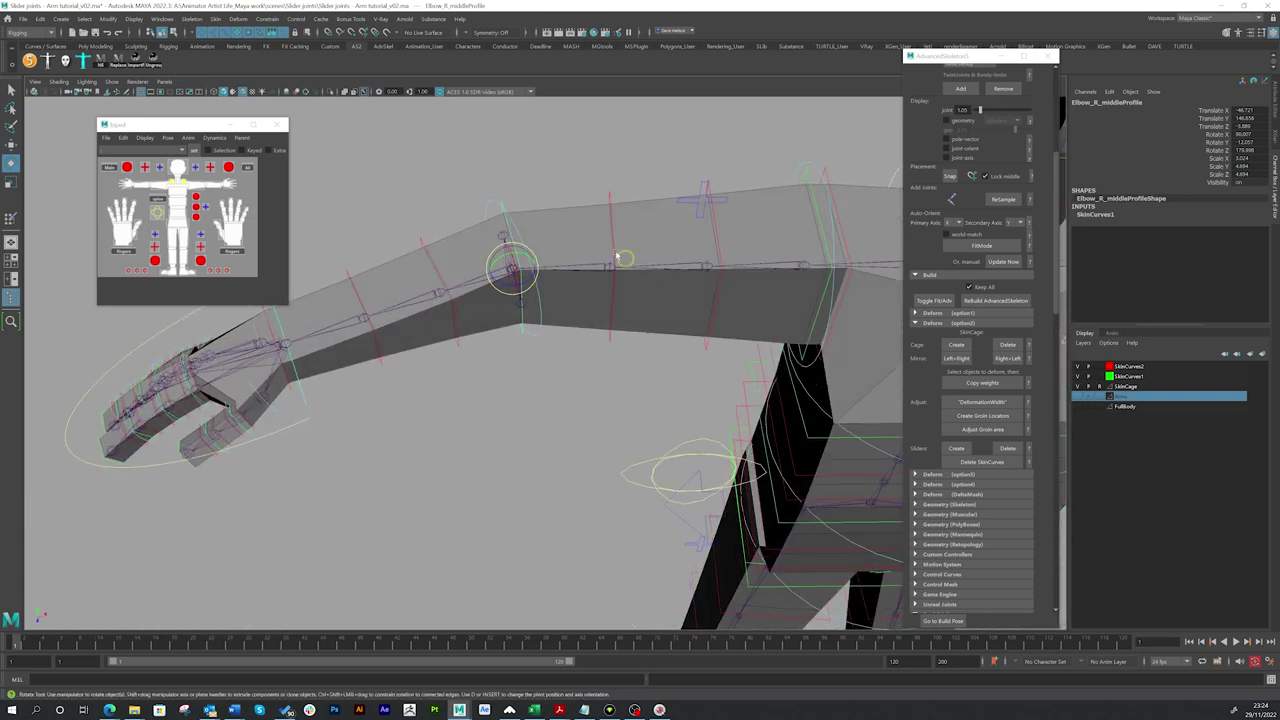
alt+drag(594, 327, 771, 331)
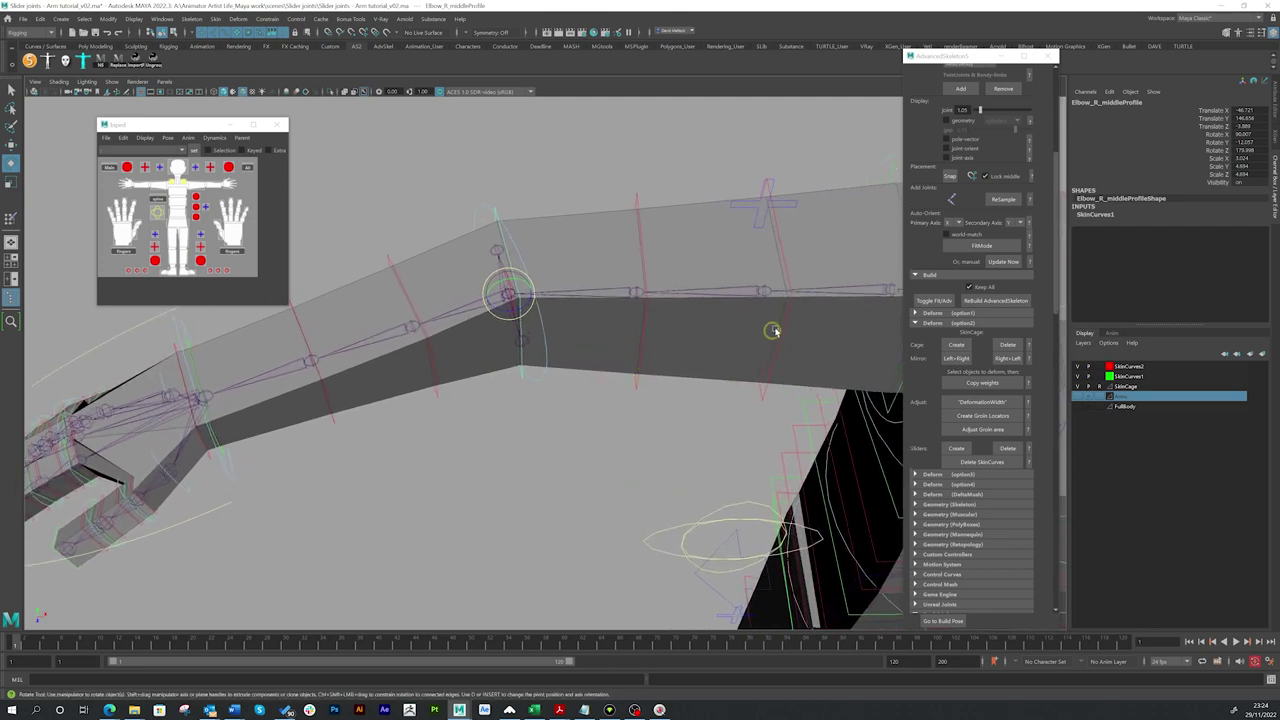
alt+drag(614, 346, 648, 350)
key(ctrl+z)
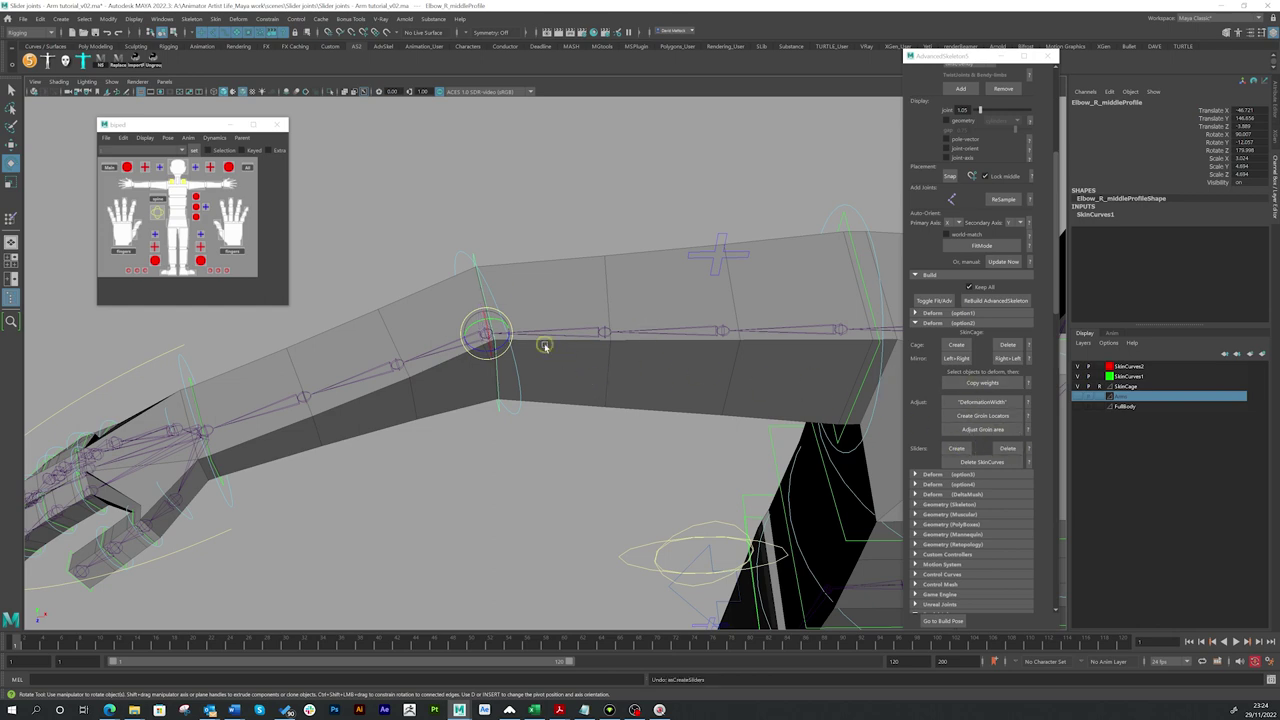
Read the help page for AdvancedSkeleton's "DeformationWidth" adjustment and close it.
alt+drag(691, 330, 880, 283)
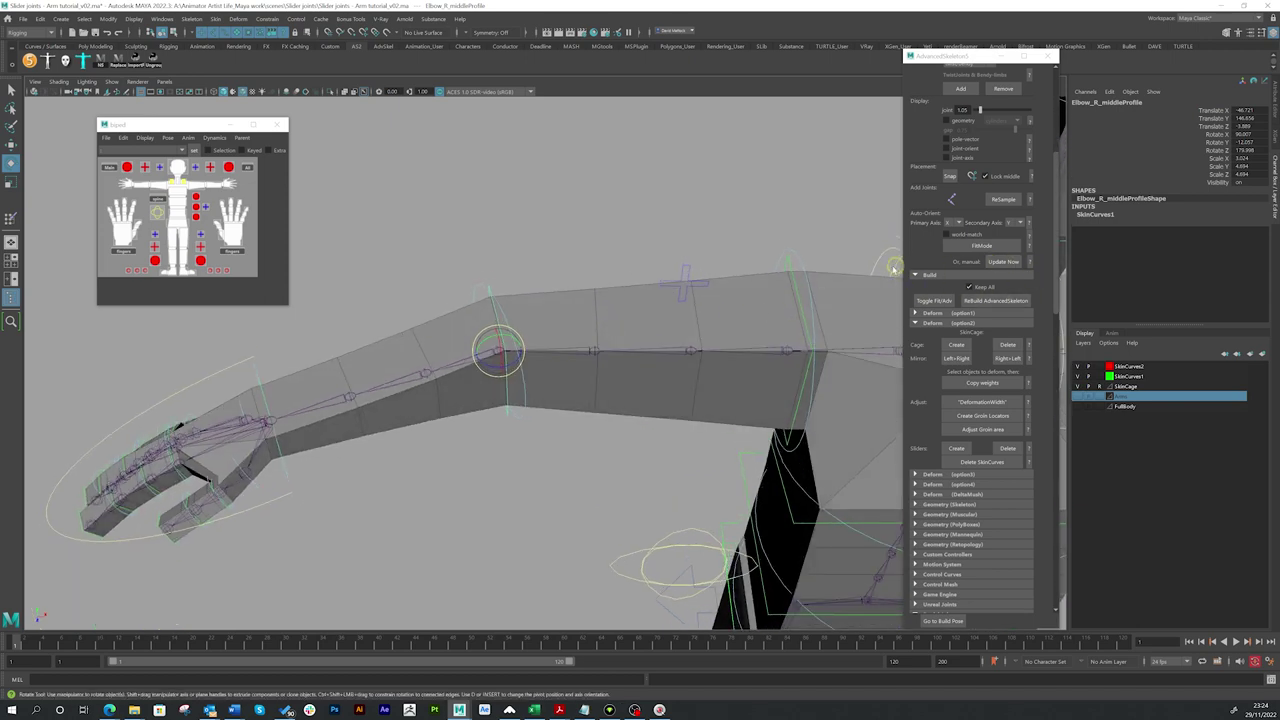
click(1028, 401)
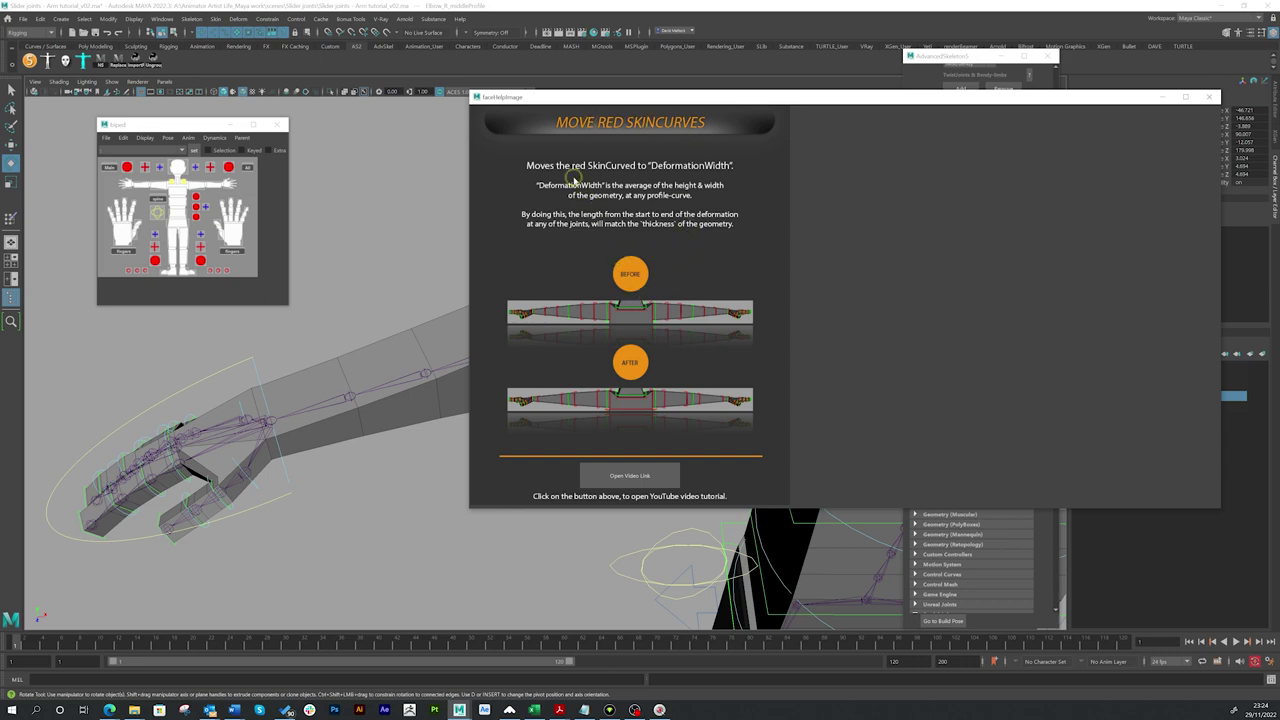
click(1207, 99)
alt+drag(578, 295, 605, 289)
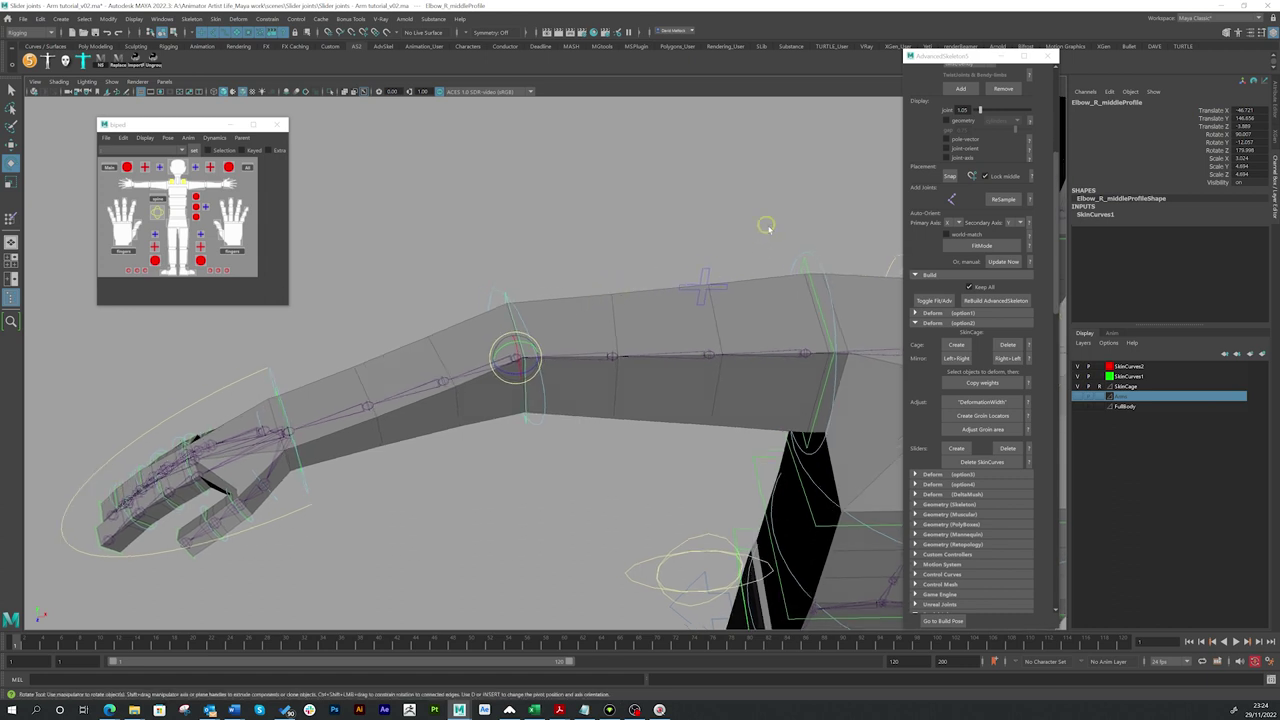
Make the SkinCurves2 layer visible and adjust the red SkinCurves to "DeformationWidth" with nothing selected.
click(628, 268)
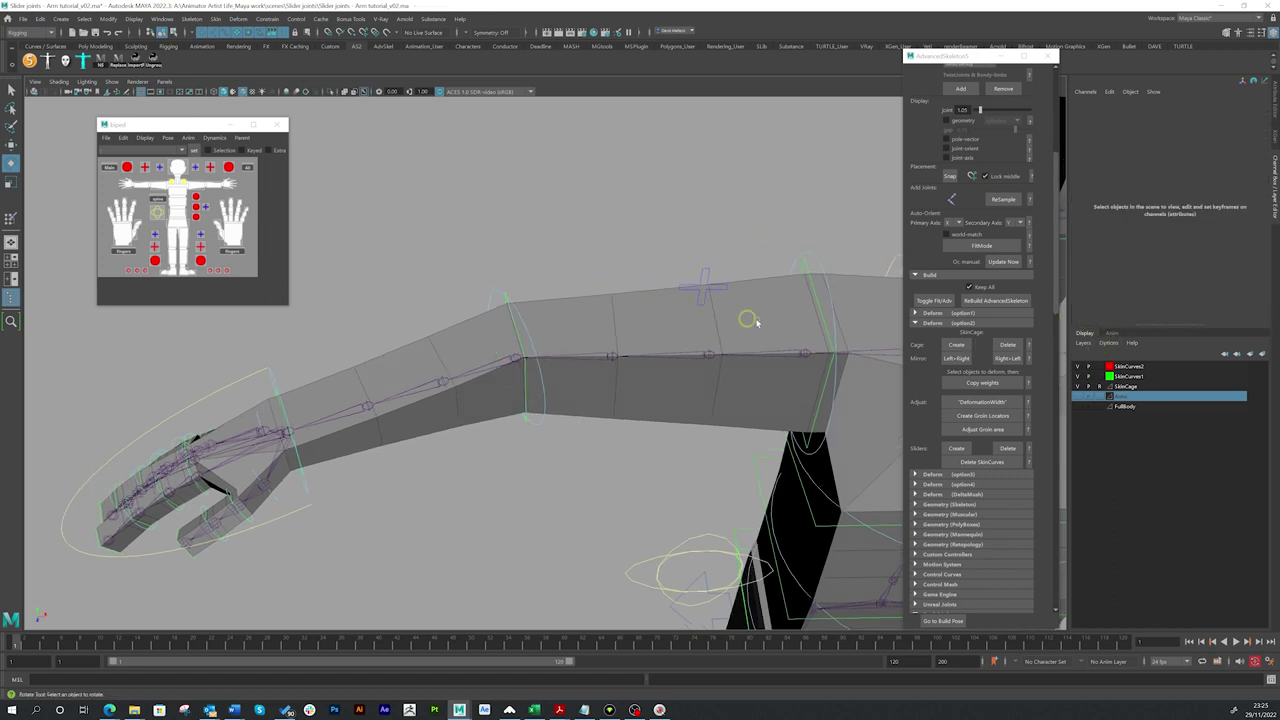
click(1075, 367)
click(963, 403)
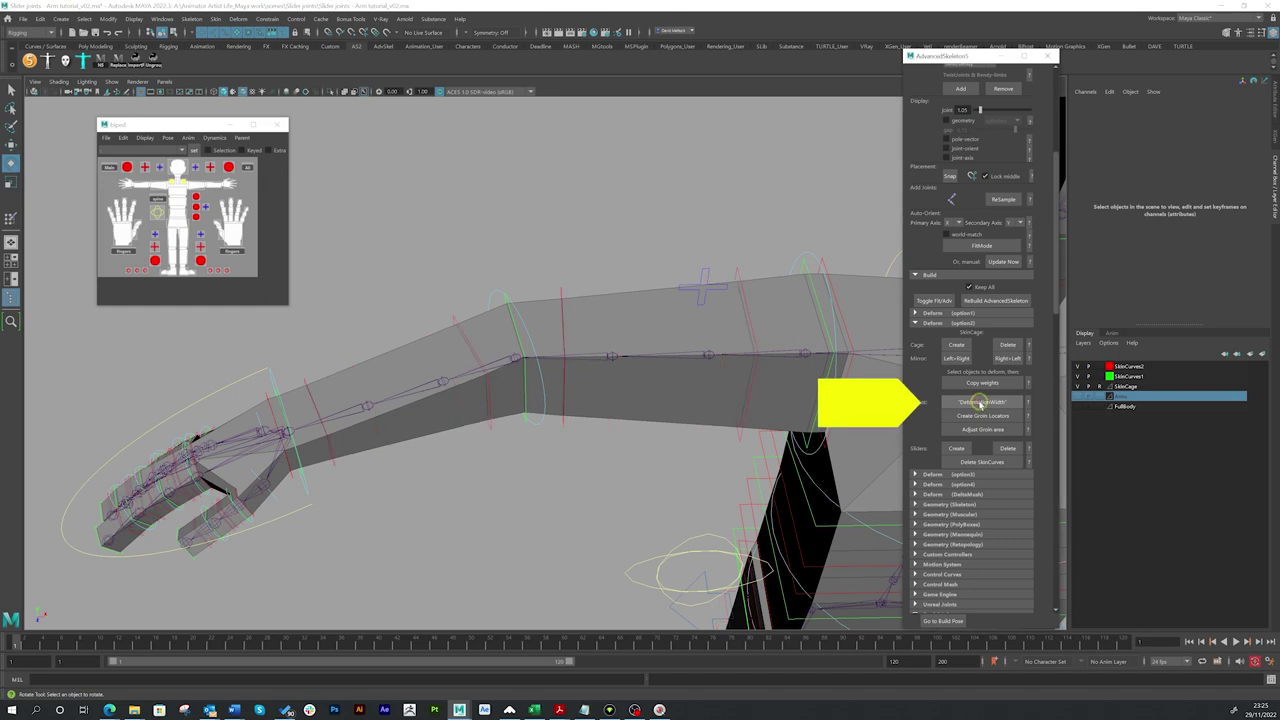
mouse_move(601, 348)
alt+mouse_down()
mouse_move(634, 346)
mouse_move(606, 314)
mouse_move(608, 351)
alt+mouse_up()
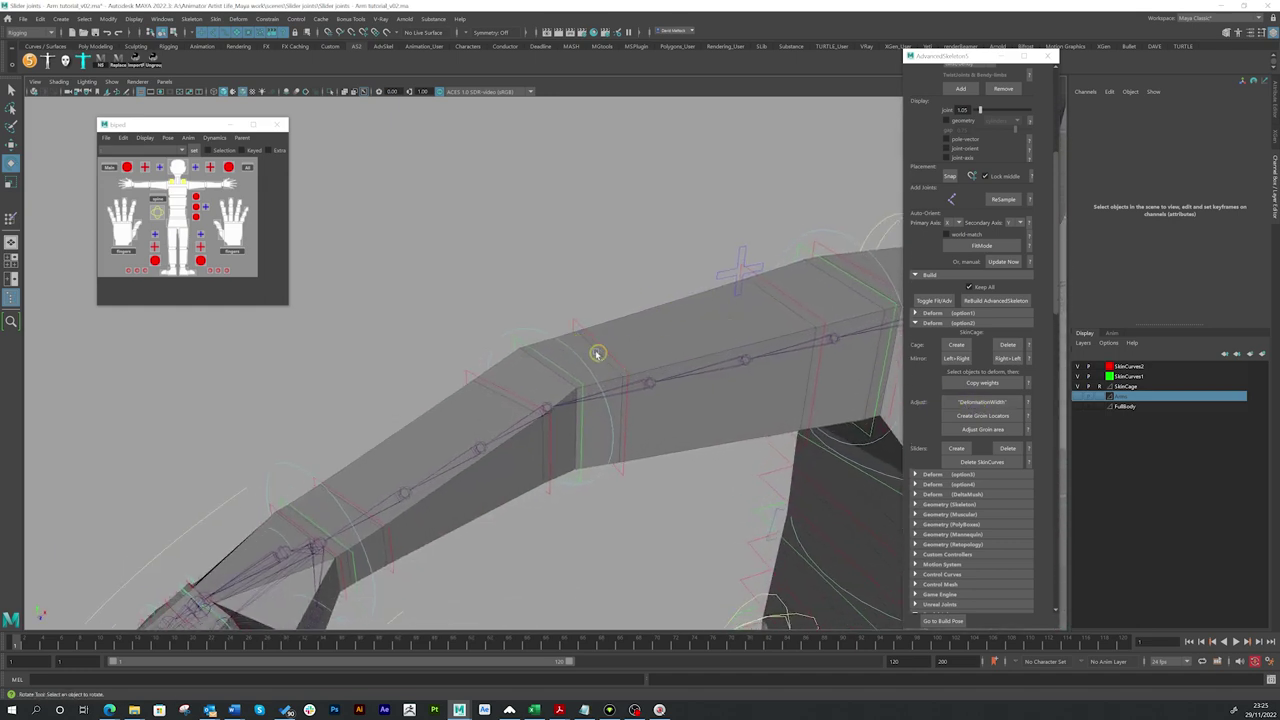
alt+drag(742, 344, 569, 369)
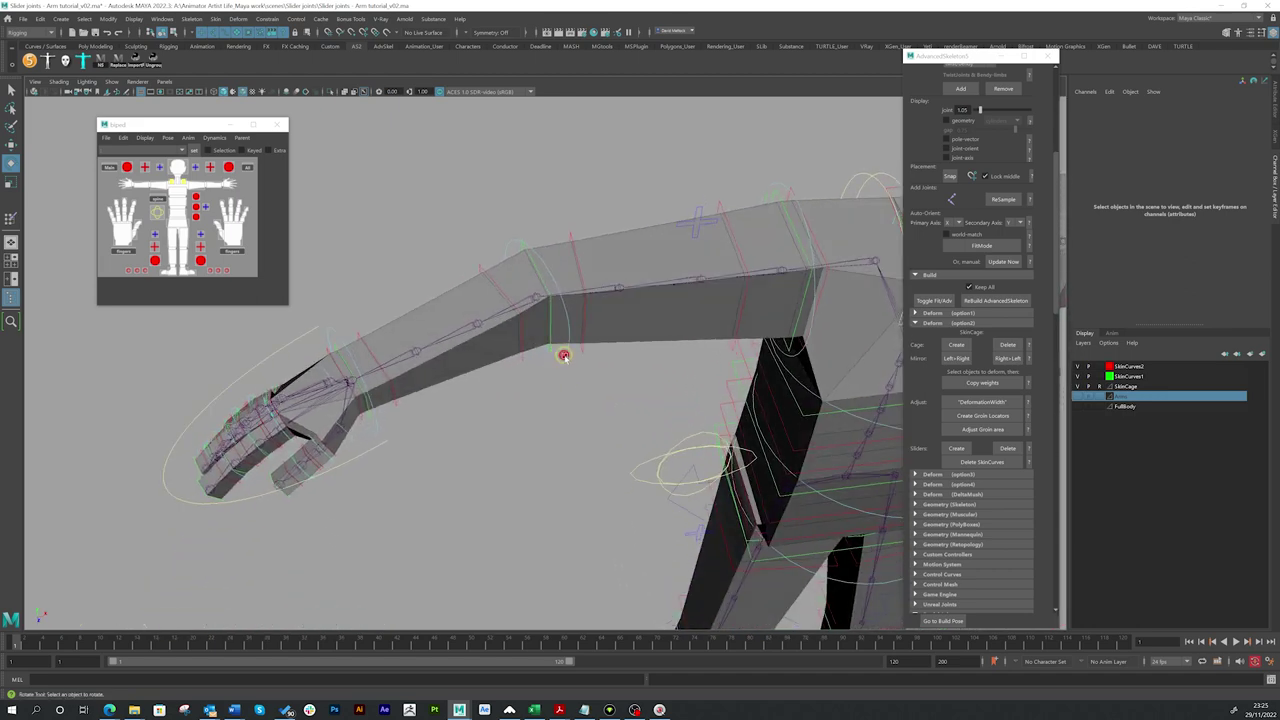
Test-bend the cage by rotating FKElbow_R about 24 degrees in Z, and undo the rotation.
click(564, 356)
drag(534, 309, 496, 275)
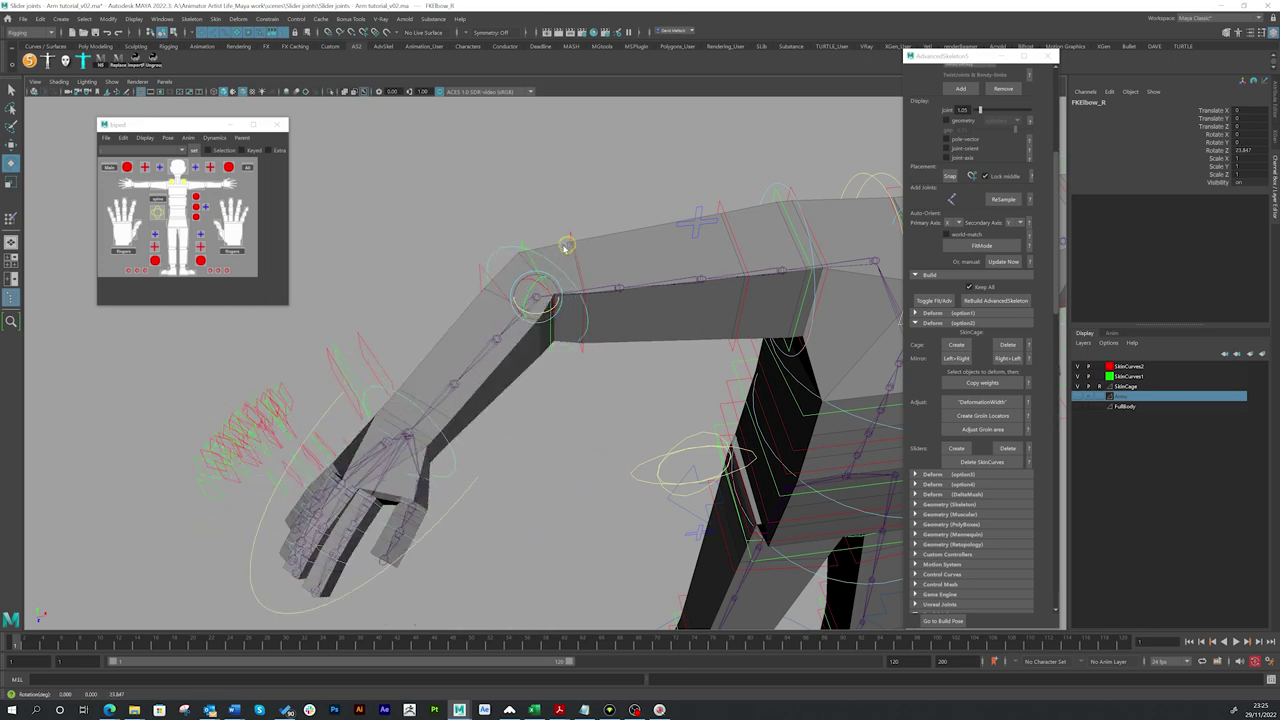
key(ctrl+z)
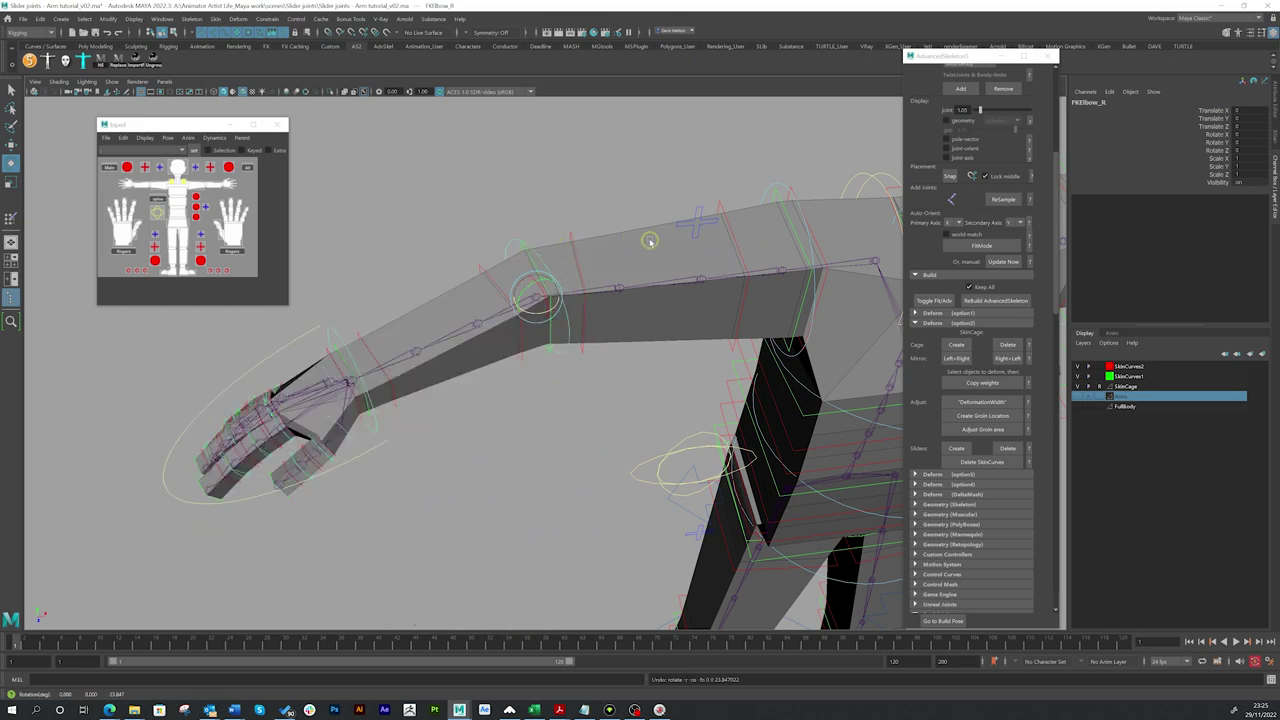
Create slider joints from the two red curves beside the right elbow and from its green middle profile curve.
alt+drag(561, 391, 577, 299)
alt+drag(502, 284, 484, 260)
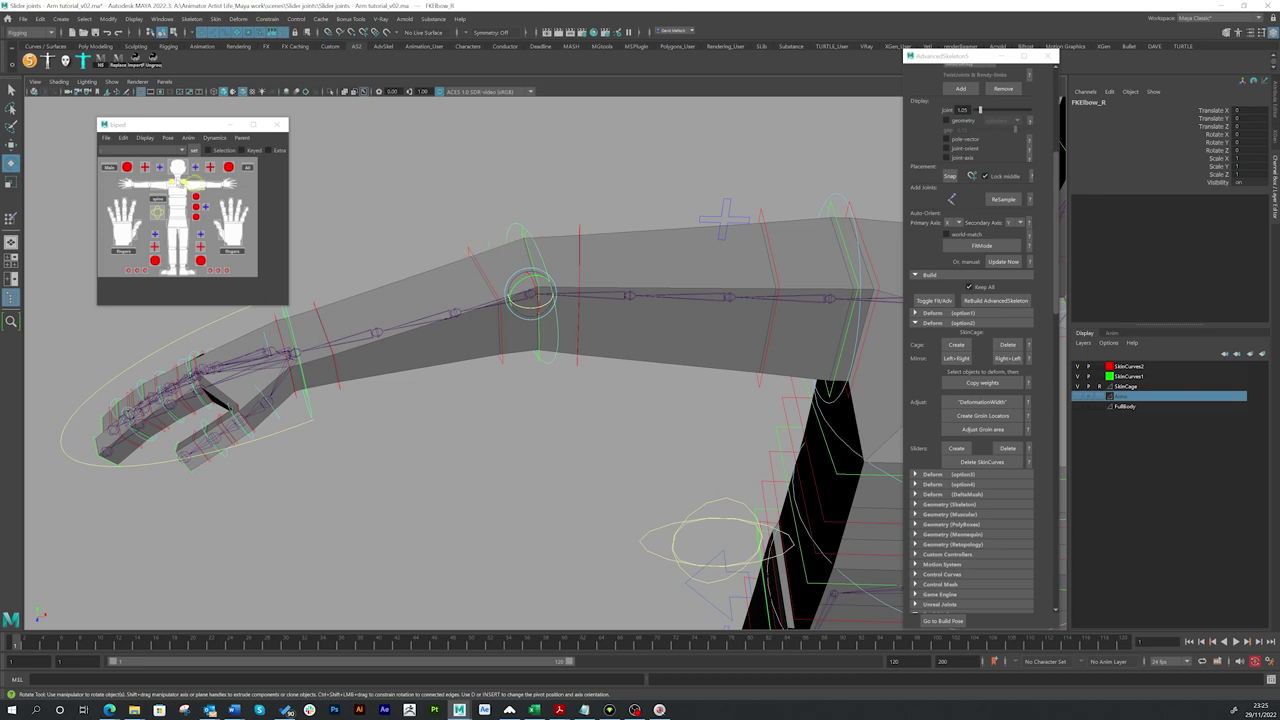
key(q)
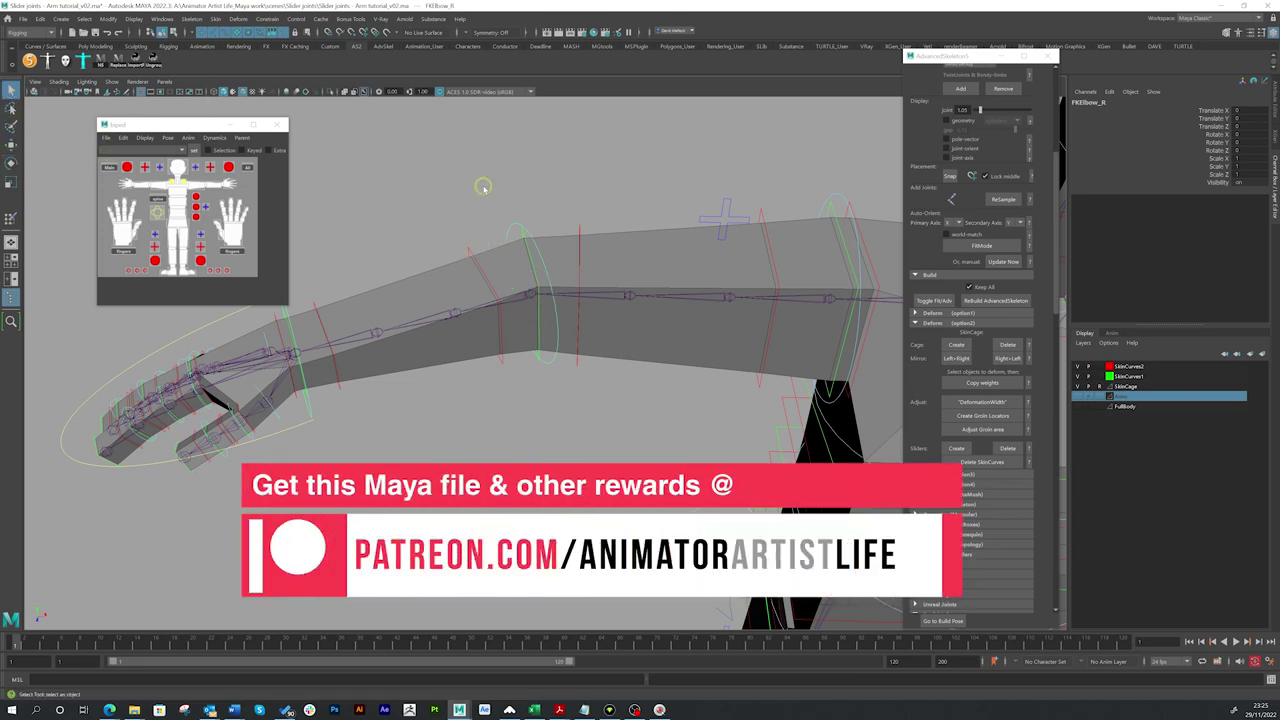
scroll(465, 252, up, 5)
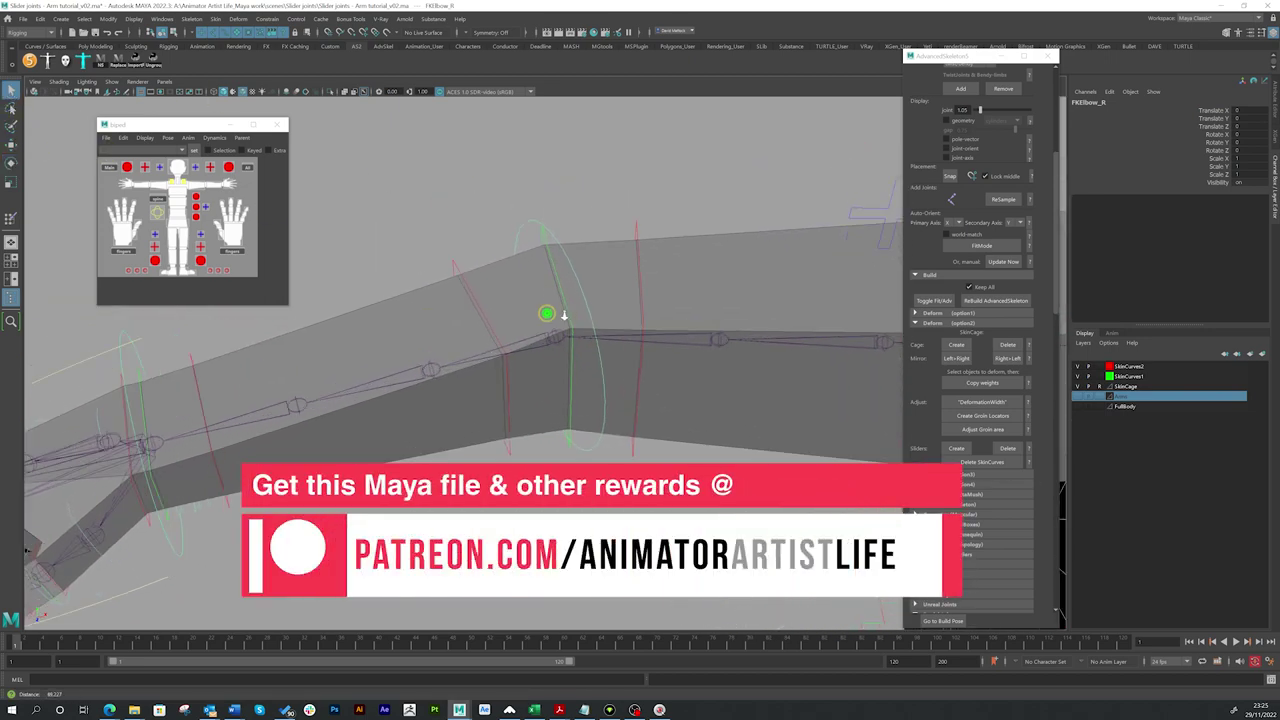
click(456, 257)
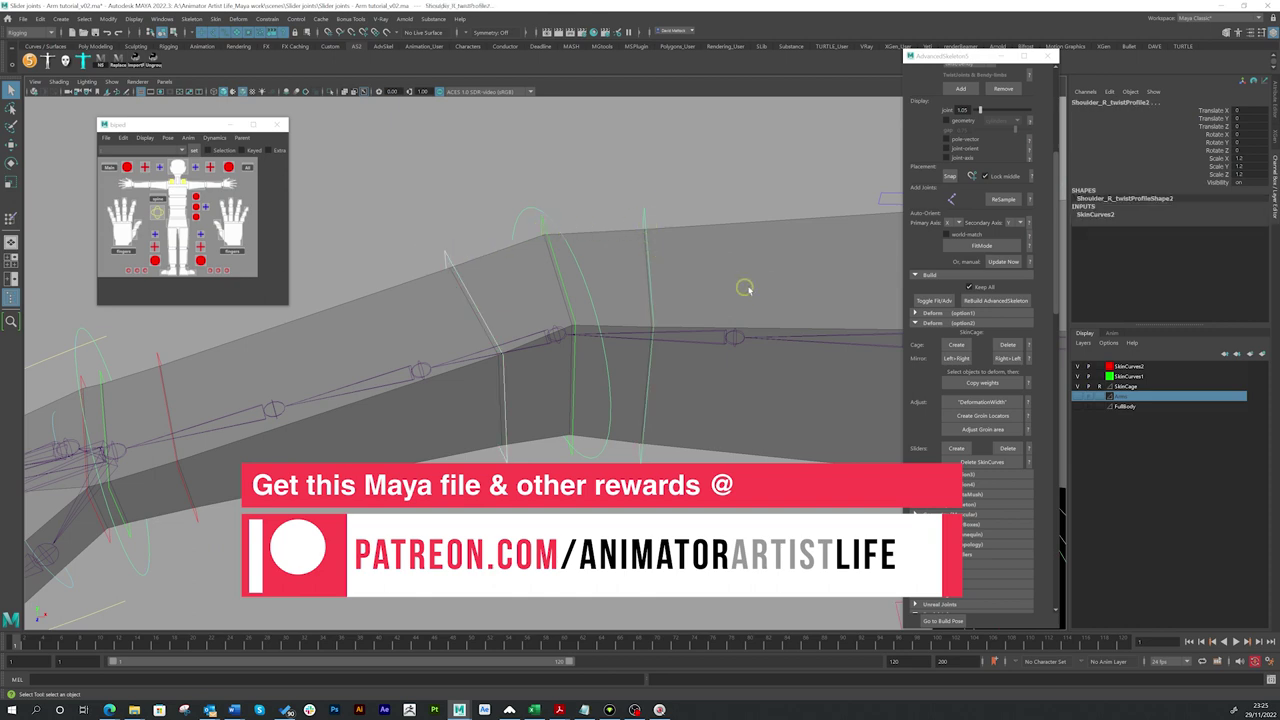
scroll(566, 272, down, 3)
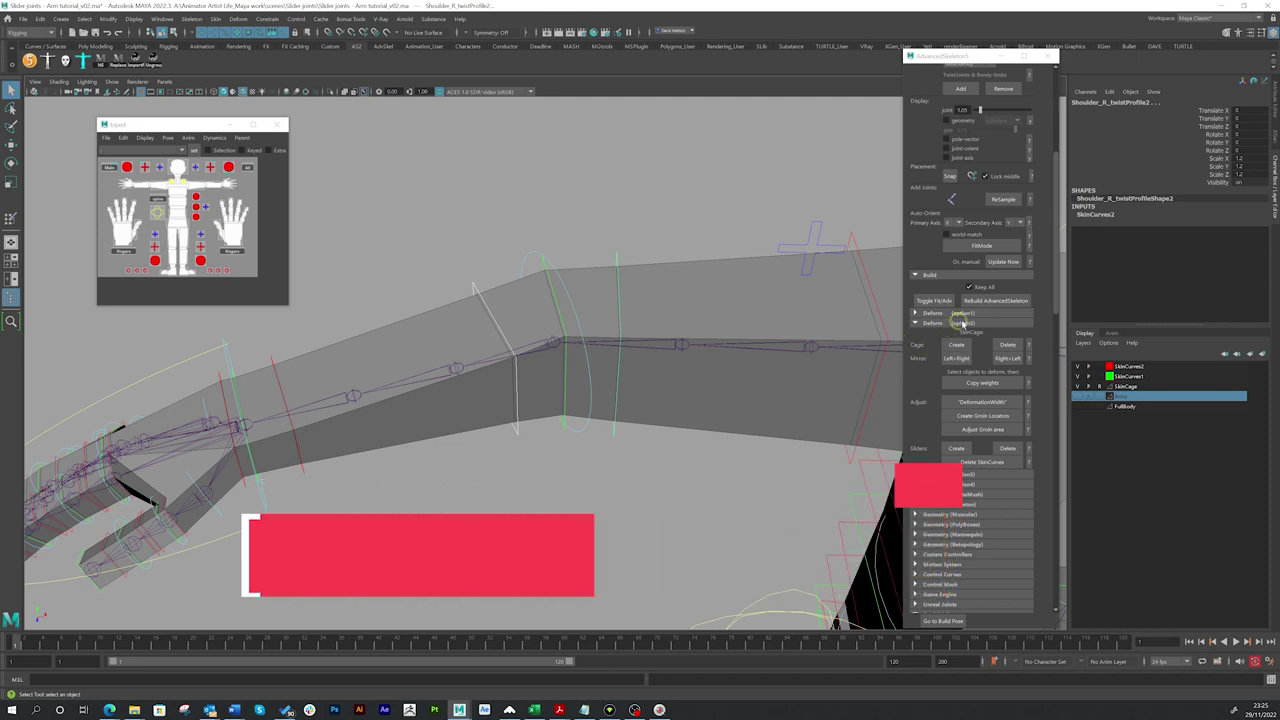
alt+drag(669, 335, 935, 345)
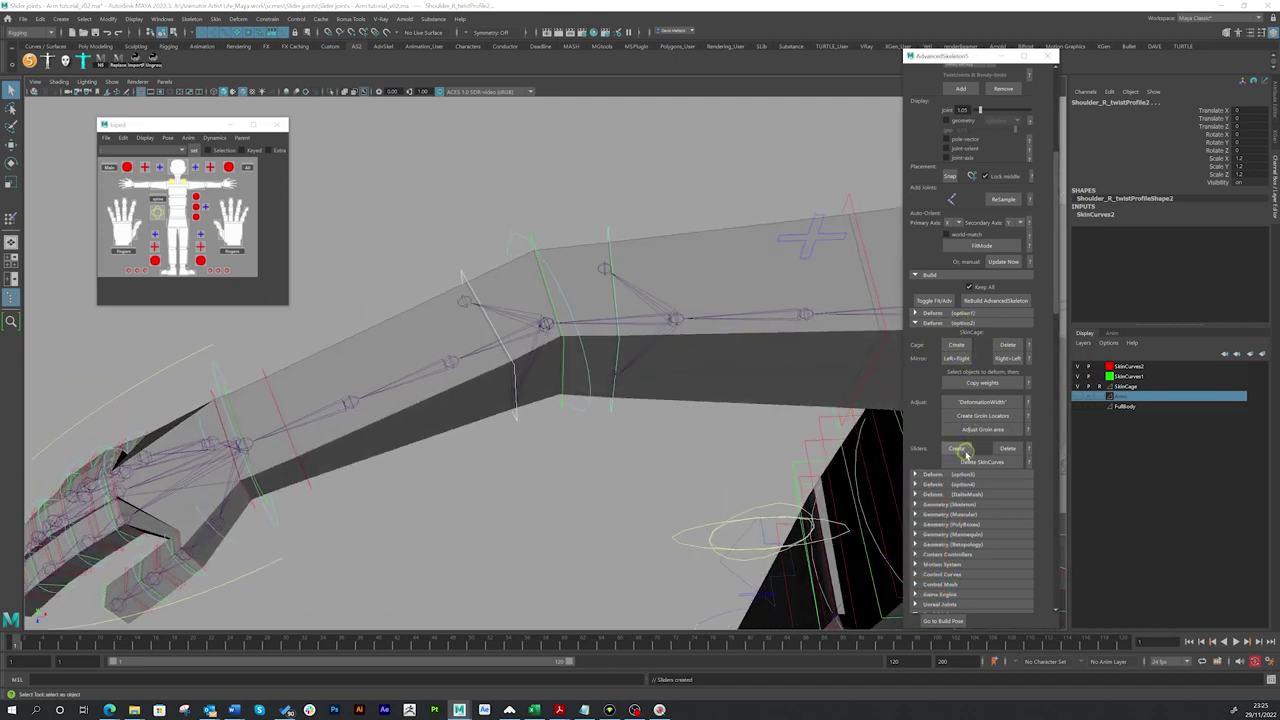
alt+drag(629, 346, 607, 372)
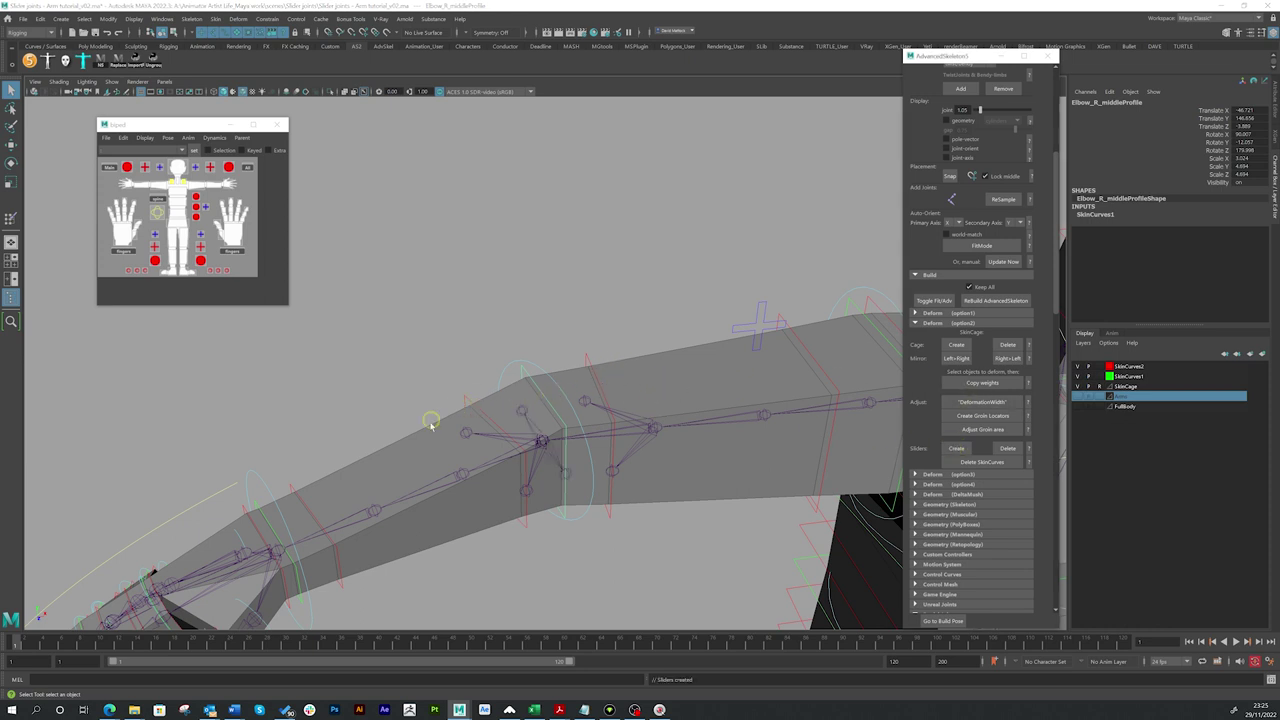
alt+drag(739, 400, 540, 313)
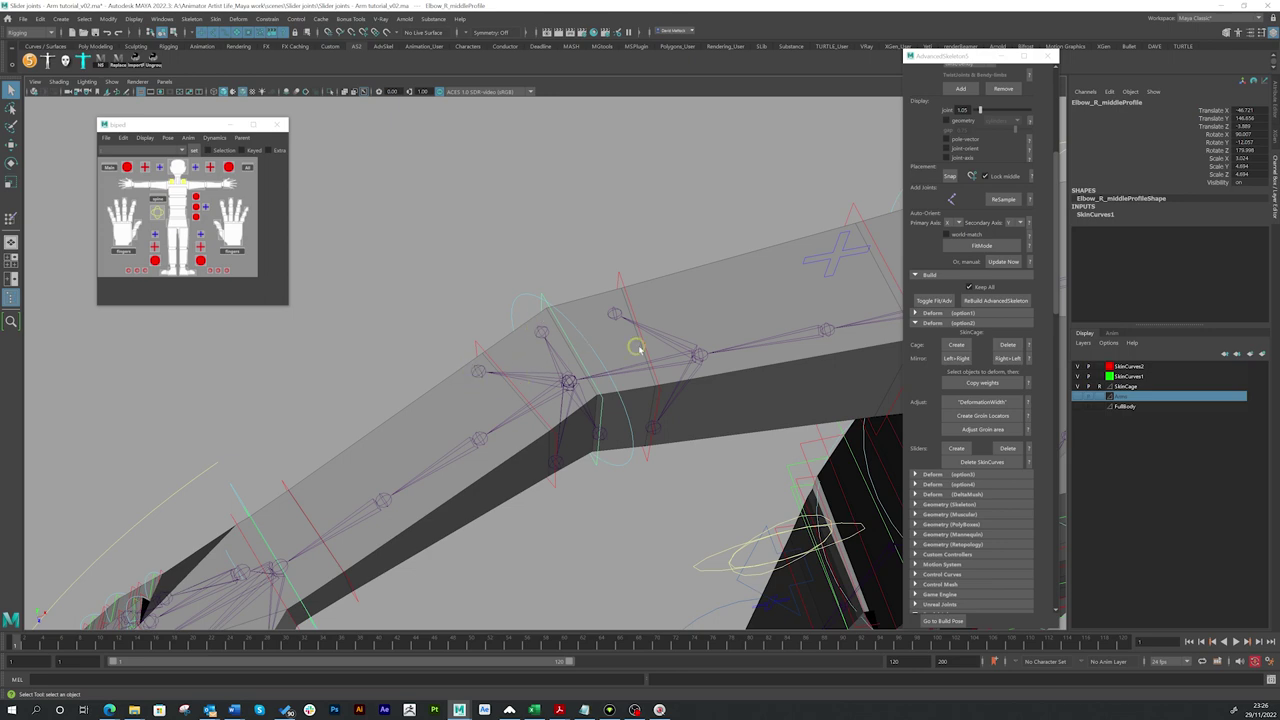
Test the slider joints on the cage by bending FKElbow_R to about 42.5 degrees in Z, and reset the pose.
click(521, 304)
alt+drag(651, 414, 599, 321)
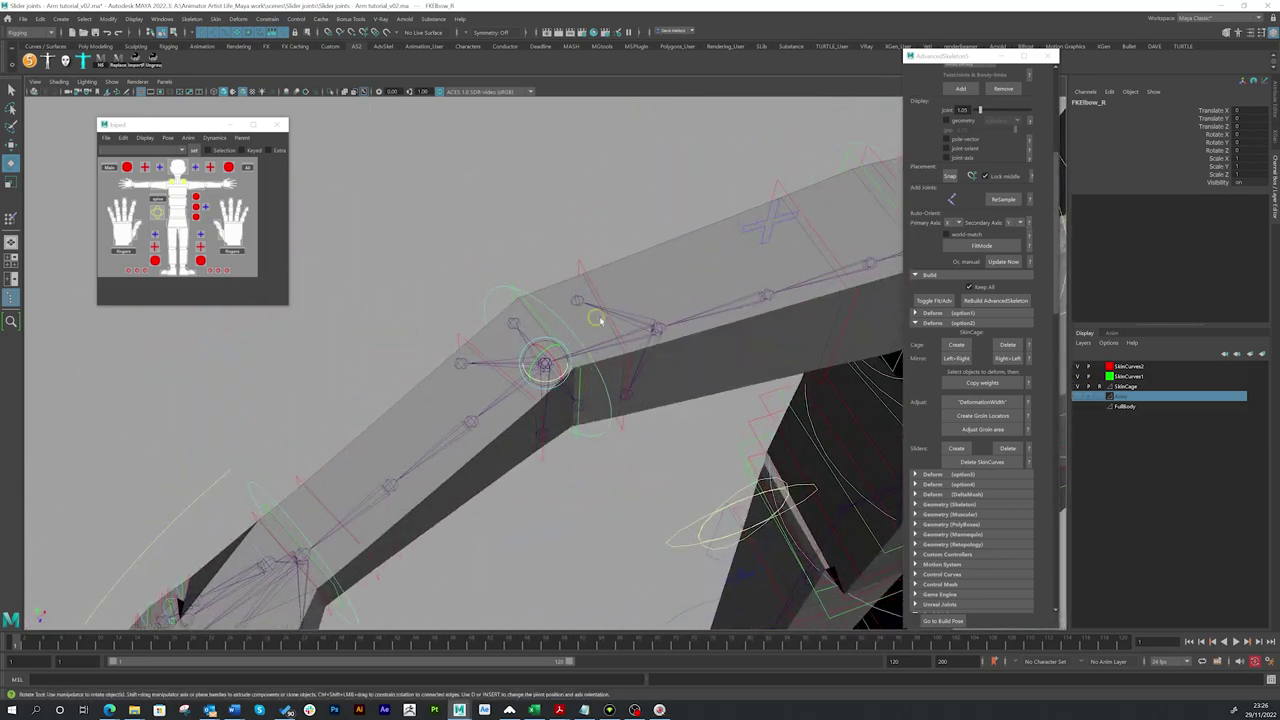
alt+drag(564, 394, 492, 312)
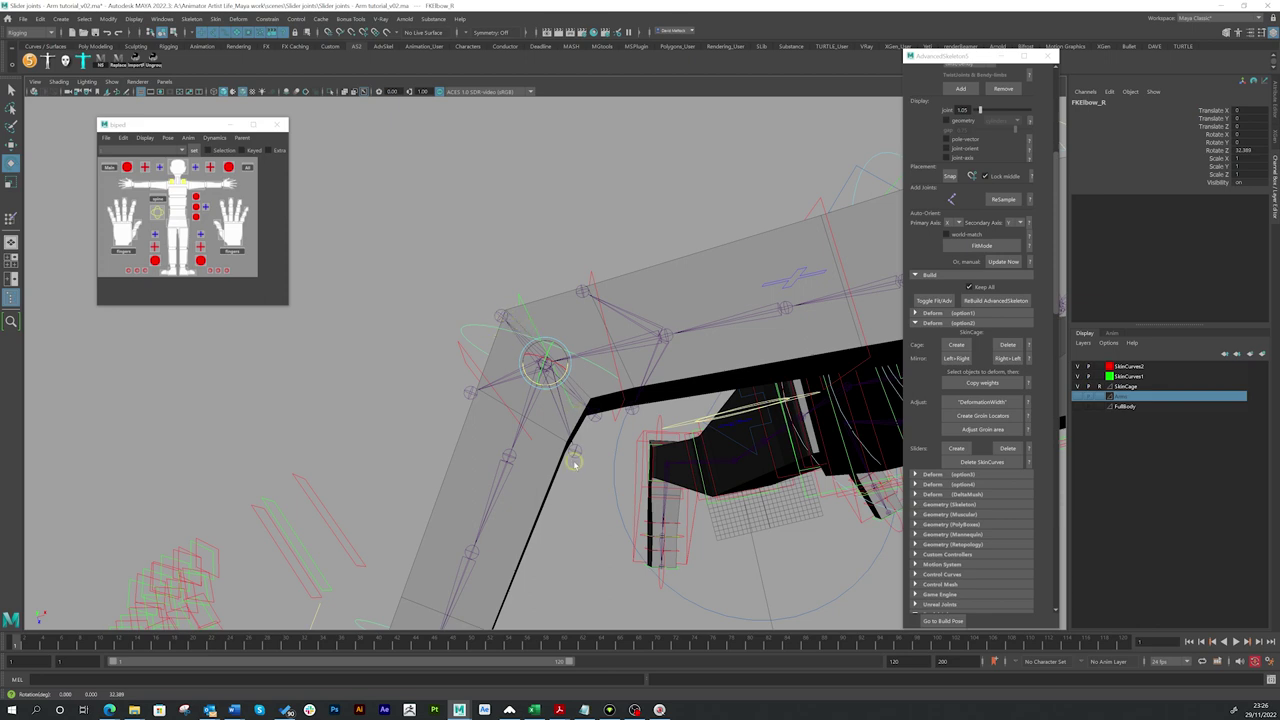
drag(563, 372, 442, 292)
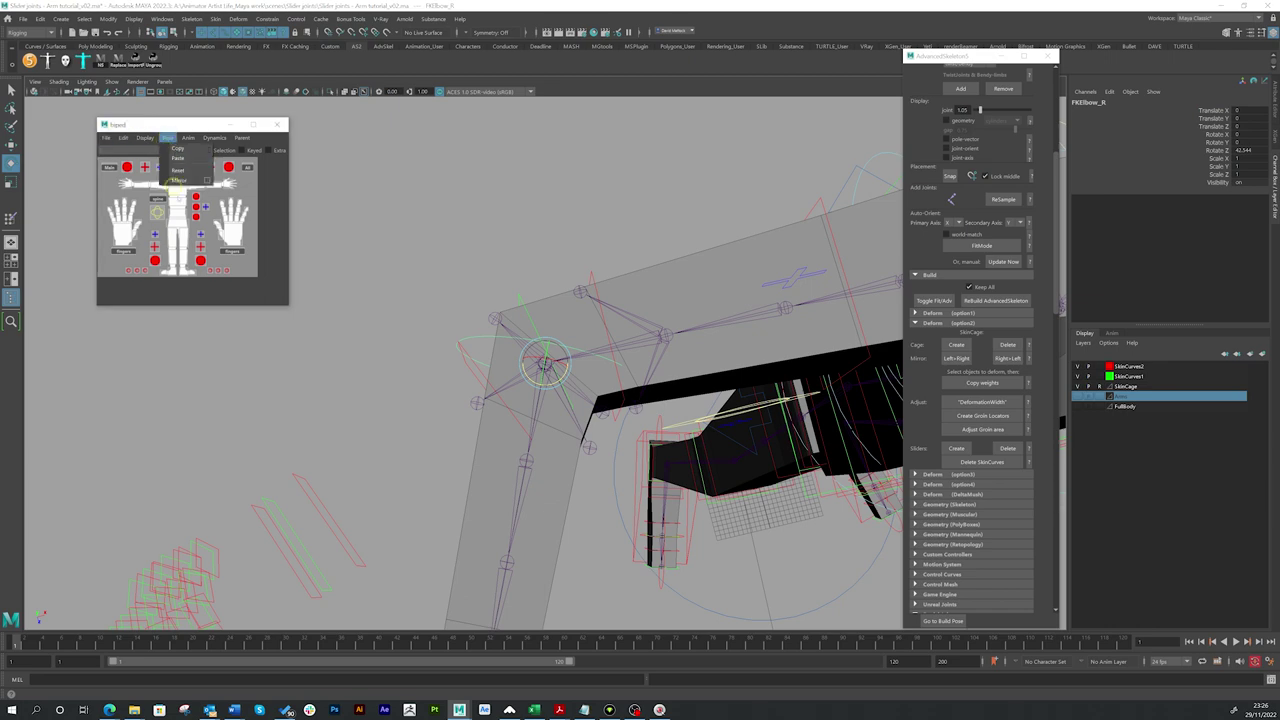
click(182, 178)
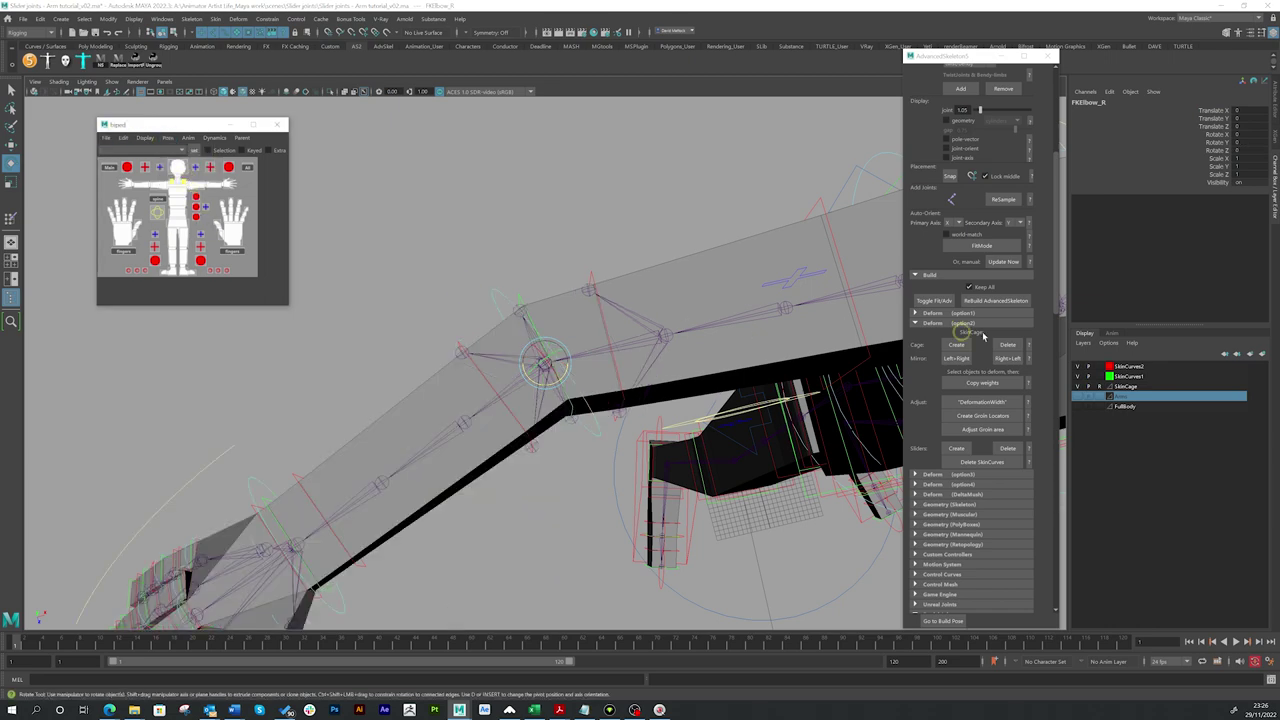
Show the Arms layer instead of SkinCage, and test-bend the right elbow to about 55 degrees in Z before resetting the pose.
click(1076, 396)
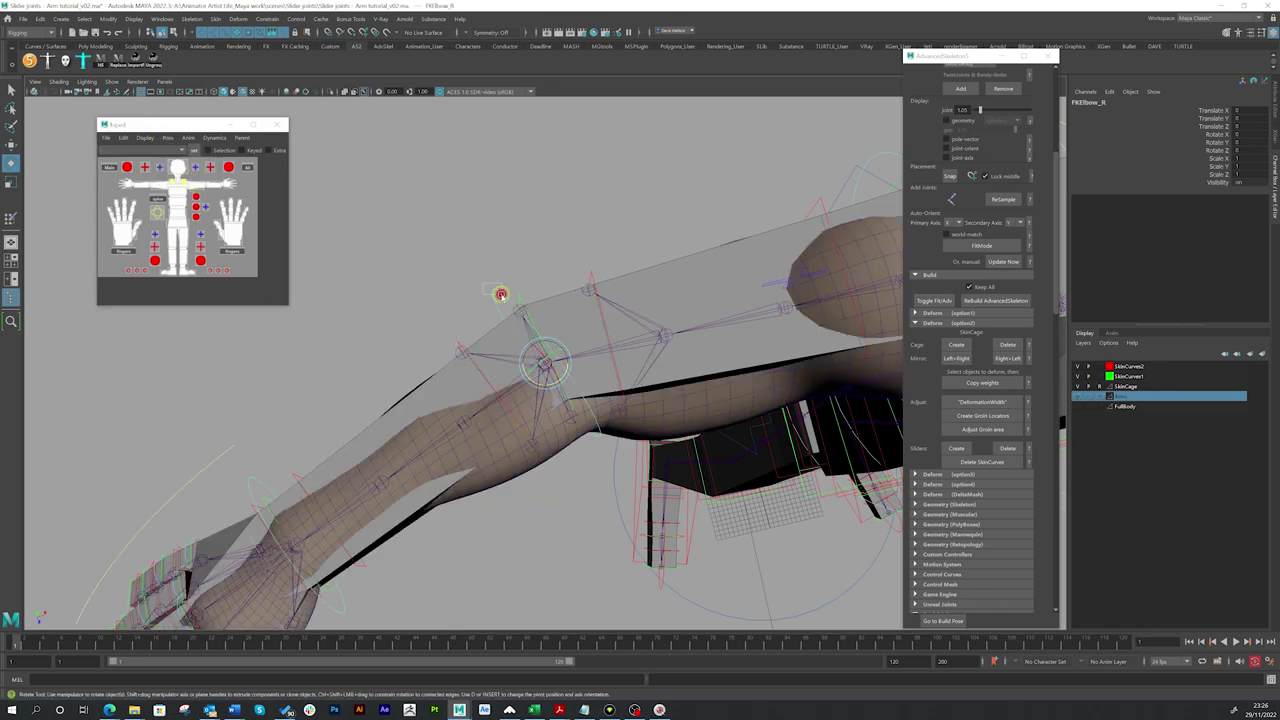
drag(547, 386, 570, 381)
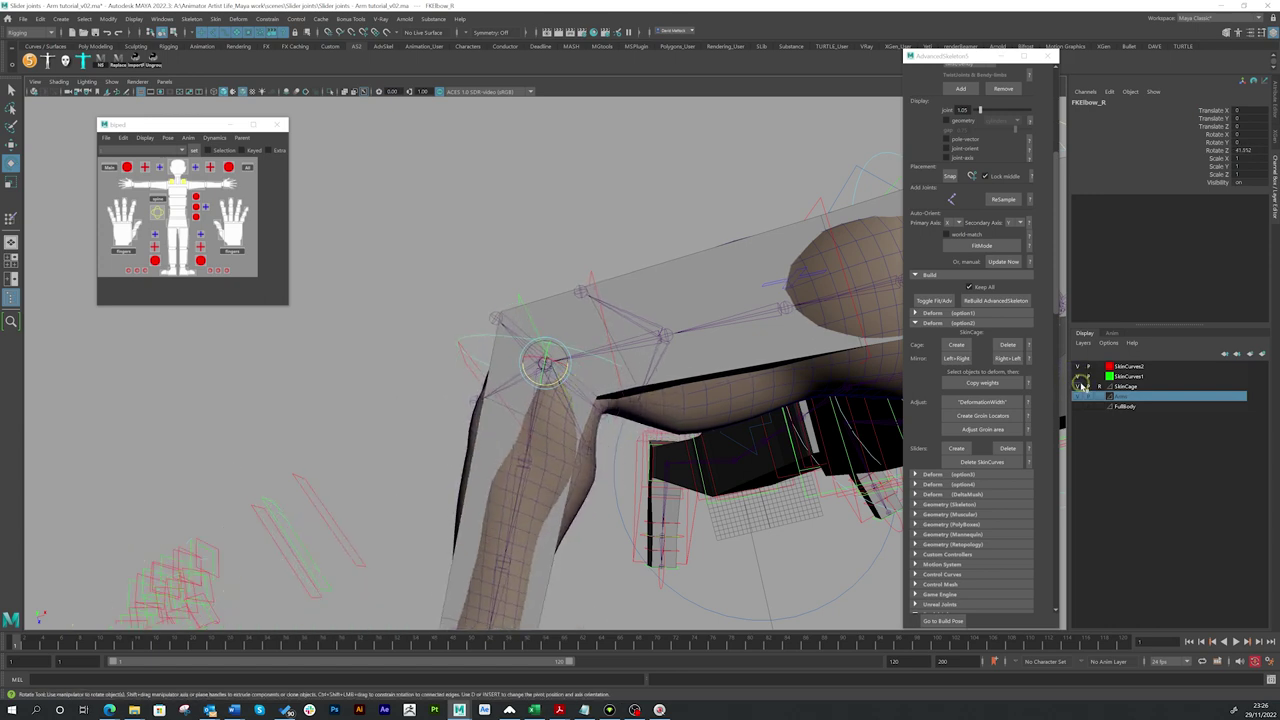
click(1079, 386)
drag(563, 378, 597, 366)
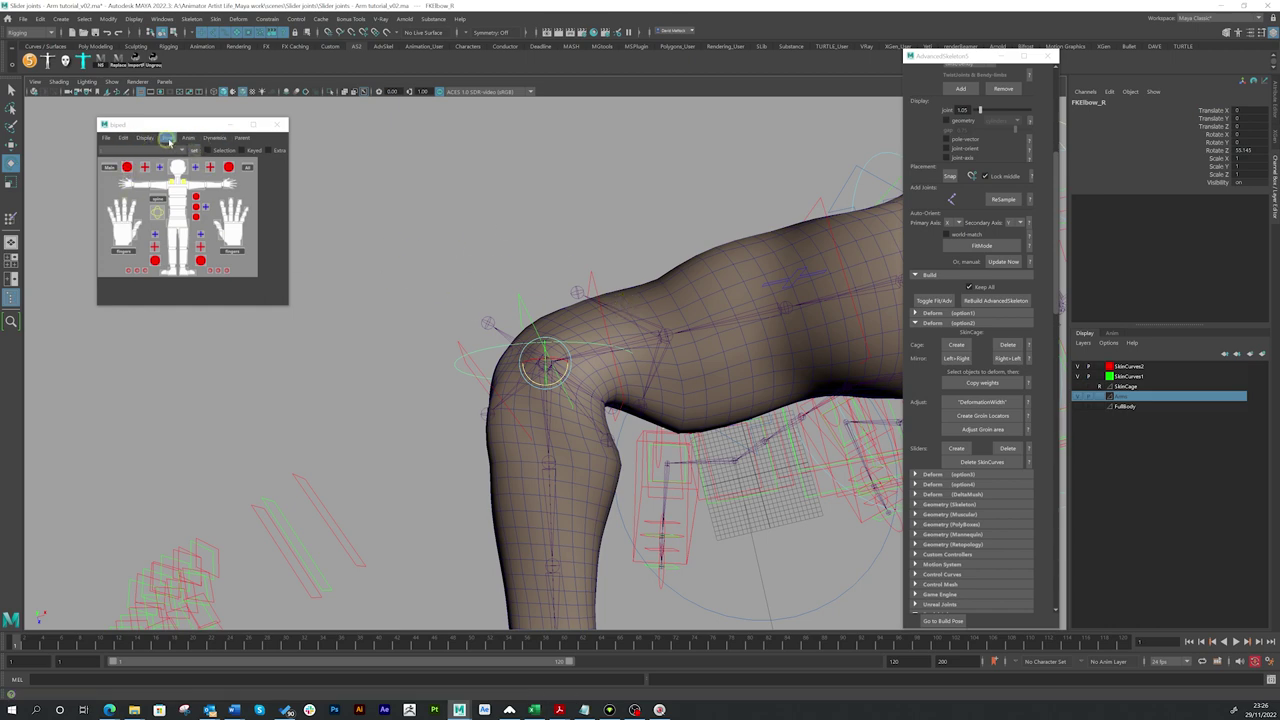
click(178, 171)
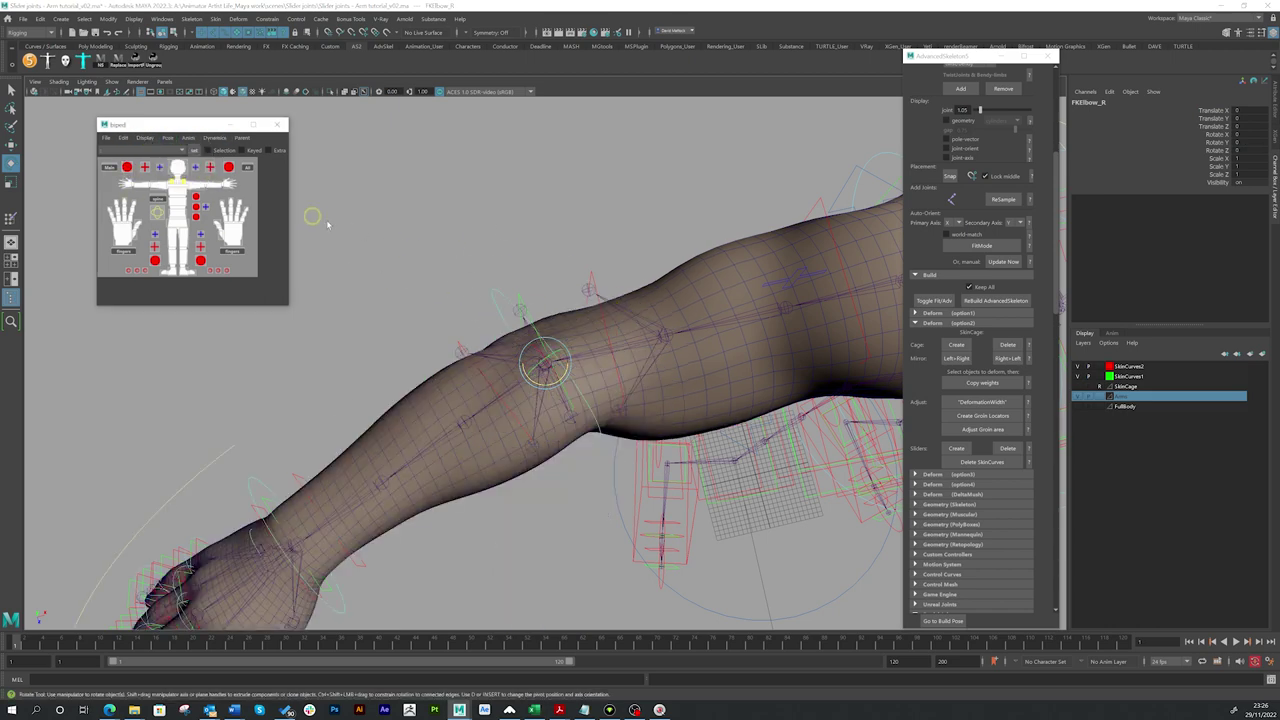
Select the Arms_only mesh and copy the skin cage weights onto it.
alt+right_drag(642, 296, 634, 294)
alt+drag(634, 294, 638, 289)
click(667, 300)
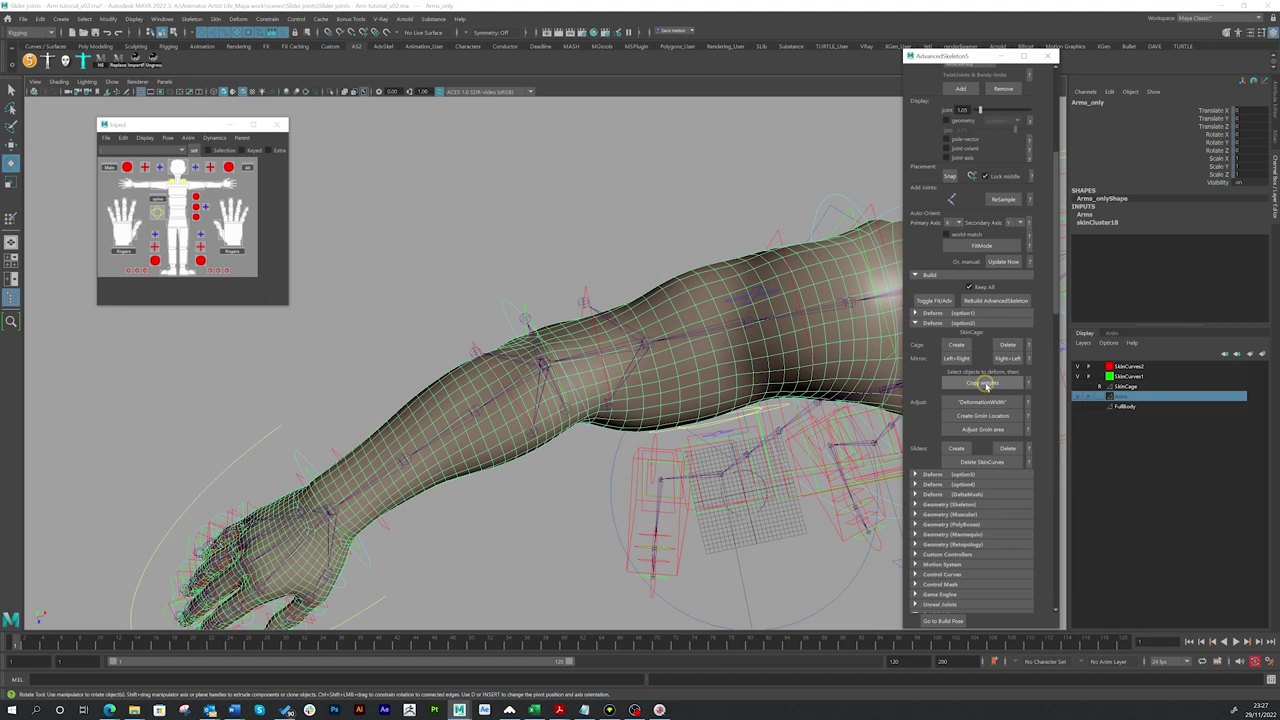
alt+right_drag(511, 402, 657, 403)
alt+drag(657, 403, 616, 398)
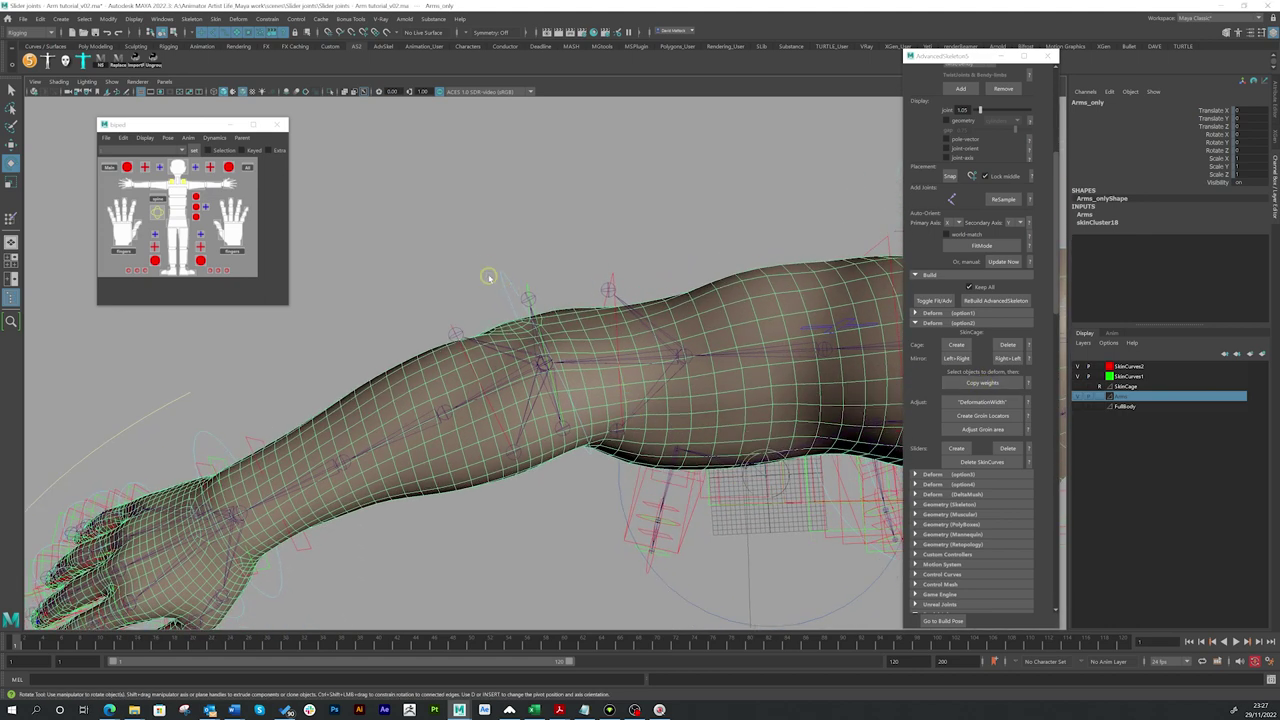
Bend the right elbow by rotating FKElbow_R to about 63 degrees in Z.
click(498, 274)
alt+drag(557, 314, 584, 388)
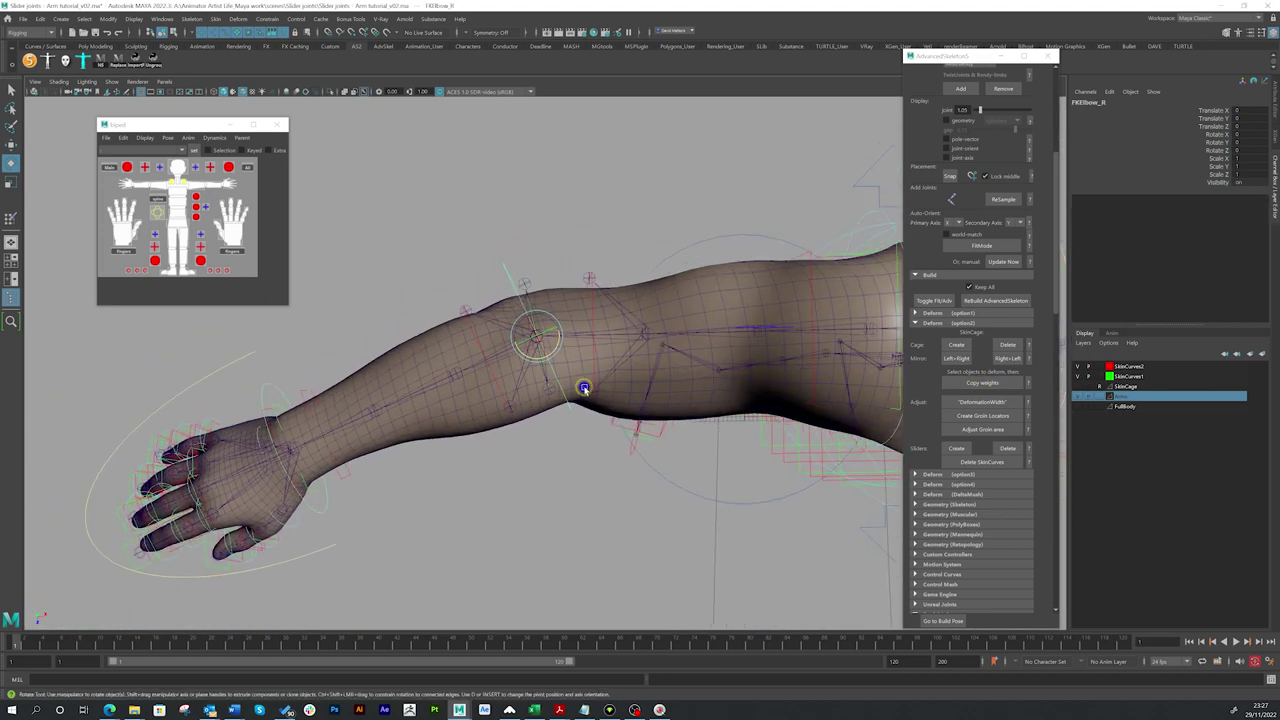
drag(543, 337, 572, 320)
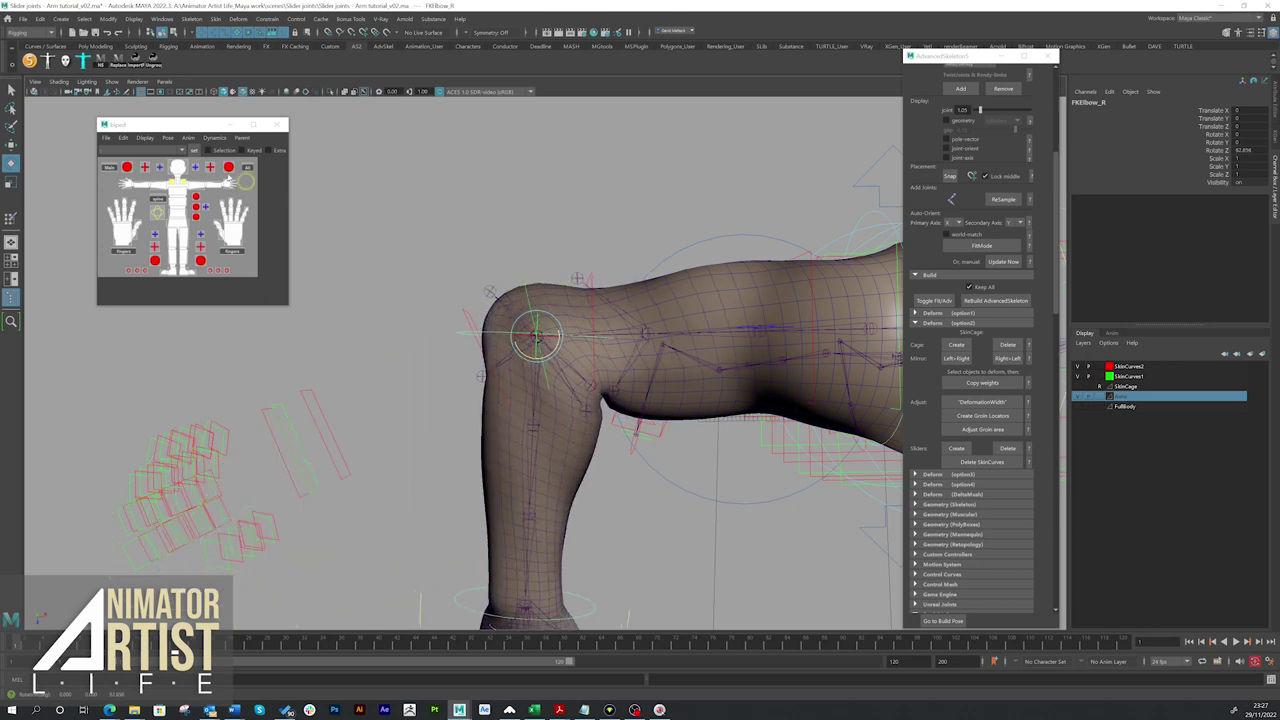
Limit the viewport display to polygons and bend the right elbow to about 88 degrees in Z to examine the deformation.
click(111, 81)
click(131, 121)
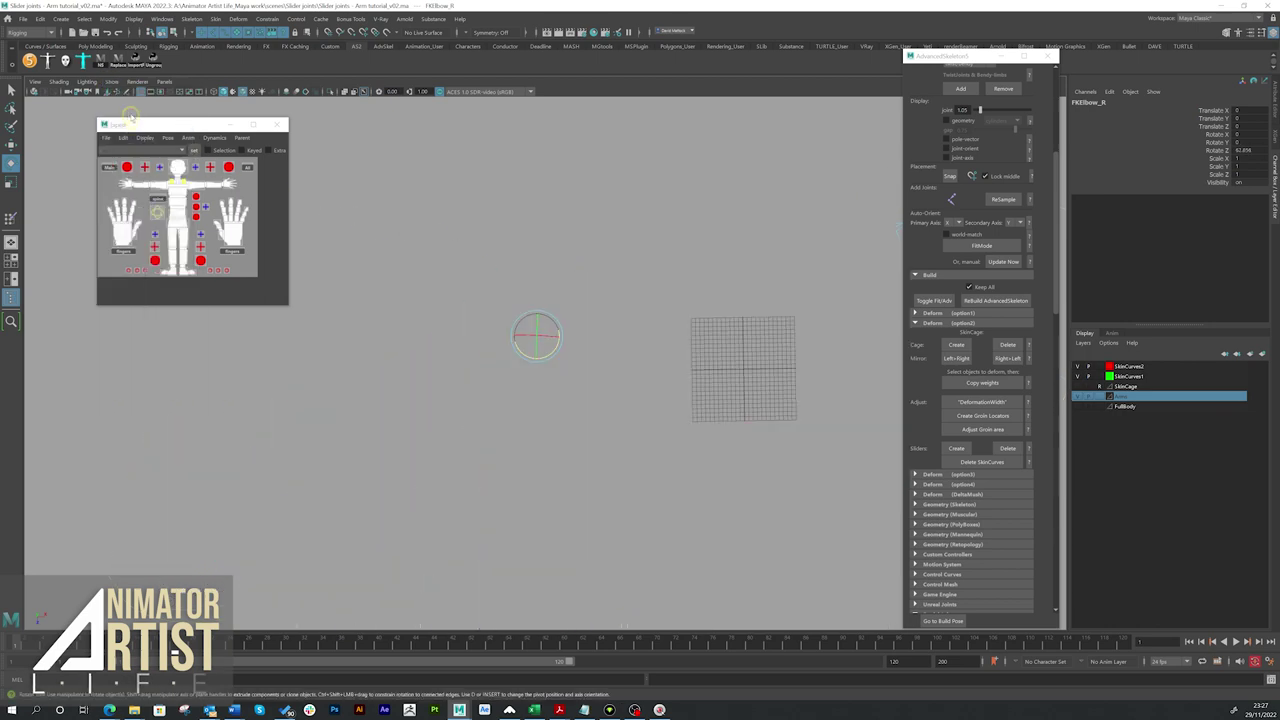
click(113, 83)
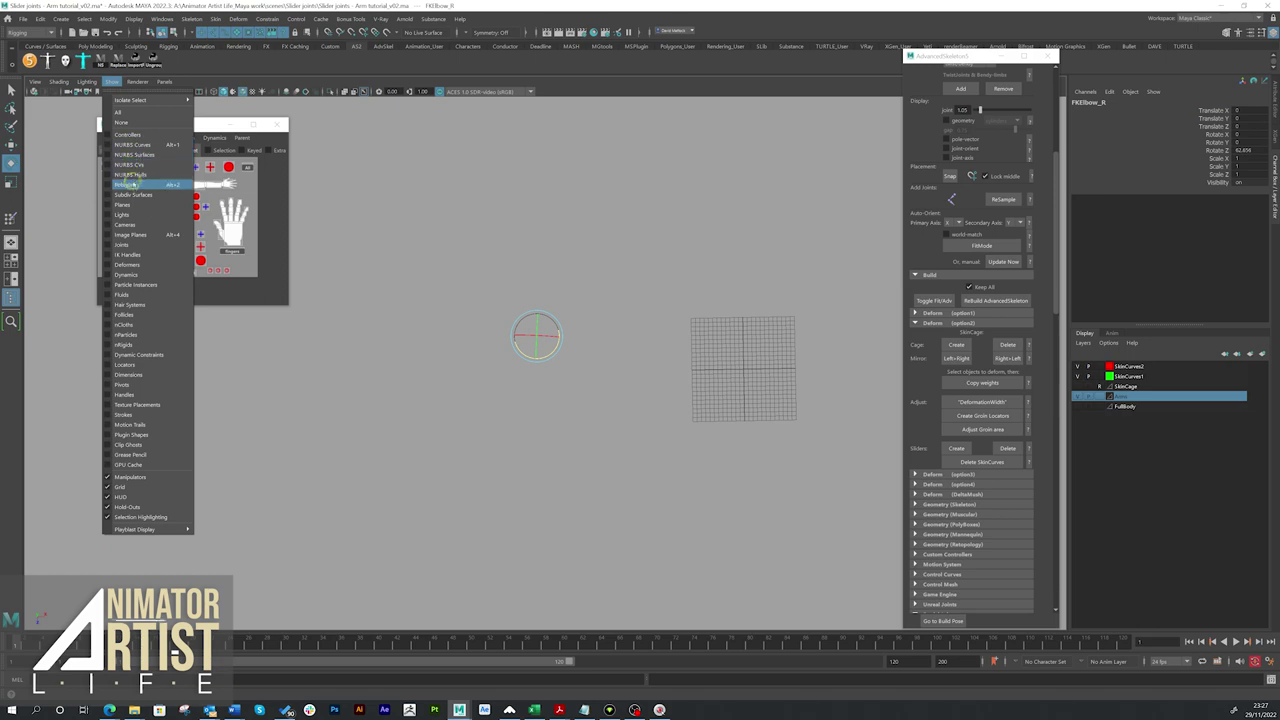
click(130, 184)
alt+drag(594, 371, 489, 336)
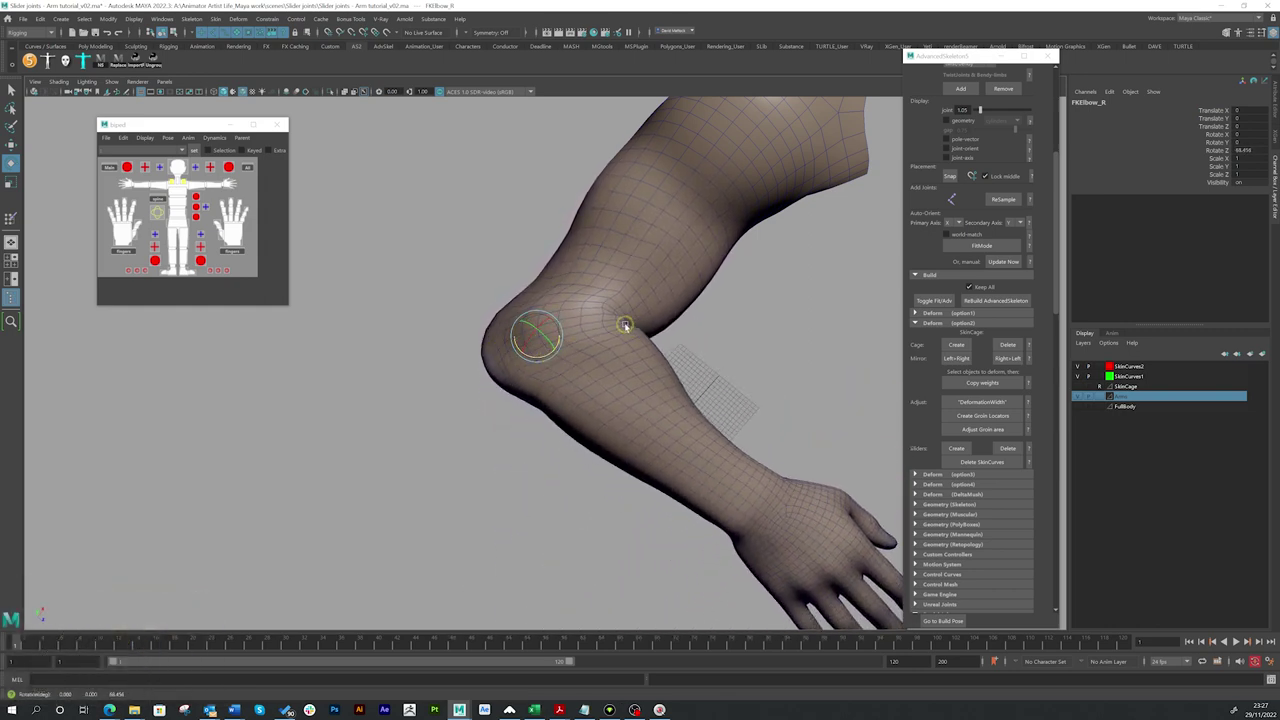
Reduce the right elbow bend by rotating FKElbow_R to about 59 degrees in Z and inspect the crease.
alt+drag(660, 325, 518, 347)
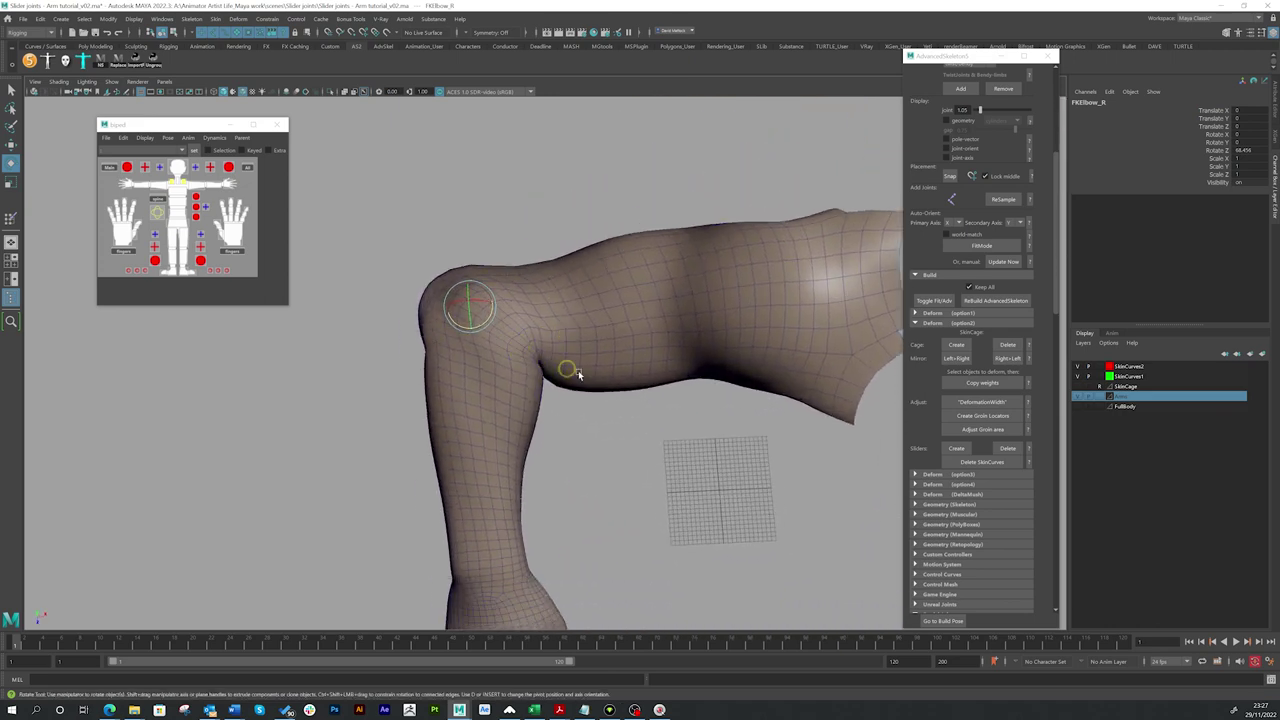
mouse_move(484, 316)
mouse_down()
mouse_move(474, 322)
mouse_move(492, 320)
mouse_up()
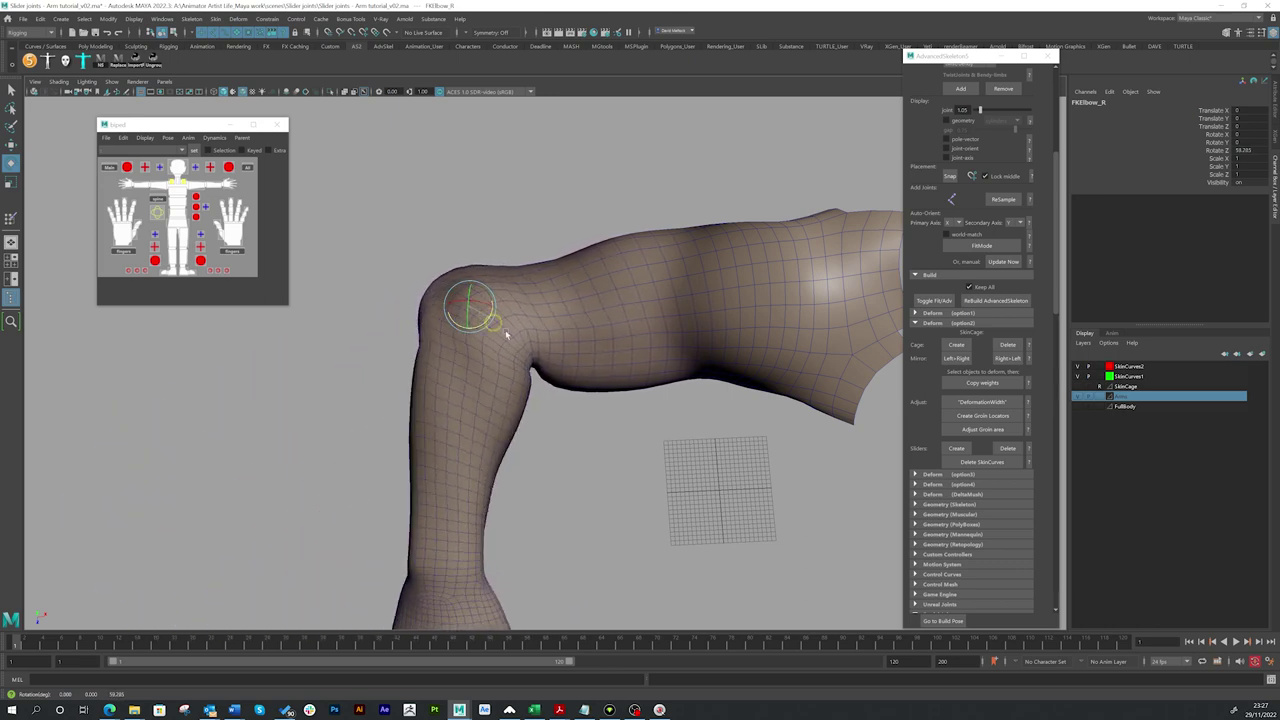
alt+drag(591, 438, 594, 287)
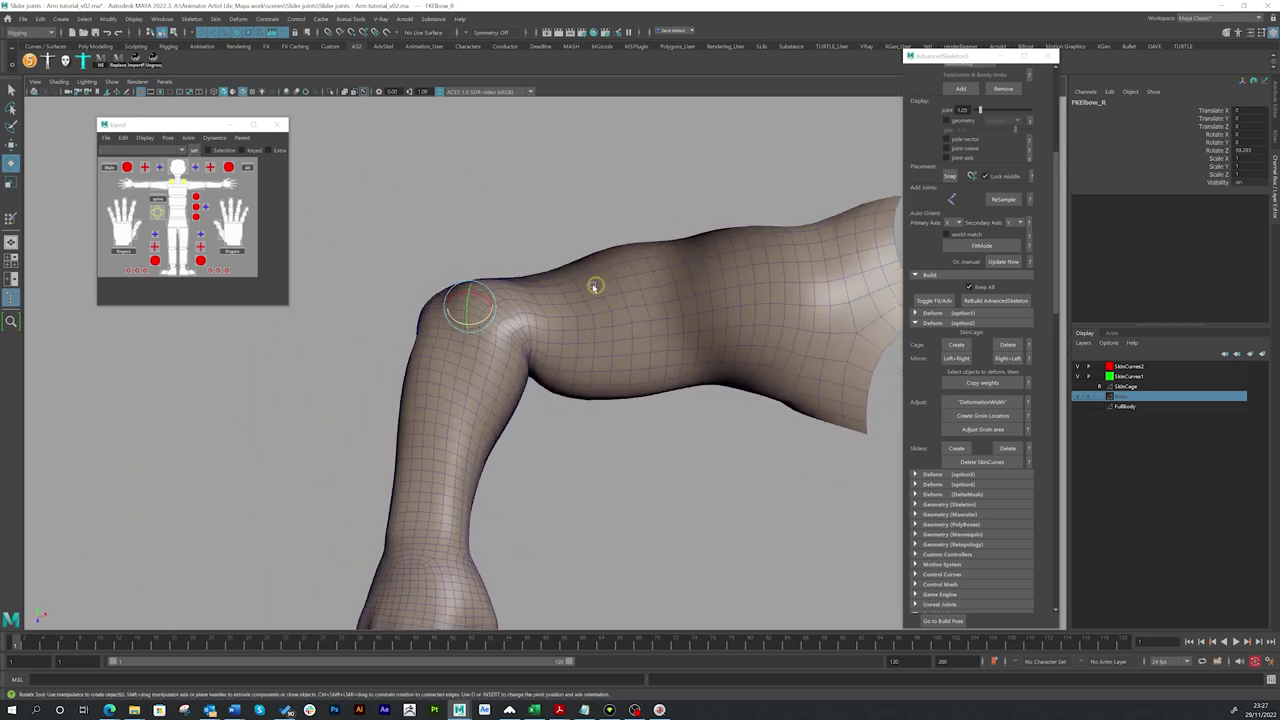
Turn on smooth mesh preview for the Arms_only mesh and deselect it to view the bent elbow.
click(644, 265)
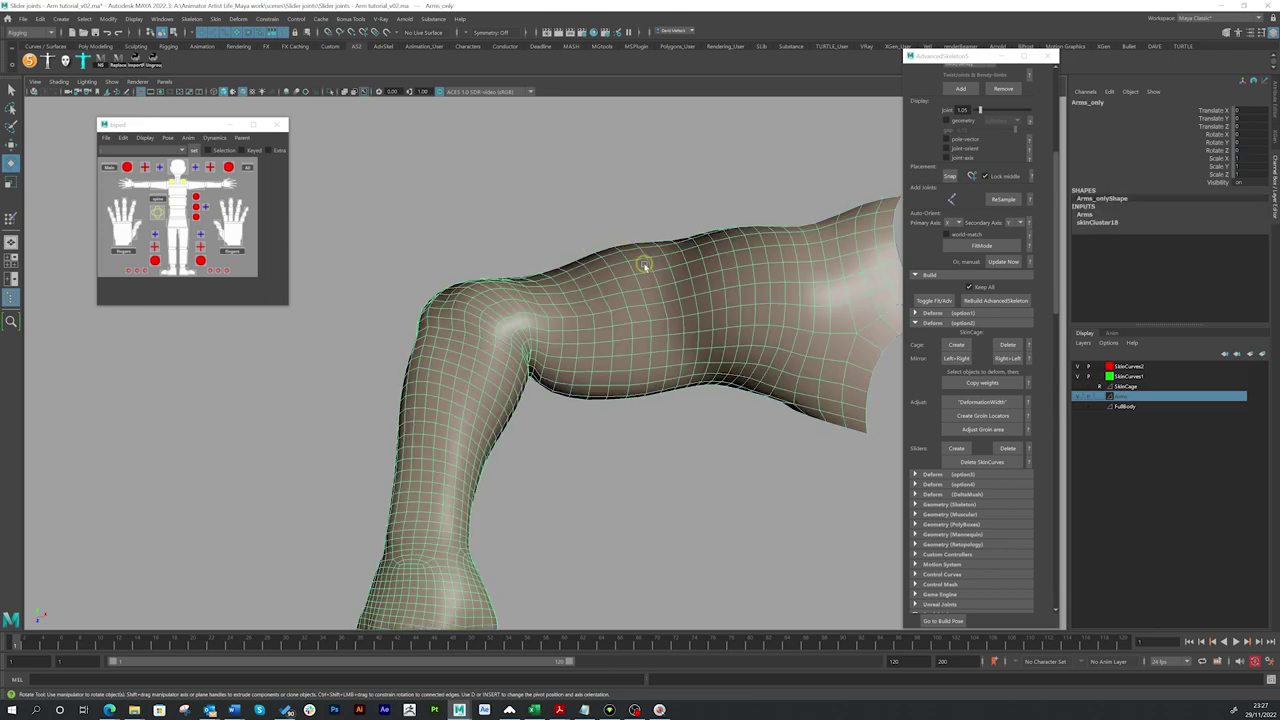
key(3)
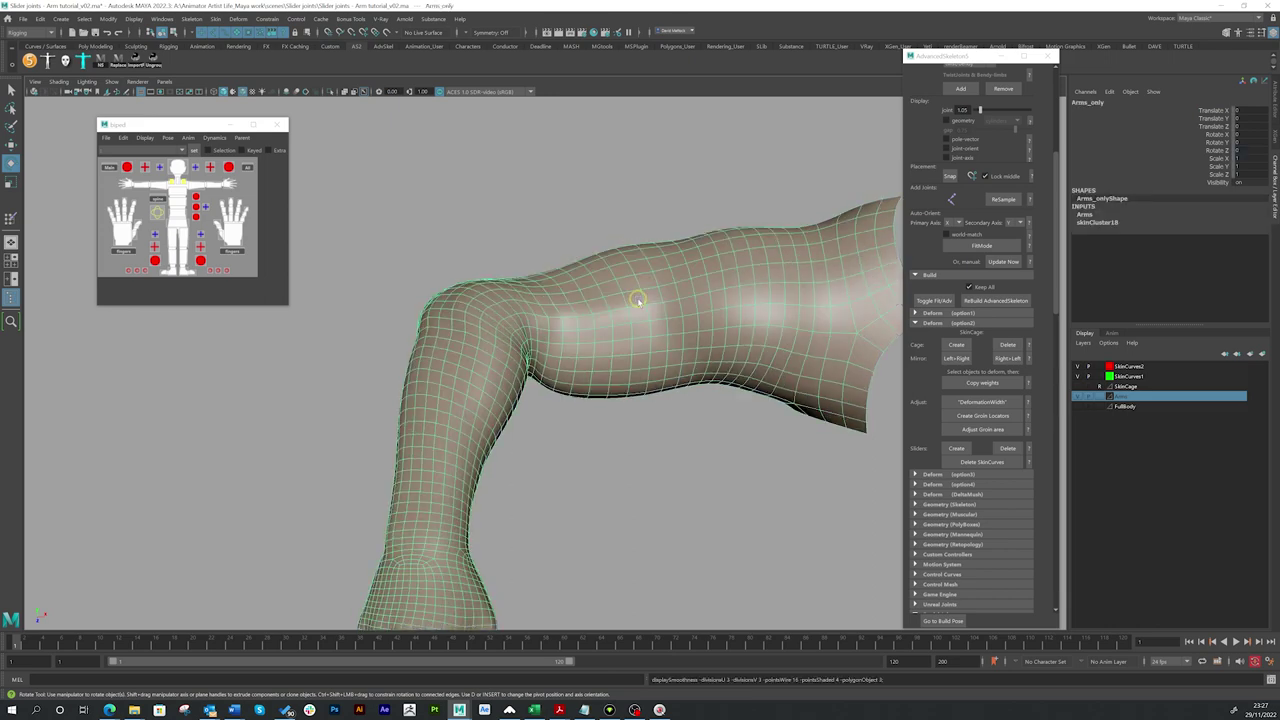
click(603, 219)
alt+drag(563, 306, 570, 310)
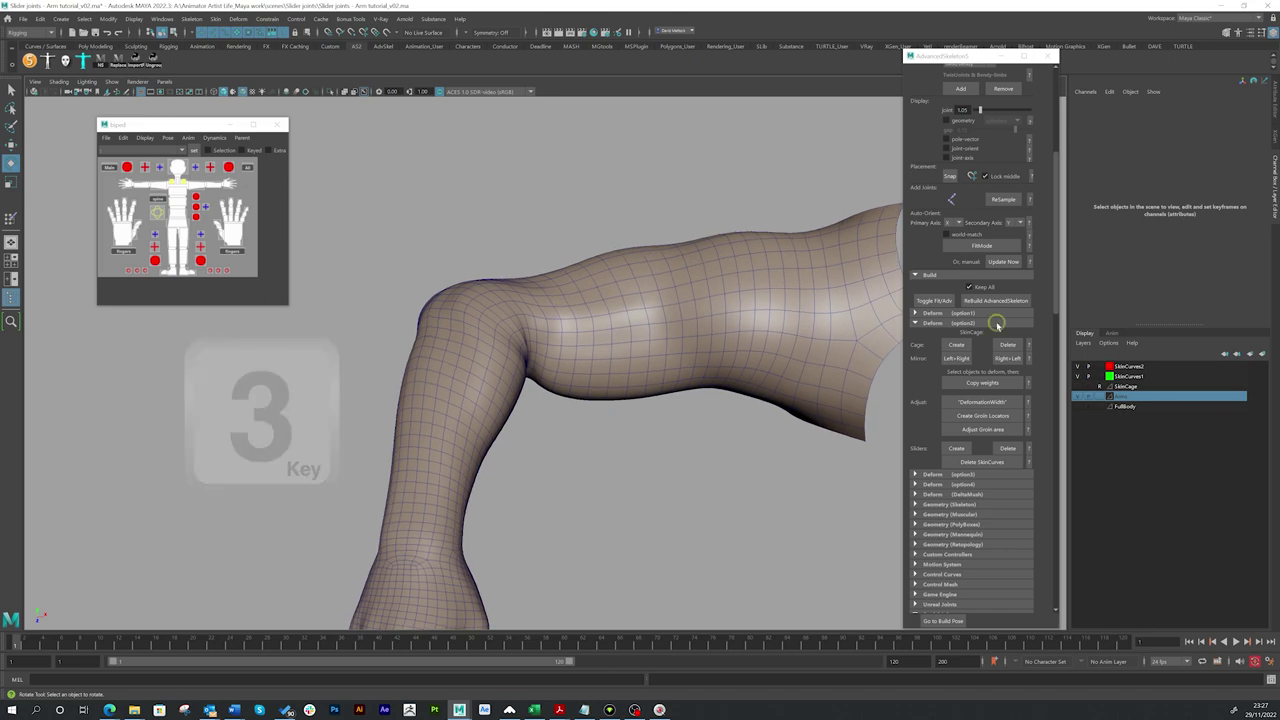
Display NURBS curves in the viewport, select FKElbow_R, and hide the SkinCurves1 and SkinCurves2 layers to examine the elbow.
click(112, 82)
click(132, 145)
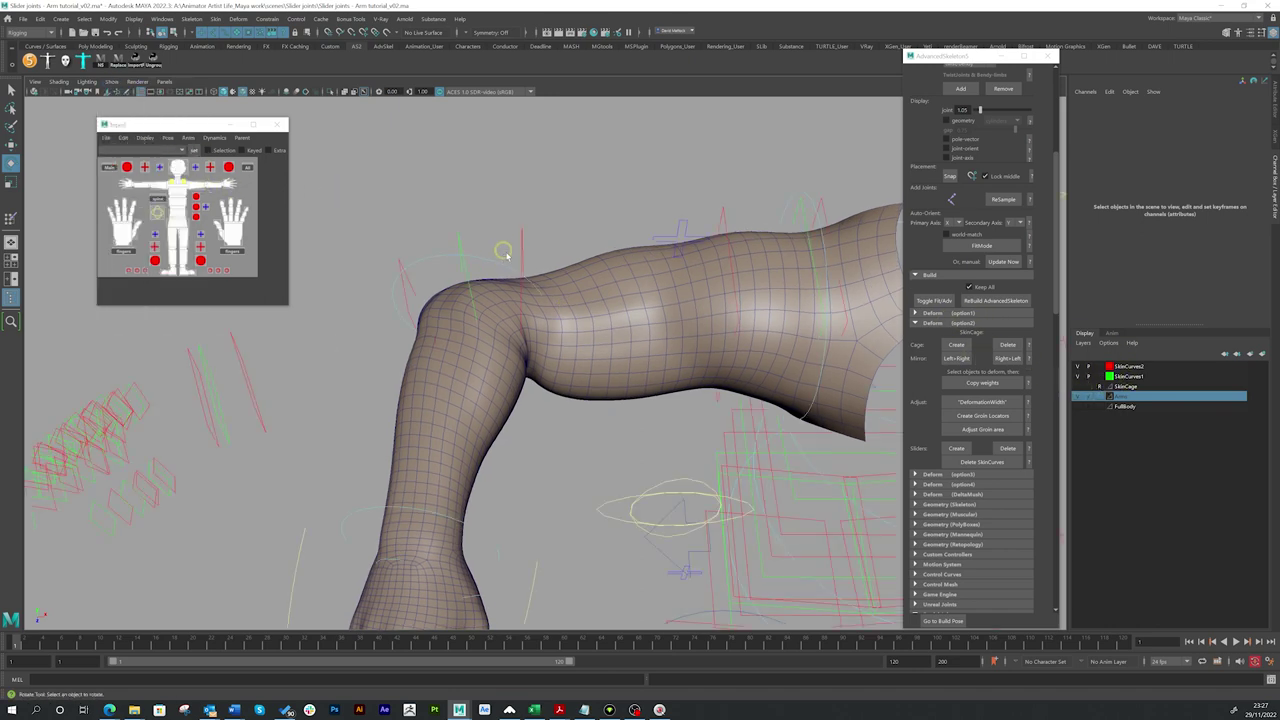
click(449, 303)
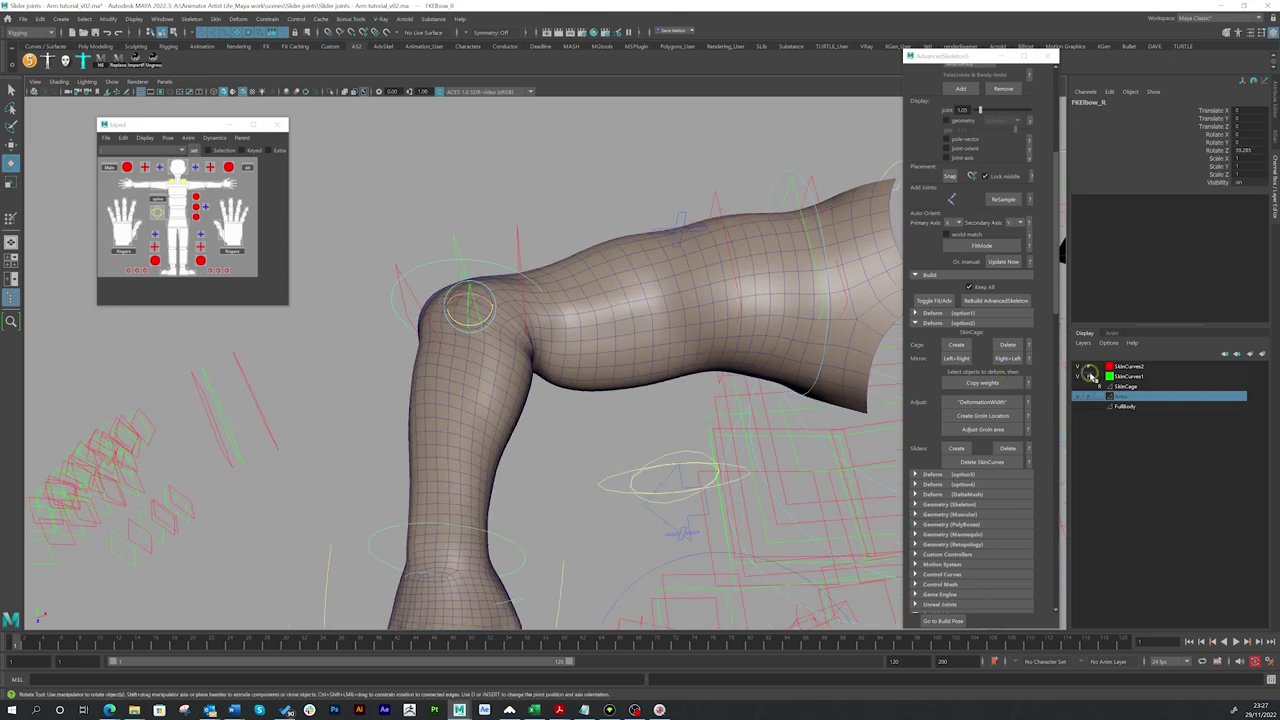
alt+middle_drag(535, 365, 589, 352)
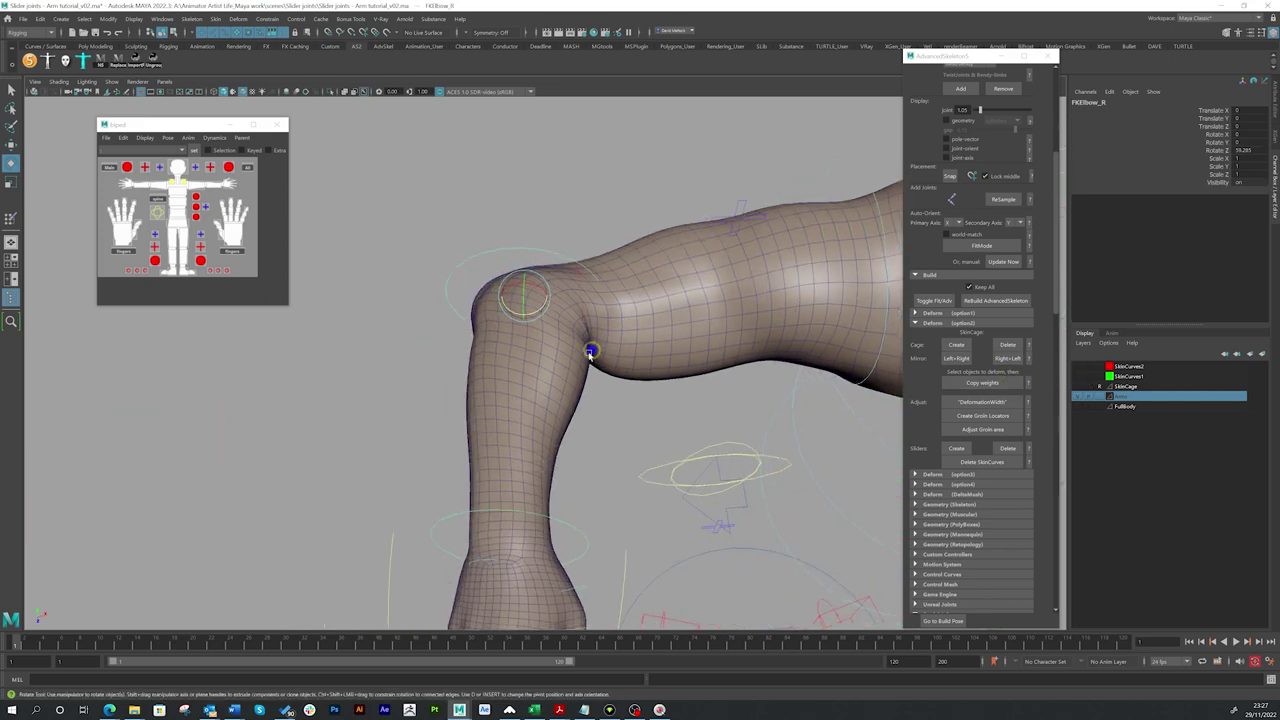
alt+drag(589, 352, 538, 359)
alt+middle_drag(538, 359, 550, 362)
alt+drag(549, 362, 606, 360)
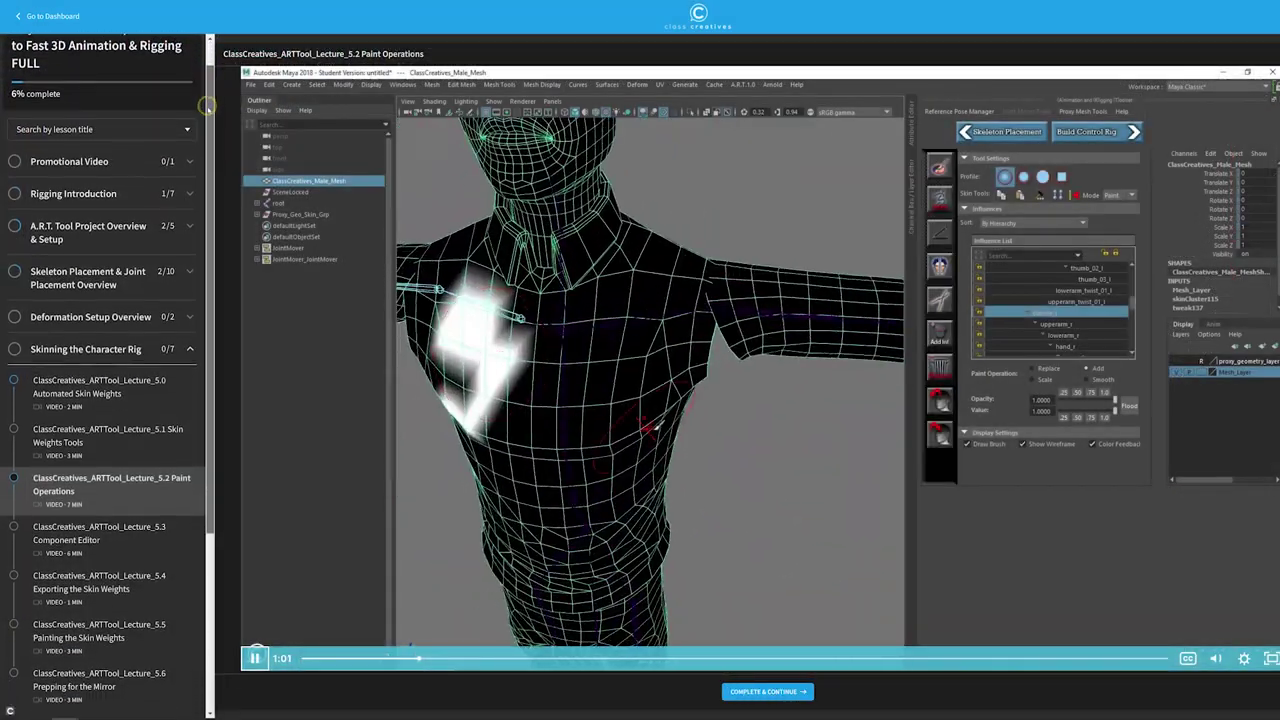
scroll(214, 200, down, 5)
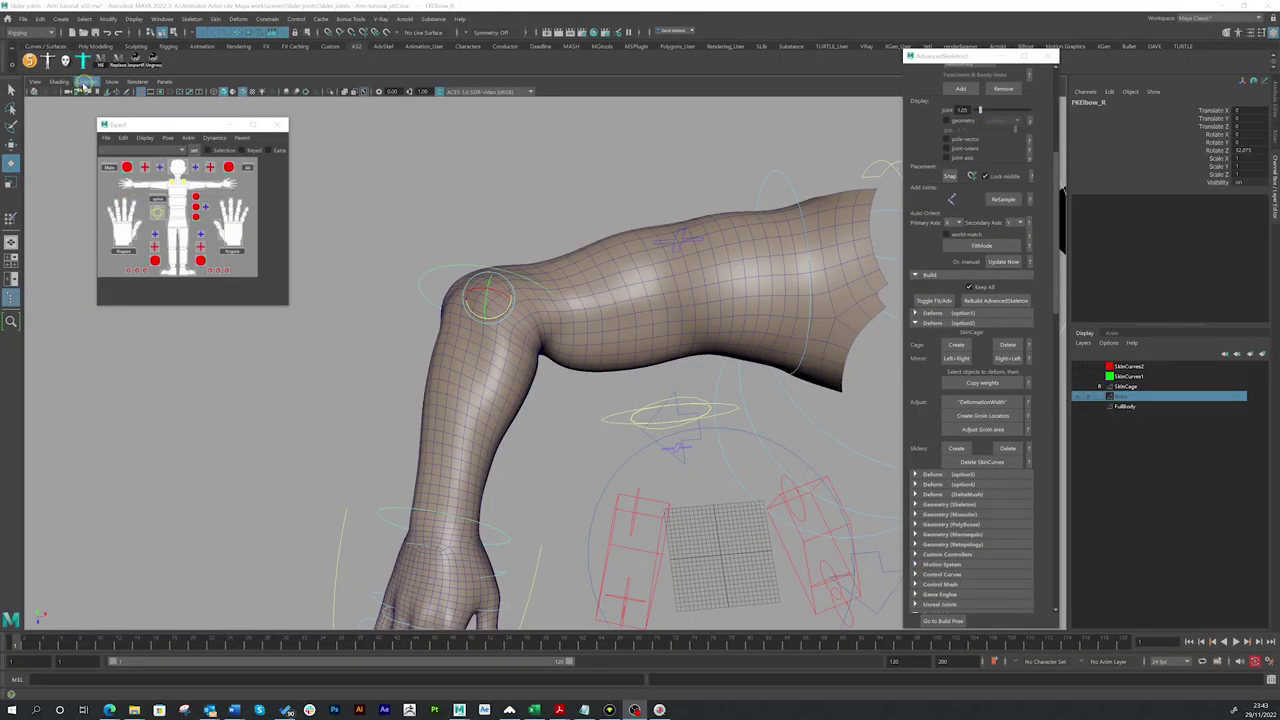
Display joints in the viewport and get a close view of the slider joints around the right elbow.
click(112, 82)
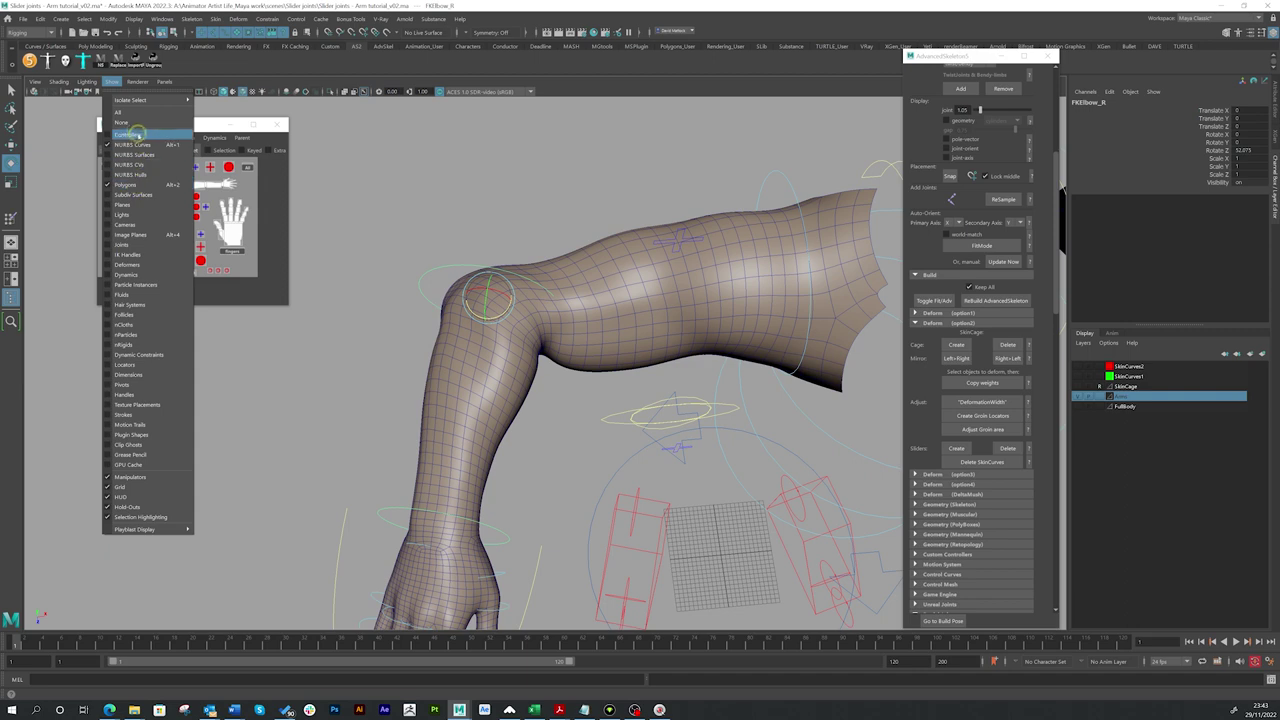
click(130, 244)
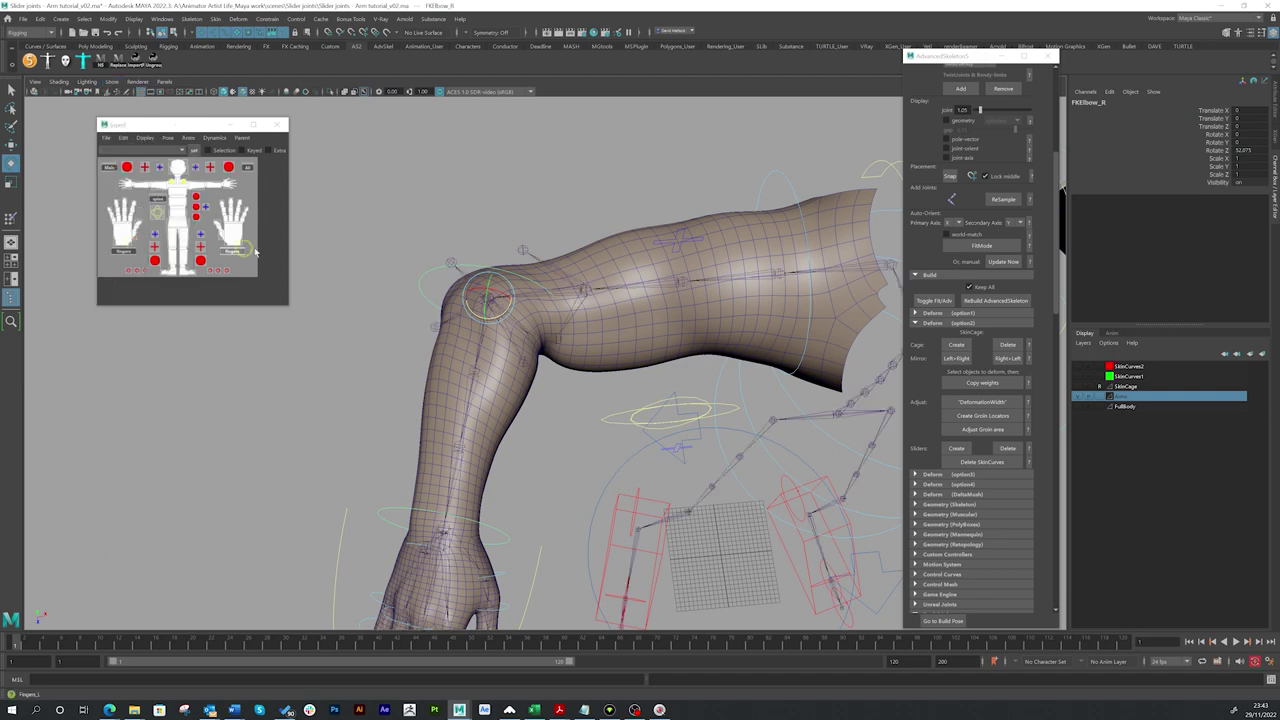
mouse_move(565, 279)
alt+mouse_down()
mouse_move(533, 308)
mouse_move(470, 290)
mouse_move(548, 268)
alt+mouse_up()
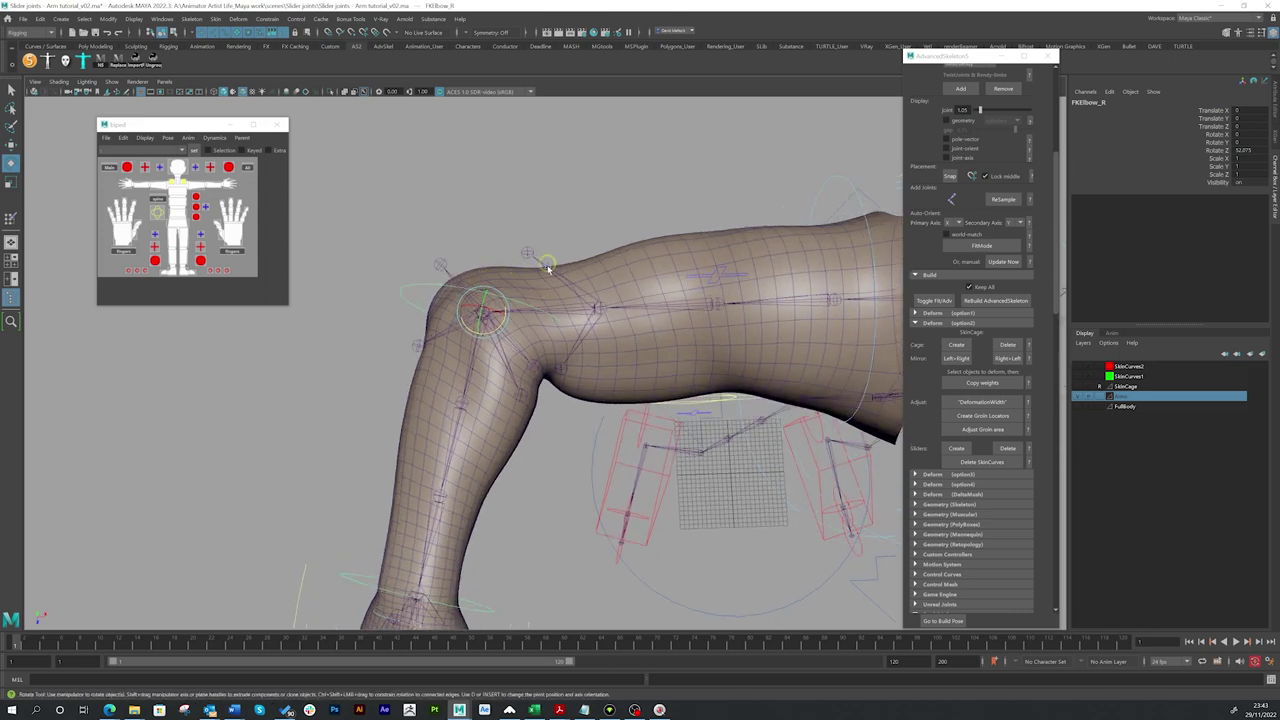
Try out the Slide attribute of Elbow_R_middleSlider0 and set it back to 1.
click(443, 263)
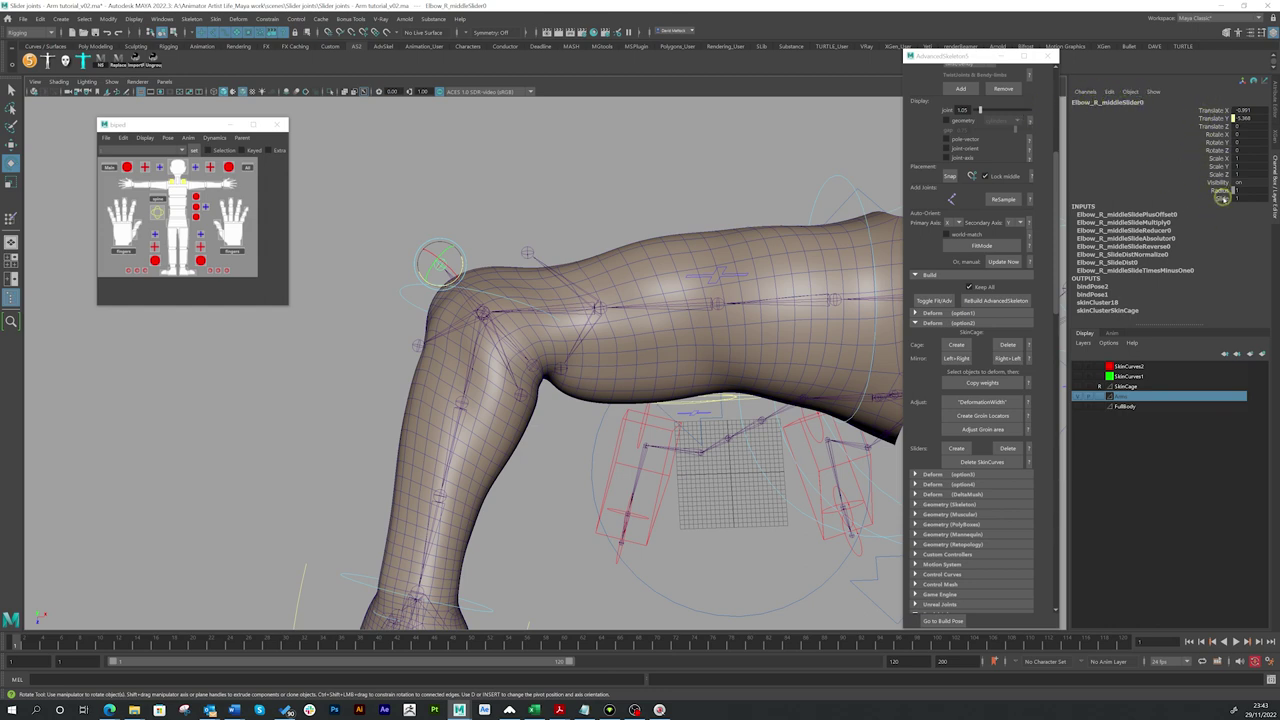
click(1221, 198)
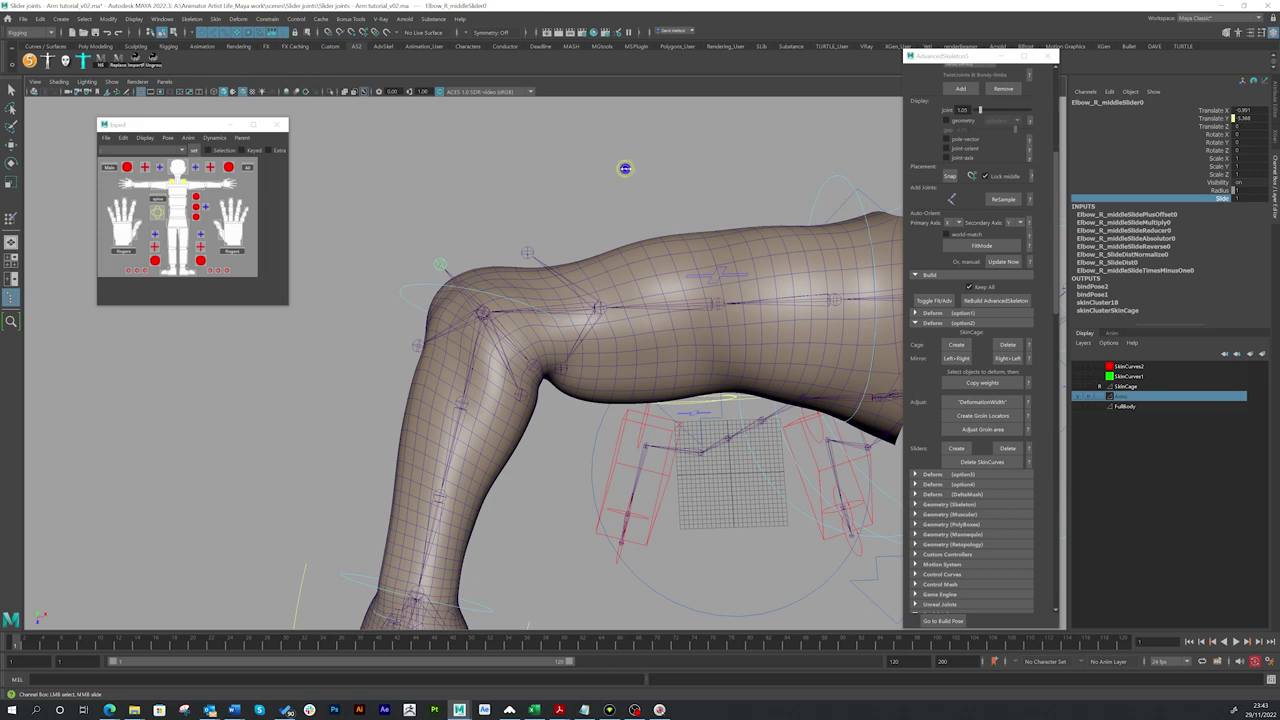
mouse_move(625, 168)
middle_down()
mouse_move(611, 171)
mouse_move(626, 172)
middle_up()
double_click(1248, 198)
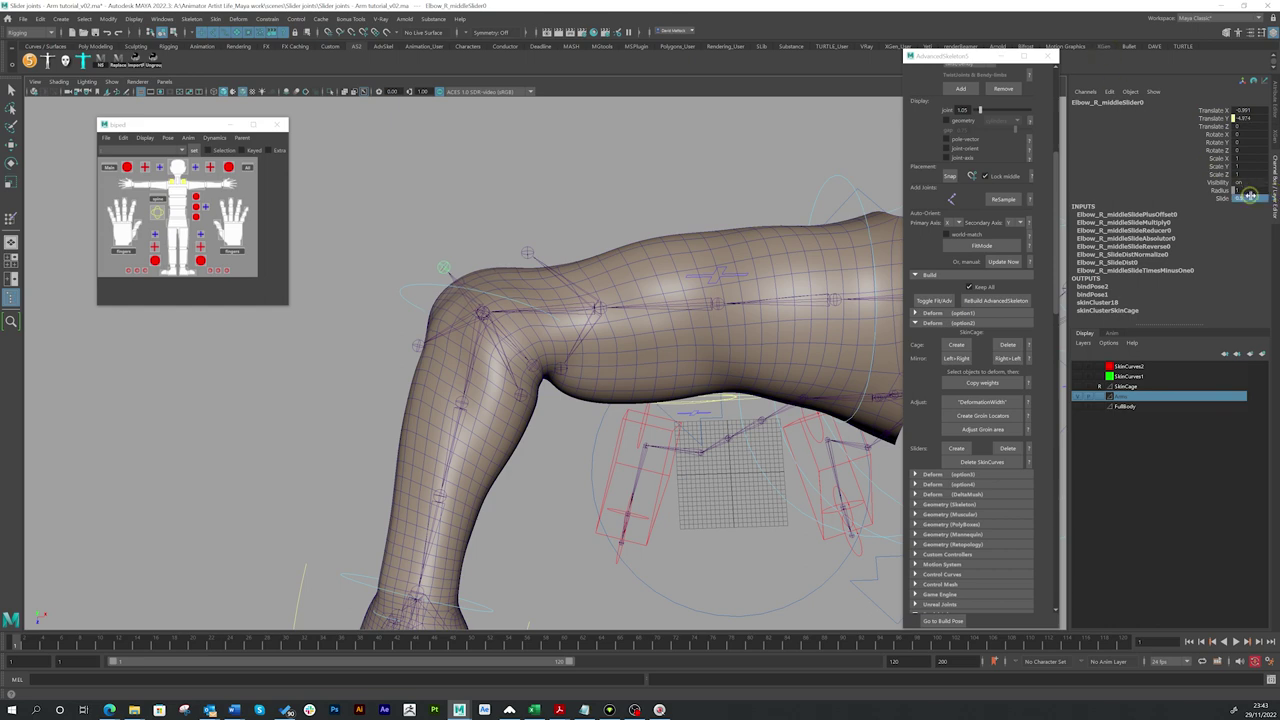
key(Return)
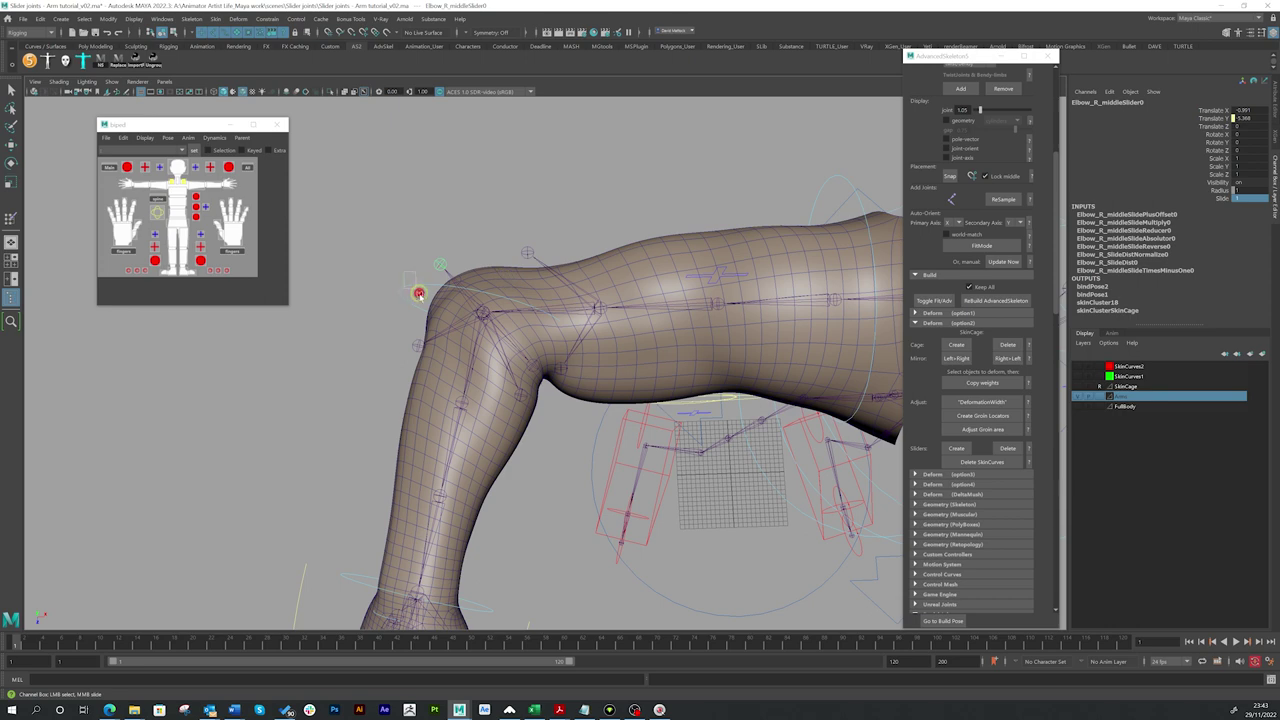
Bend the right elbow by rotating FKElbow_R to about 59 degrees in Z.
click(419, 293)
key(e)
drag(495, 333, 468, 293)
Reduce the Slide value of Elbow_R_middleSlider0 at the outer tip of the elbow.
click(434, 264)
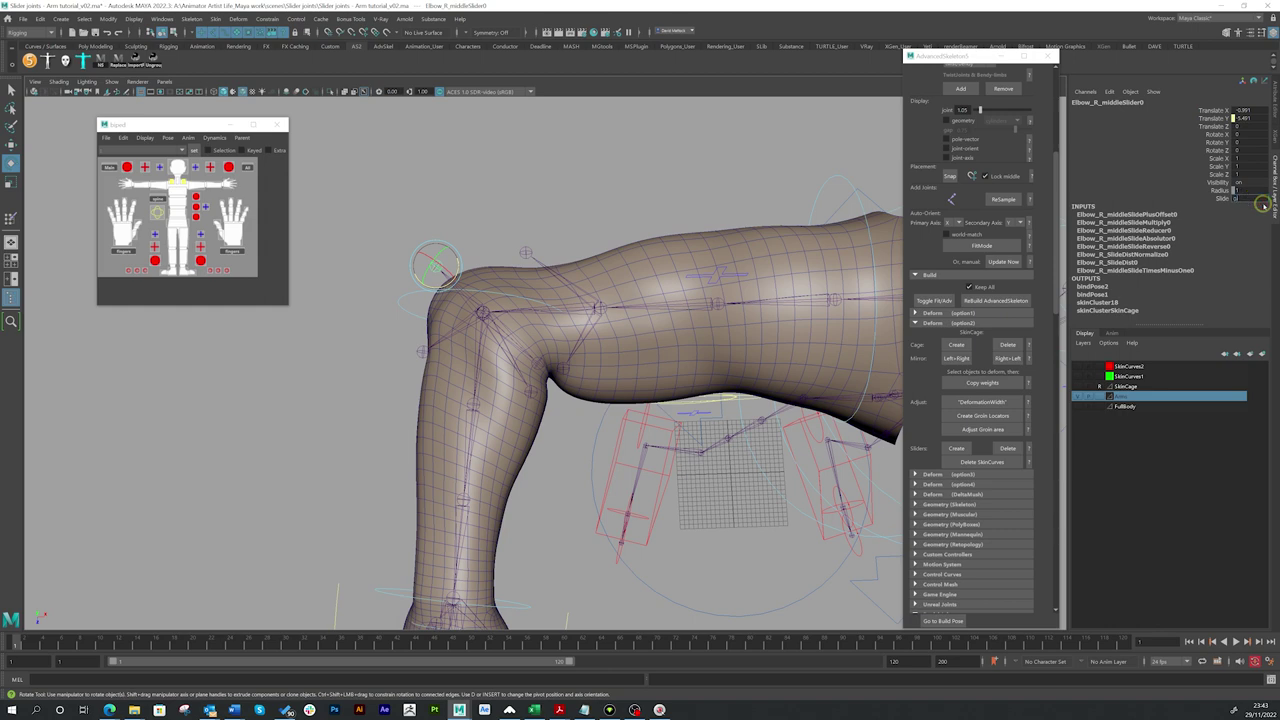
middle_drag(1262, 204, 1263, 204)
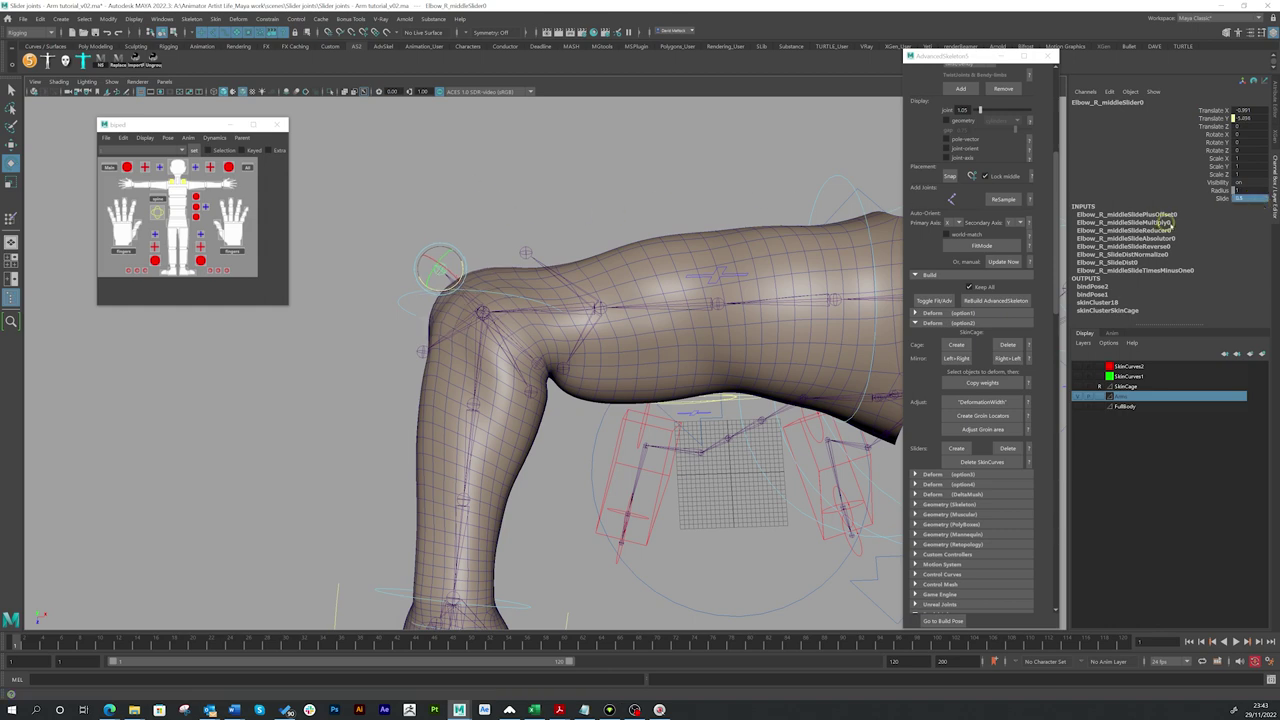
click(1220, 197)
middle_drag(682, 160, 680, 163)
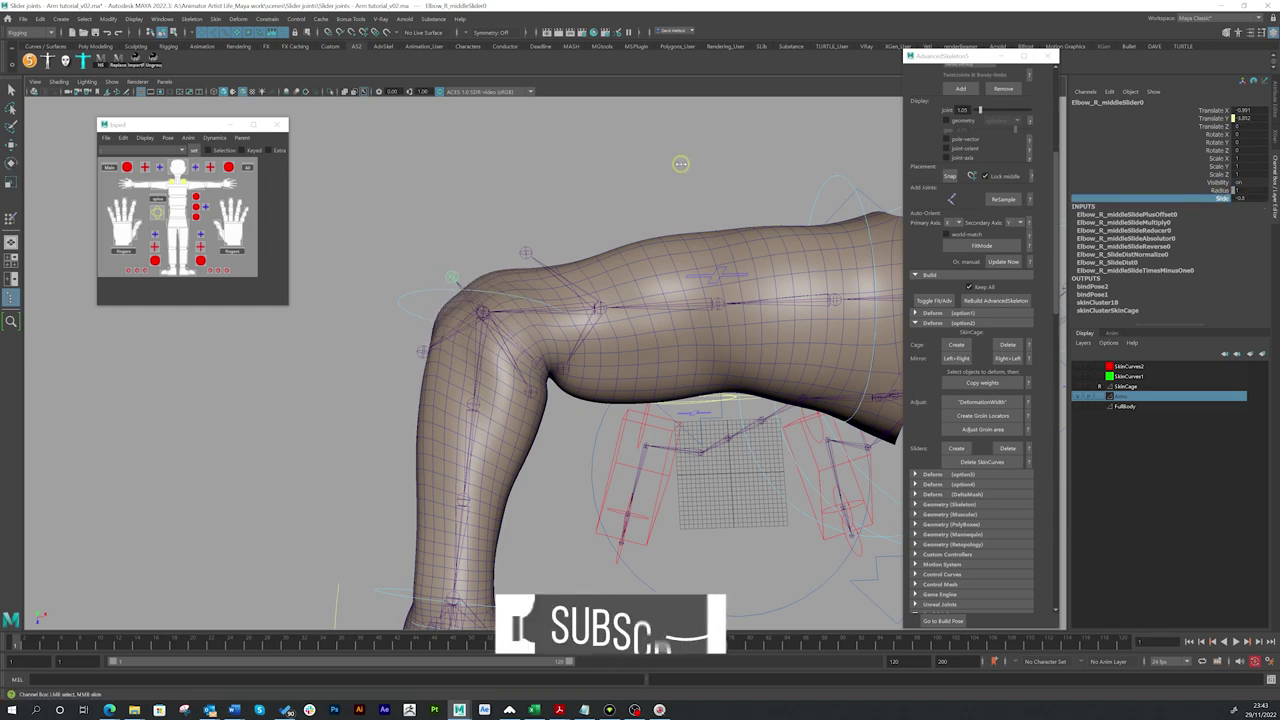
Rotate FKElbow_R to about 61.5 degrees in Z to check the adjusted elbow tip.
click(434, 318)
key(e)
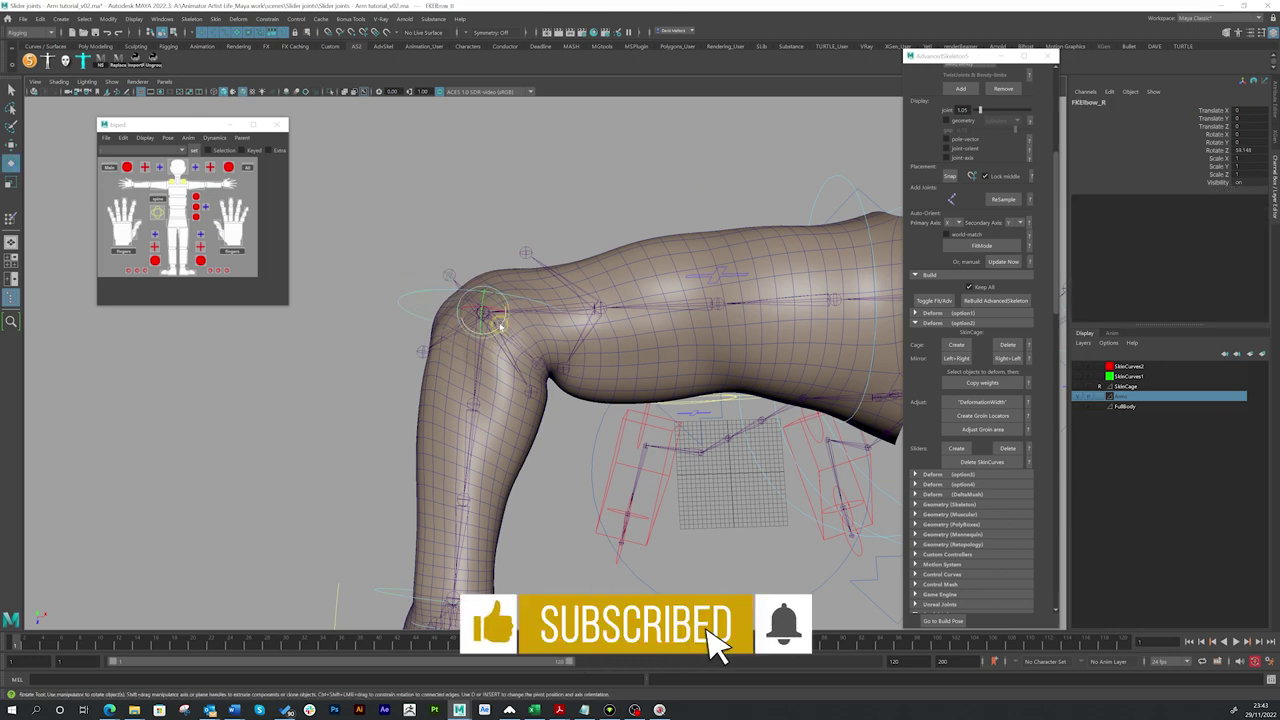
mouse_move(500, 323)
mouse_down()
mouse_move(477, 338)
mouse_move(506, 322)
mouse_up()
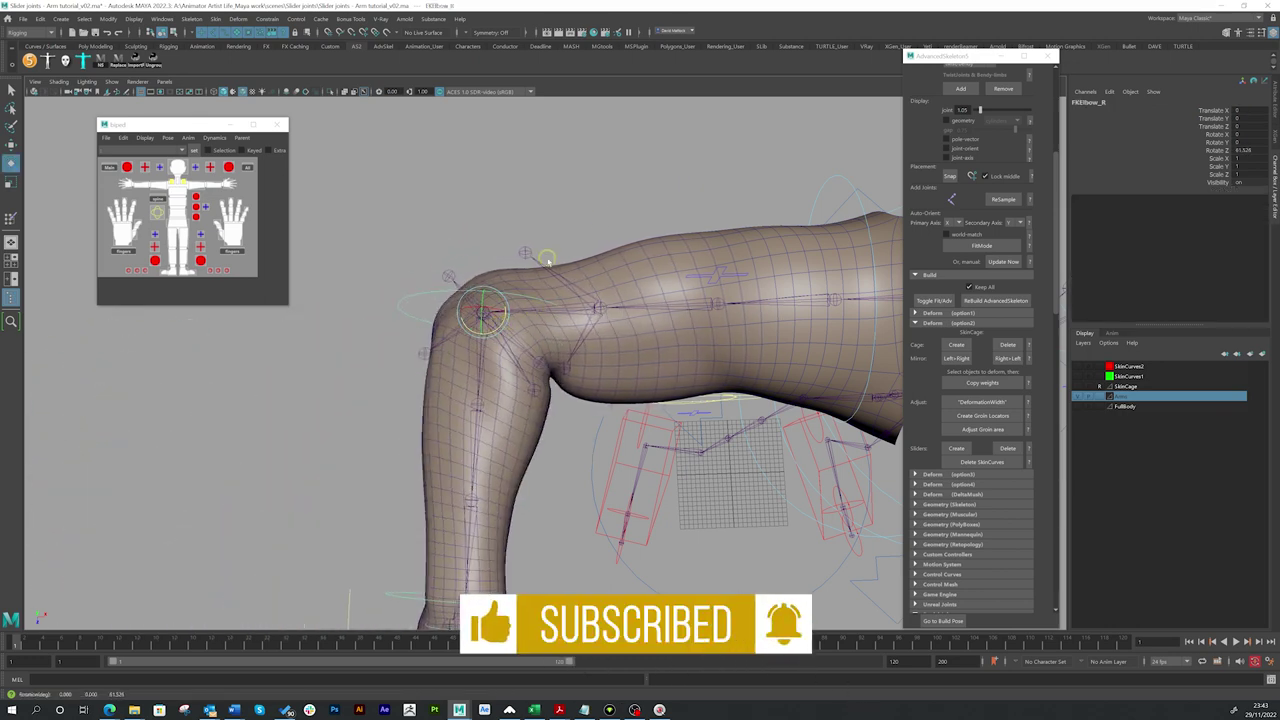
Set the Slide value of Elbow_R_startSlider0 on the outer upper arm to 1.2.
click(530, 250)
click(1220, 197)
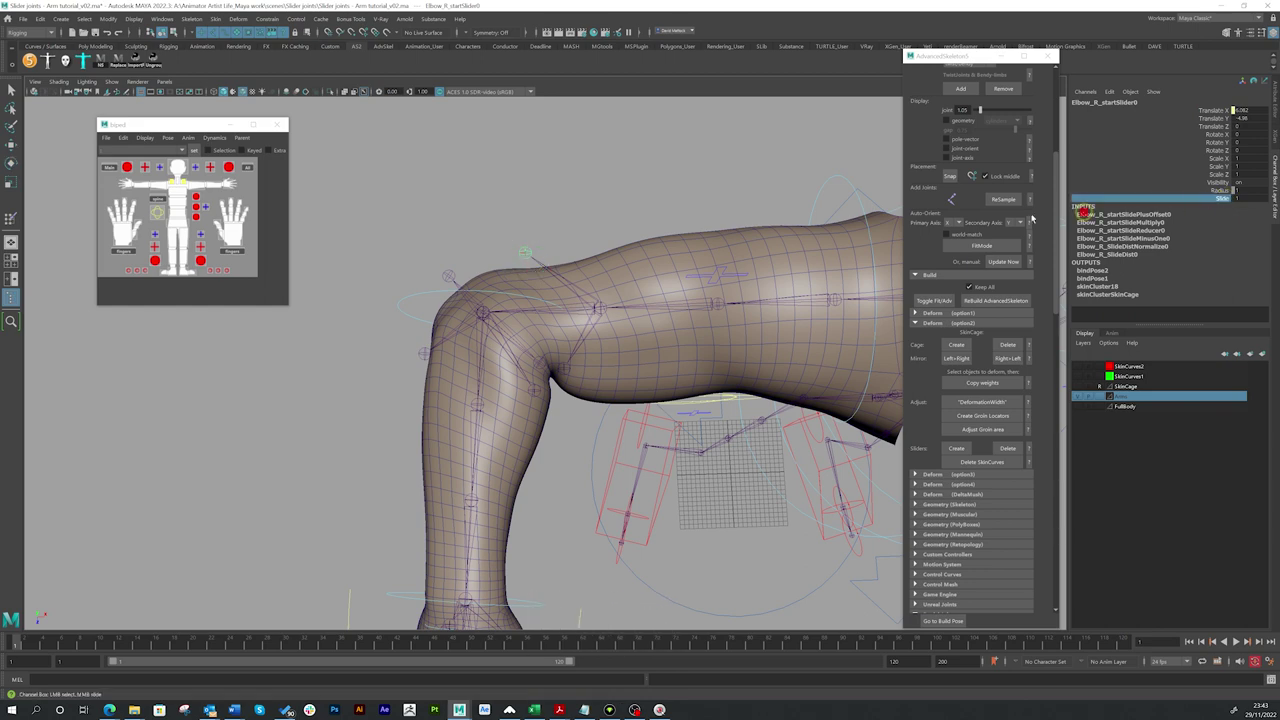
middle_drag(749, 185, 745, 188)
Try out the Slide attribute of Elbow_R_middleSlider2 in the inner elbow crease and return it to 1.
click(540, 365)
scroll(545, 378, up, 5)
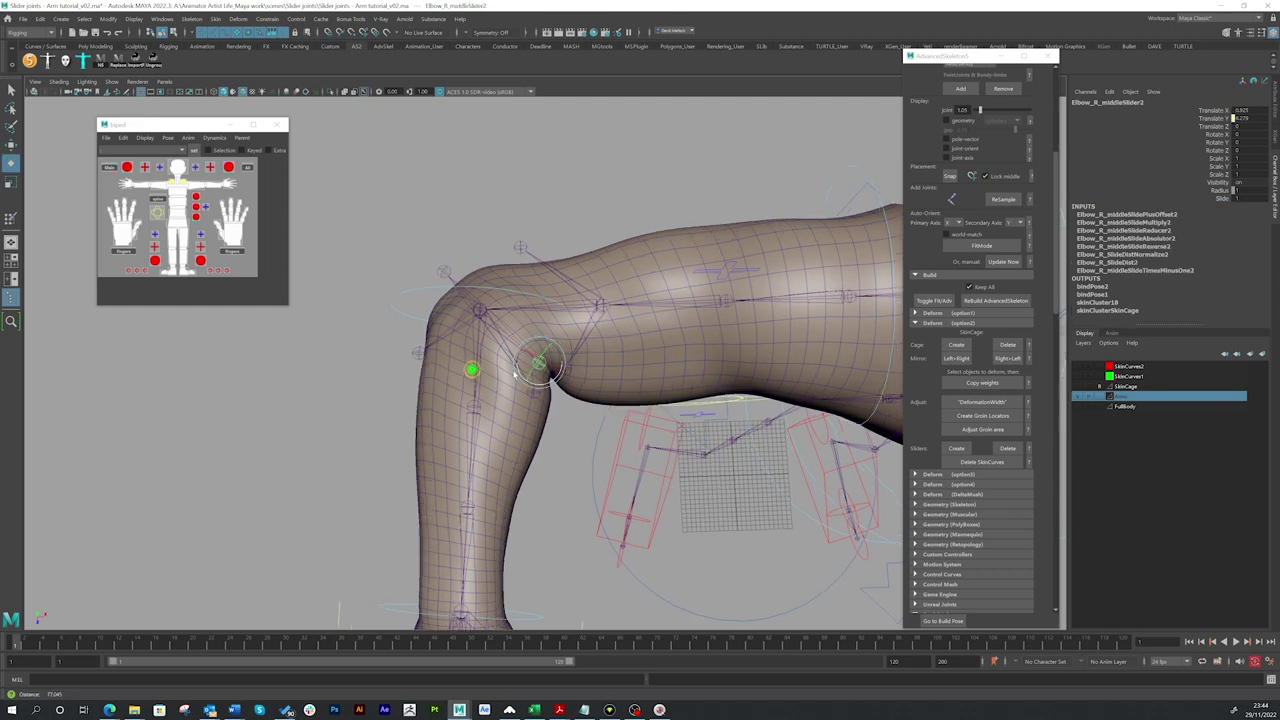
alt+drag(545, 382, 553, 384)
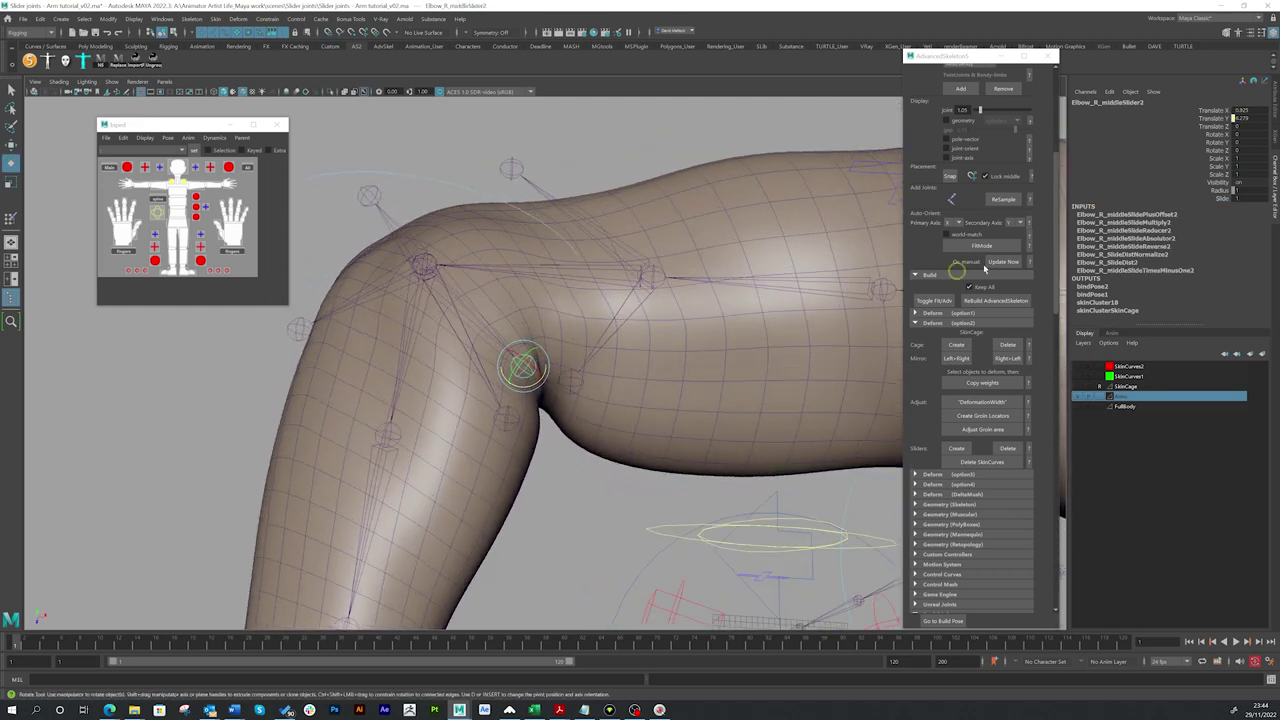
click(1222, 198)
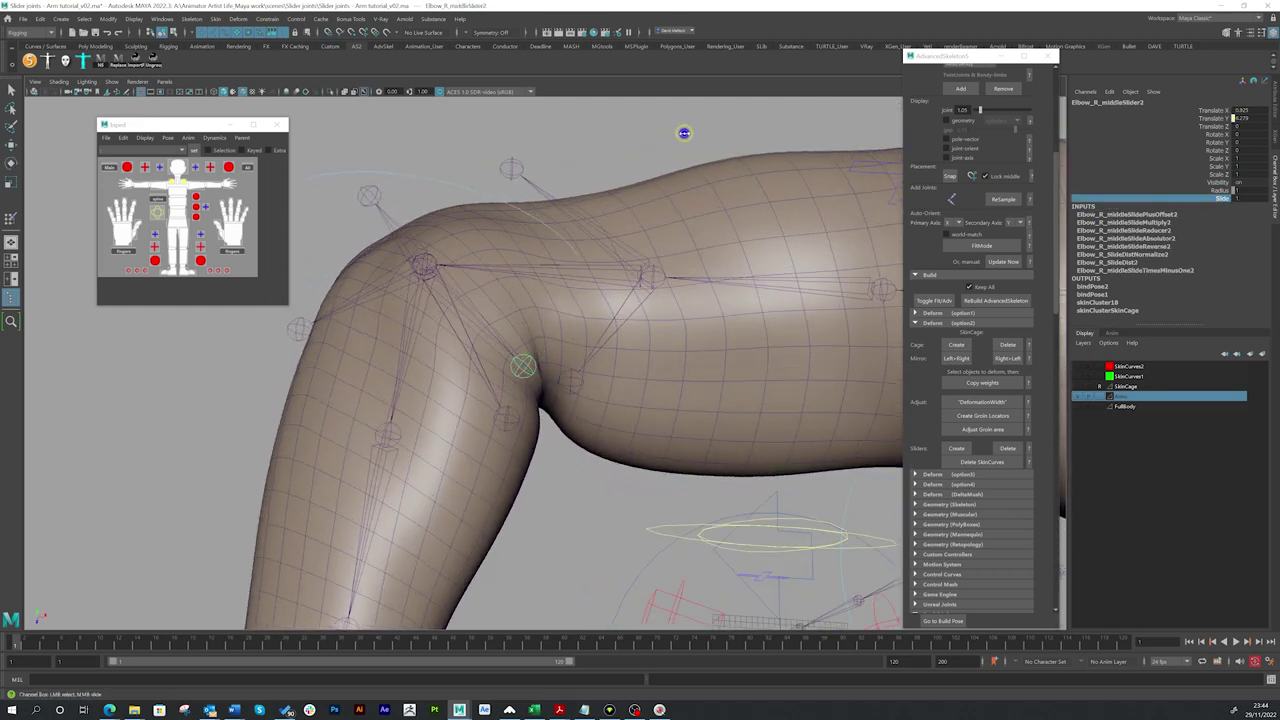
mouse_move(683, 133)
middle_down()
mouse_move(694, 129)
mouse_move(681, 133)
middle_up()
alt+right_drag(717, 369, 608, 389)
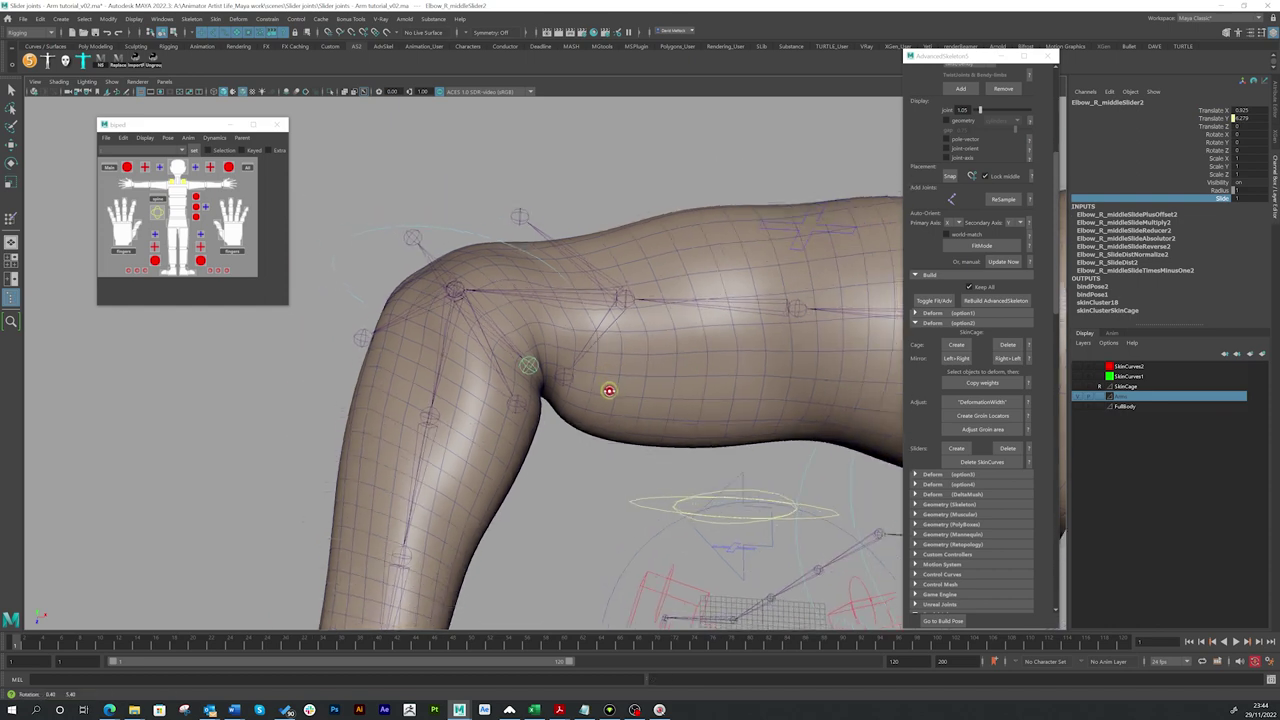
alt+drag(608, 389, 604, 410)
Adjust the Slide value of Elbow_R_startSlider2 on the upper-arm side of the inner elbow crease.
click(561, 386)
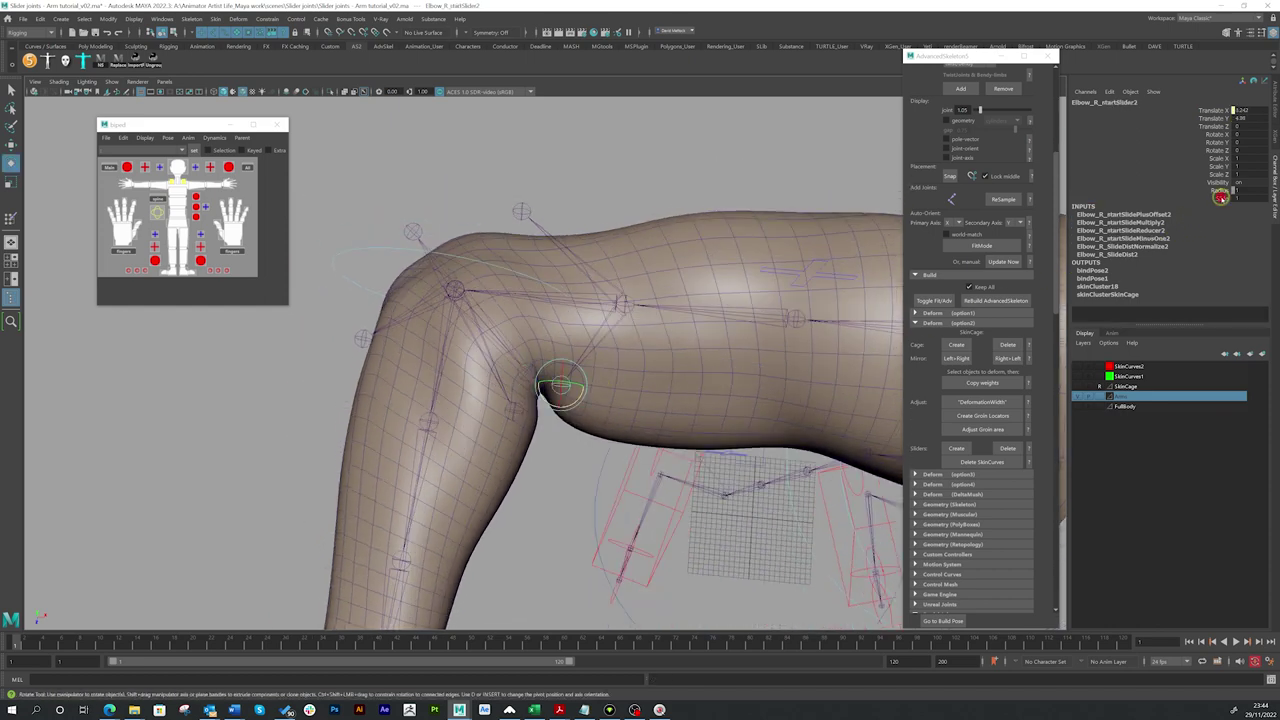
click(1220, 197)
middle_drag(720, 161, 720, 160)
alt+right_drag(775, 236, 627, 255)
alt+drag(627, 255, 608, 266)
Test the elbow bend by rotating FKElbow_R to about 60 degrees in Z.
click(416, 321)
key(e)
drag(484, 320, 430, 262)
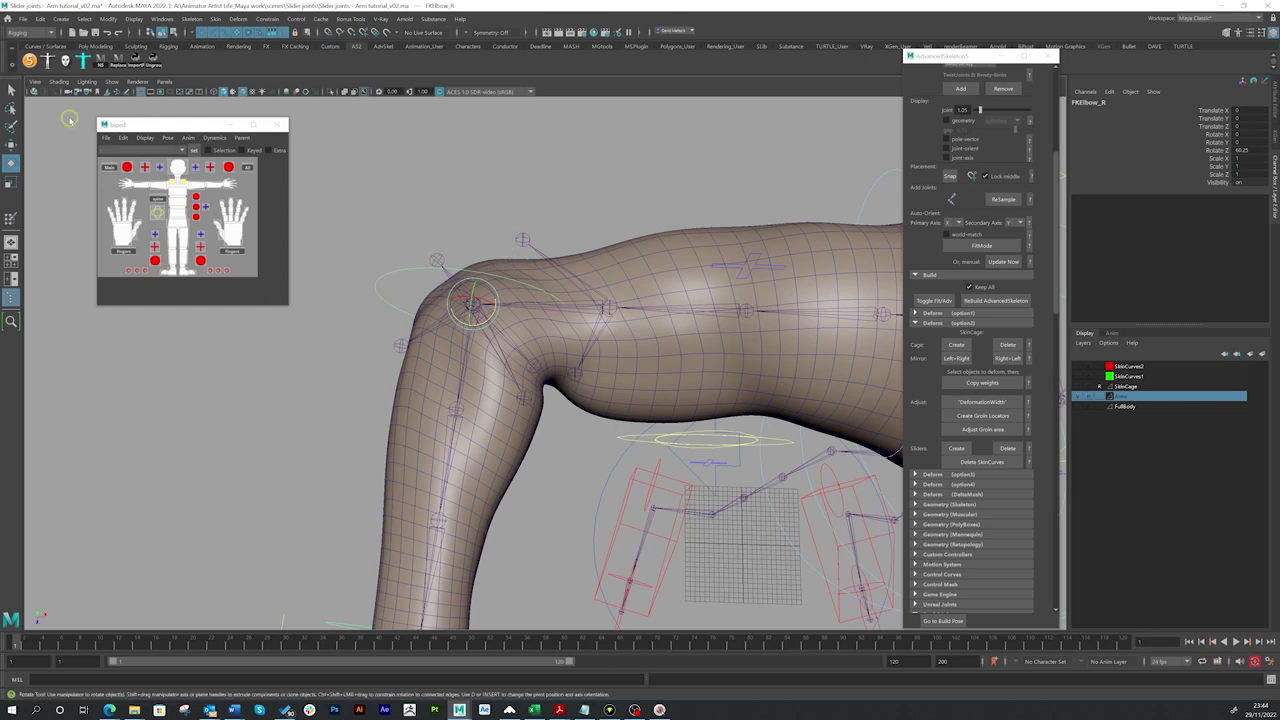
Select the outer elbow slider joints together with Elbow_R_endSlider2 and raise their Slide to 2.2.
click(11, 90)
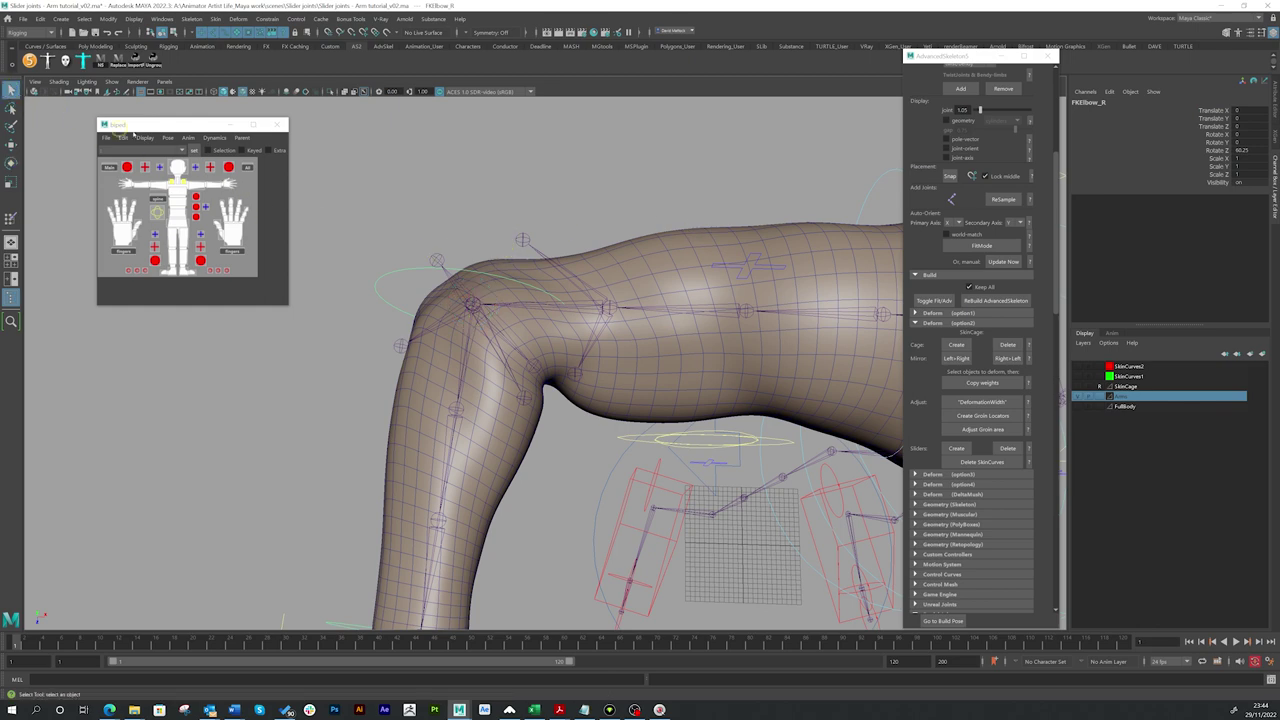
click(434, 252)
click(514, 233)
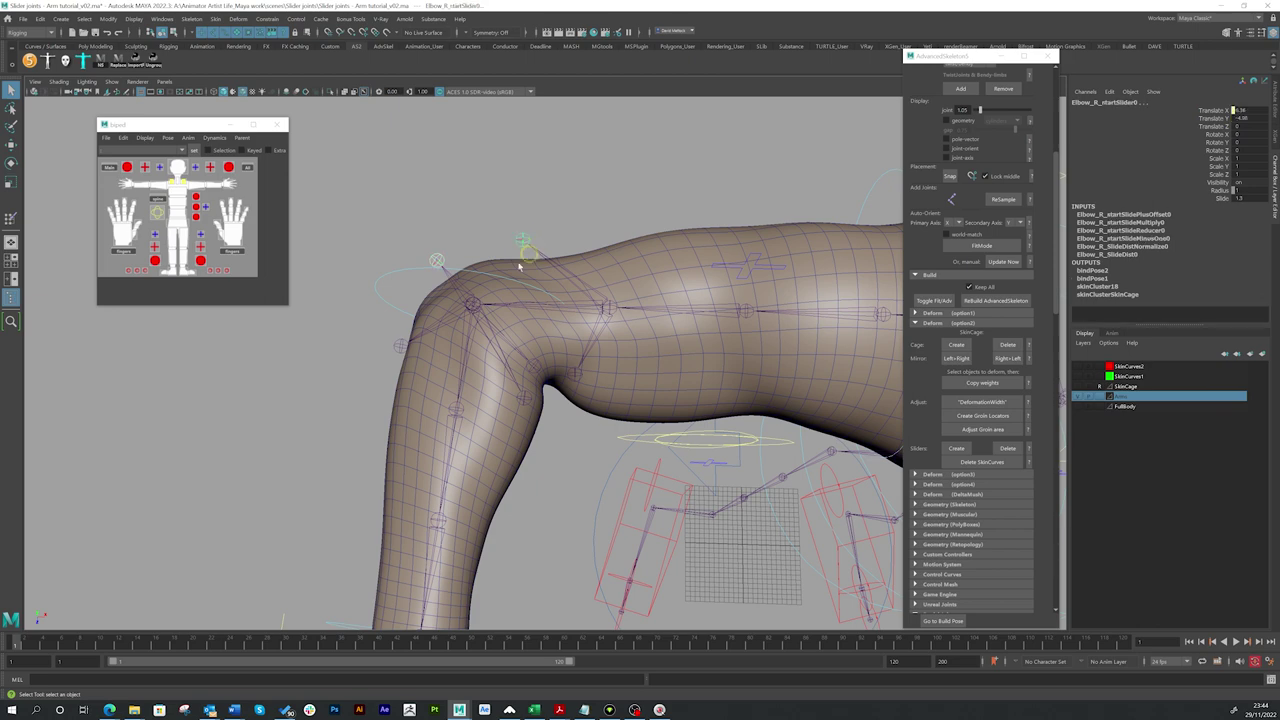
click(398, 348)
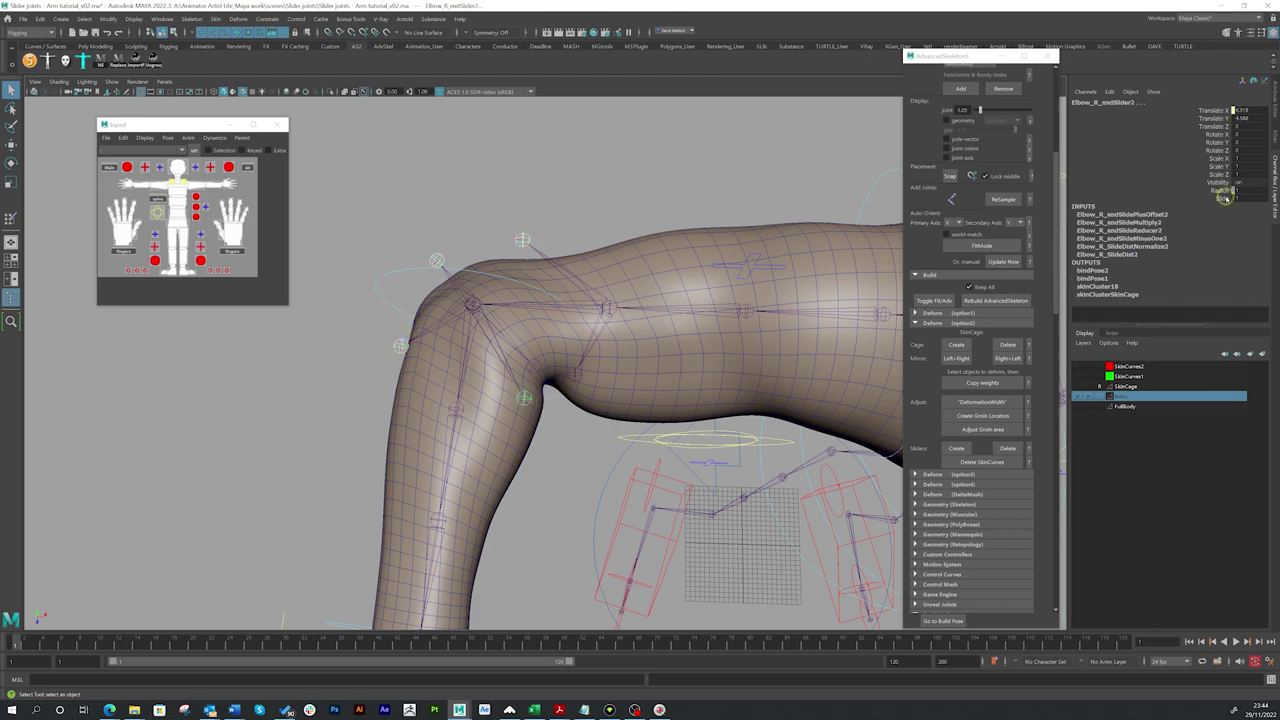
click(1222, 198)
middle_drag(741, 161, 737, 169)
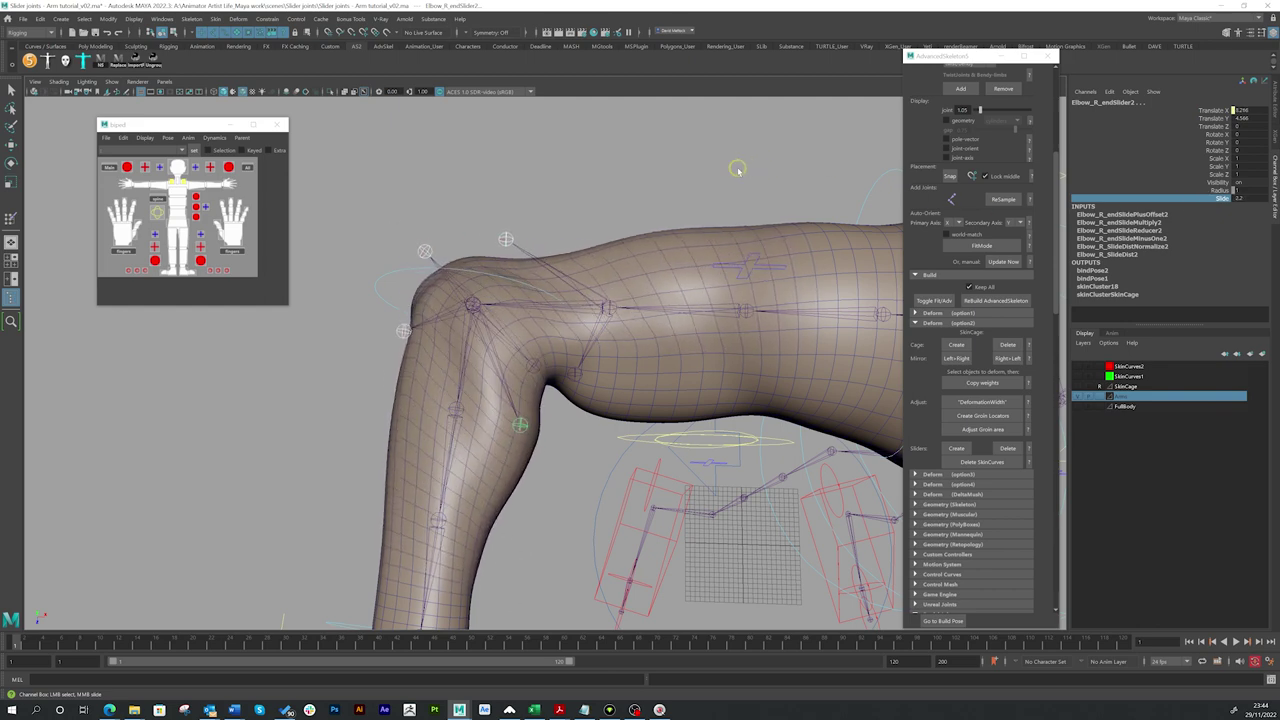
Undo the combined Slide change, the joint selections and the last FKElbow_R rotation.
key(ctrl+z)
key(ctrl+z)
key(ctrl+z)
key(ctrl+z)
key(ctrl+z)
key(ctrl+z)
key(ctrl+z)
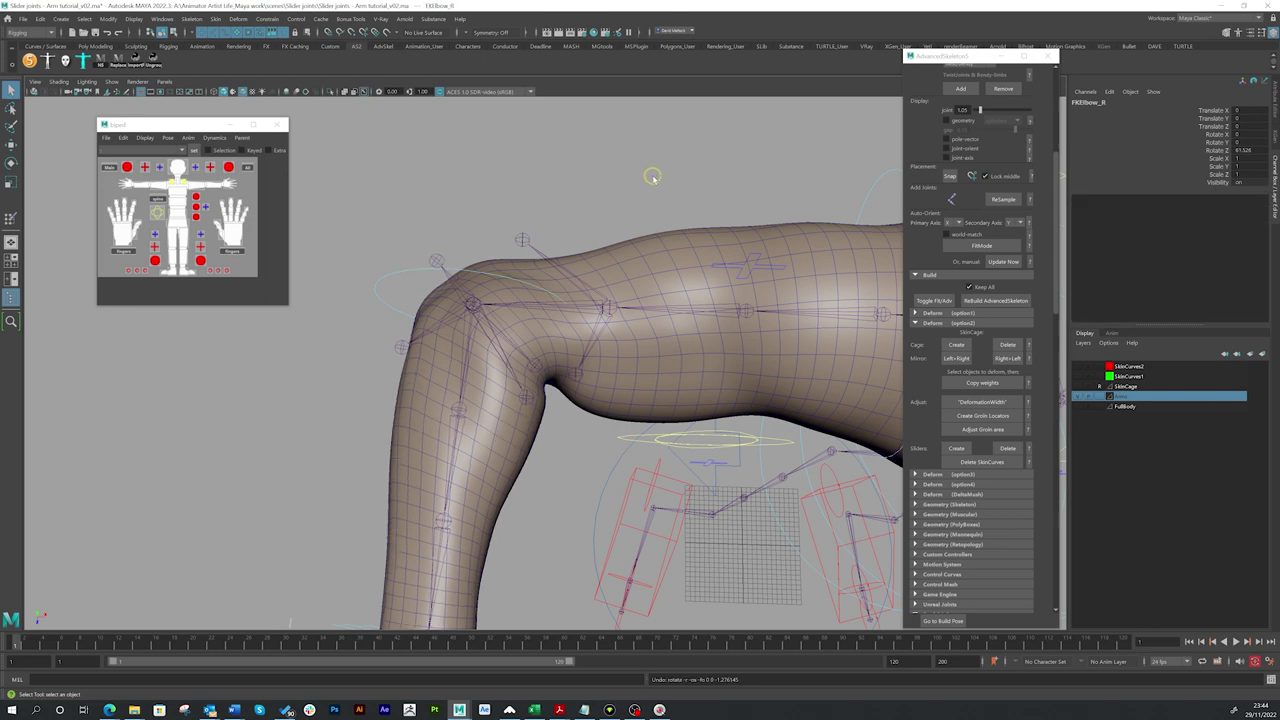
Undo the earlier slider joint edits and enter a new Slide value for Elbow_R_middleSlider0 at the outer elbow.
key(ctrl+z)
key(ctrl+z)
key(ctrl+z)
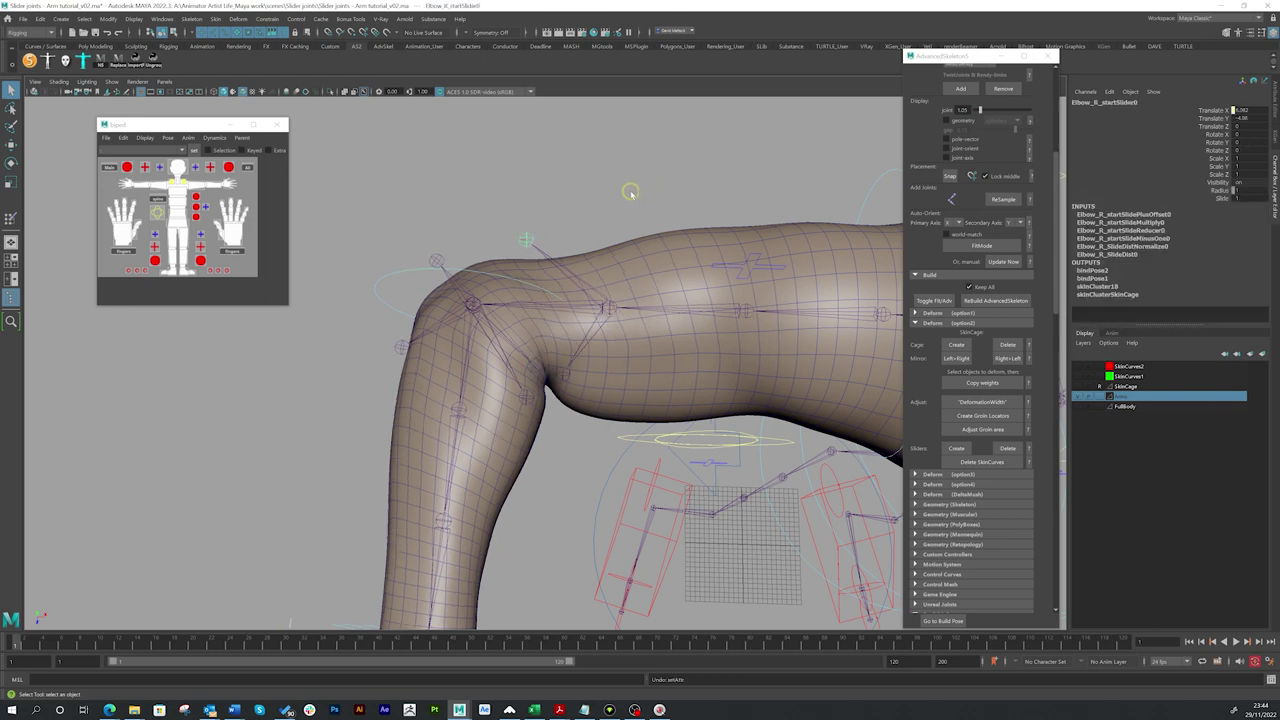
key(ctrl+z)
key(ctrl+z)
click(437, 250)
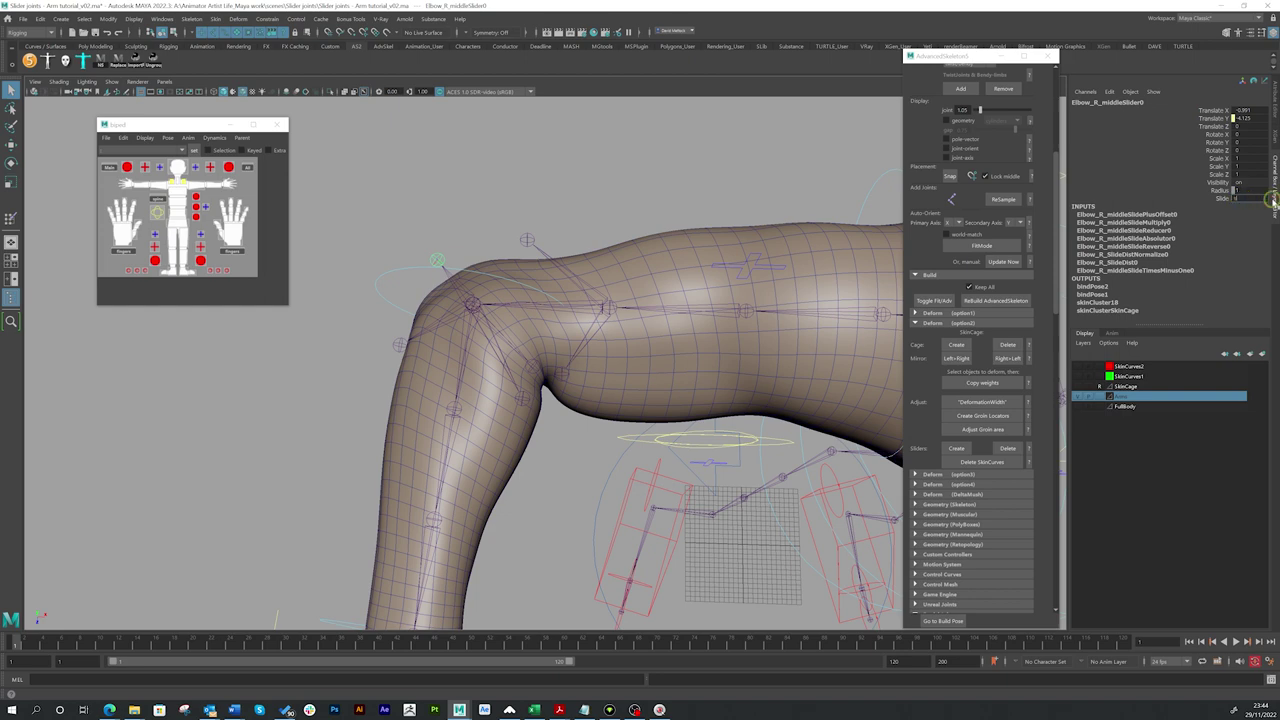
key(Return)
Check the inner elbow crease deformation and the Slide attributes of Elbow_R_middleSlider2 and Elbow_R_startSlider2.
click(537, 371)
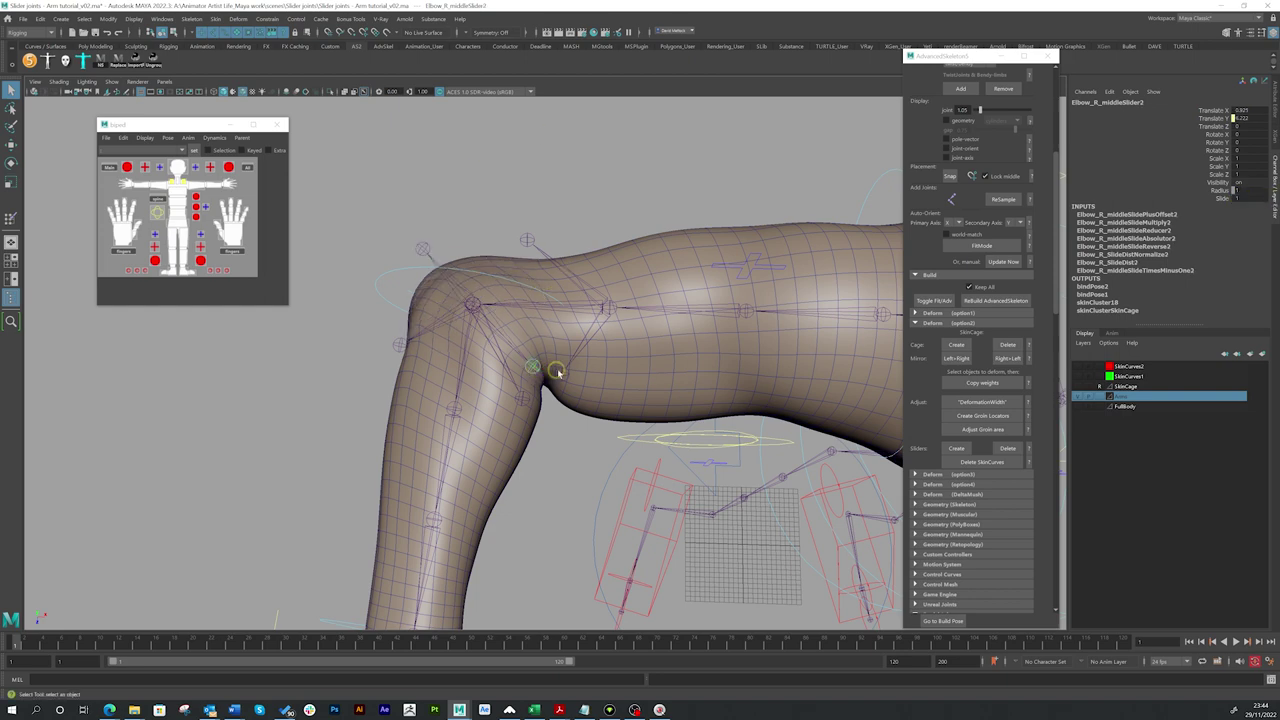
click(1220, 199)
middle_drag(718, 190, 711, 214)
mouse_move(650, 305)
alt+mouse_down()
mouse_move(614, 323)
mouse_move(626, 294)
mouse_move(602, 304)
mouse_move(643, 202)
alt+mouse_up()
middle_drag(643, 202, 646, 203)
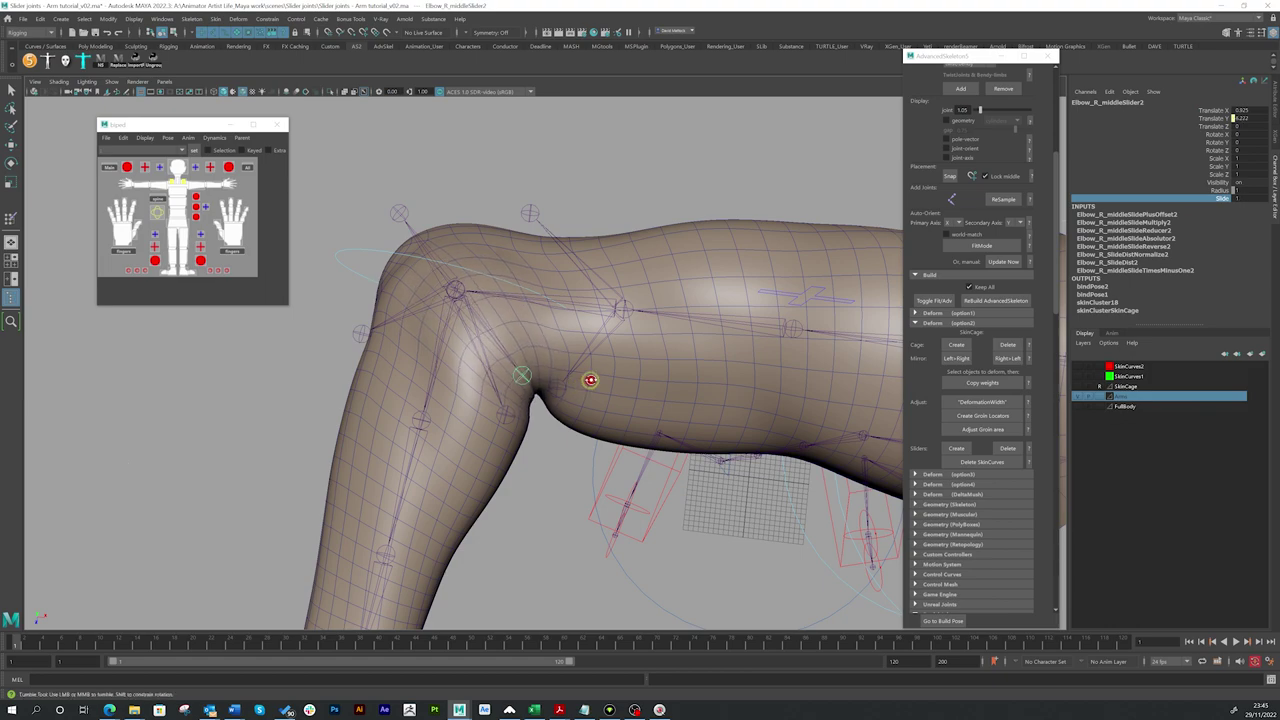
alt+drag(586, 377, 566, 351)
click(567, 348)
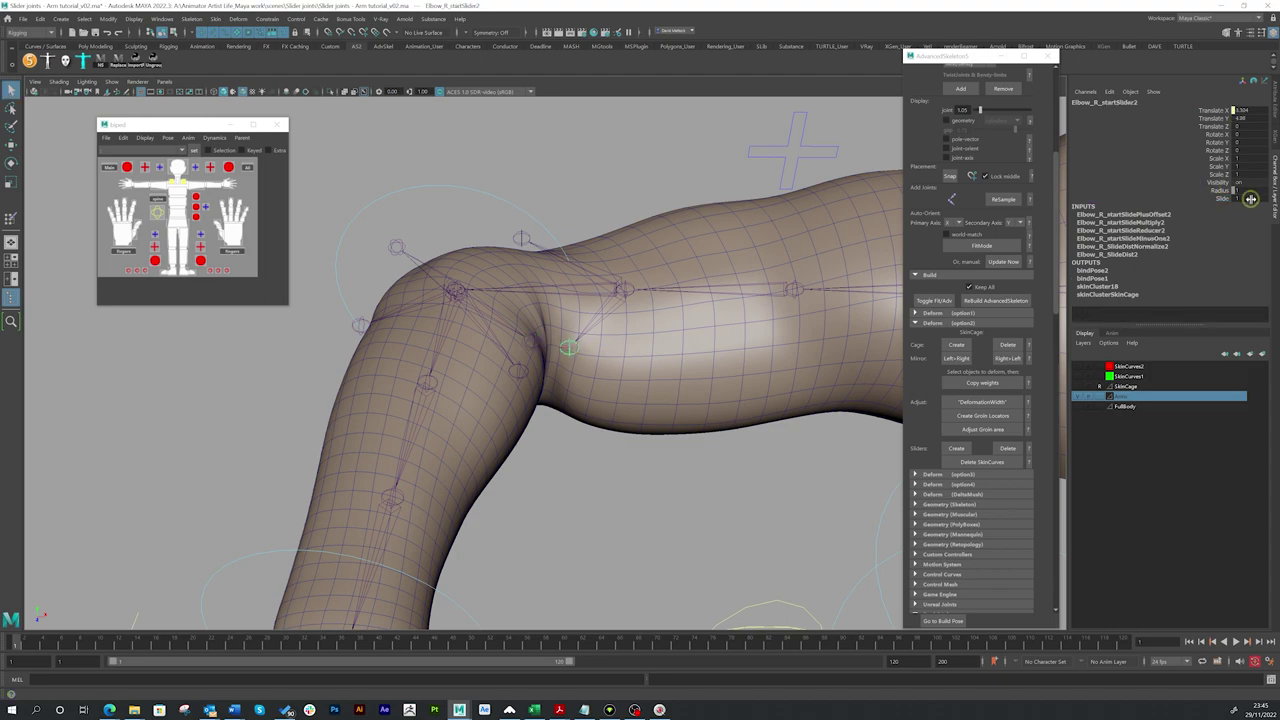
alt+drag(590, 297, 533, 351)
Select the Arms_only mesh and start the Paint Skin Weights tool with its settings open.
click(560, 345)
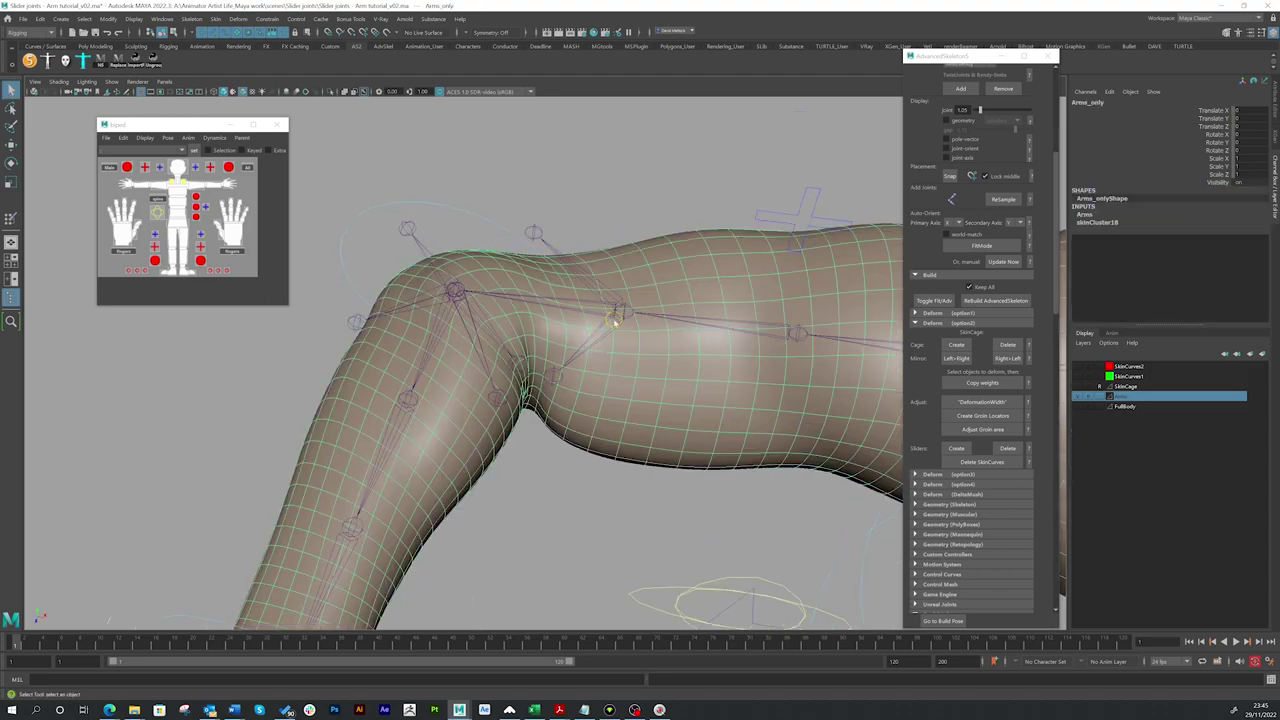
alt+drag(615, 320, 565, 309)
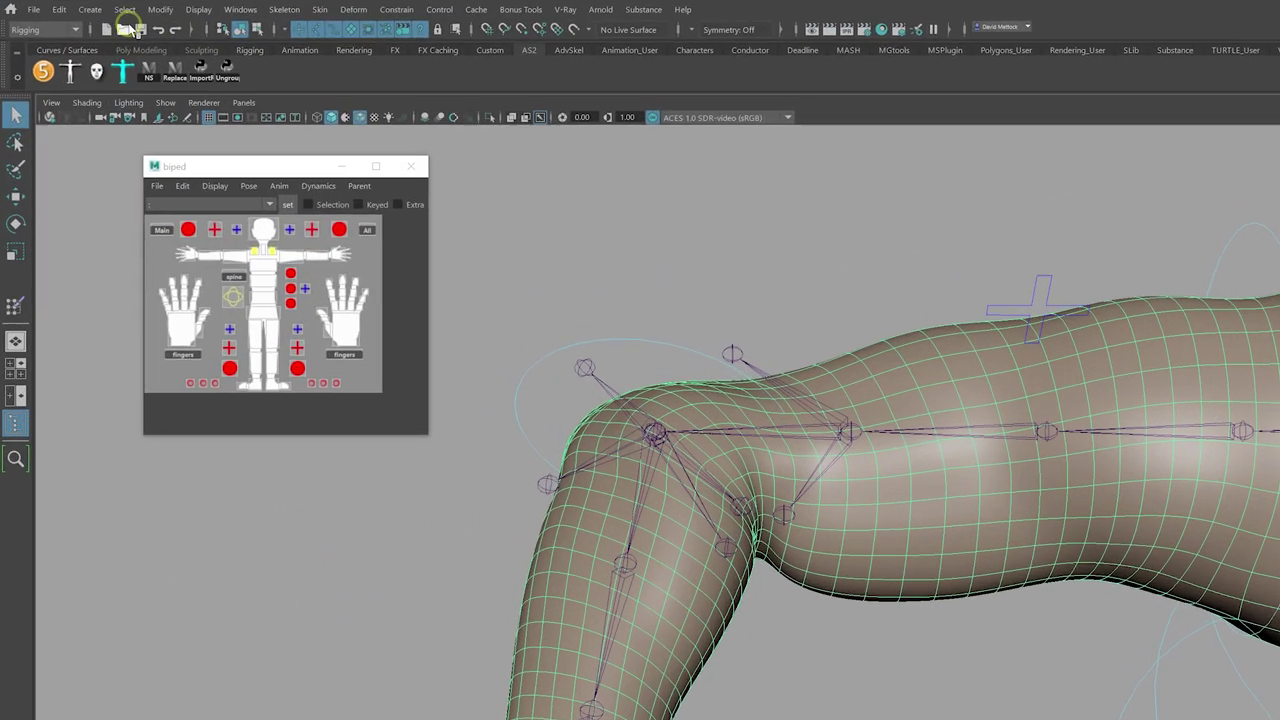
click(40, 31)
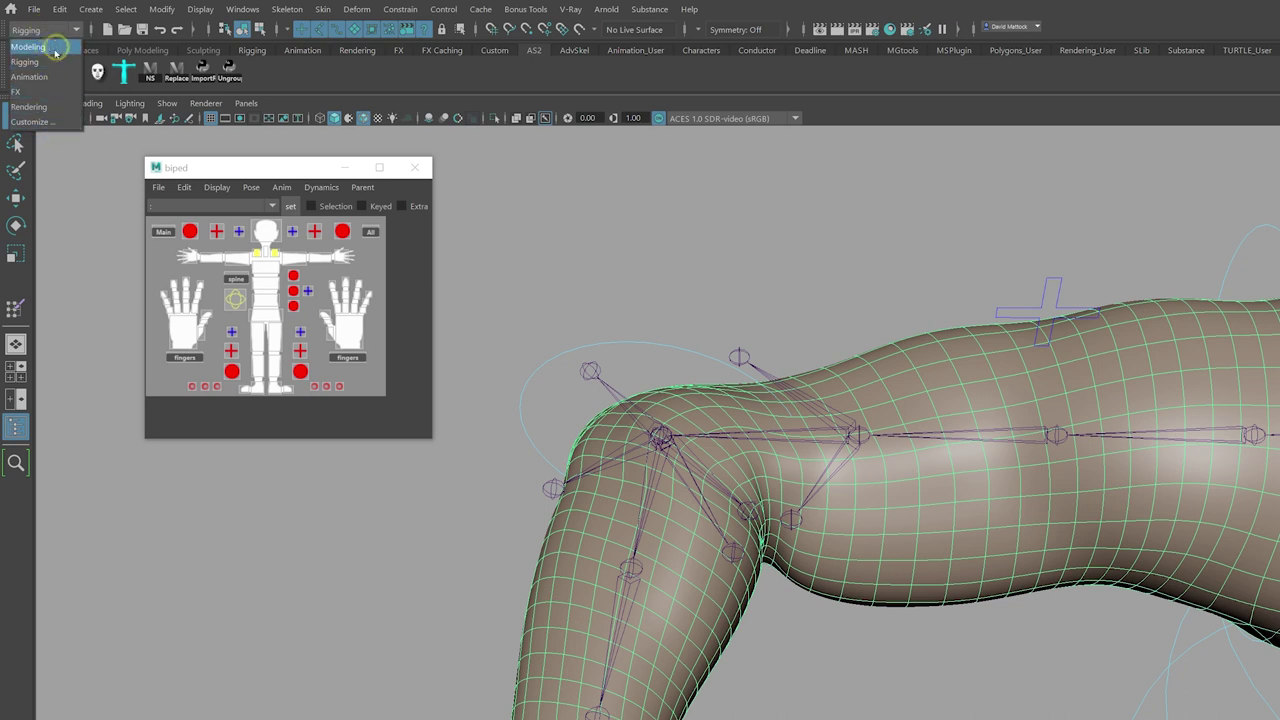
click(45, 61)
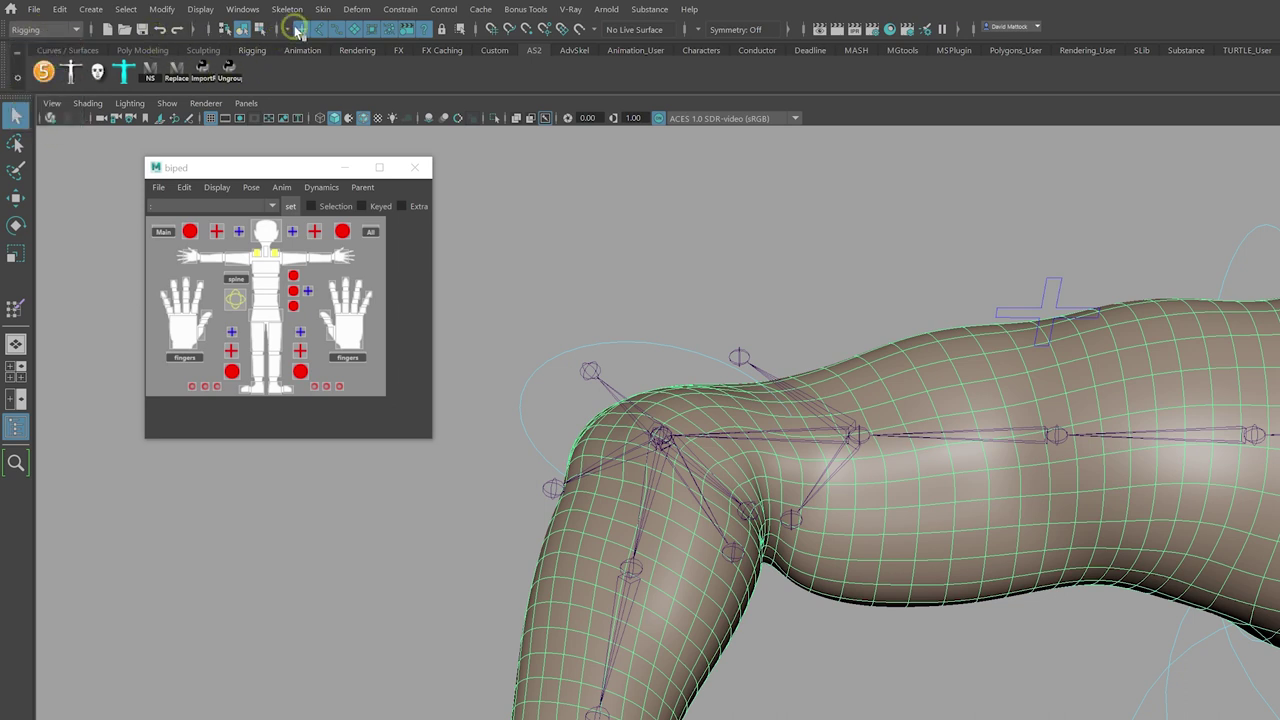
click(321, 12)
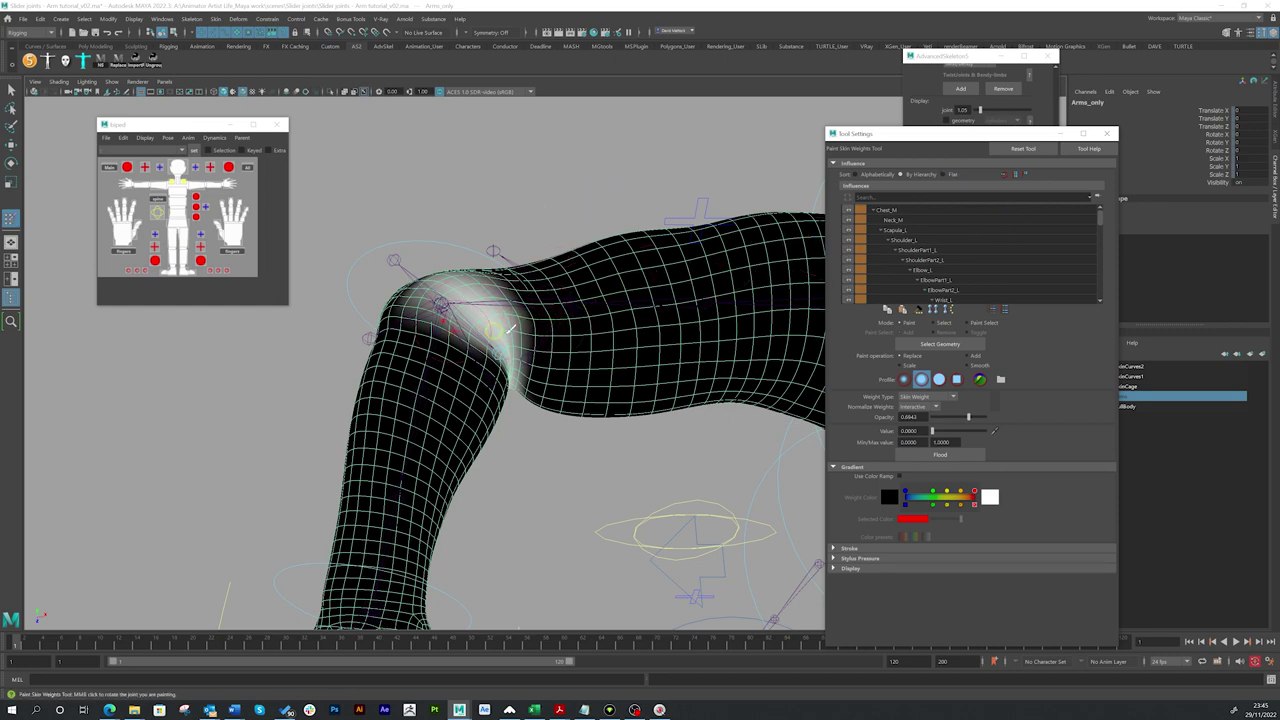
Examine the painted weights of the right elbow influences, from Elbow_R_middleSlider0 through the start sliders to ElbowPart1_R.
alt+drag(385, 343, 534, 360)
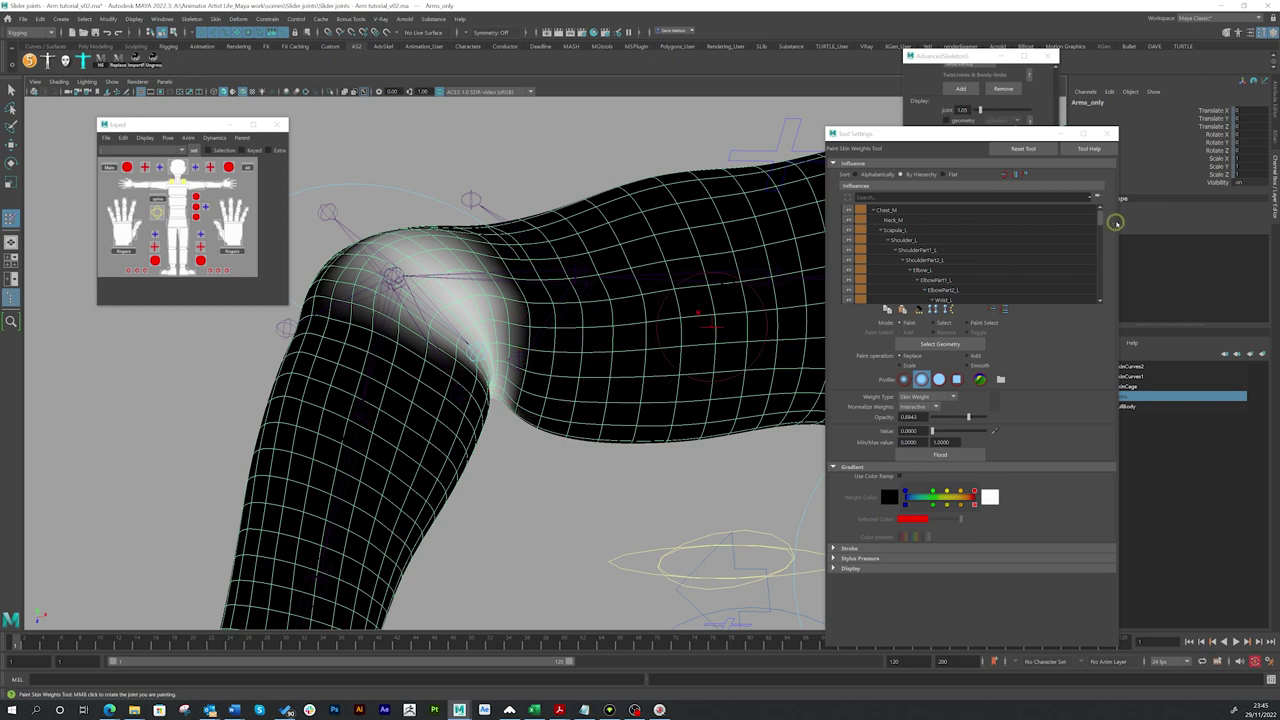
drag(1099, 217, 1108, 264)
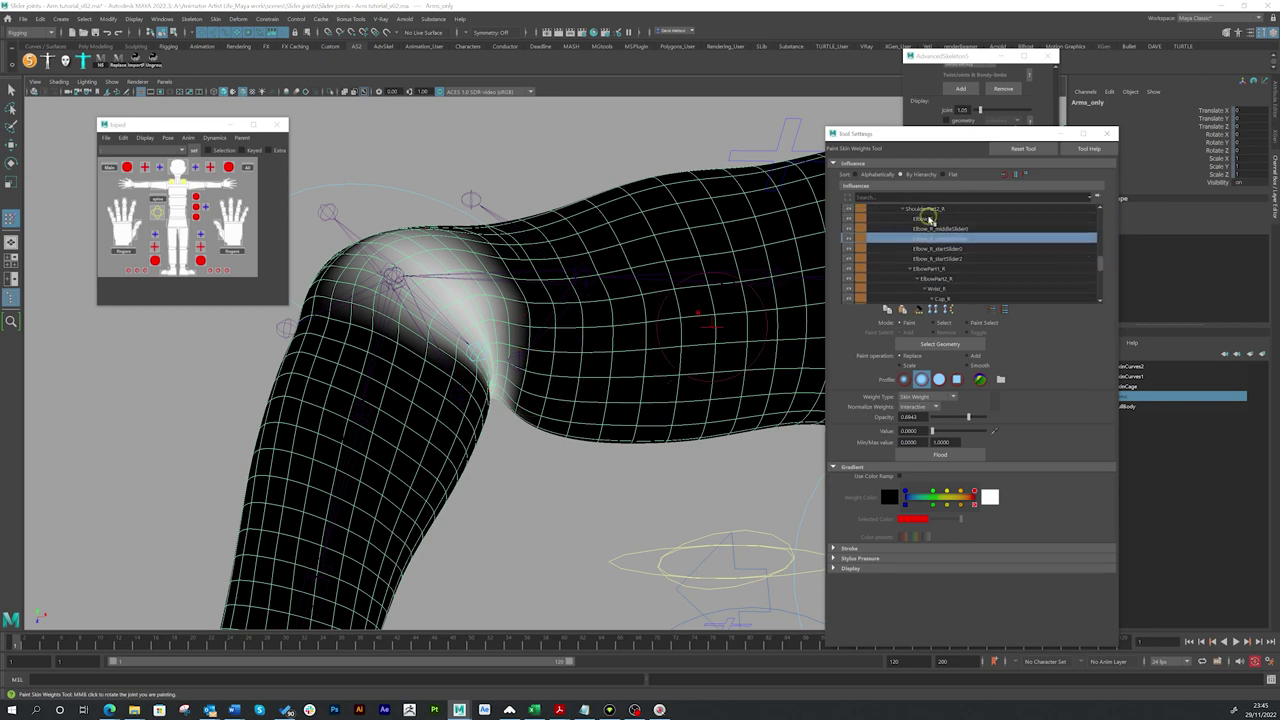
click(932, 228)
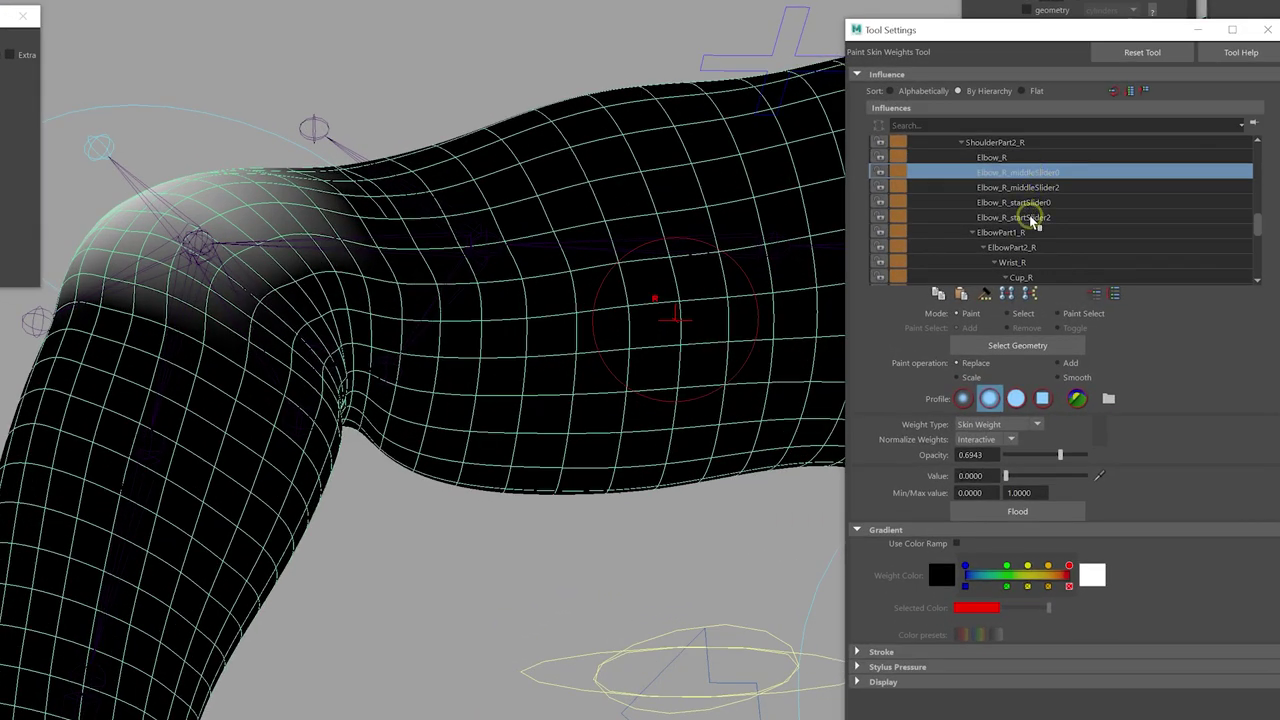
key(Down)
key(Down)
key(Down)
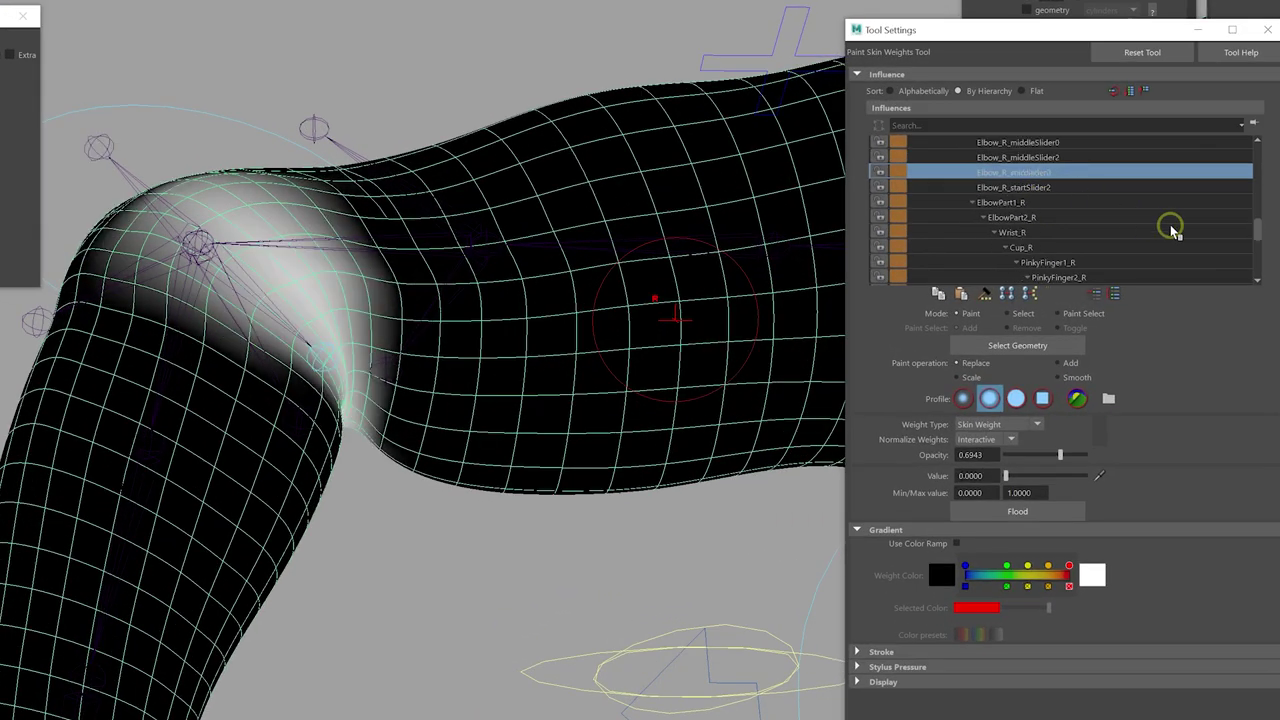
key(Down)
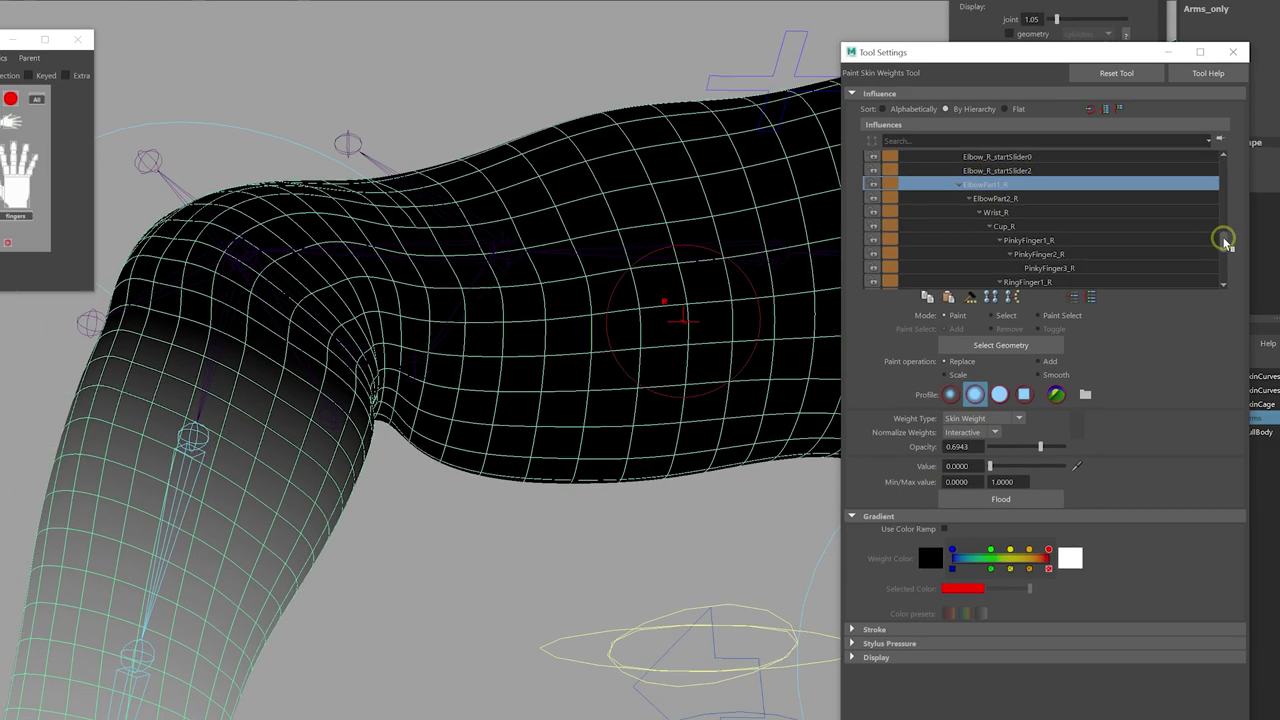
scroll(1145, 229, down, 1)
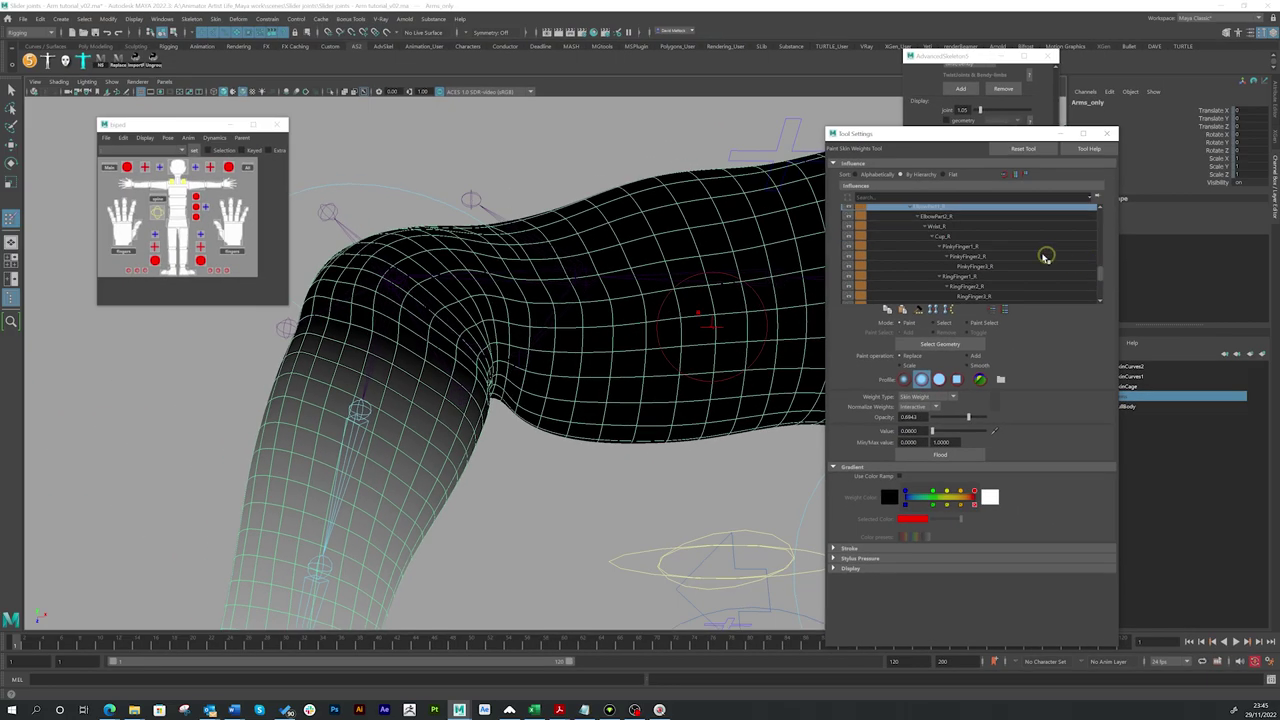
Choose Elbow_R_middleSlider0 as the influence to paint and set the Add paint operation with a value of about 0.54.
click(1100, 207)
click(1100, 207)
click(1100, 207)
click(1100, 207)
click(1100, 207)
click(1100, 207)
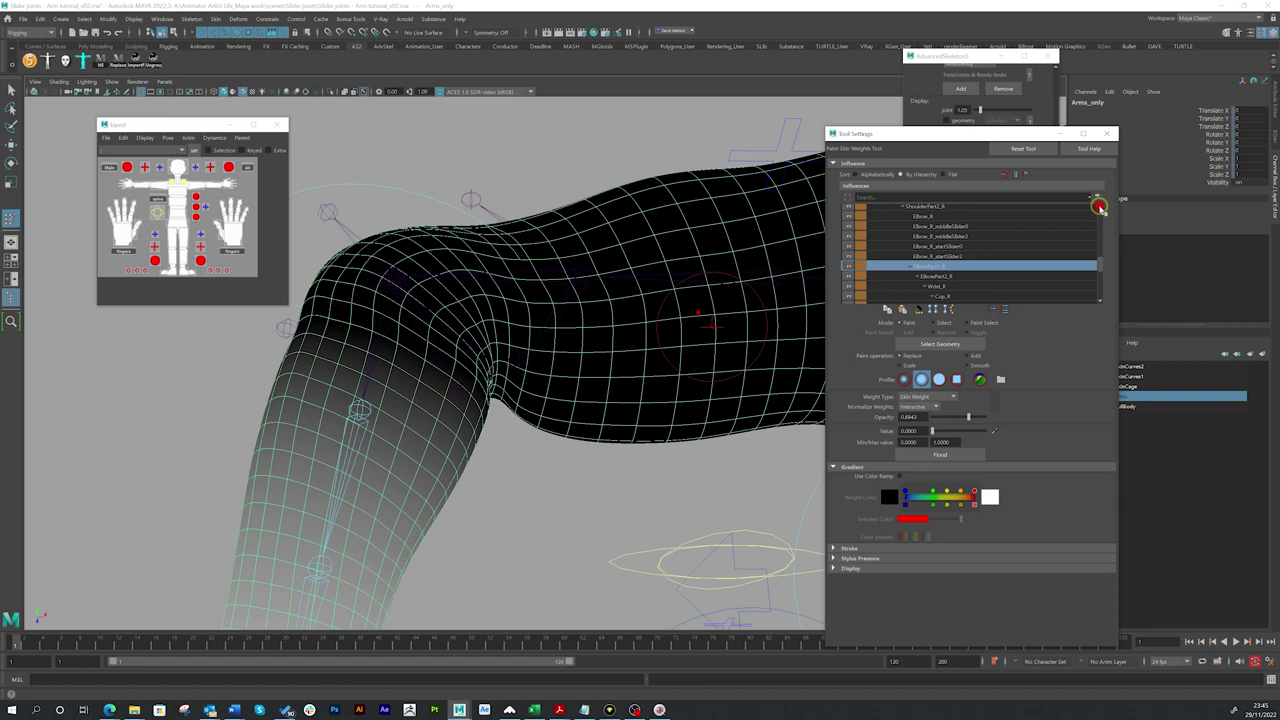
click(960, 228)
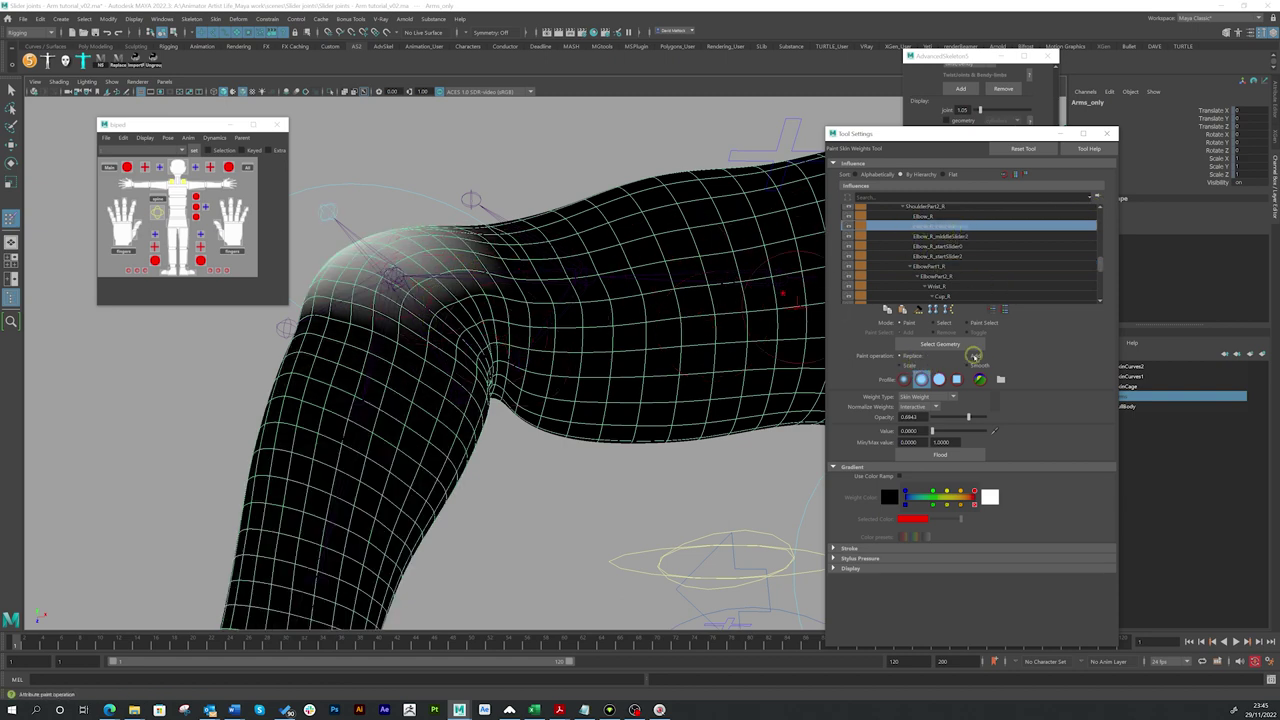
click(975, 356)
Try adding Elbow_R_middleSlider0 weight over the outer elbow with an adjusted brush size, and undo the strokes.
mouse_move(385, 296)
mouse_down()
mouse_move(335, 298)
mouse_move(298, 332)
mouse_up()
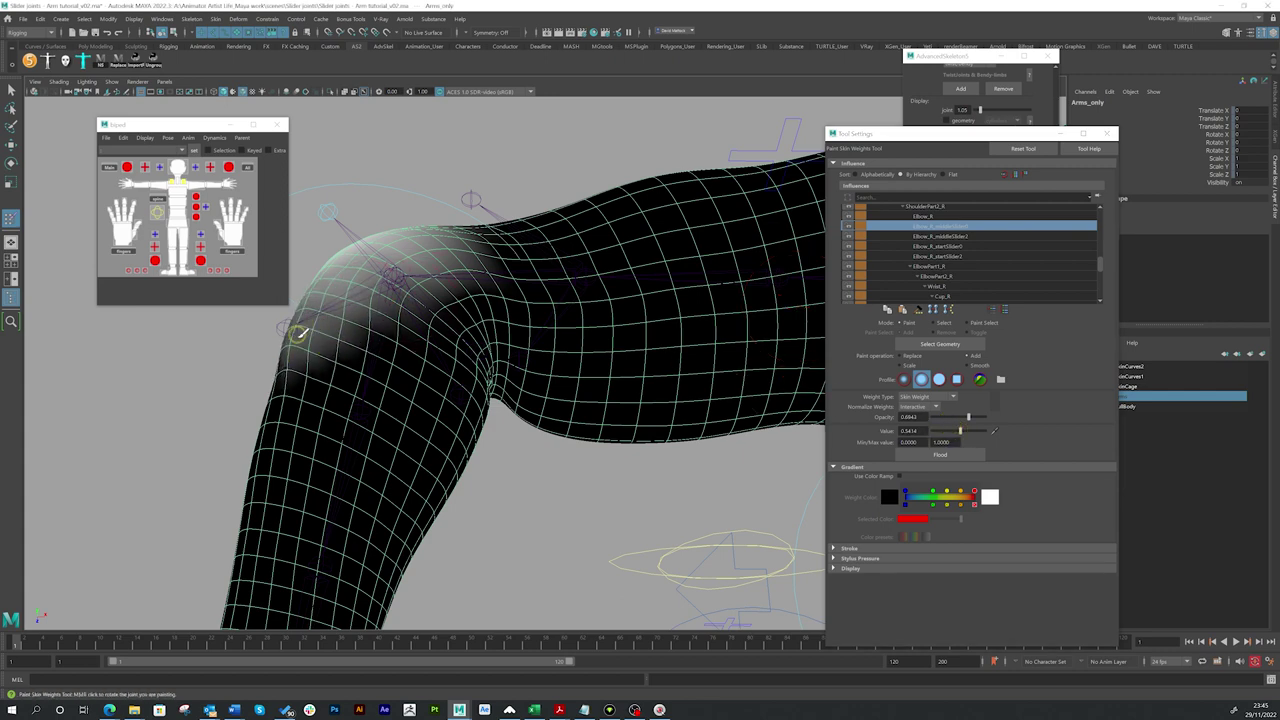
key(ctrl+z)
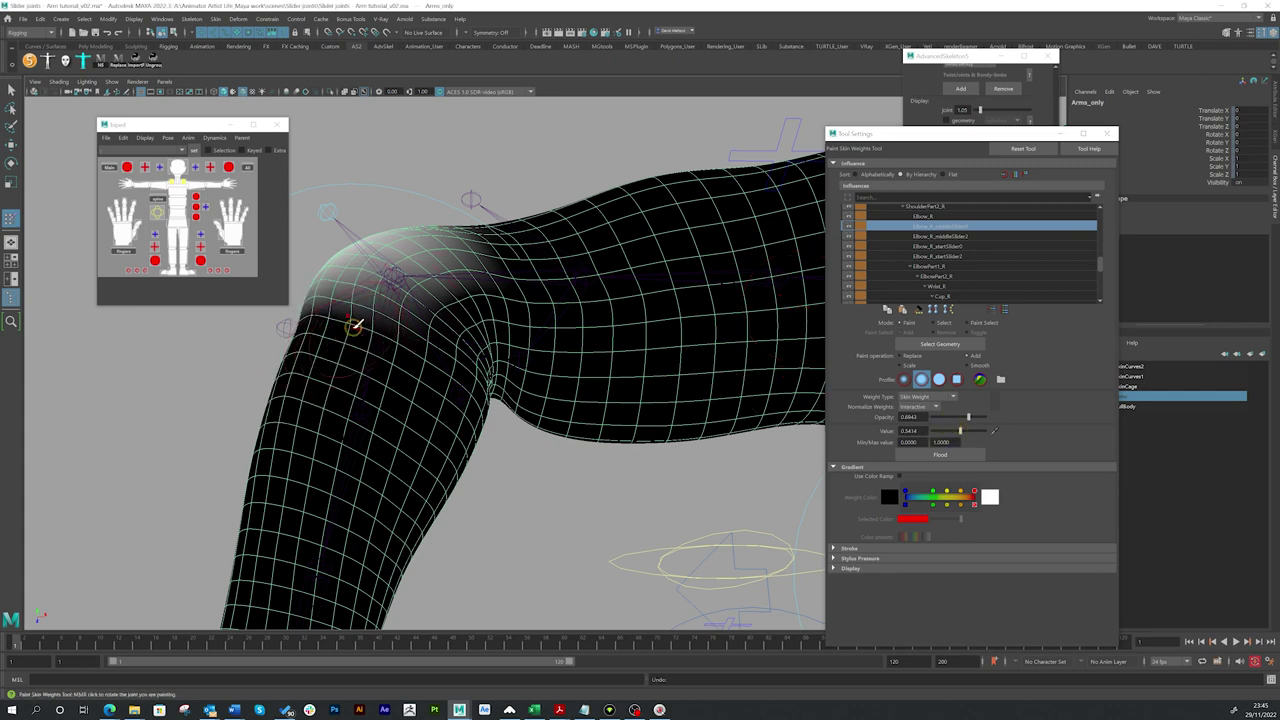
key(b)
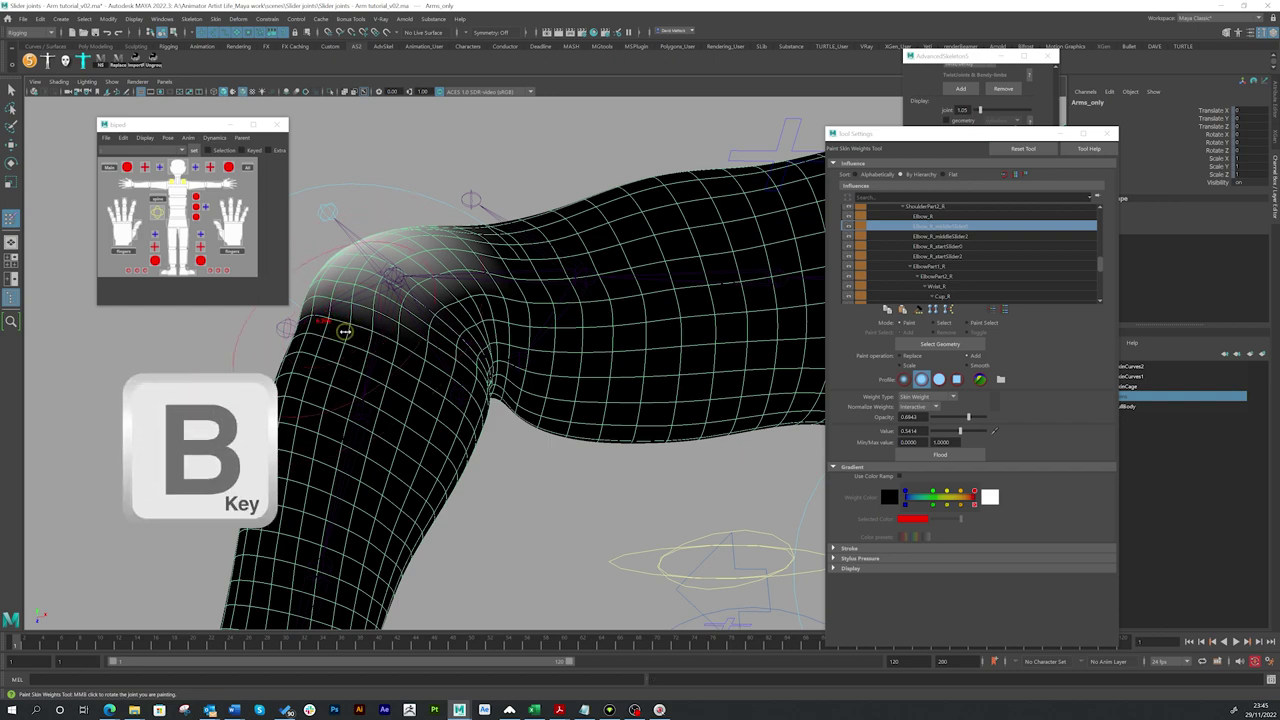
drag(344, 331, 340, 331)
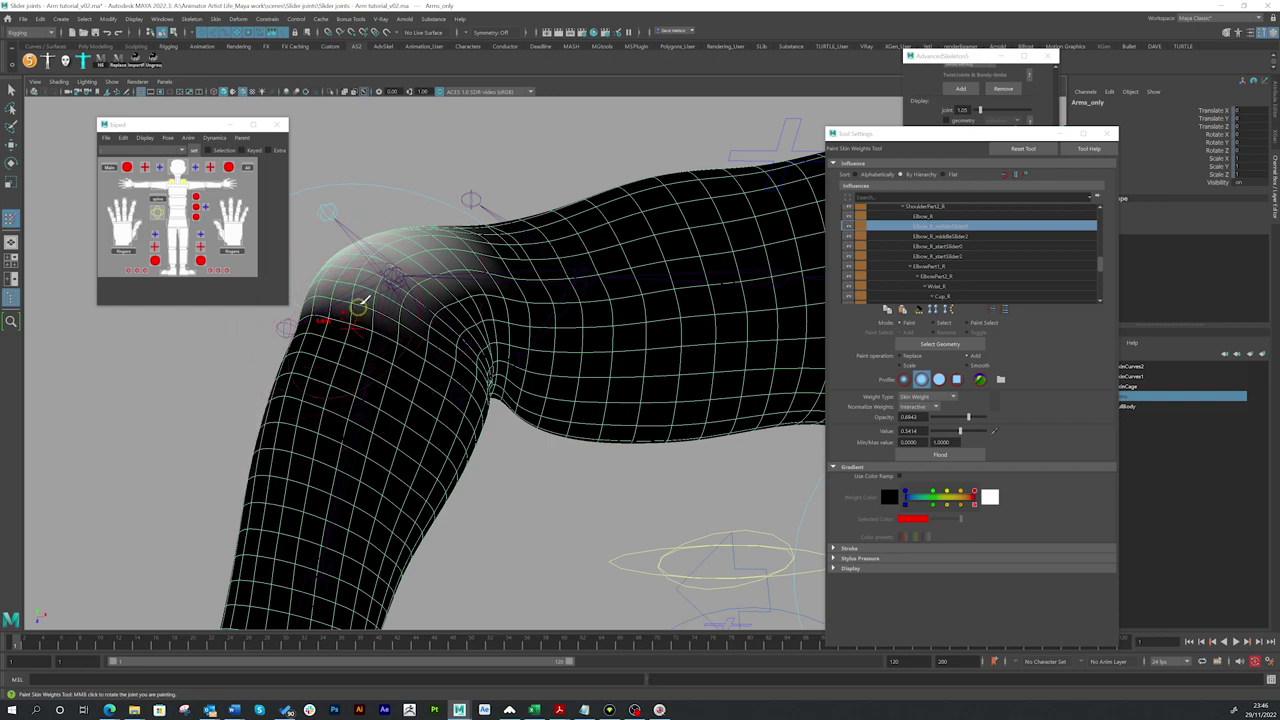
alt+drag(520, 280, 446, 316)
mouse_move(347, 282)
alt+mouse_down()
mouse_move(430, 295)
mouse_move(538, 268)
mouse_move(566, 280)
mouse_move(467, 323)
mouse_move(460, 310)
mouse_move(491, 260)
alt+mouse_up()
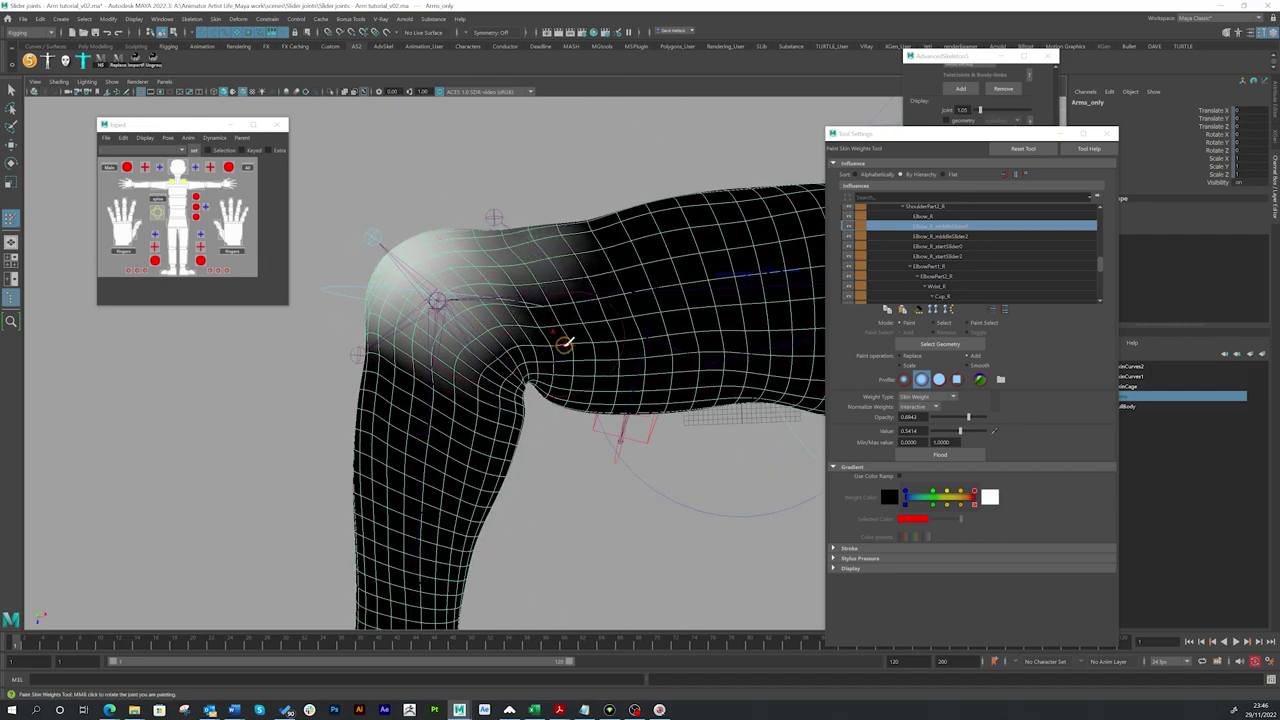
key(ctrl+z)
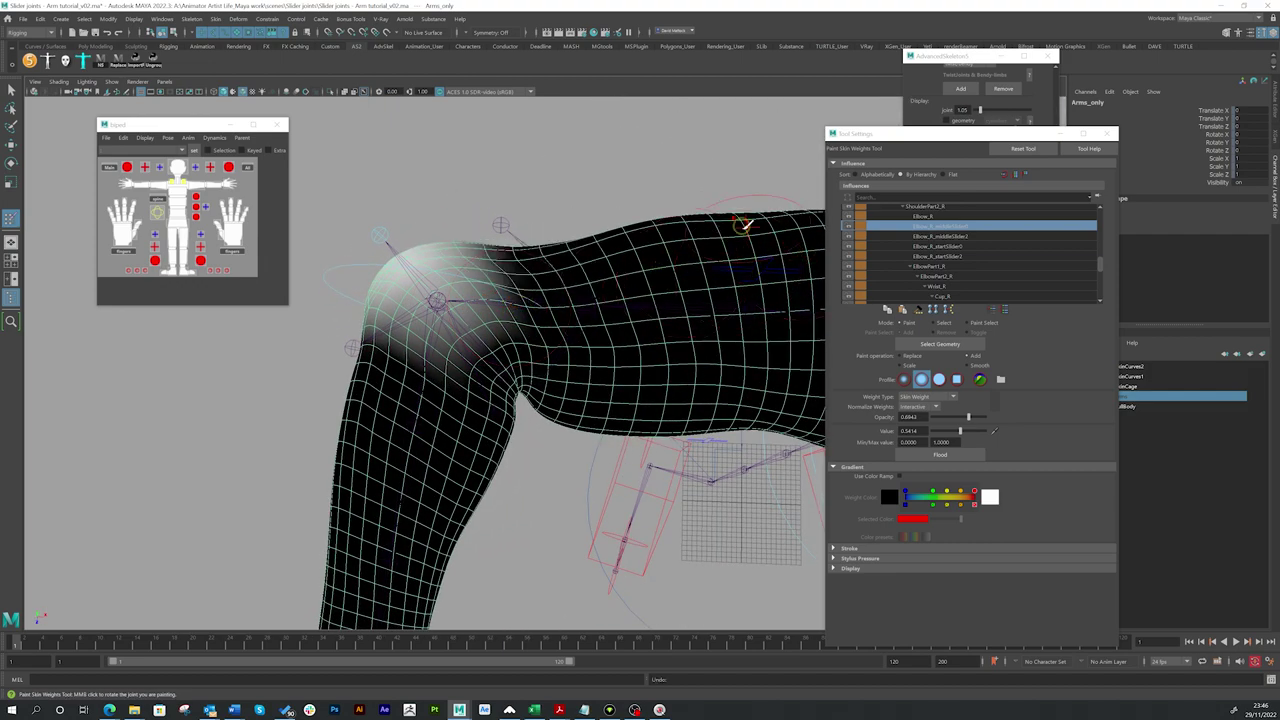
Smooth the weights of Elbow_R_middleSlider0 once and Elbow_R_middleSlider2 several times by flooding the whole mesh.
click(967, 365)
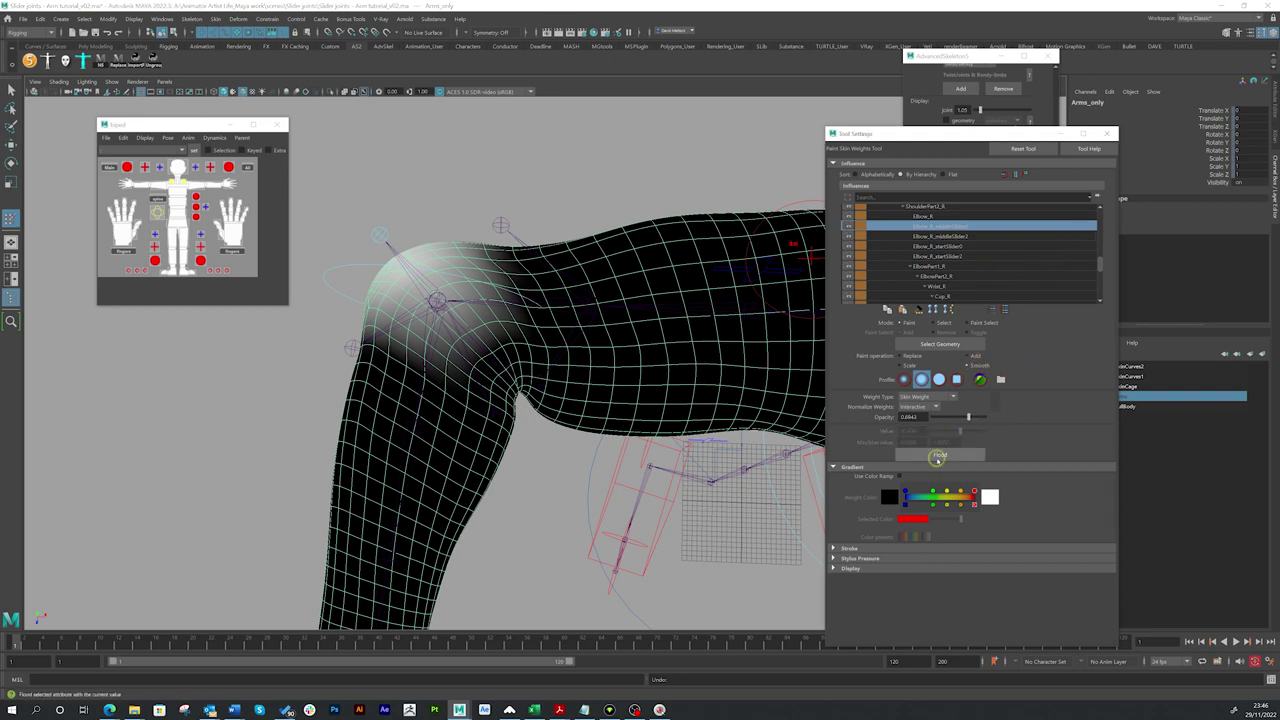
click(937, 457)
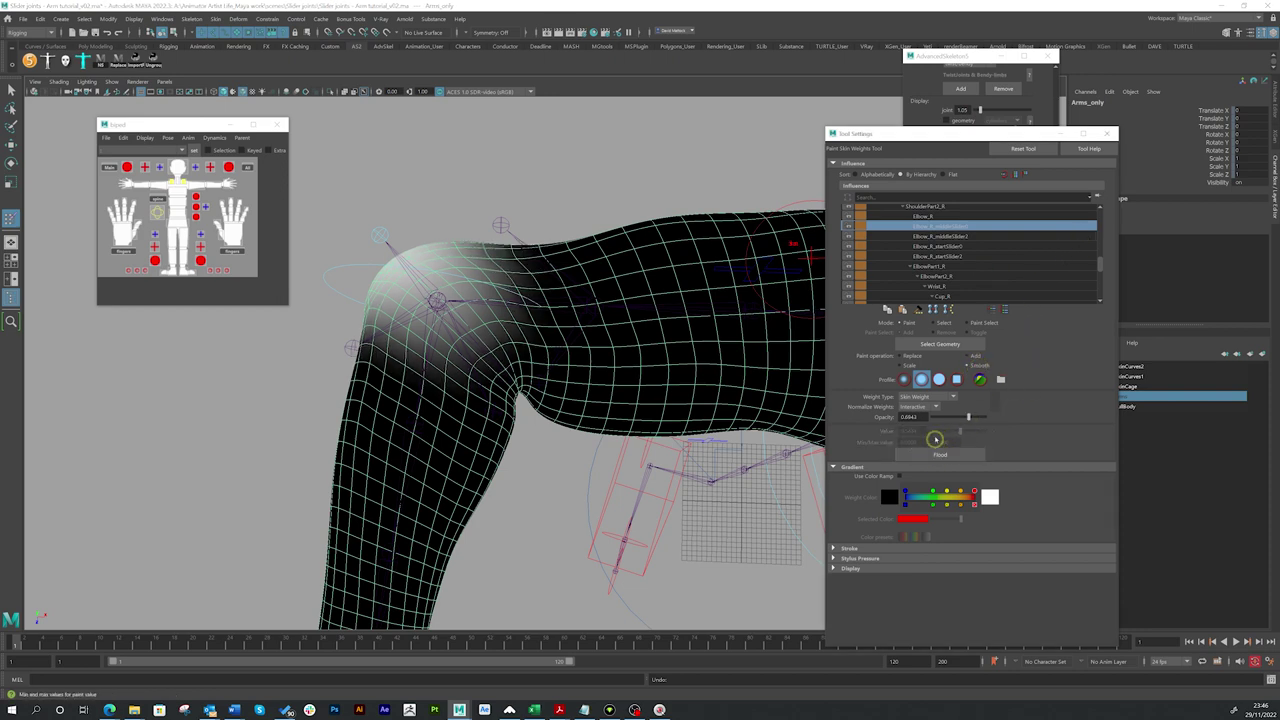
click(955, 235)
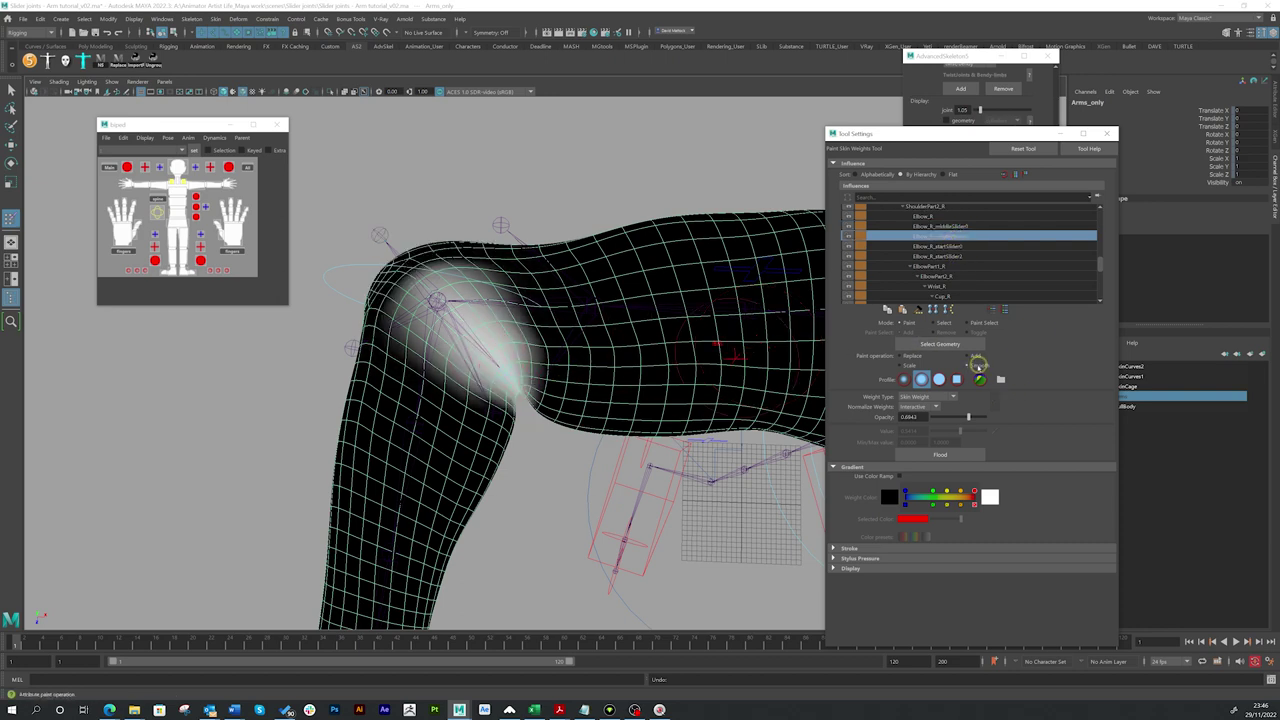
click(940, 455)
click(944, 452)
click(945, 453)
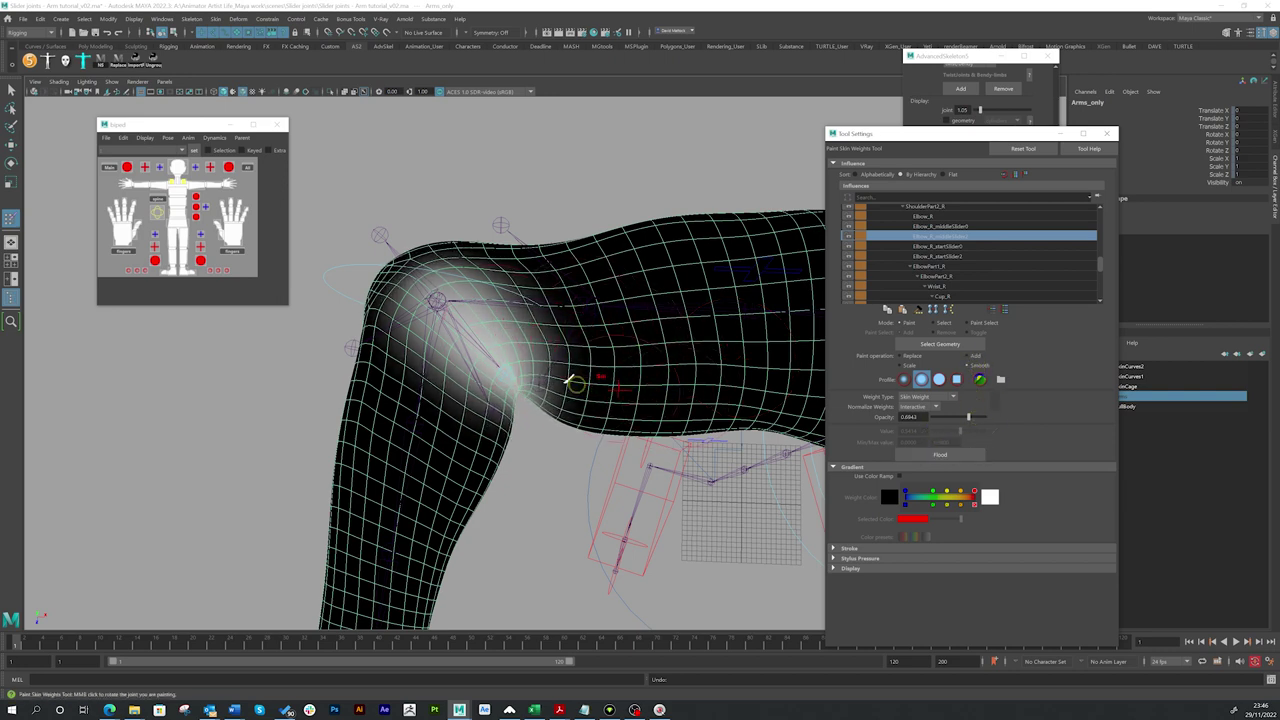
Review the Elbow_R_startSlider0 weights and flood-smooth the weights of Elbow_R_startSlider2.
click(990, 261)
click(954, 247)
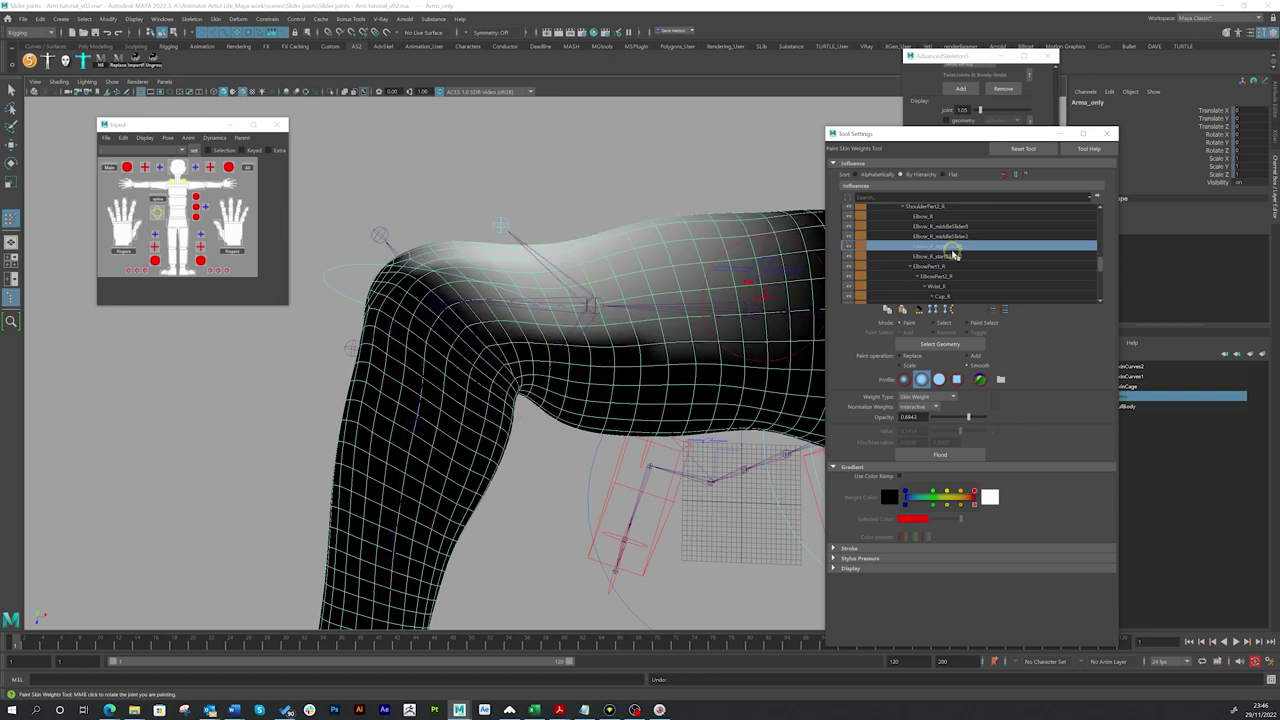
click(951, 256)
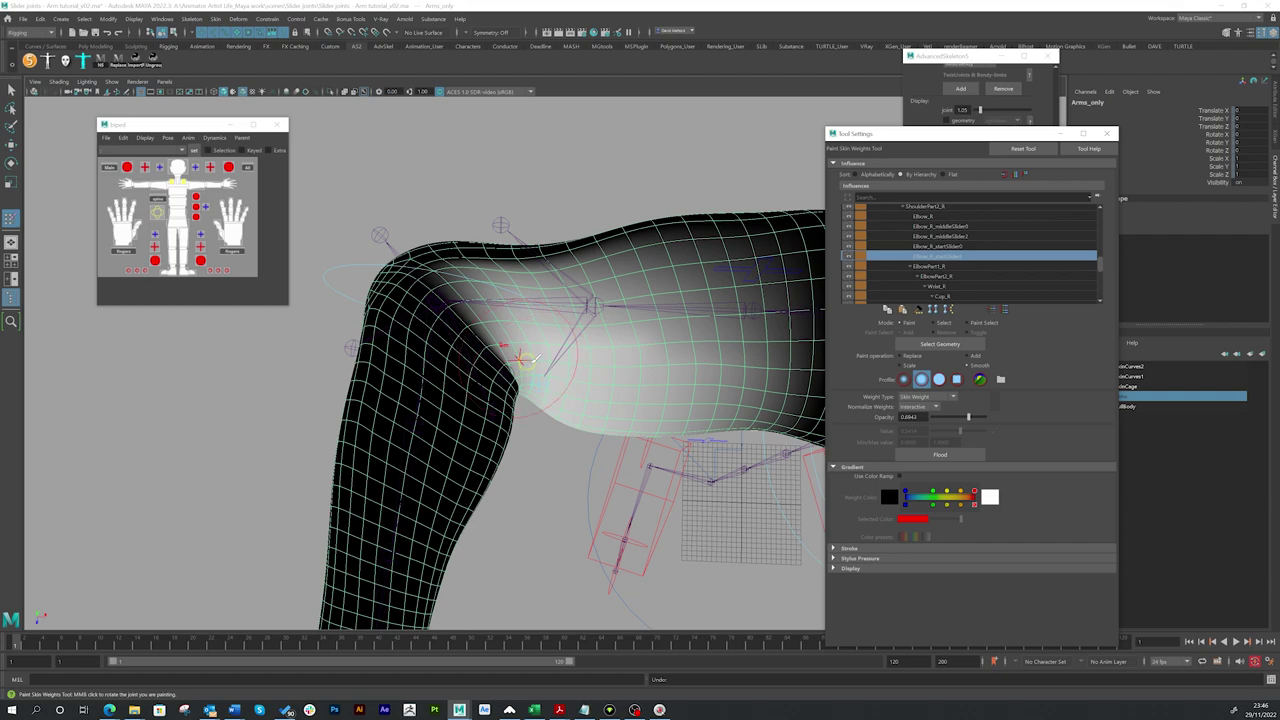
click(958, 452)
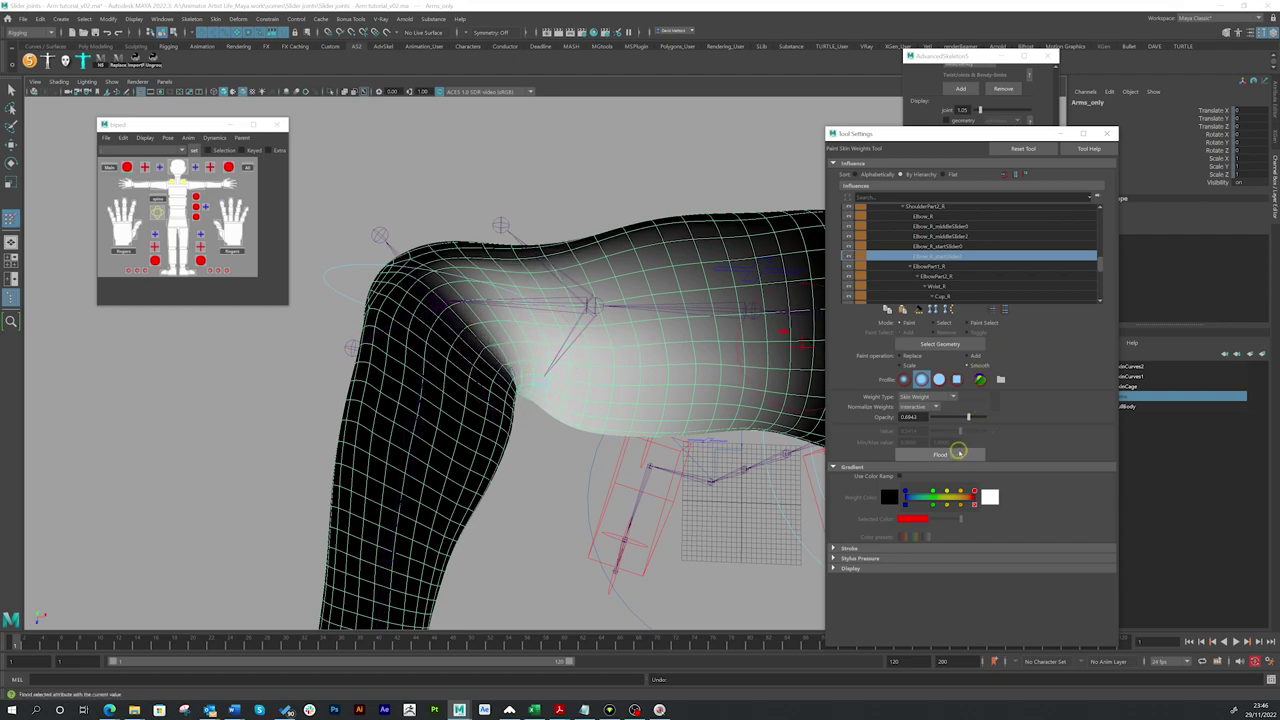
Set the Elbow_R_startSlider2 weight brush to the Add operation with an opacity of about 0.52 and a lower paint value.
alt+drag(523, 380, 524, 268)
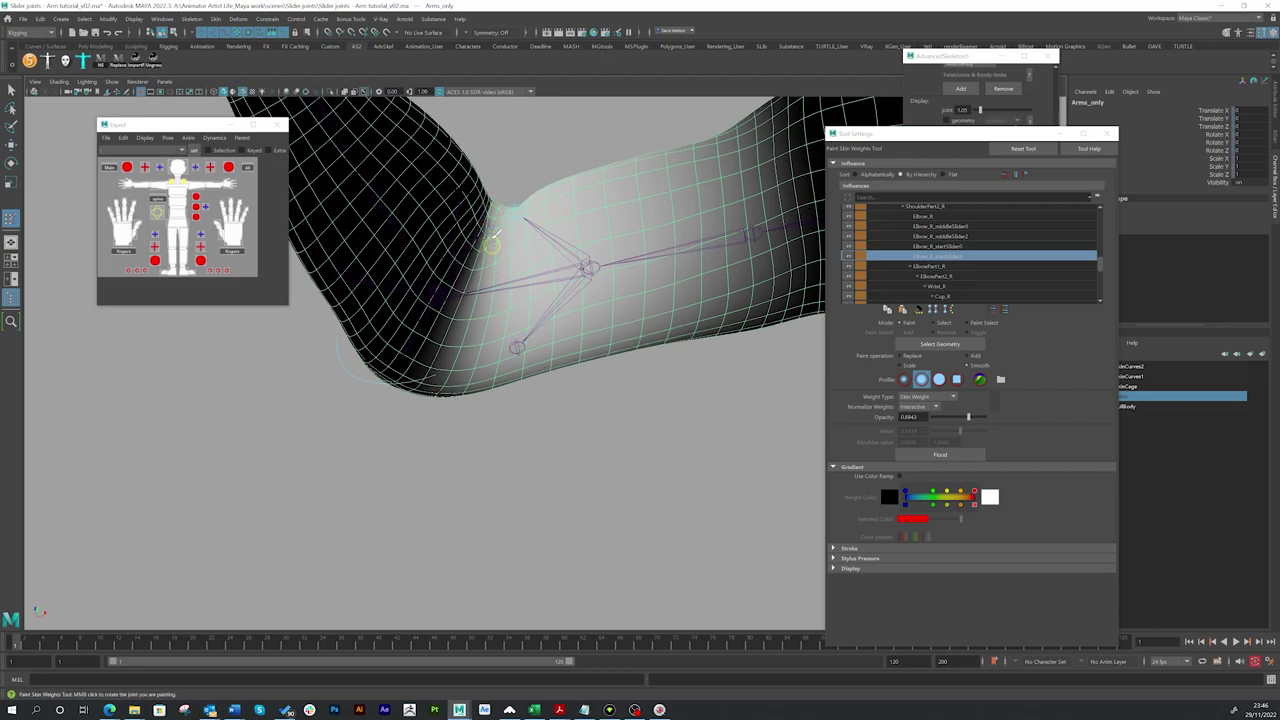
mouse_move(518, 290)
alt+mouse_down()
mouse_move(520, 327)
mouse_move(403, 349)
mouse_move(474, 380)
alt+mouse_up()
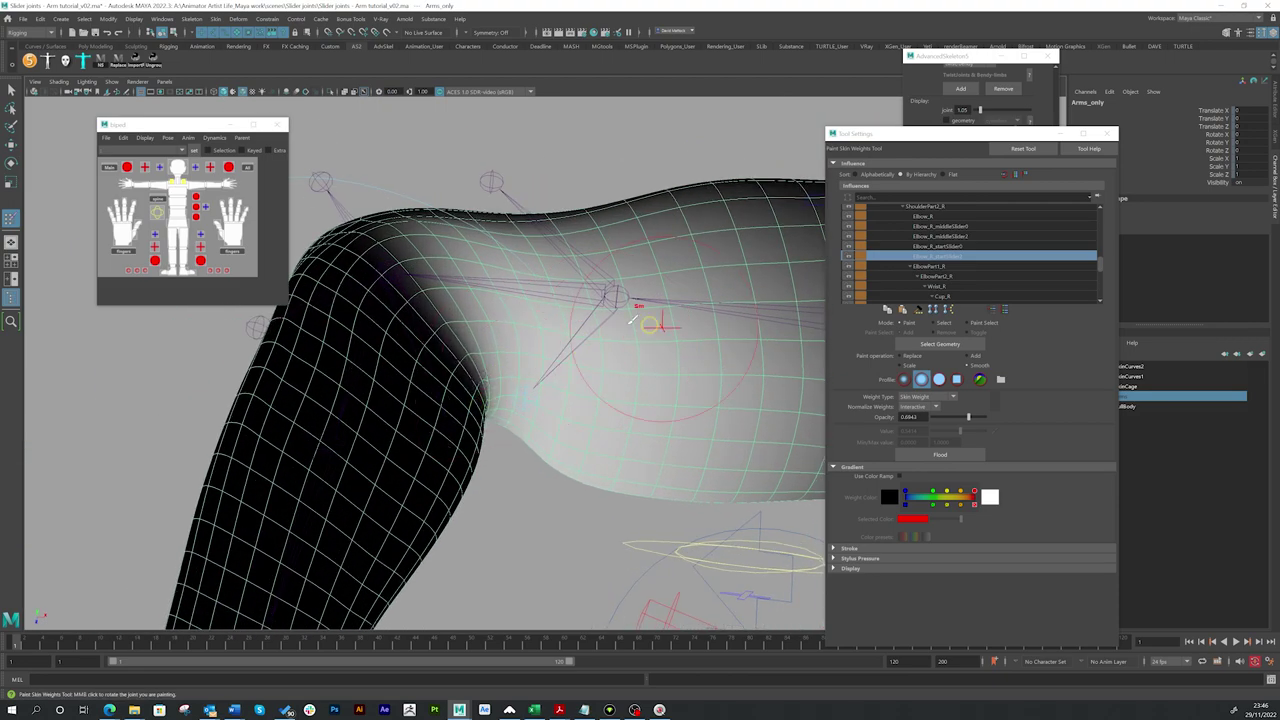
click(968, 355)
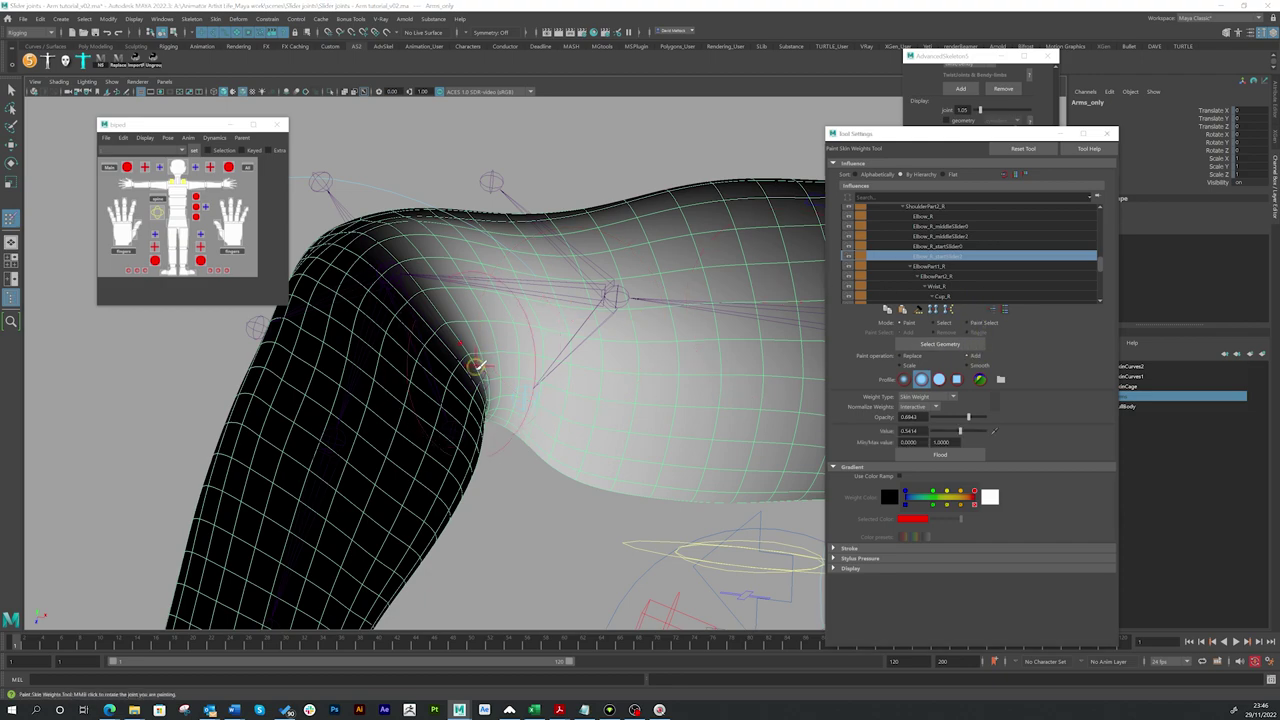
mouse_move(480, 353)
alt+mouse_down()
mouse_move(480, 371)
mouse_move(423, 329)
mouse_move(483, 380)
alt+mouse_up()
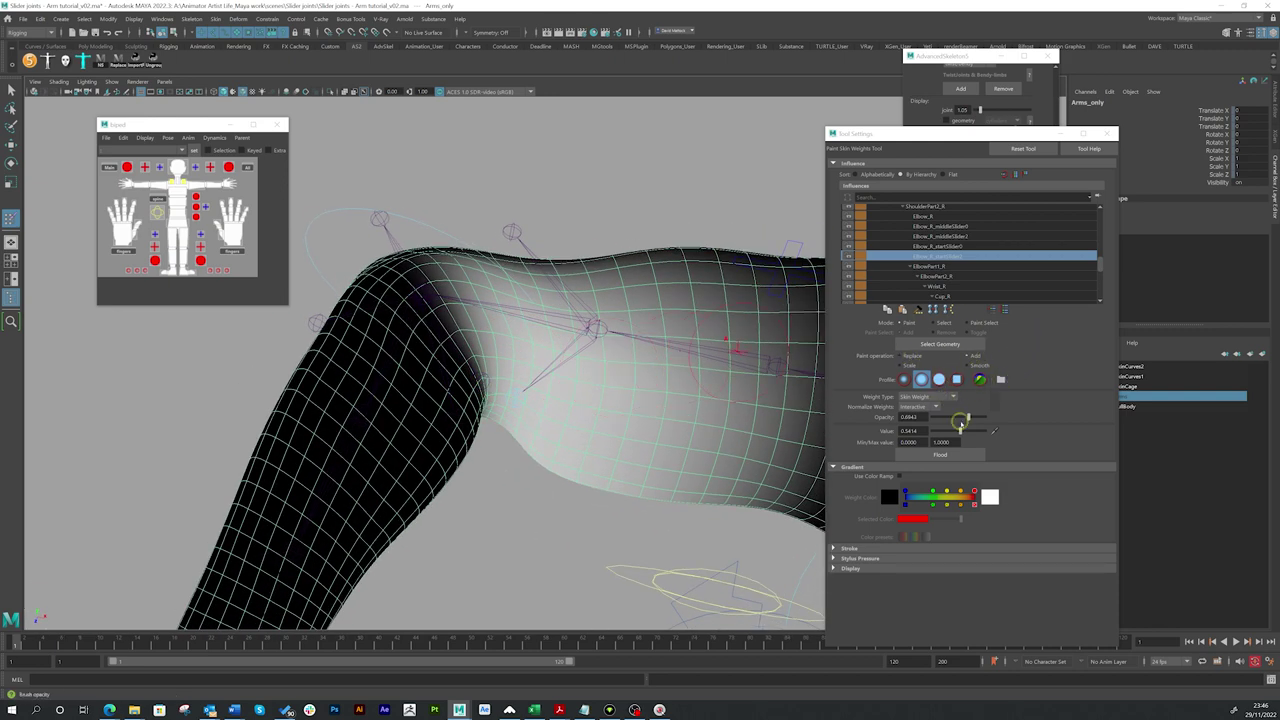
drag(959, 428, 942, 430)
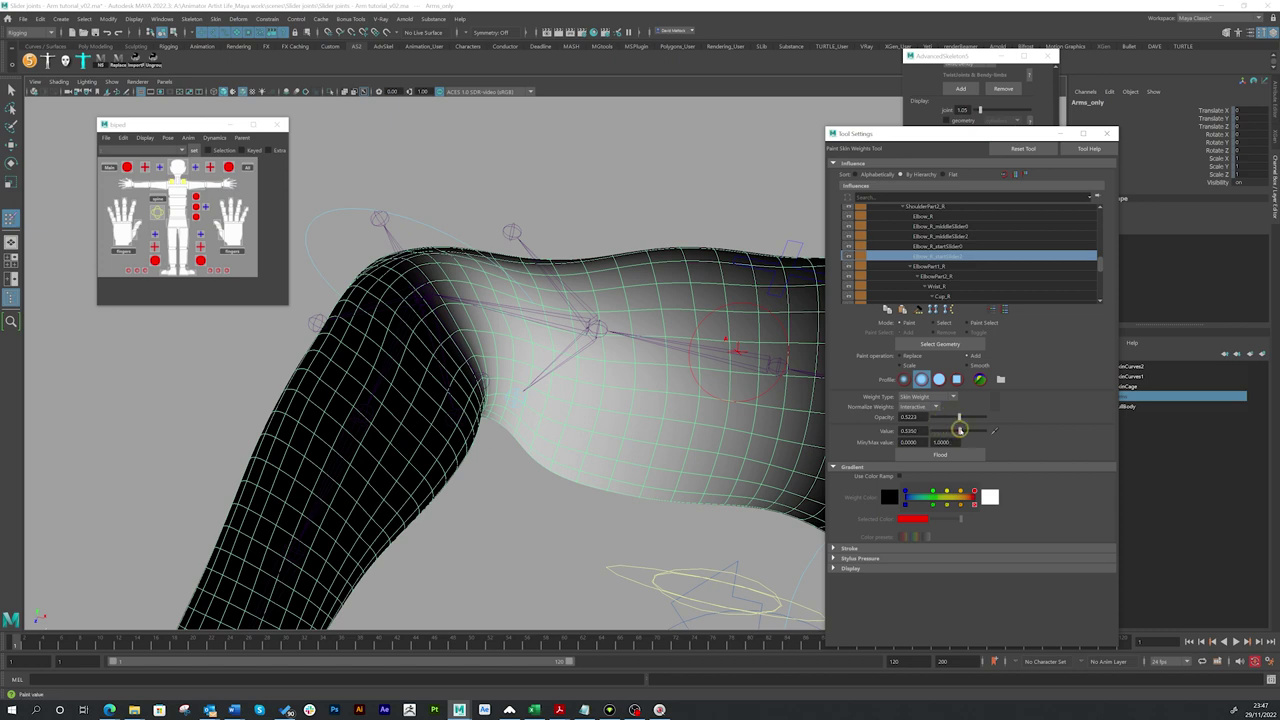
Try adding and smoothing Elbow_R_startSlider2 weight around the elbow crease, and undo the strokes.
mouse_move(502, 361)
alt+mouse_down()
mouse_move(433, 365)
mouse_move(450, 365)
mouse_move(443, 395)
mouse_move(458, 409)
mouse_move(449, 337)
mouse_move(457, 423)
mouse_move(450, 362)
alt+mouse_up()
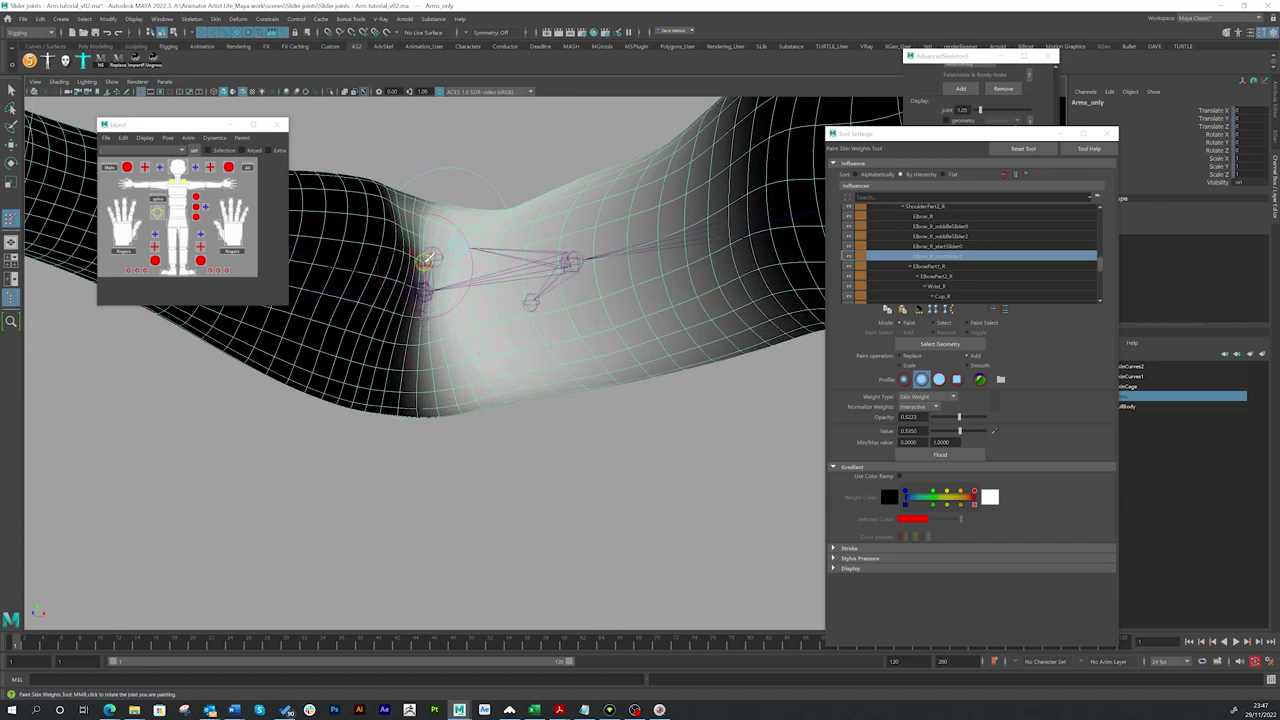
drag(425, 258, 418, 300)
click(968, 365)
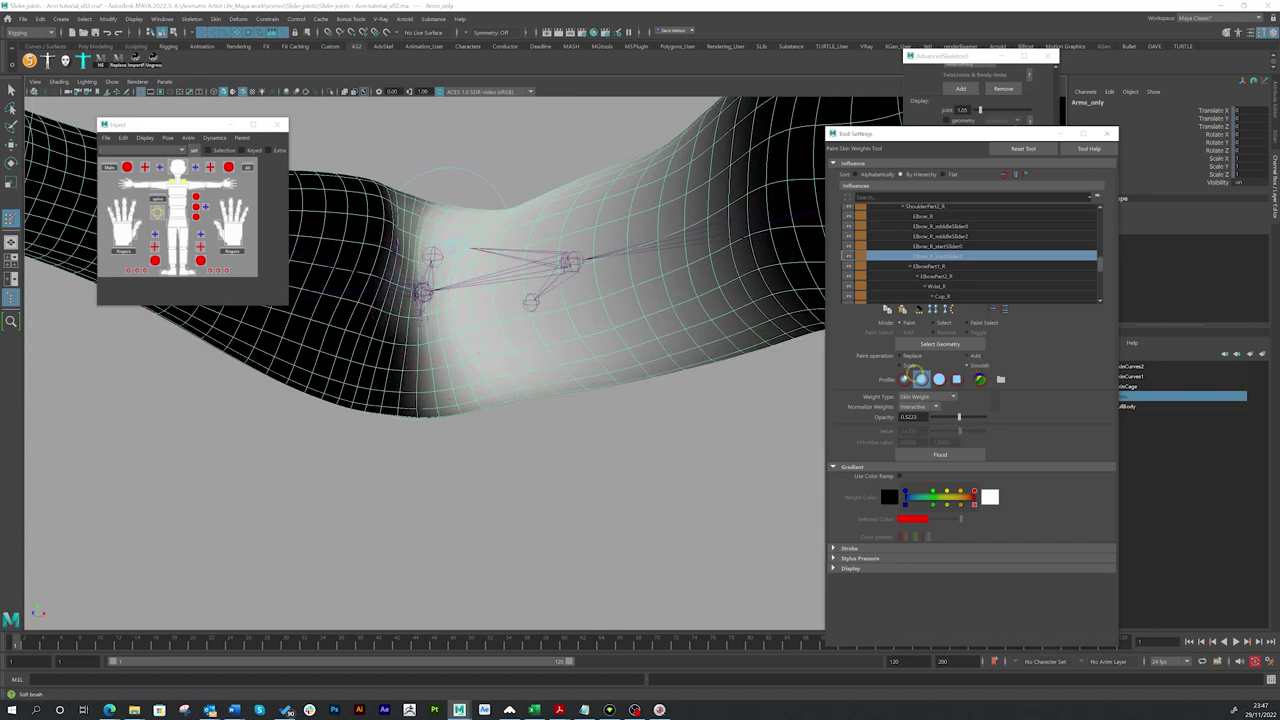
mouse_move(517, 289)
alt+mouse_down()
mouse_move(603, 463)
mouse_move(577, 467)
mouse_move(575, 340)
mouse_move(523, 222)
alt+mouse_up()
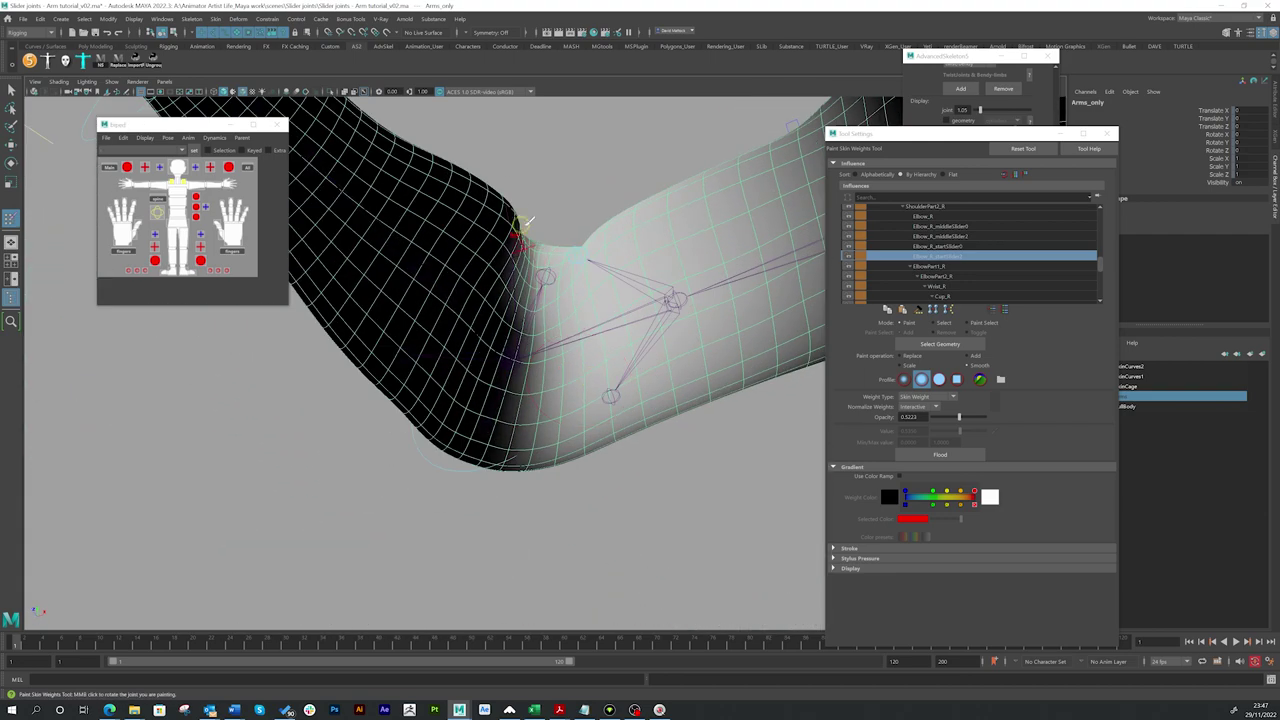
mouse_move(590, 328)
alt+mouse_down()
mouse_move(534, 351)
mouse_move(543, 463)
mouse_move(491, 406)
mouse_move(520, 397)
alt+mouse_up()
key(ctrl+z)
key(ctrl+z)
key(ctrl+z)
key(ctrl+z)
key(ctrl+z)
key(ctrl+z)
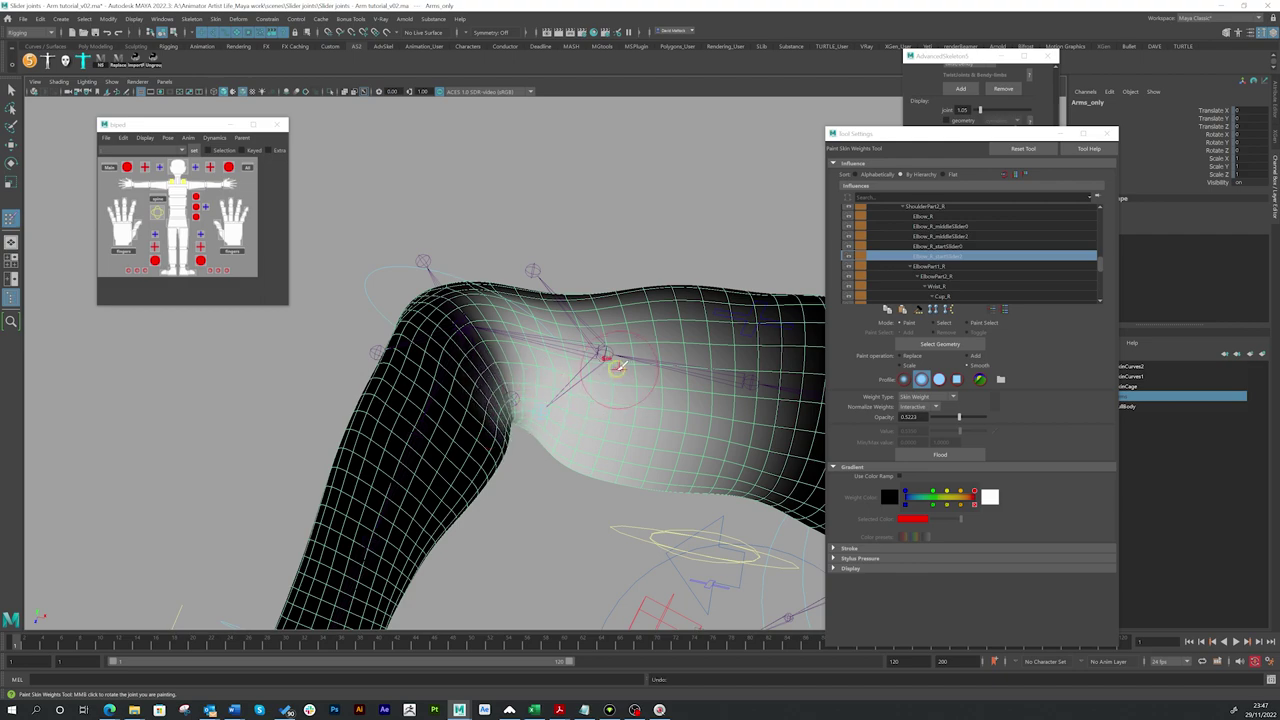
key(ctrl+z)
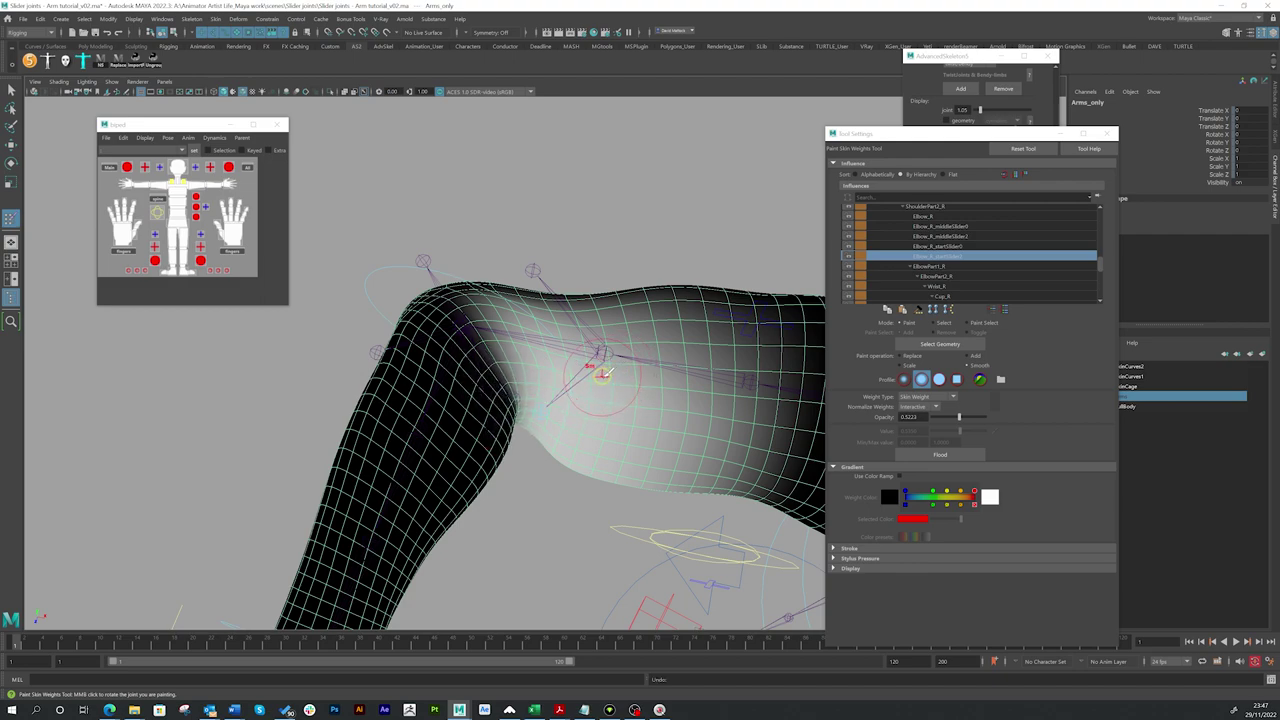
Leave weight painting, select the FKElbow_R control and rotate it to about 47.8 in Z to open the elbow.
mouse_move(670, 298)
alt+mouse_down()
mouse_move(566, 337)
mouse_move(576, 282)
mouse_move(720, 214)
mouse_move(580, 300)
mouse_move(571, 286)
alt+mouse_up()
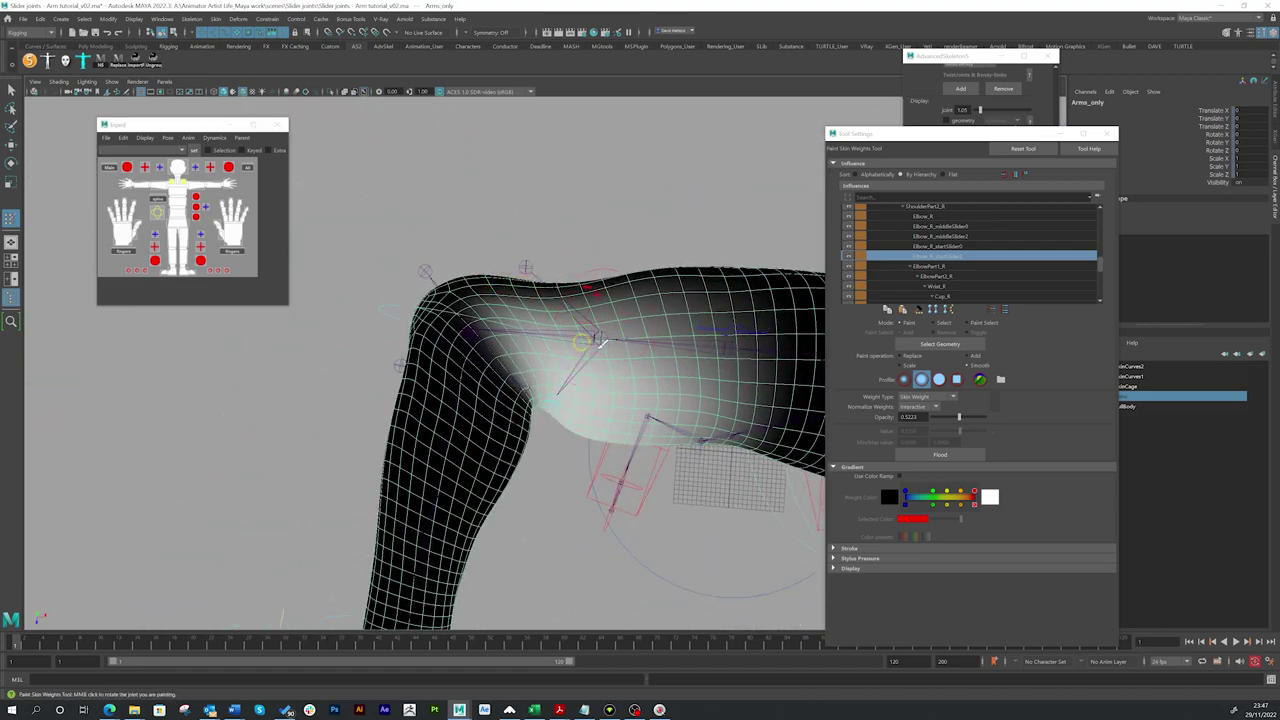
click(12, 90)
alt+drag(666, 283, 535, 287)
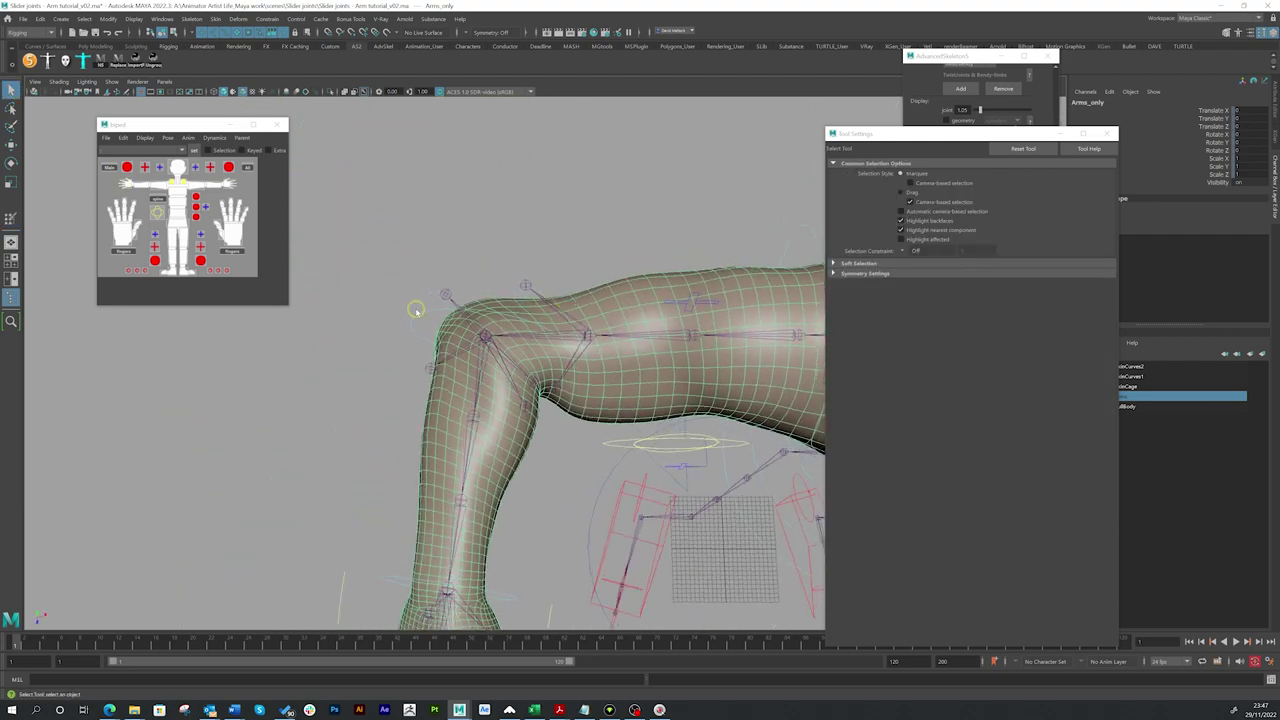
click(526, 359)
key(e)
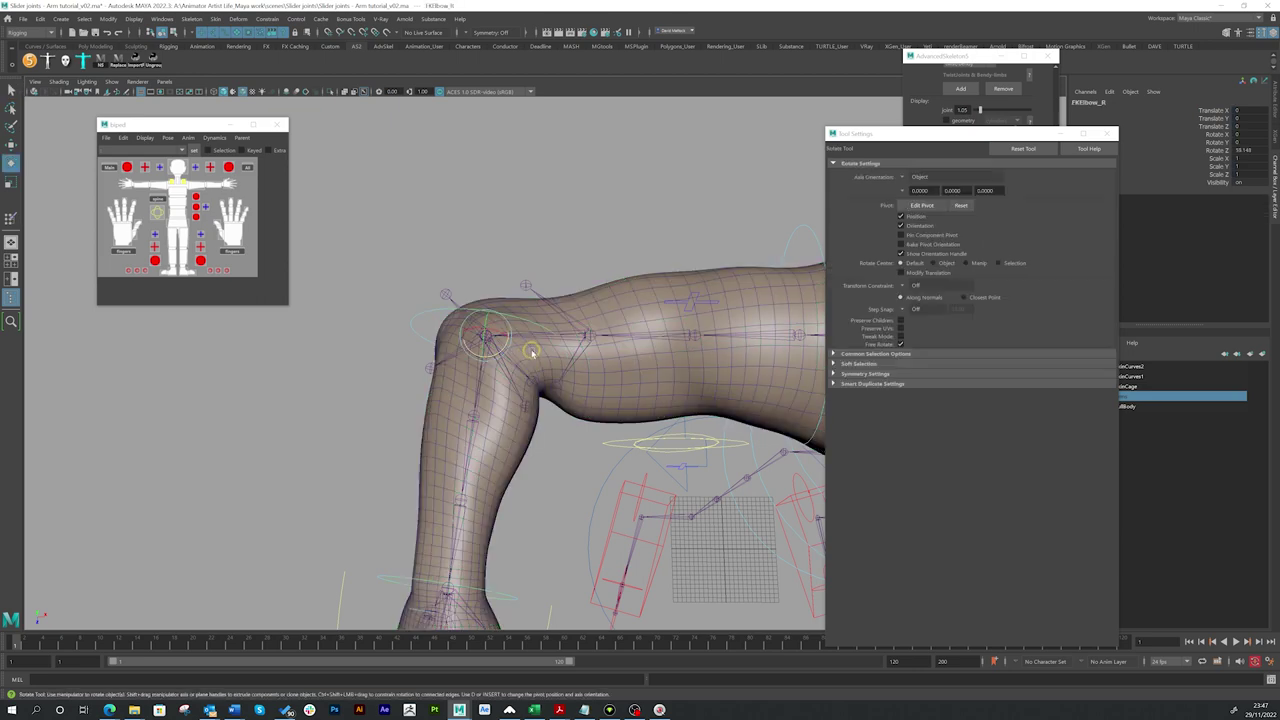
drag(503, 349, 360, 231)
Hide the joints and the wireframe overlay in the viewport to show the clean shaded arm.
click(112, 81)
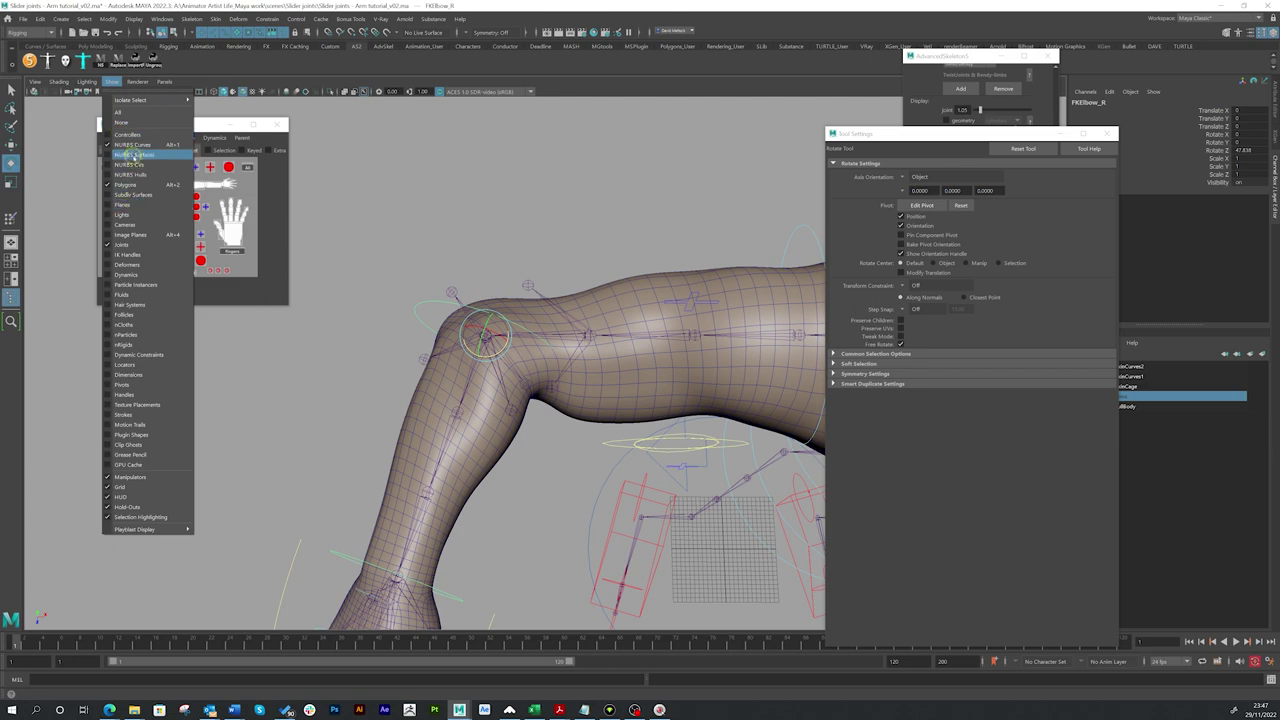
click(125, 244)
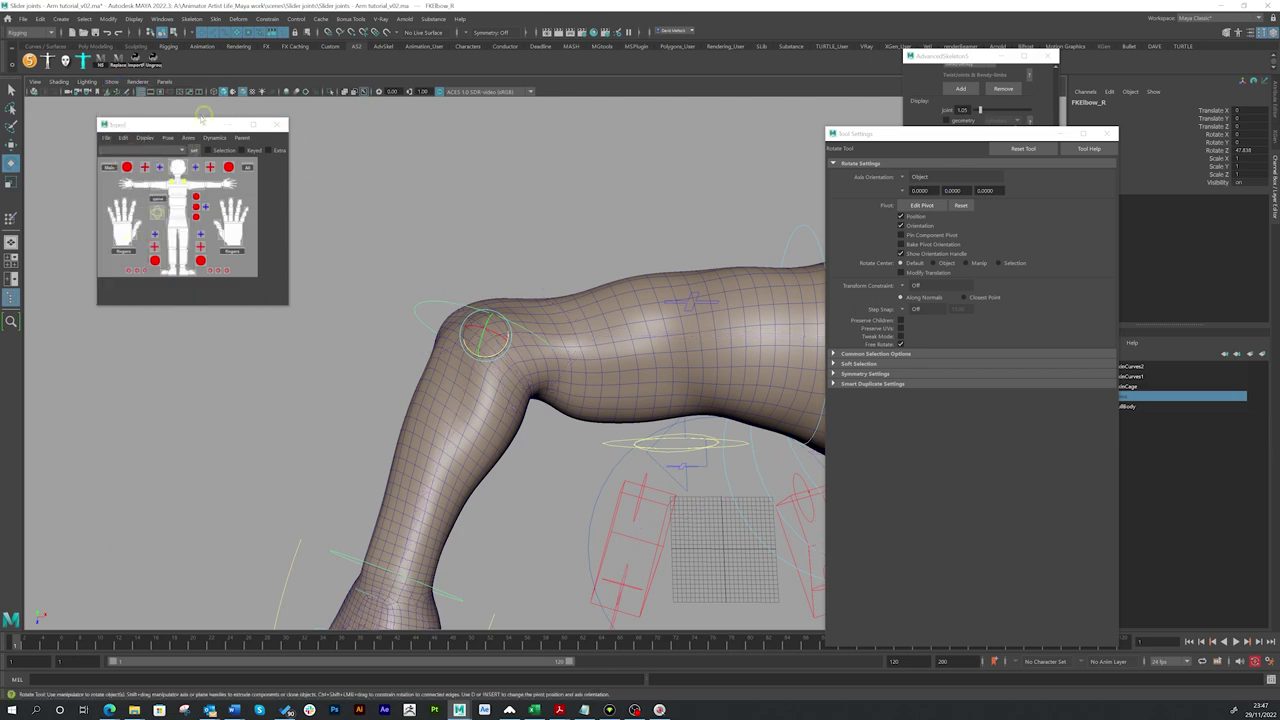
click(238, 92)
Bend the right elbow back and forth with FKElbow_R to check the deformation on the shaded mesh.
mouse_move(437, 214)
alt+mouse_down()
mouse_move(491, 337)
mouse_move(531, 262)
mouse_move(531, 280)
alt+mouse_up()
drag(504, 323, 507, 358)
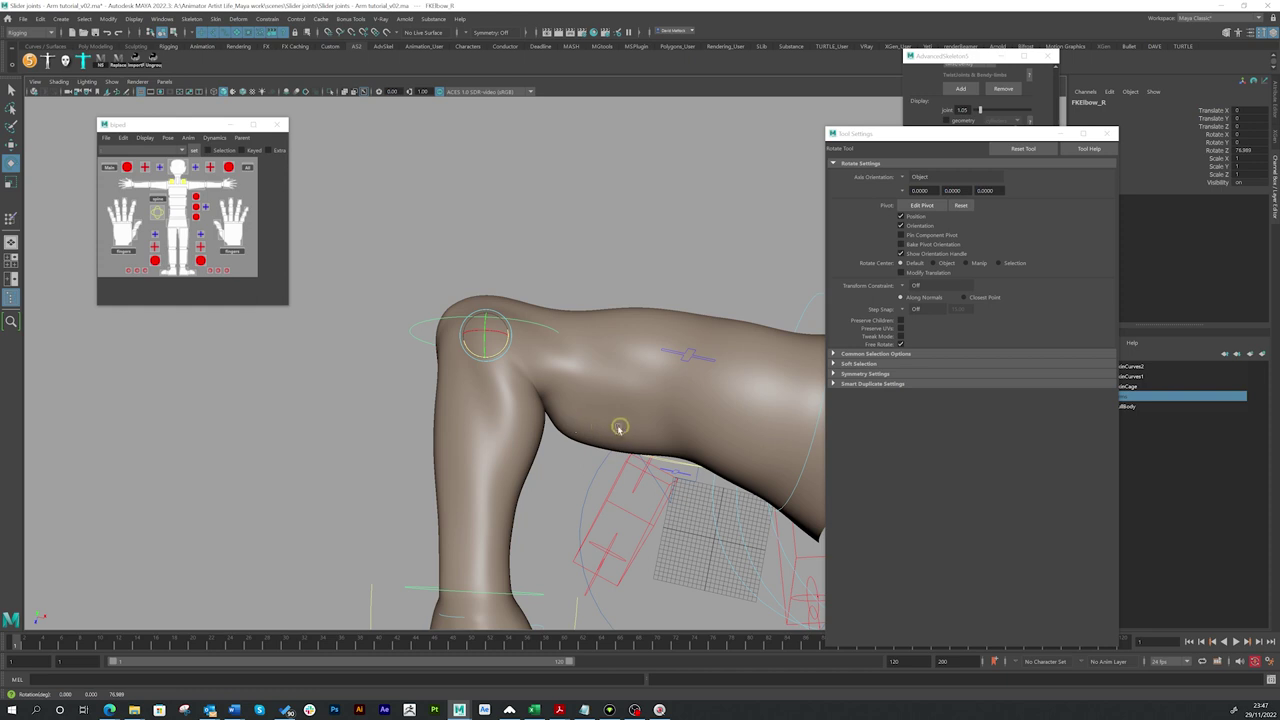
drag(497, 344, 555, 406)
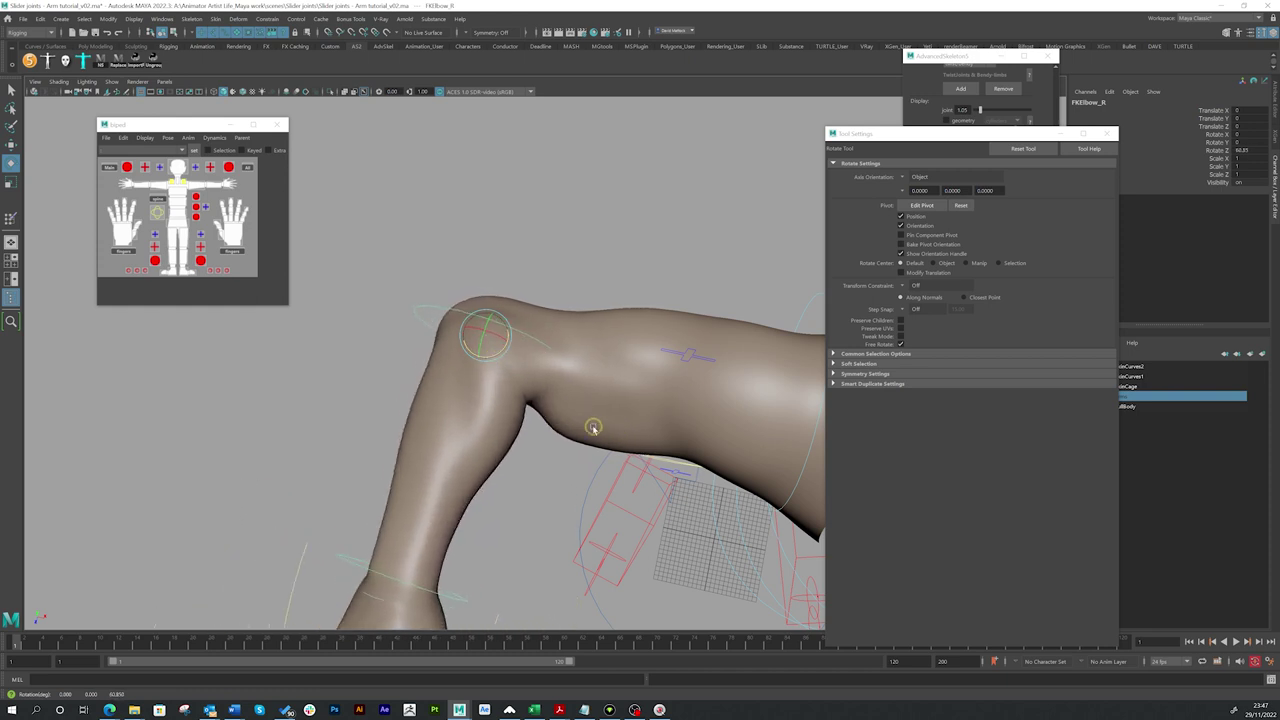
Reopen Paint Skin Weights on the Arms_only mesh and compare the Elbow_R_startSlider0 and Elbow_R_startSlider2 weights.
click(591, 366)
key(y)
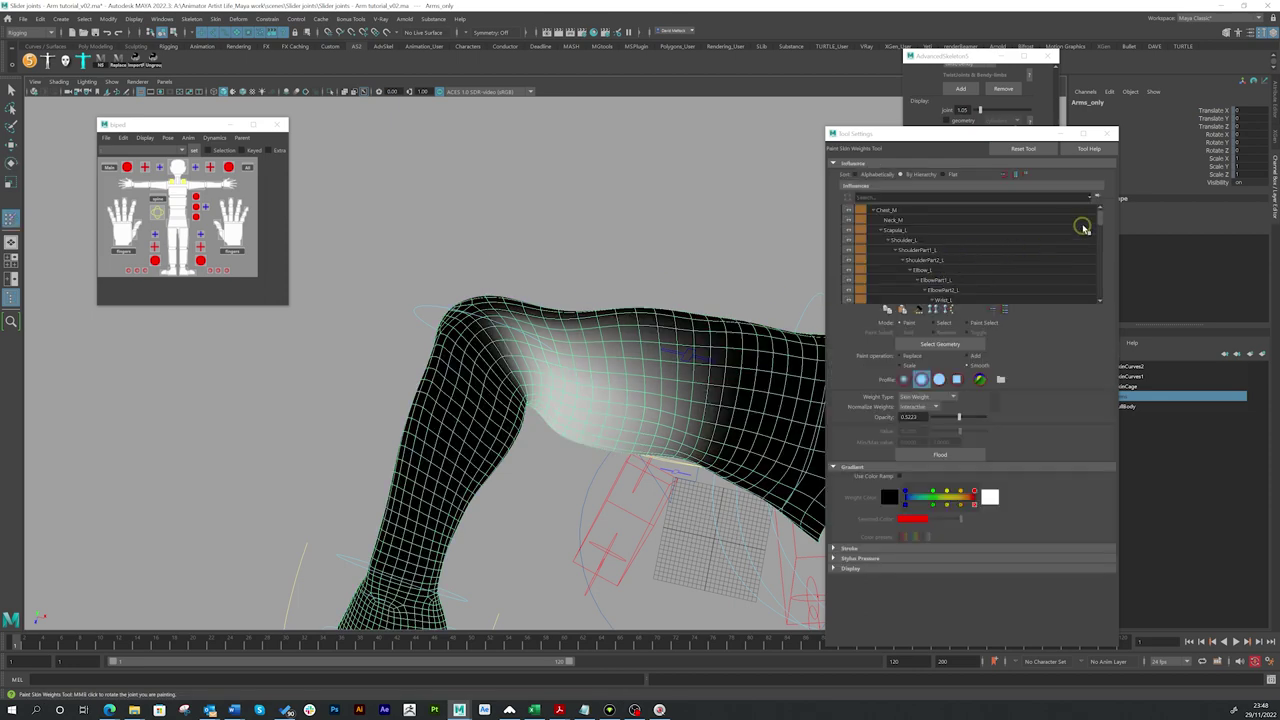
scroll(1097, 225, down, 6)
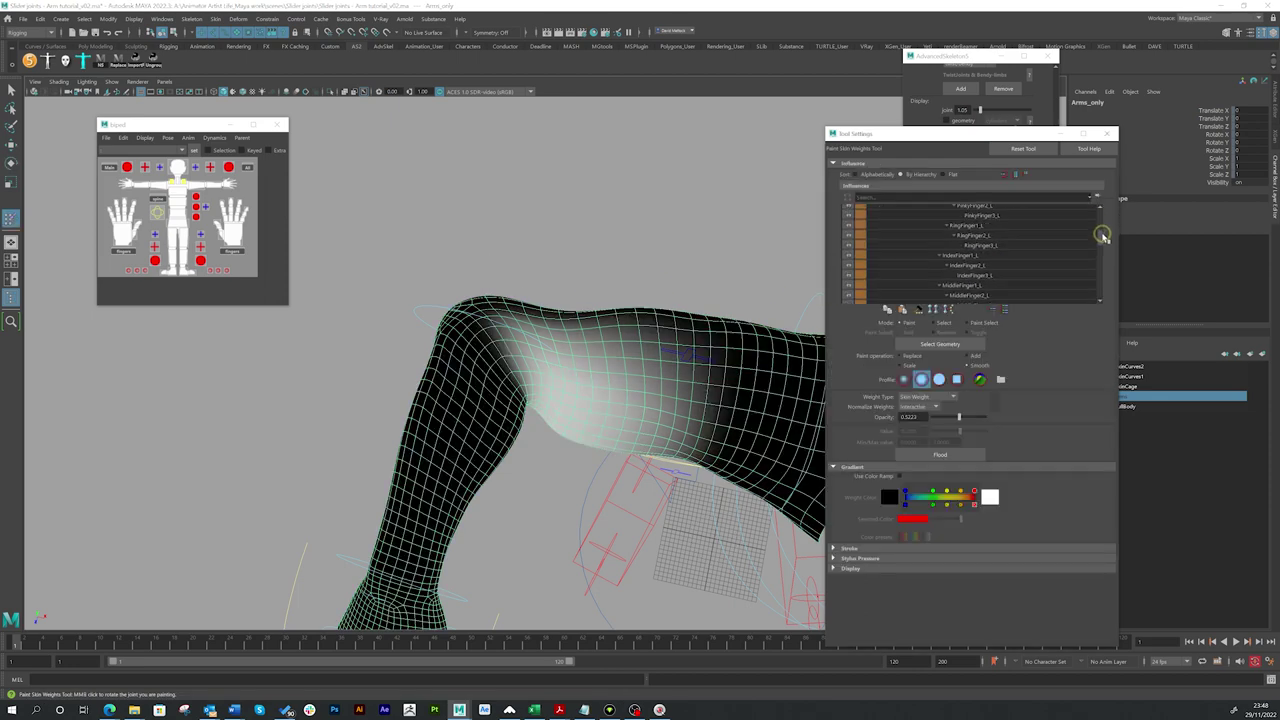
drag(1102, 242, 1101, 262)
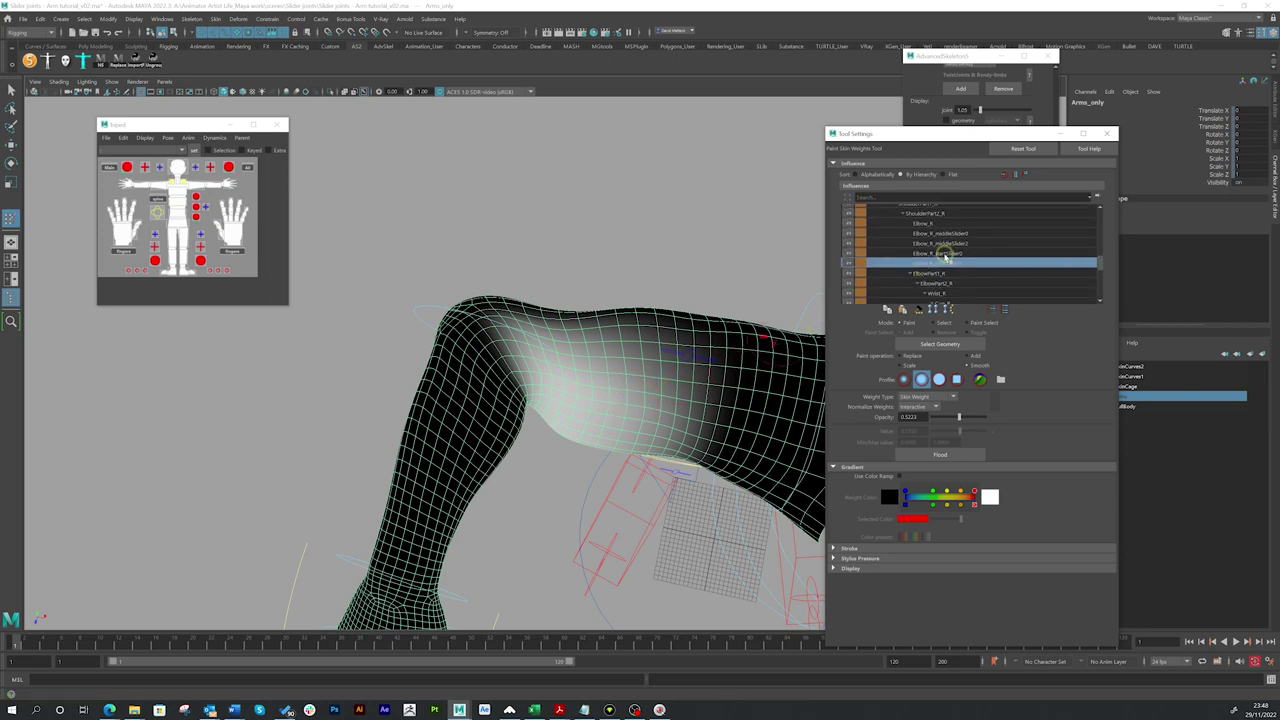
alt+drag(600, 380, 774, 328)
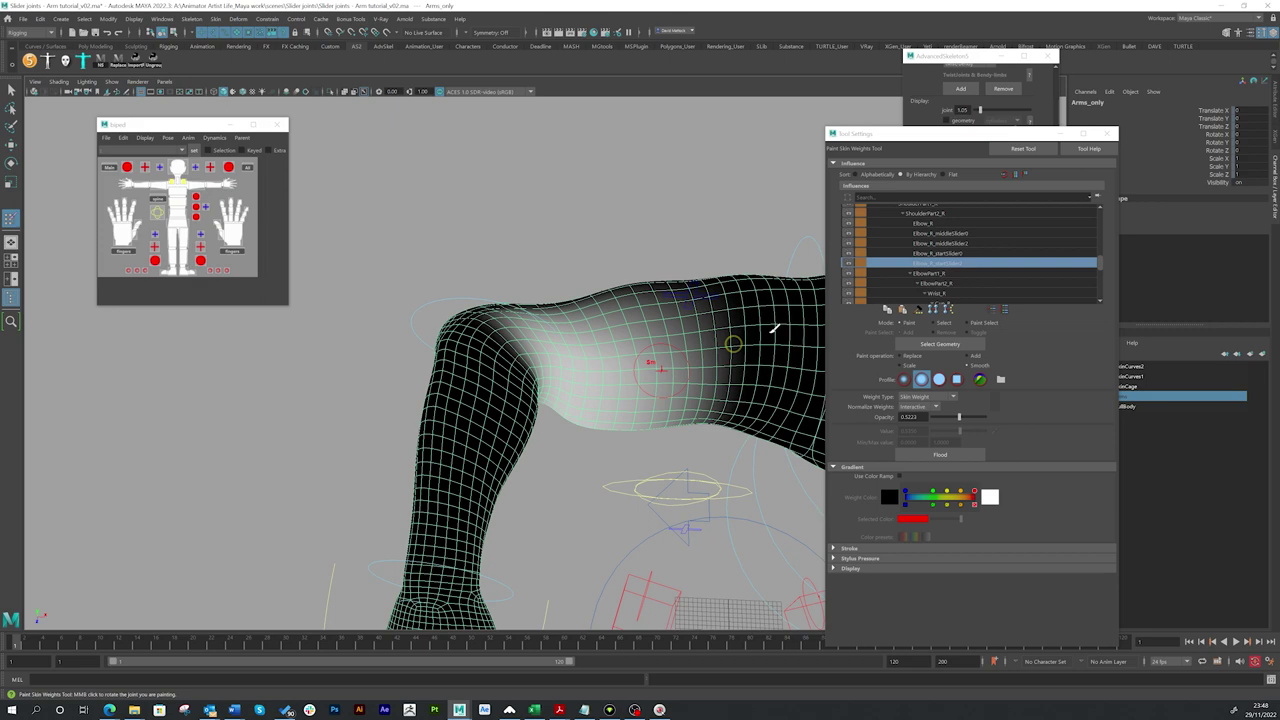
click(946, 253)
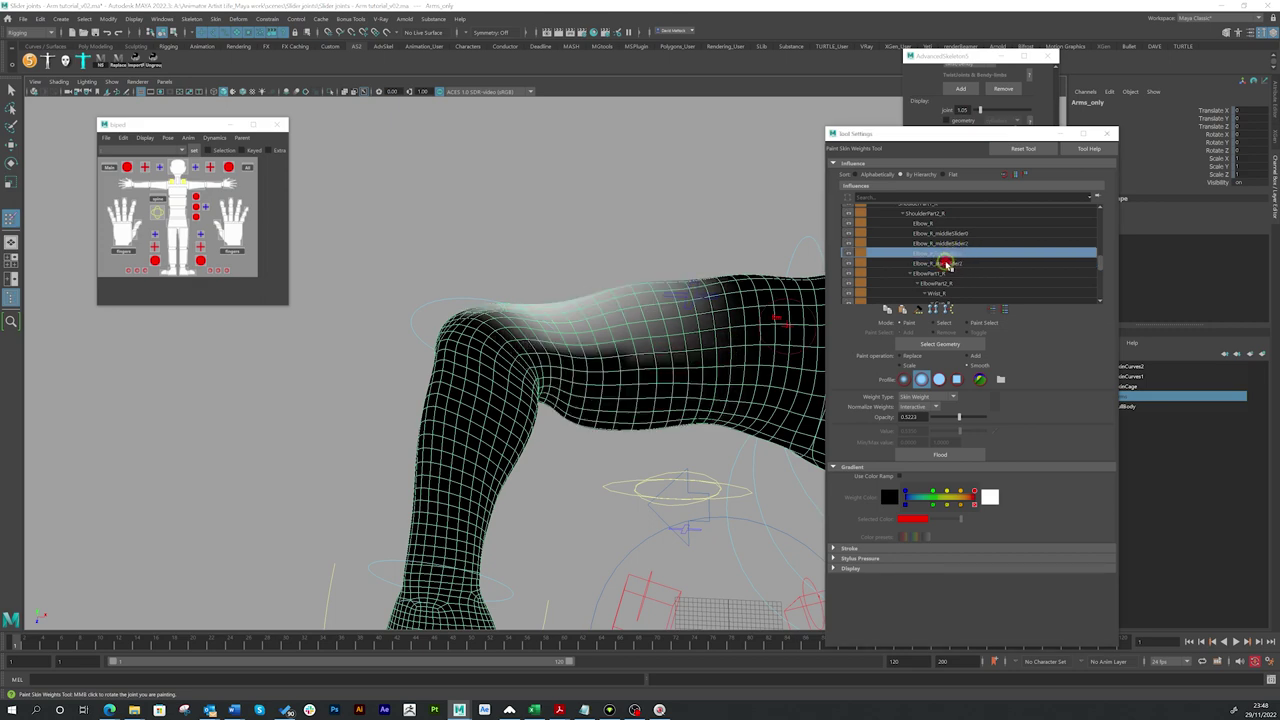
click(946, 263)
Paint Elbow_R_startSlider2 weights near the inner elbow using the Add and Replace operations, undo the last change and leave weight painting.
click(967, 356)
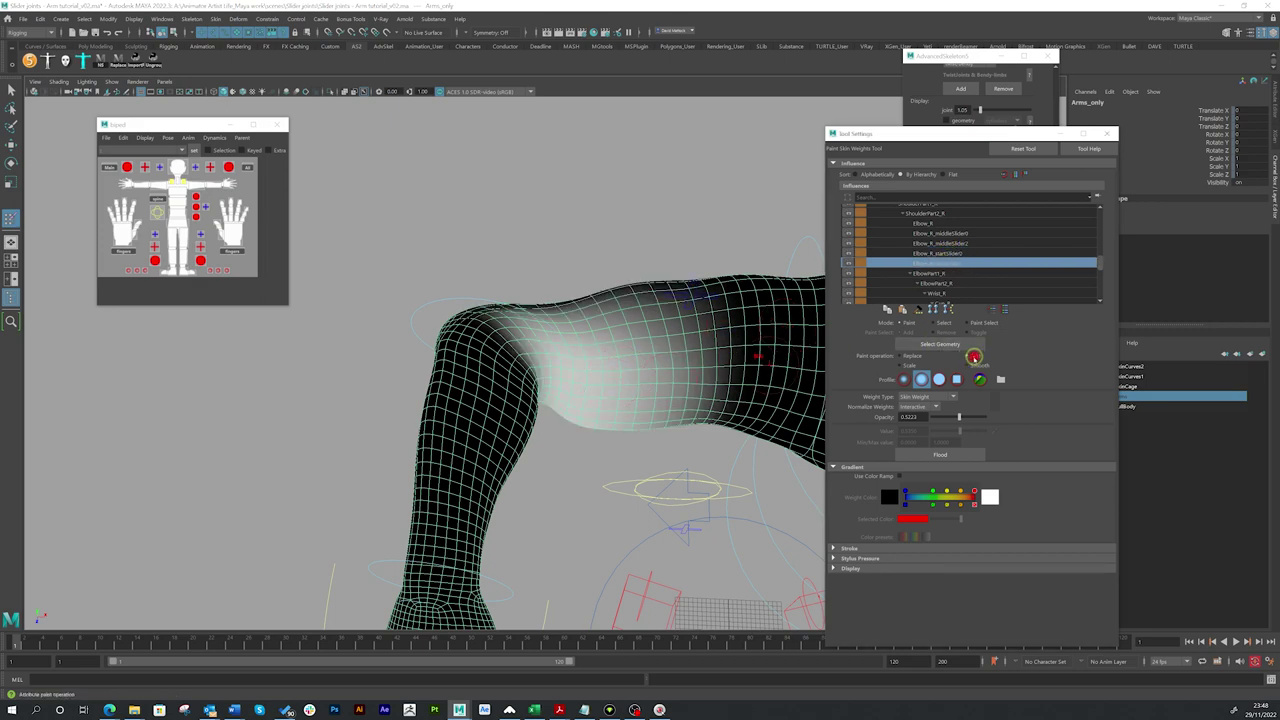
mouse_move(582, 388)
mouse_down()
mouse_move(552, 391)
mouse_move(565, 410)
mouse_move(571, 357)
mouse_move(551, 289)
mouse_move(609, 423)
mouse_move(786, 300)
mouse_up()
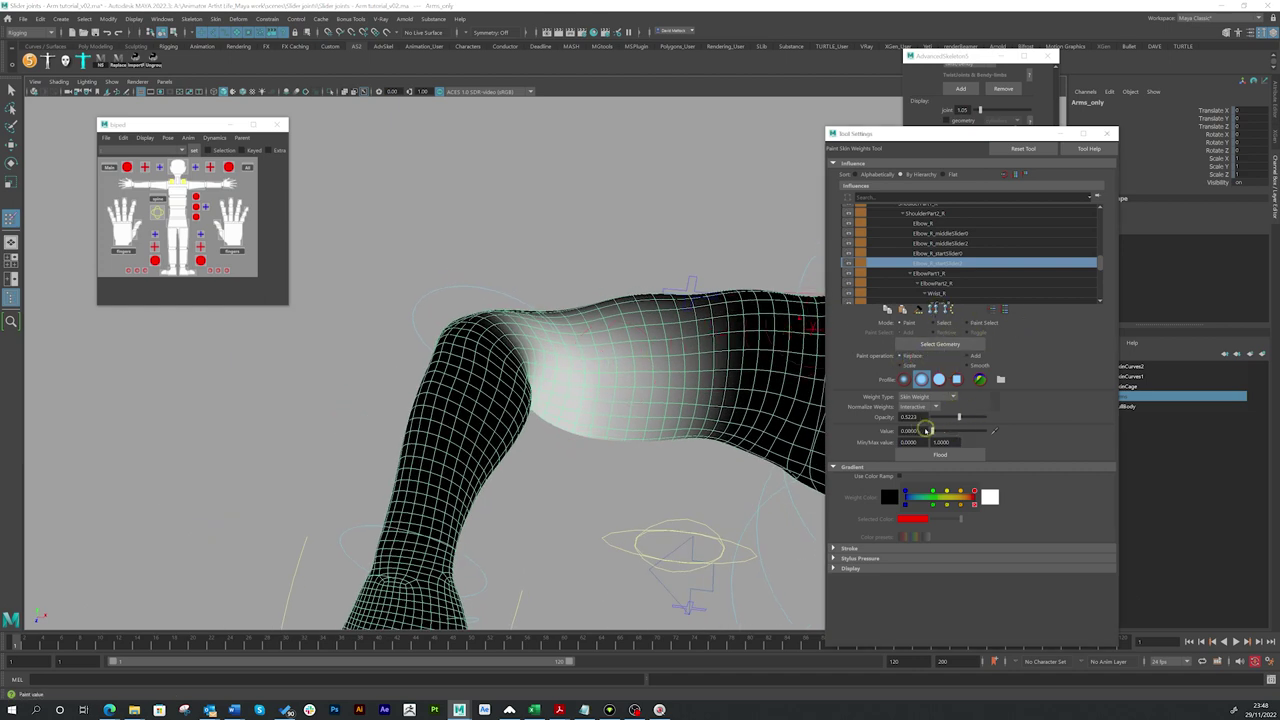
mouse_move(634, 361)
alt+mouse_down()
mouse_move(703, 357)
mouse_move(688, 391)
mouse_move(697, 377)
mouse_move(663, 267)
mouse_move(701, 272)
mouse_move(694, 320)
mouse_move(691, 306)
mouse_move(683, 320)
mouse_move(690, 345)
mouse_move(700, 330)
mouse_move(600, 295)
alt+mouse_up()
key(ctrl+z)
key(q)
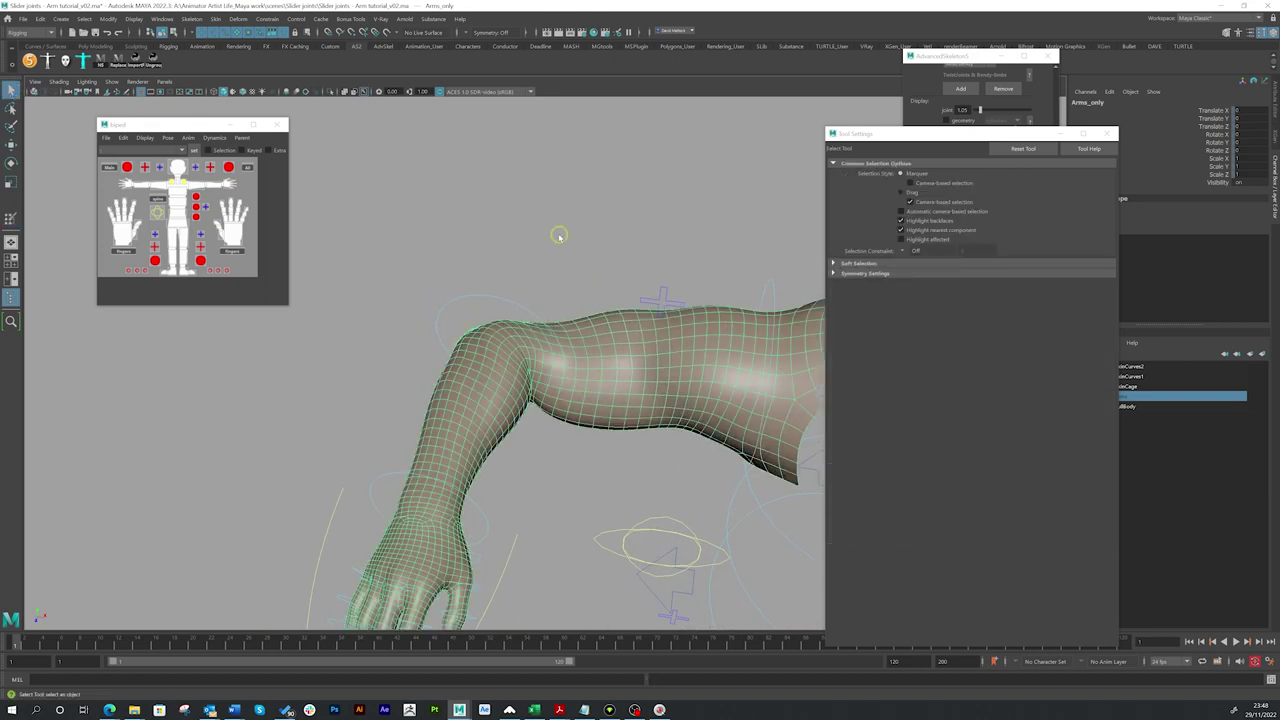
Rotate the FKElbow_R control and examine the bent right elbow's deformation from several angles.
alt+drag(559, 236, 549, 266)
drag(438, 328, 512, 360)
key(e)
alt+drag(589, 369, 518, 335)
alt+right_drag(519, 337, 614, 330)
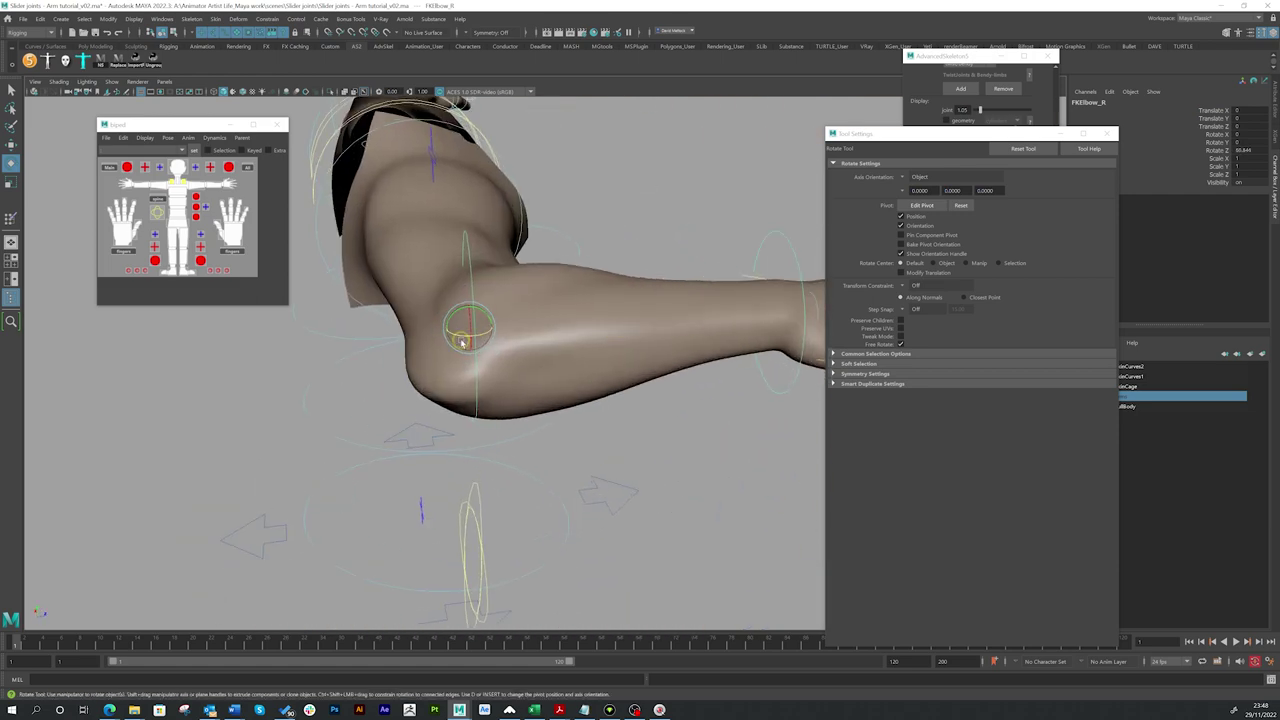
mouse_move(461, 342)
mouse_down()
mouse_move(437, 334)
mouse_move(463, 340)
mouse_up()
alt+right_drag(463, 340, 446, 354)
alt+drag(446, 354, 503, 327)
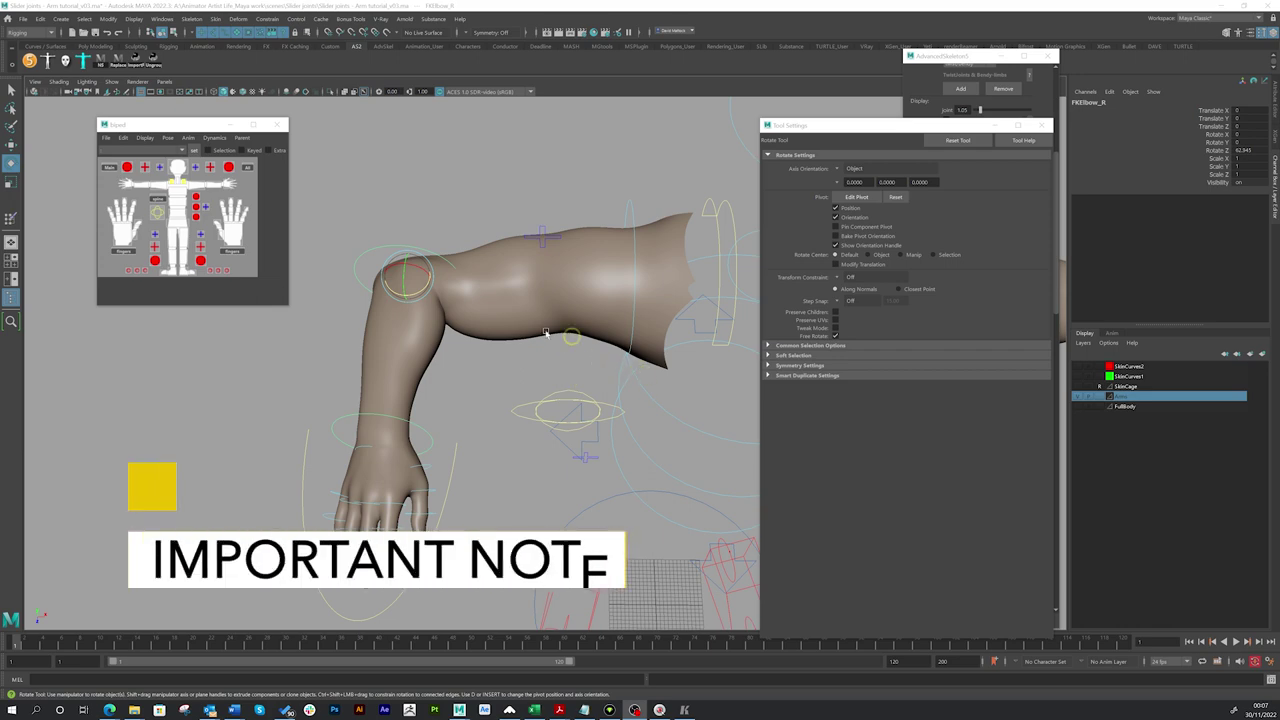
drag(484, 316, 540, 378)
mouse_move(544, 352)
alt+middle_down()
mouse_move(509, 393)
mouse_move(503, 376)
mouse_move(542, 359)
alt+middle_up()
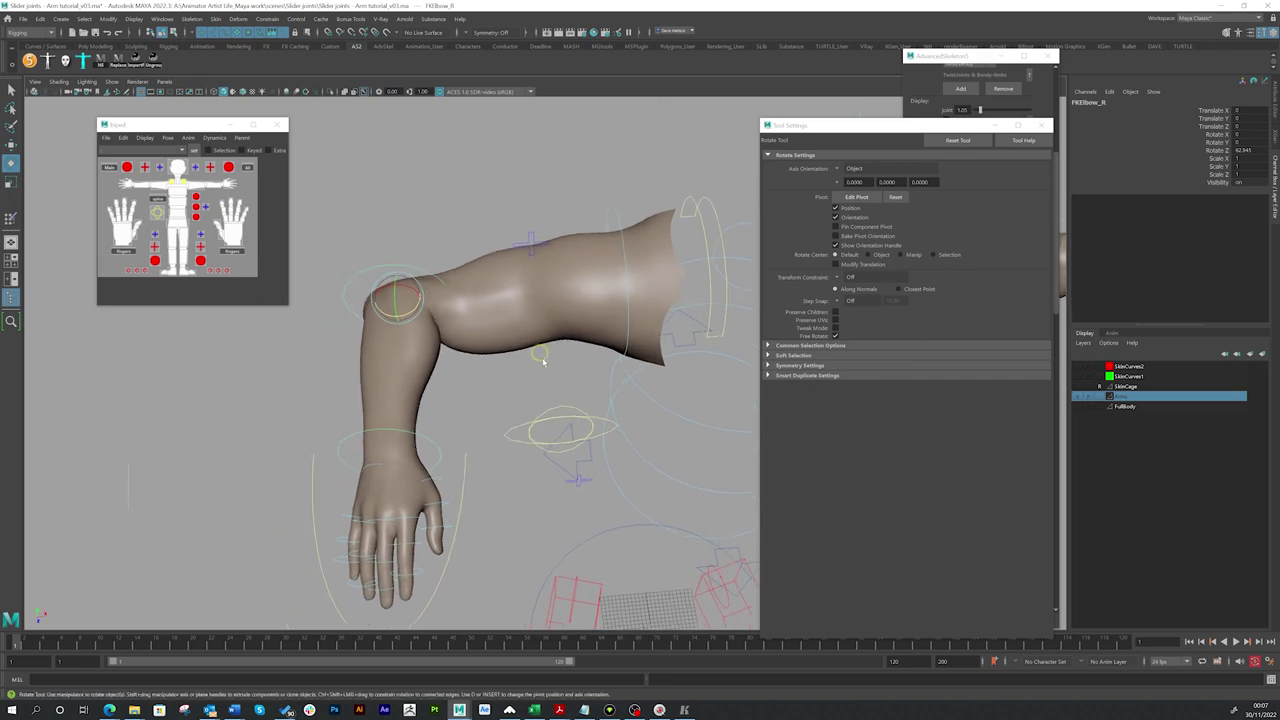
alt+drag(492, 382, 648, 270)
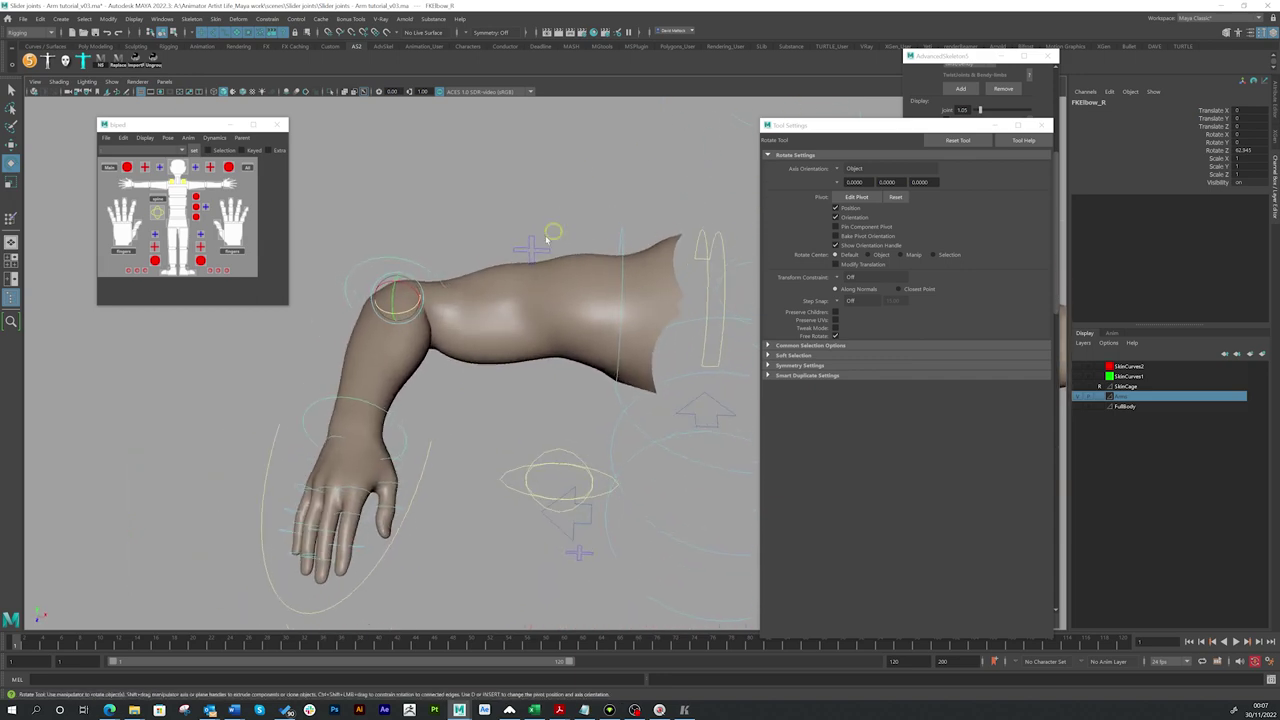
alt+drag(475, 331, 651, 229)
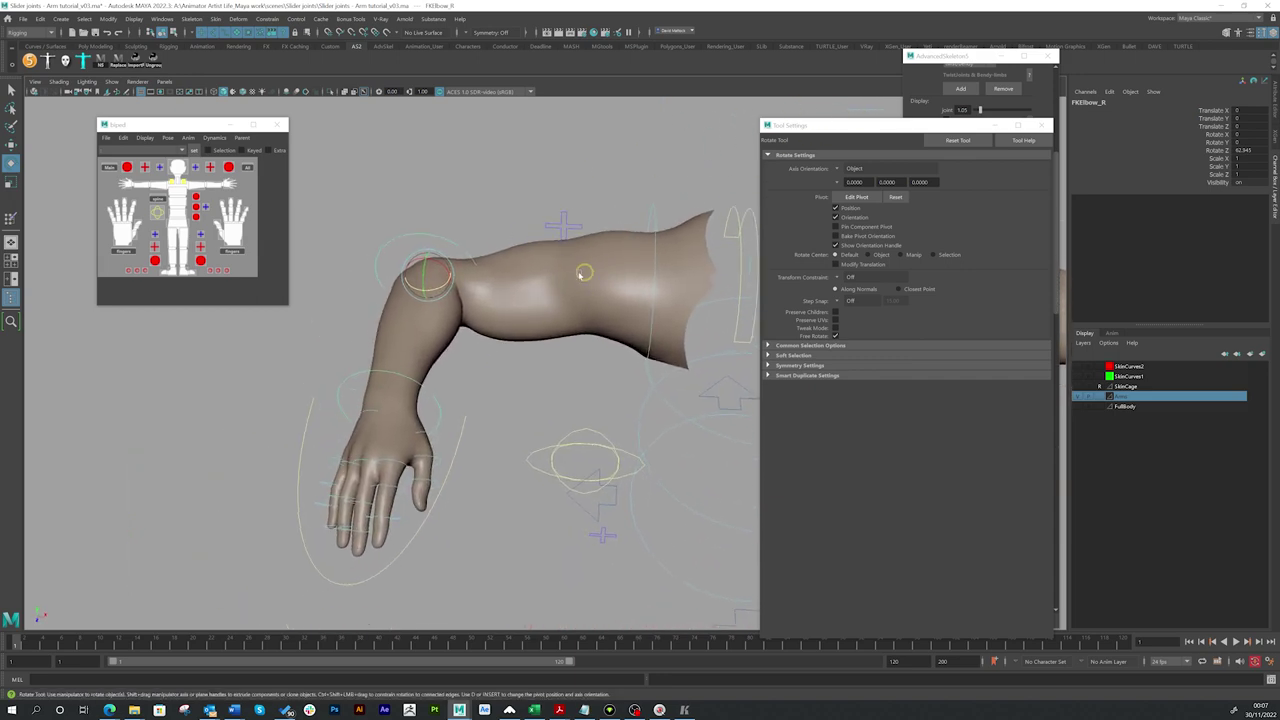
Locate the skin cage Copy weights controls in the AdvancedSkeleton window, and toggle the SkinCage layer's visibility on and off.
click(943, 57)
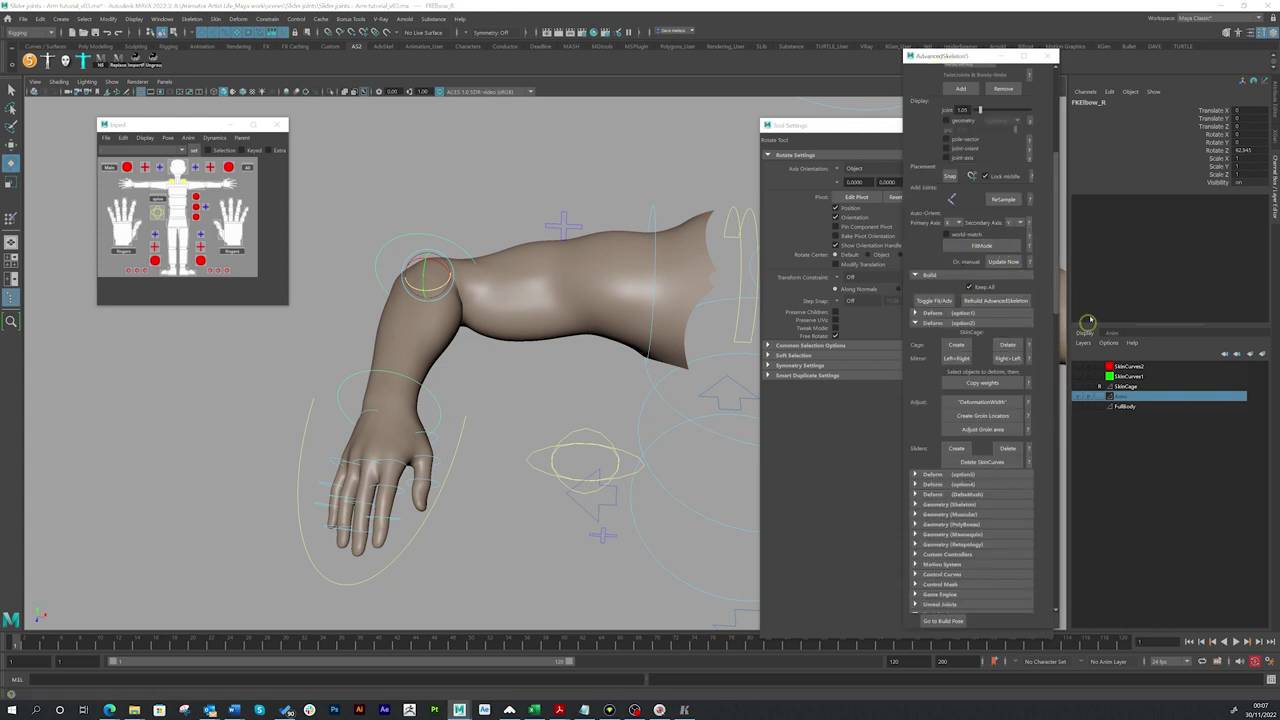
scroll(1052, 289, down, 3)
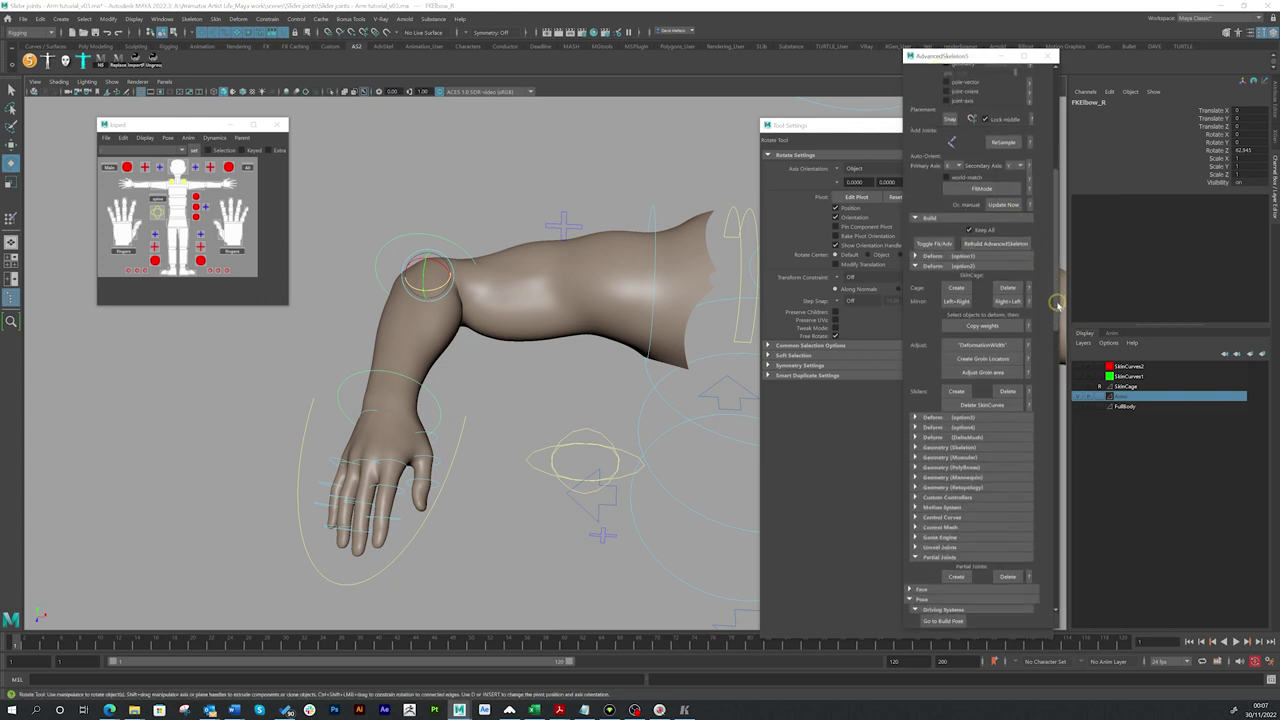
click(978, 306)
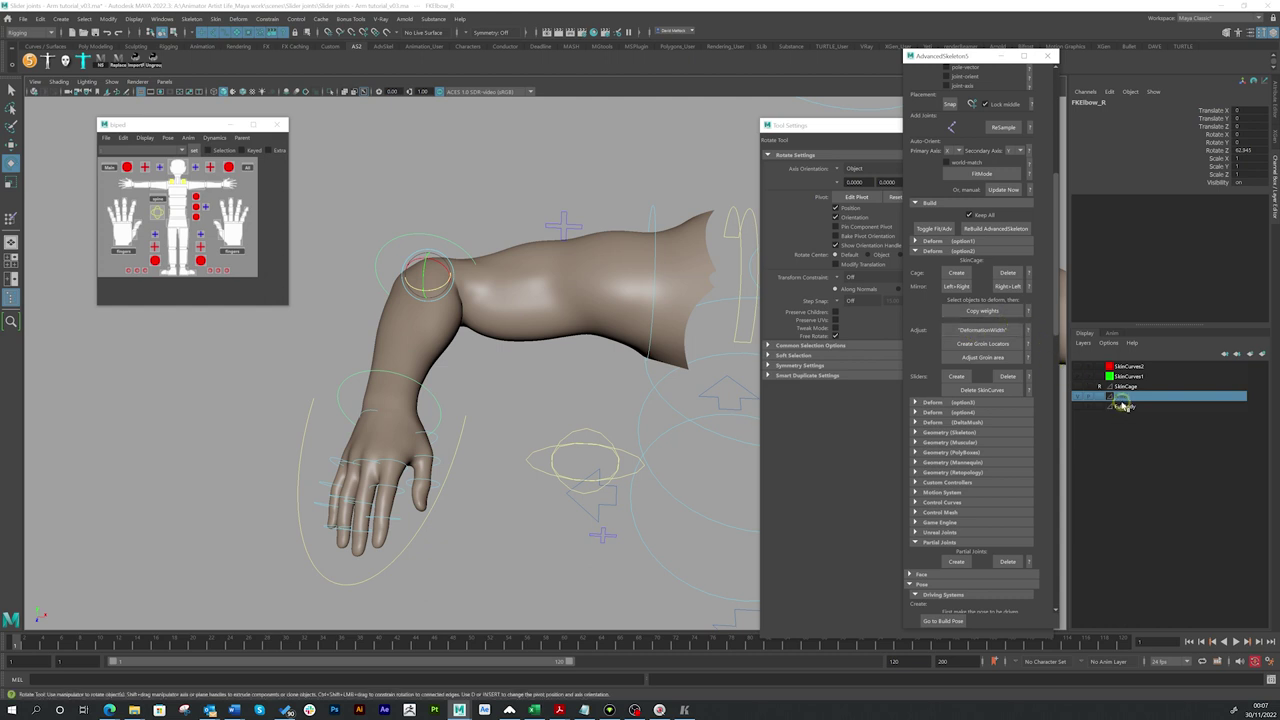
click(1078, 386)
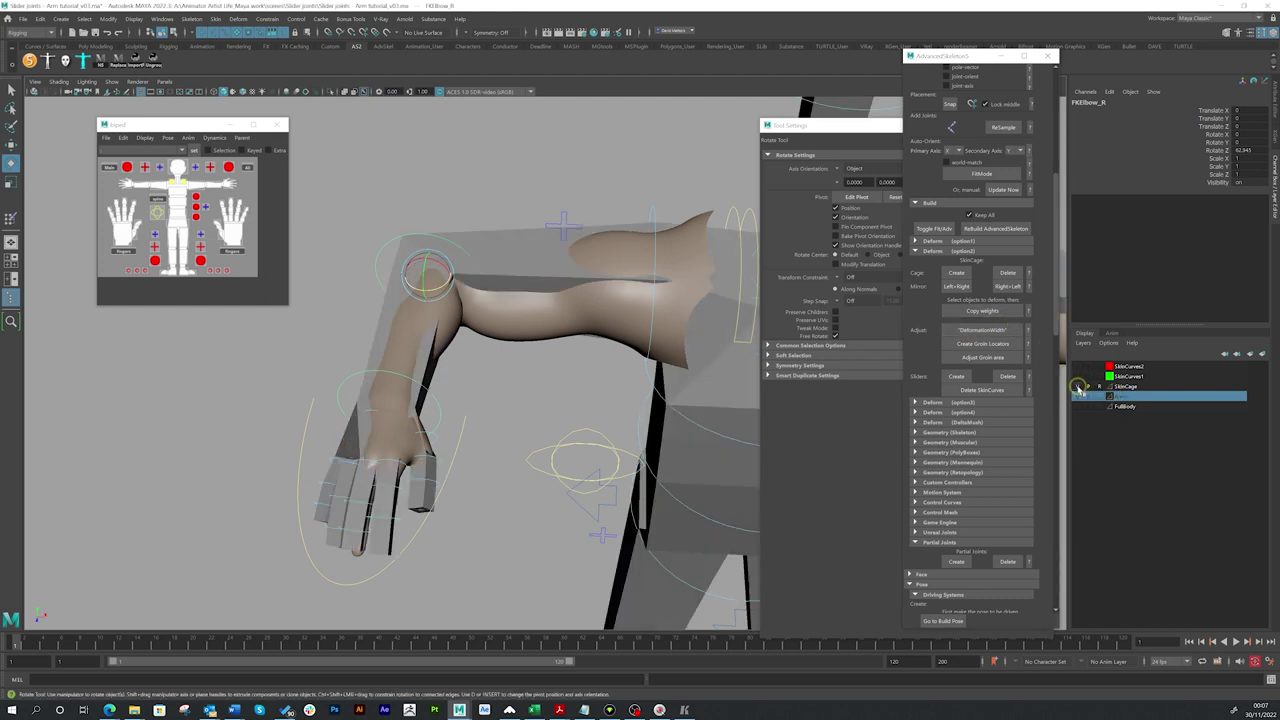
click(1078, 386)
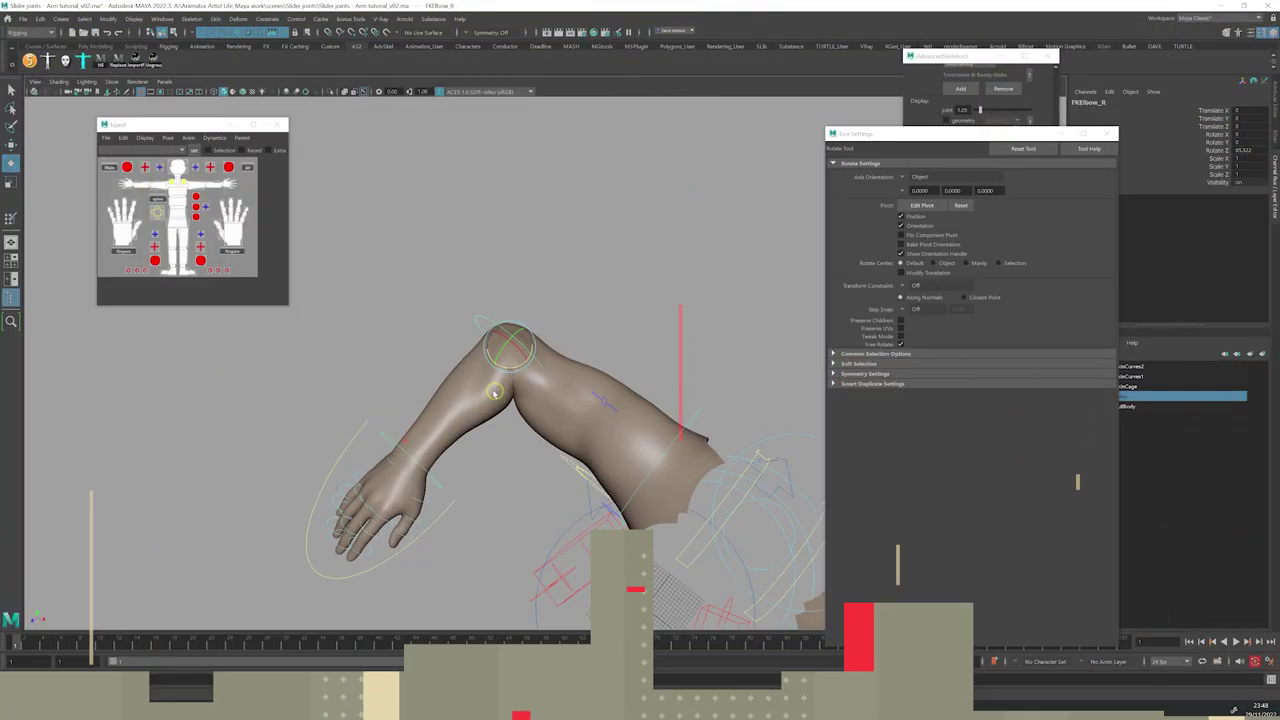
Examine the bent right elbow's deformation on the arm mesh from the front, the side and above.
alt+drag(494, 392, 597, 336)
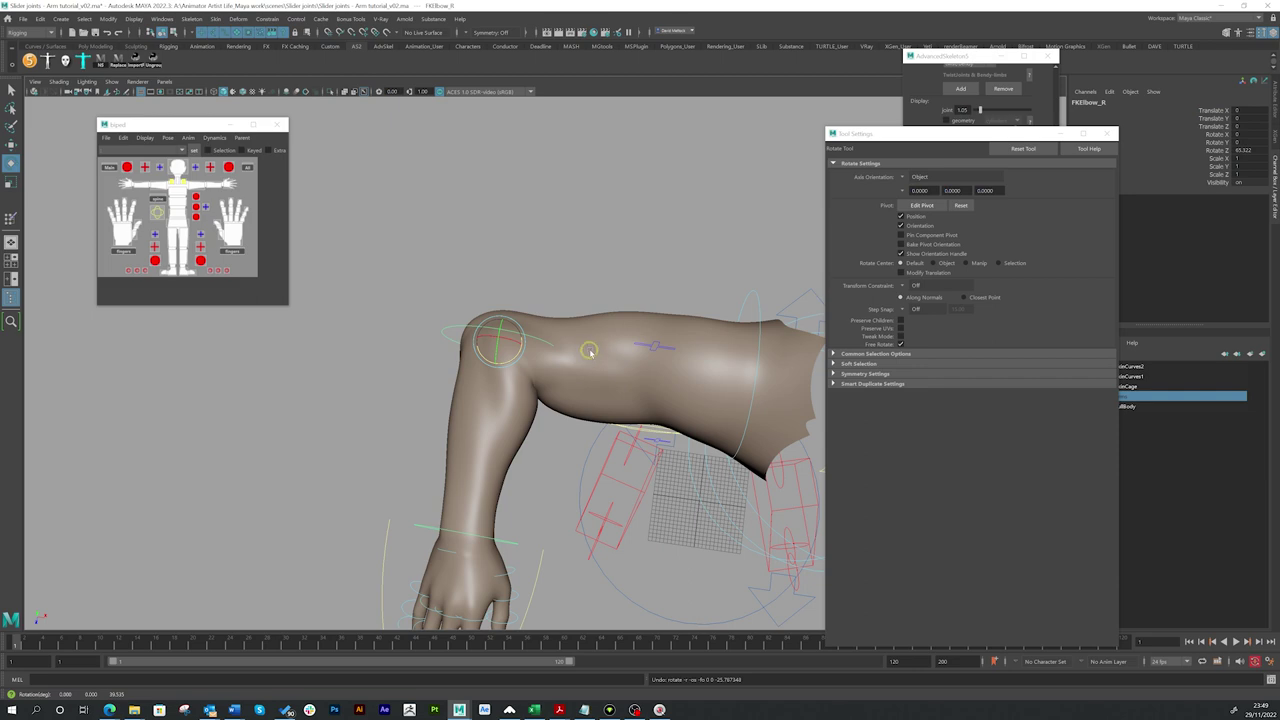
alt+drag(597, 373, 632, 310)
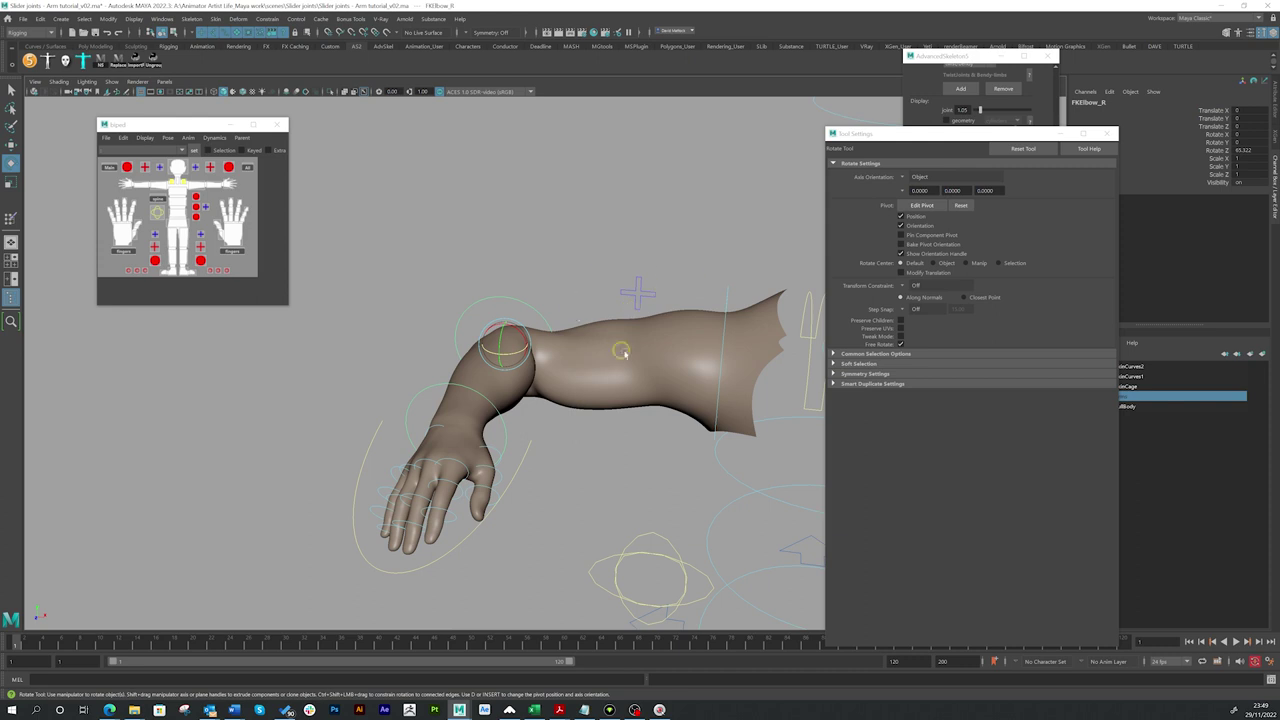
alt+drag(599, 363, 599, 327)
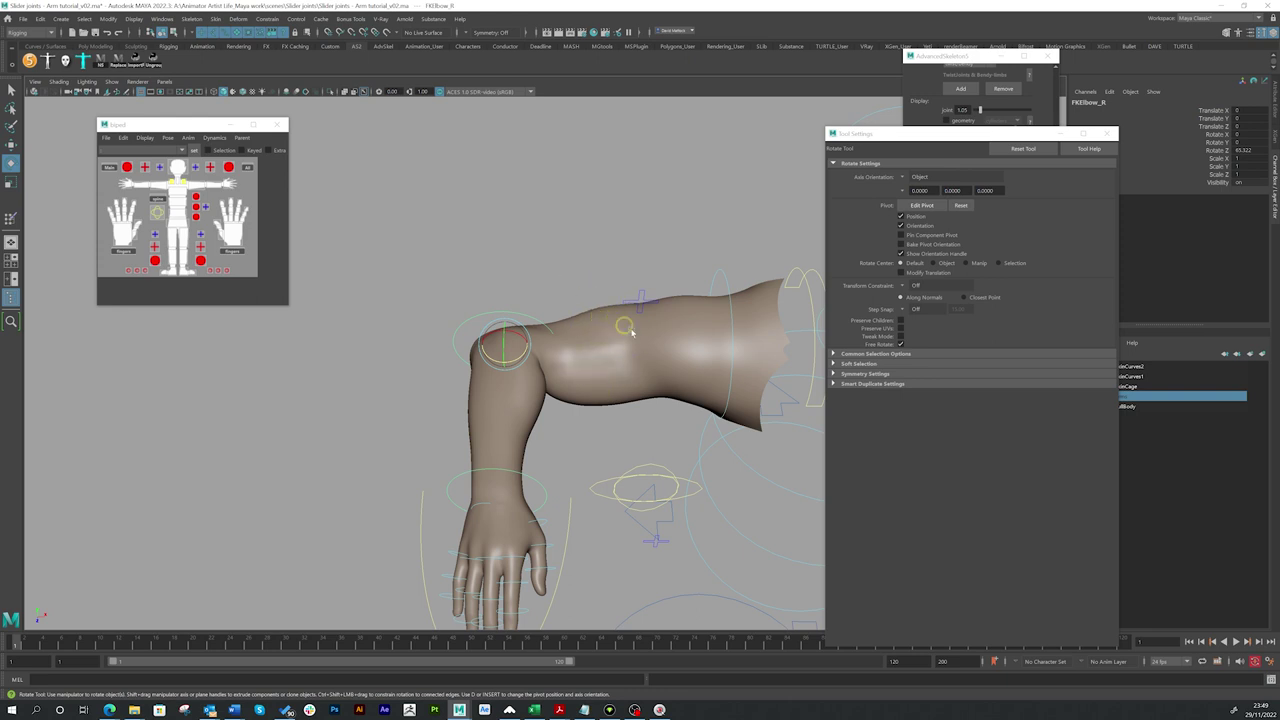
alt+drag(689, 331, 546, 290)
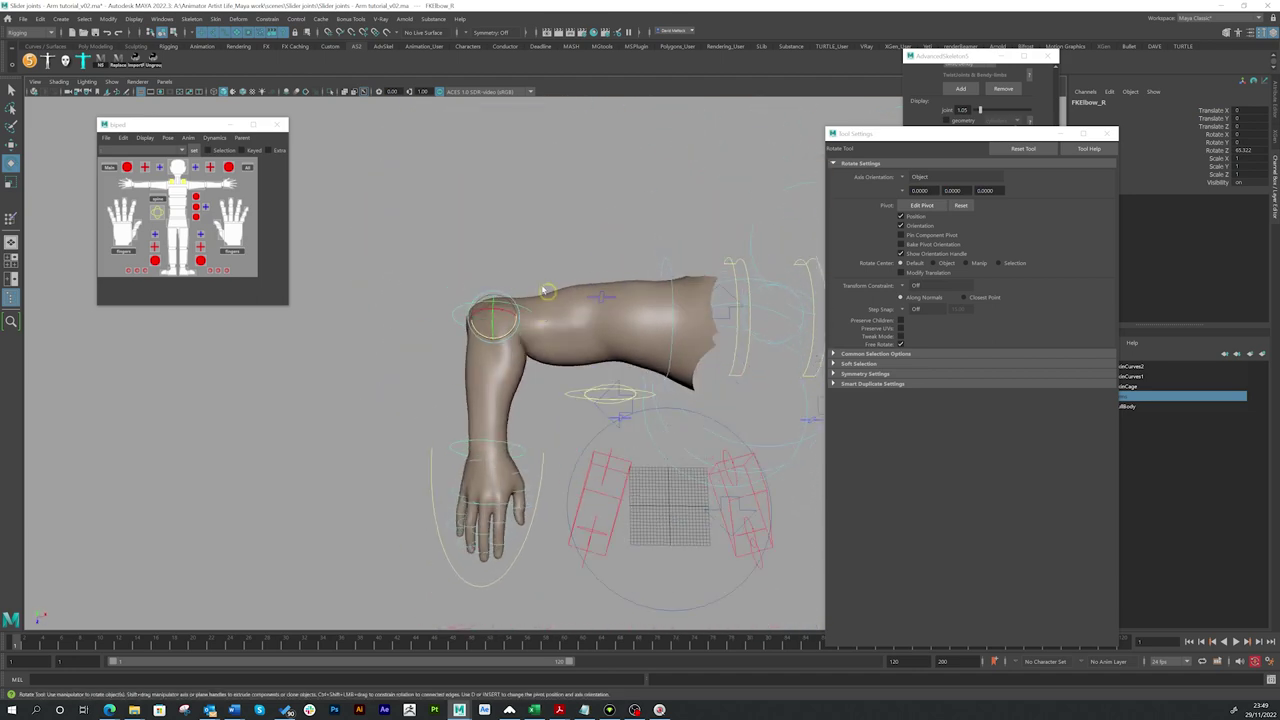
mouse_move(517, 422)
alt+mouse_down()
mouse_move(411, 397)
mouse_move(462, 362)
mouse_move(522, 352)
mouse_move(521, 397)
alt+mouse_up()
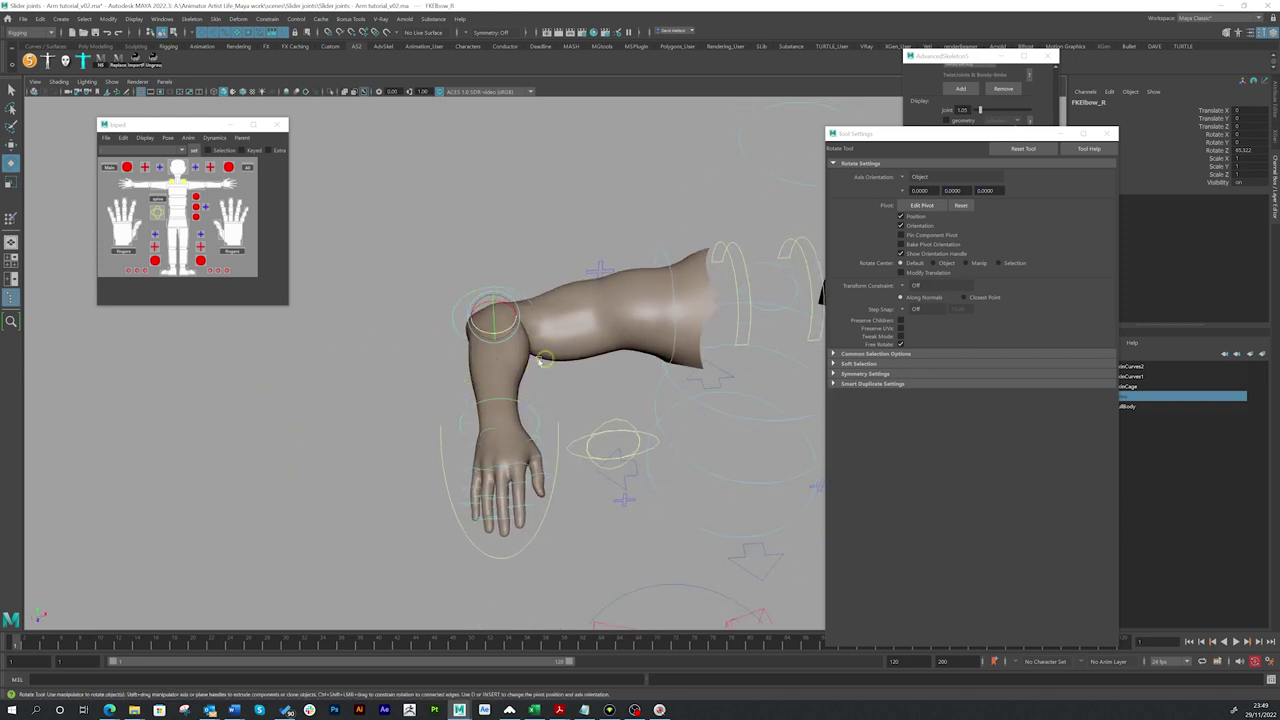
alt+drag(545, 390, 390, 424)
alt+drag(524, 369, 575, 305)
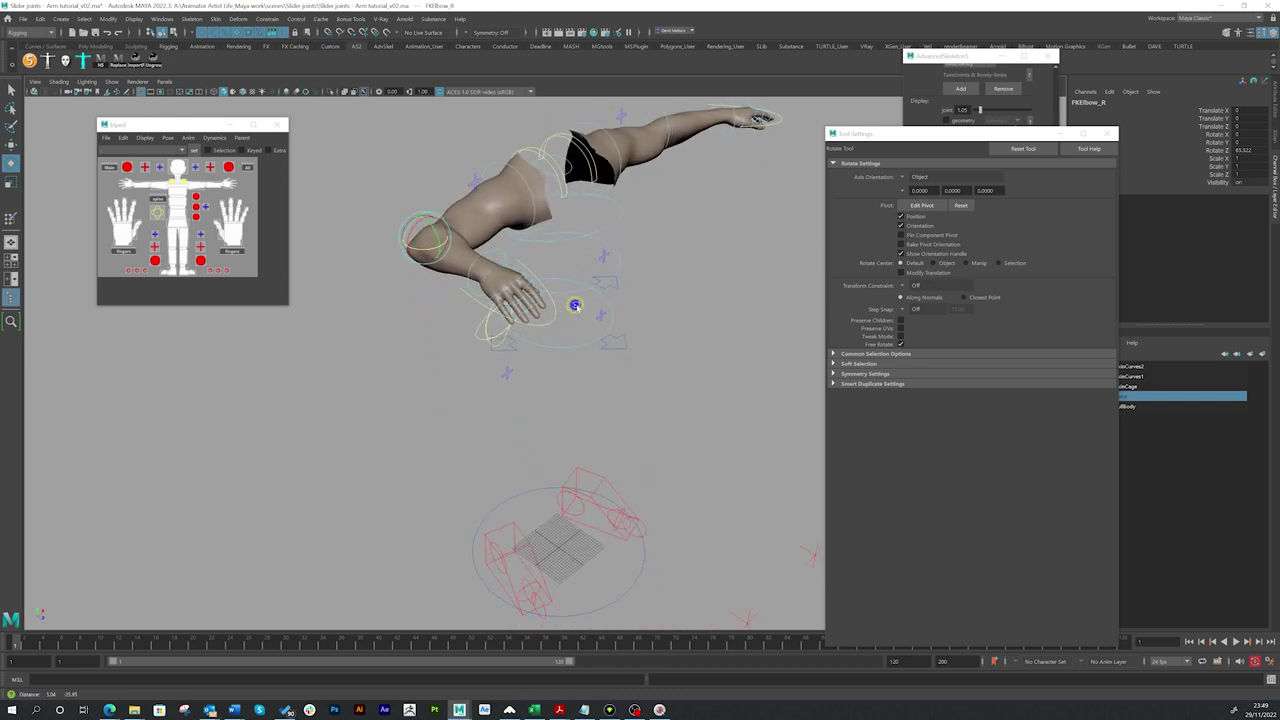
alt+drag(562, 410, 570, 356)
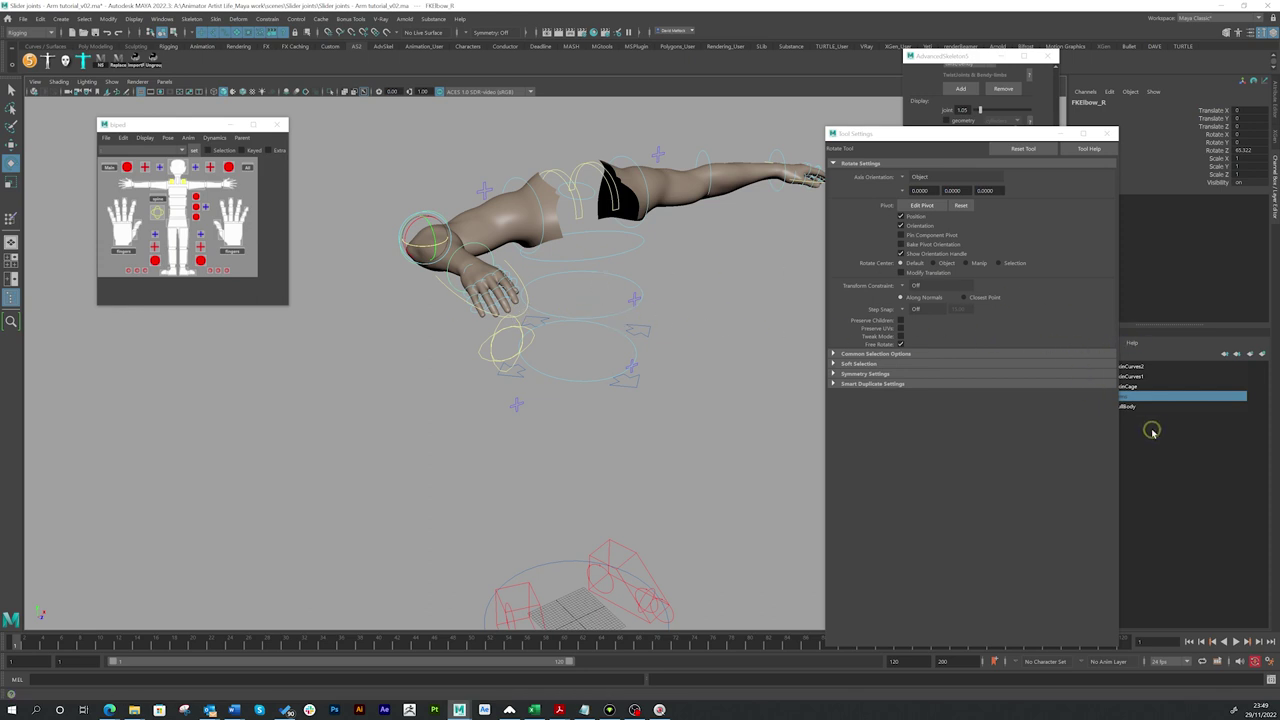
Move the Tool Settings window off the layer list, show the FullBody layer to inspect its arm up close, and hide it again.
click(1025, 146)
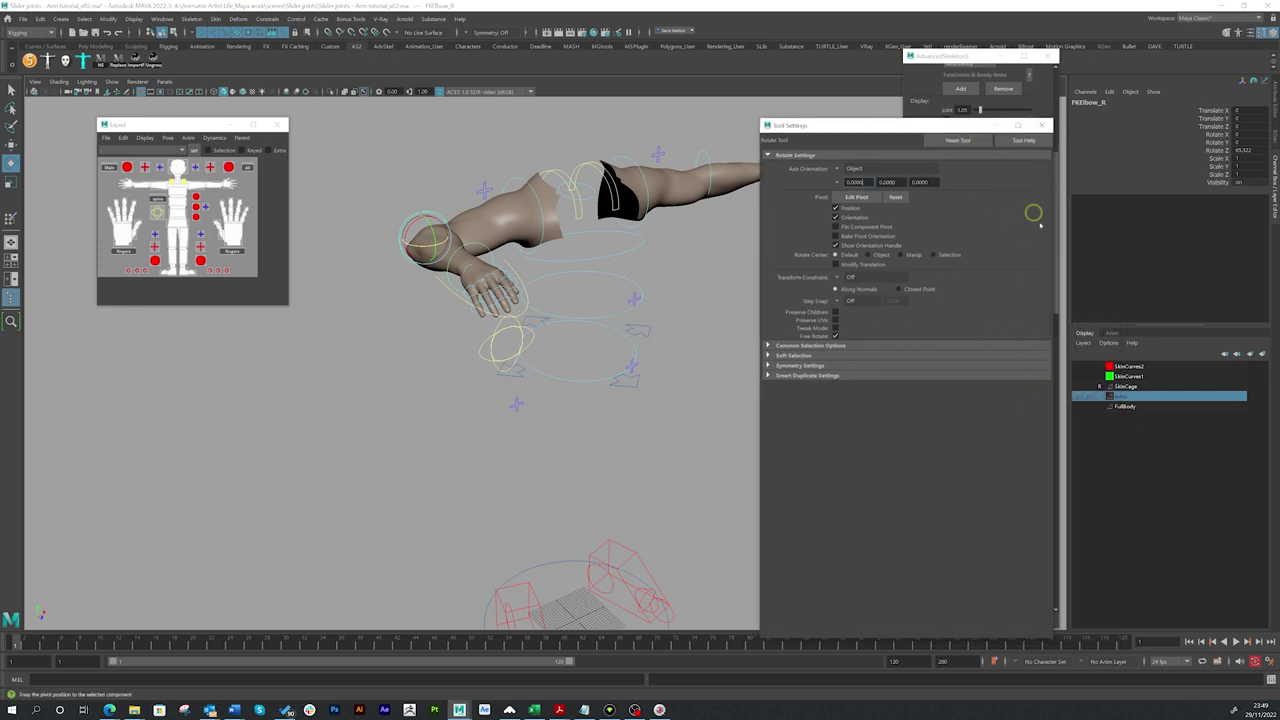
click(1077, 407)
alt+right_drag(425, 416, 551, 459)
alt+middle_drag(551, 459, 614, 360)
alt+drag(440, 400, 640, 405)
alt+middle_drag(540, 400, 716, 403)
alt+drag(440, 385, 520, 368)
alt+middle_drag(534, 323, 572, 380)
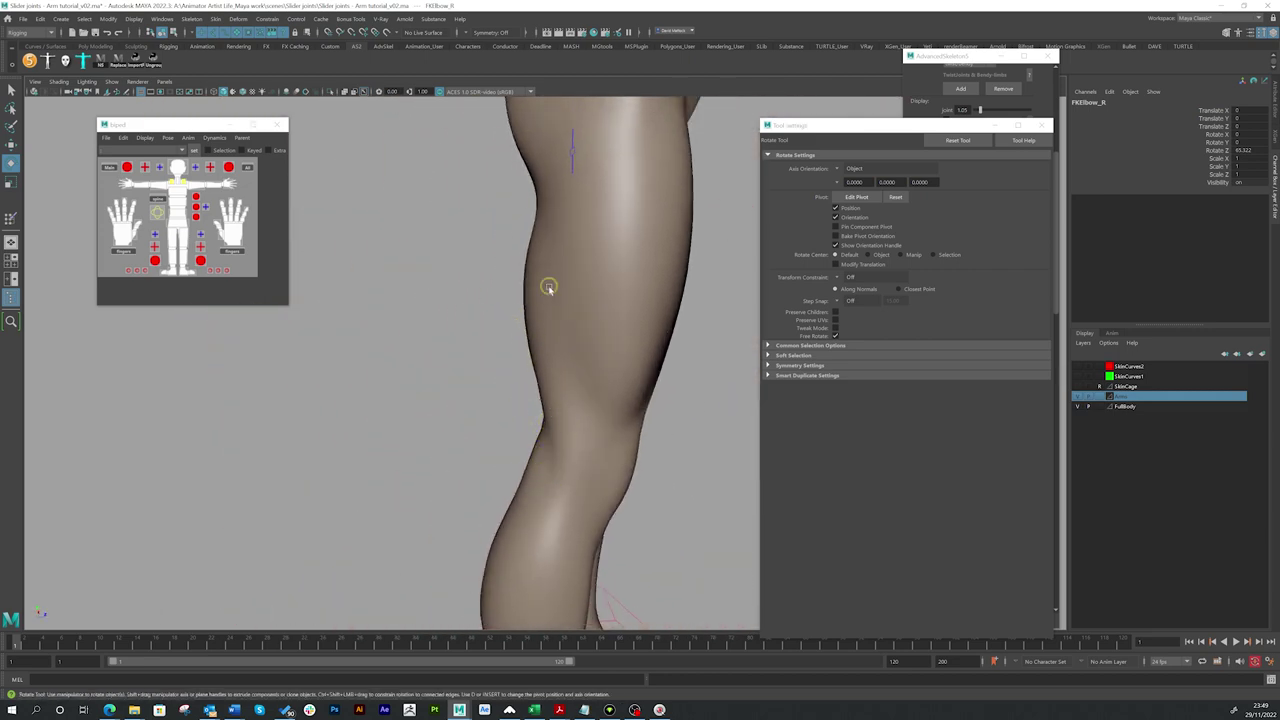
click(1080, 408)
Inspect the bent right elbow and forearm on the arms-only mesh from the front and slightly above.
alt+middle_drag(660, 383, 503, 362)
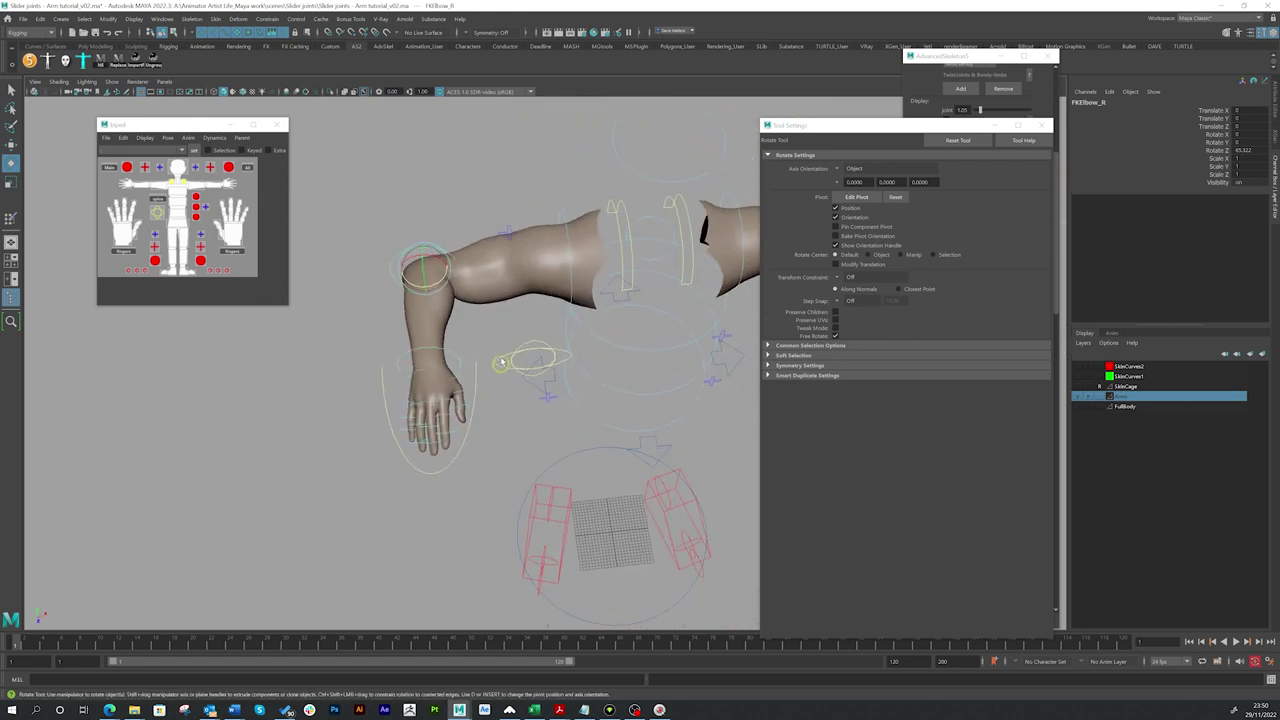
alt+drag(505, 341, 480, 366)
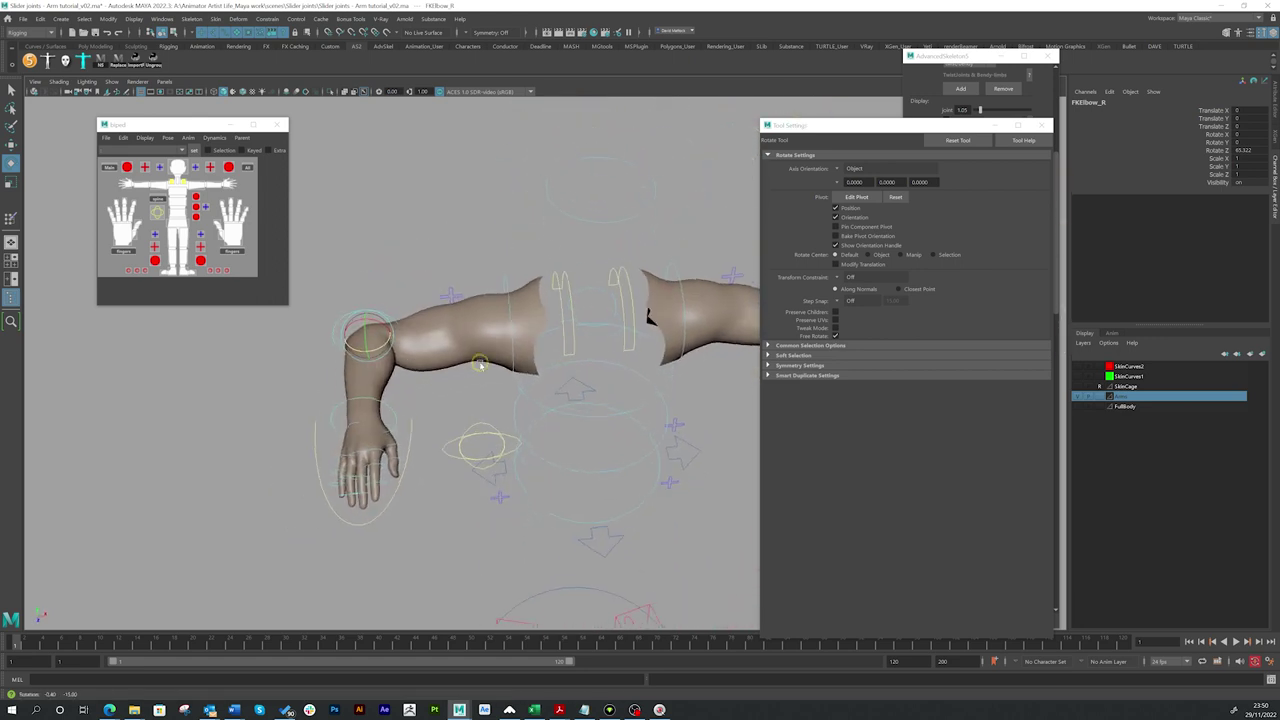
alt+right_drag(480, 366, 487, 362)
alt+middle_drag(487, 362, 498, 367)
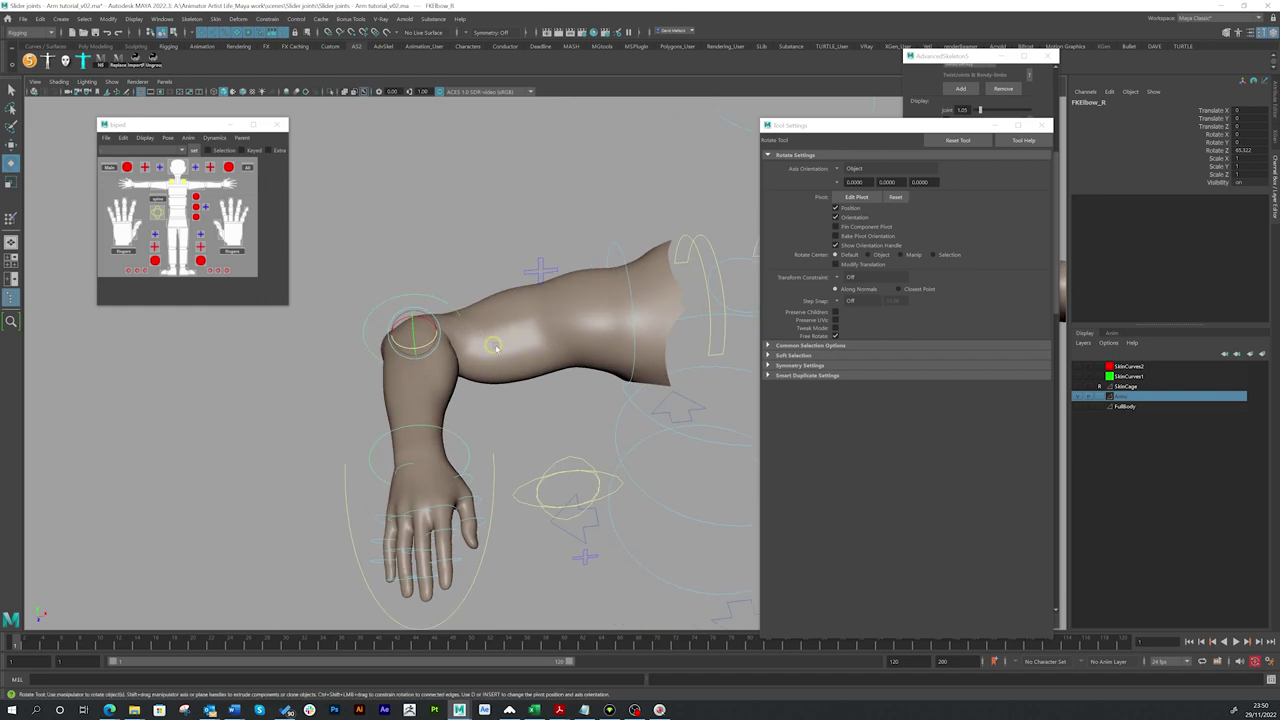
alt+drag(541, 420, 555, 362)
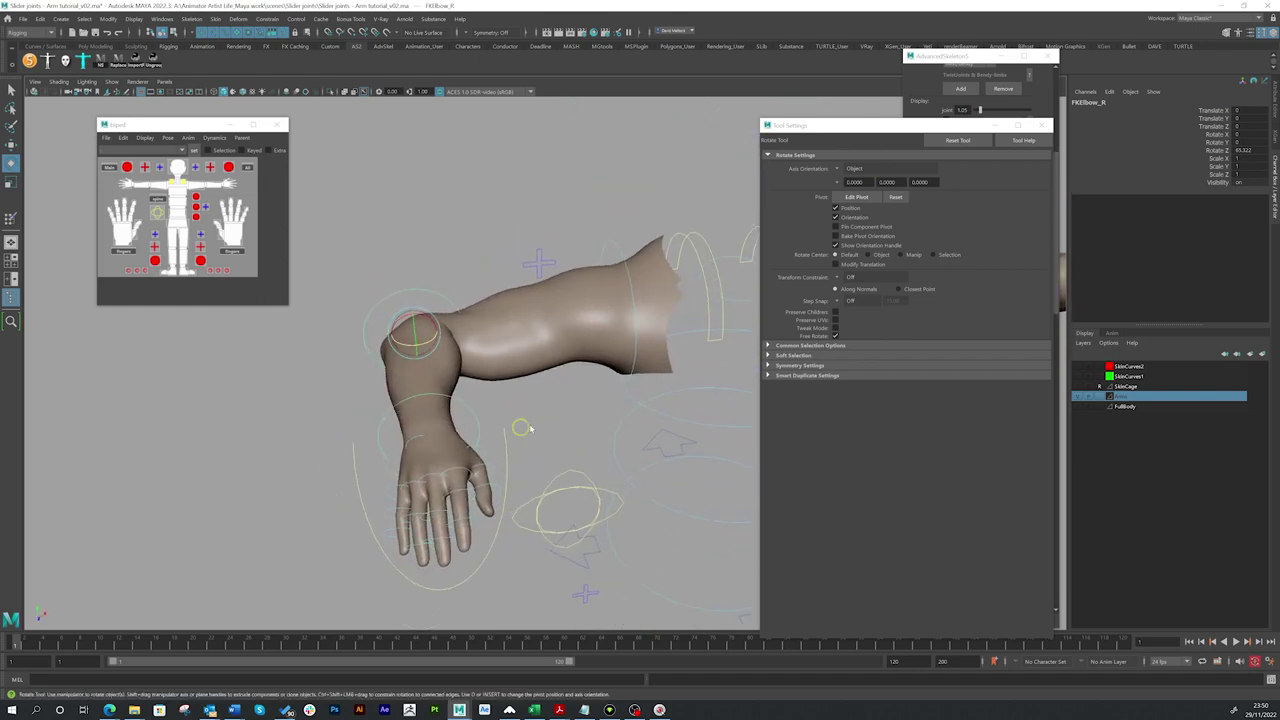
middle_drag(529, 440, 570, 475)
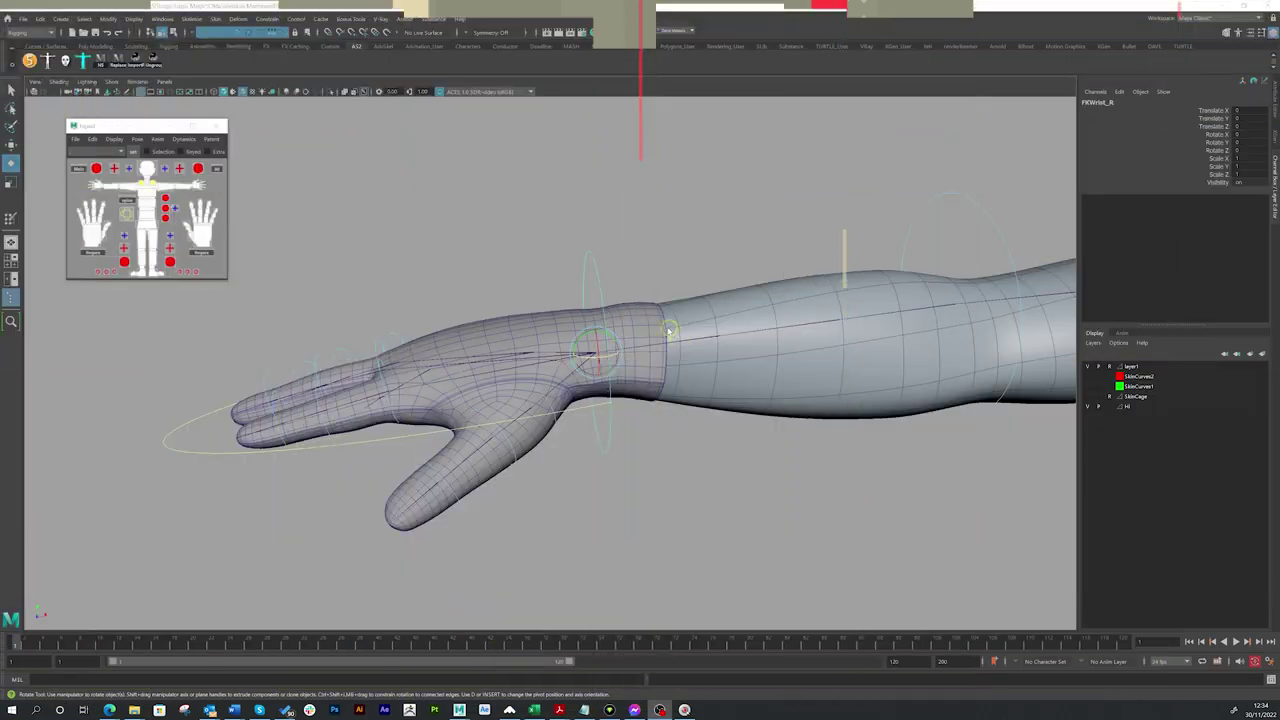
In the Invisible-man rig, rotate the FKWrist_R control about Z in both directions to test the glove cuff's deformation.
alt+right_drag(623, 351, 689, 349)
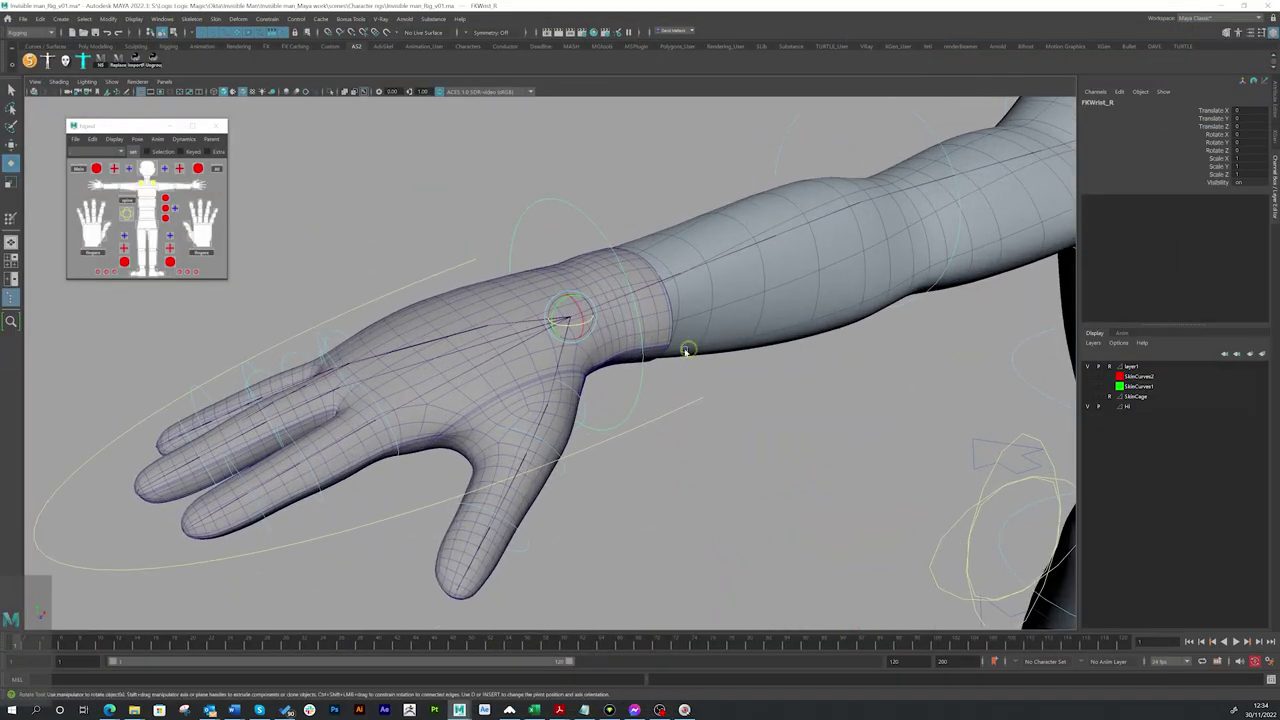
alt+middle_drag(592, 320, 714, 314)
alt+right_drag(843, 343, 640, 337)
alt+drag(640, 336, 685, 368)
key(ctrl+z)
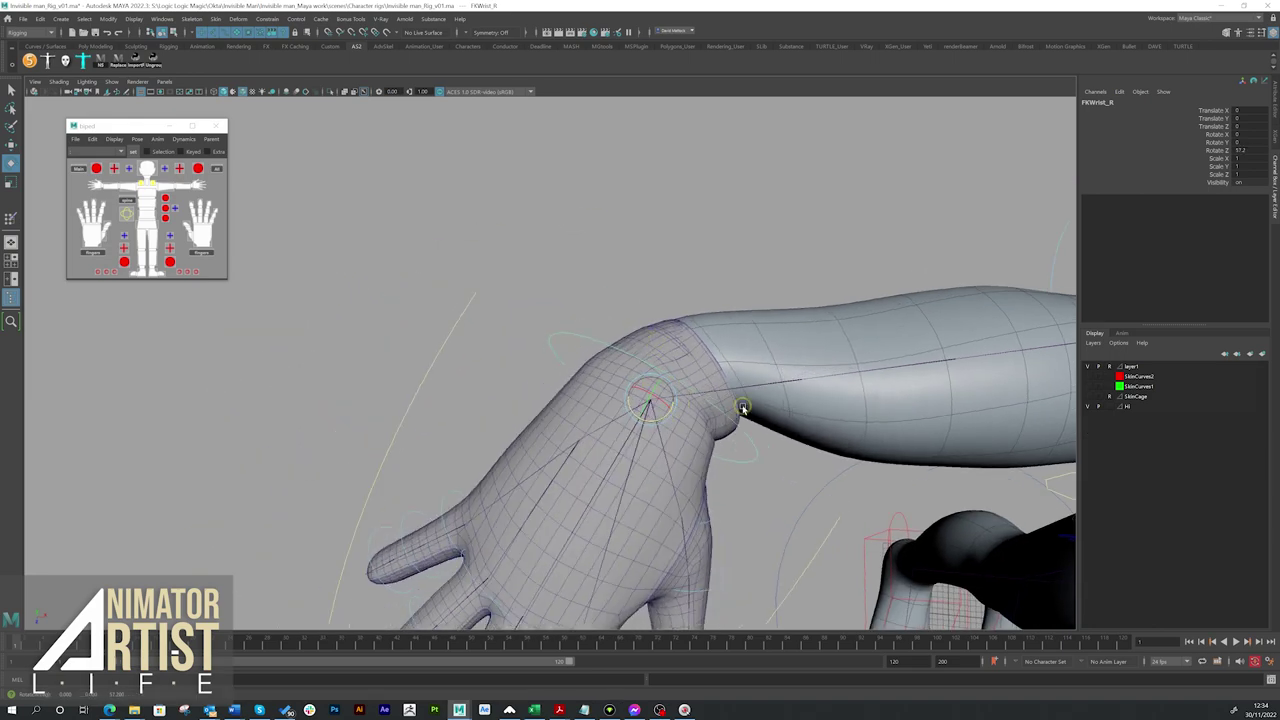
drag(663, 414, 622, 405)
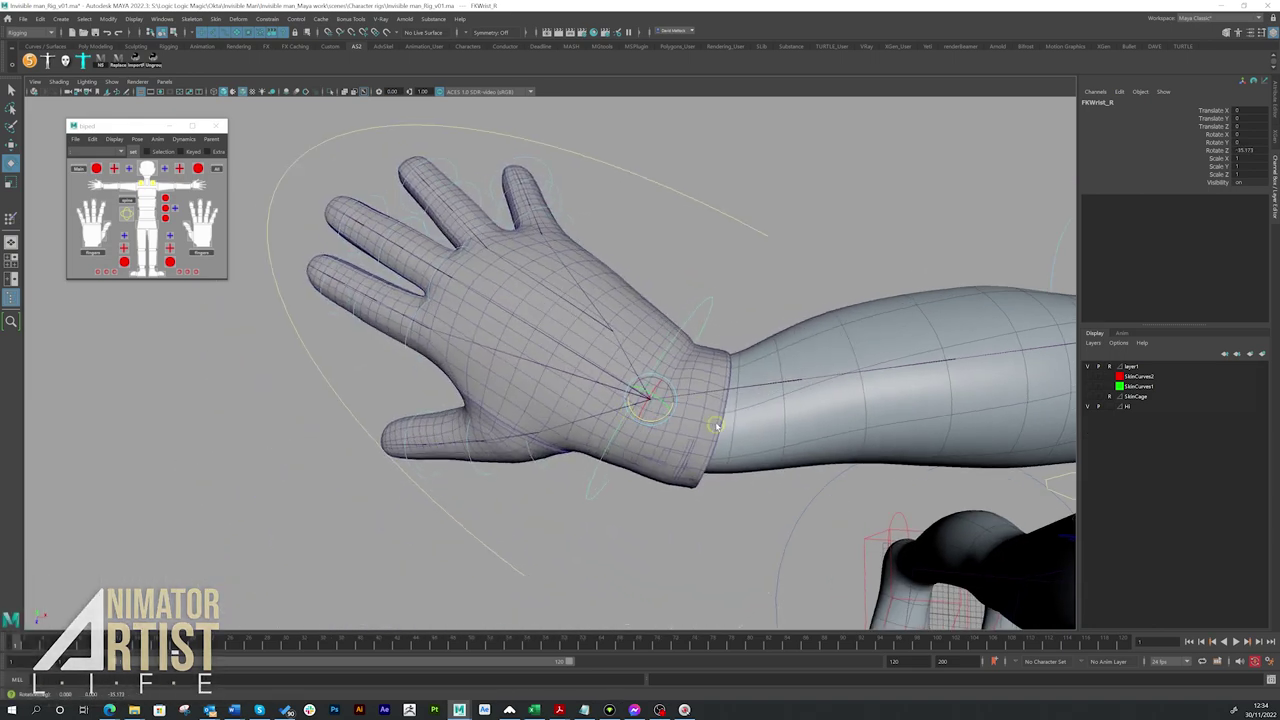
Bend the FKWrist_R control on several axes and inspect the glove cuff against the forearm from different angles.
alt+drag(714, 423, 646, 398)
scroll(620, 369, down, 3)
alt+right_drag(646, 398, 731, 375)
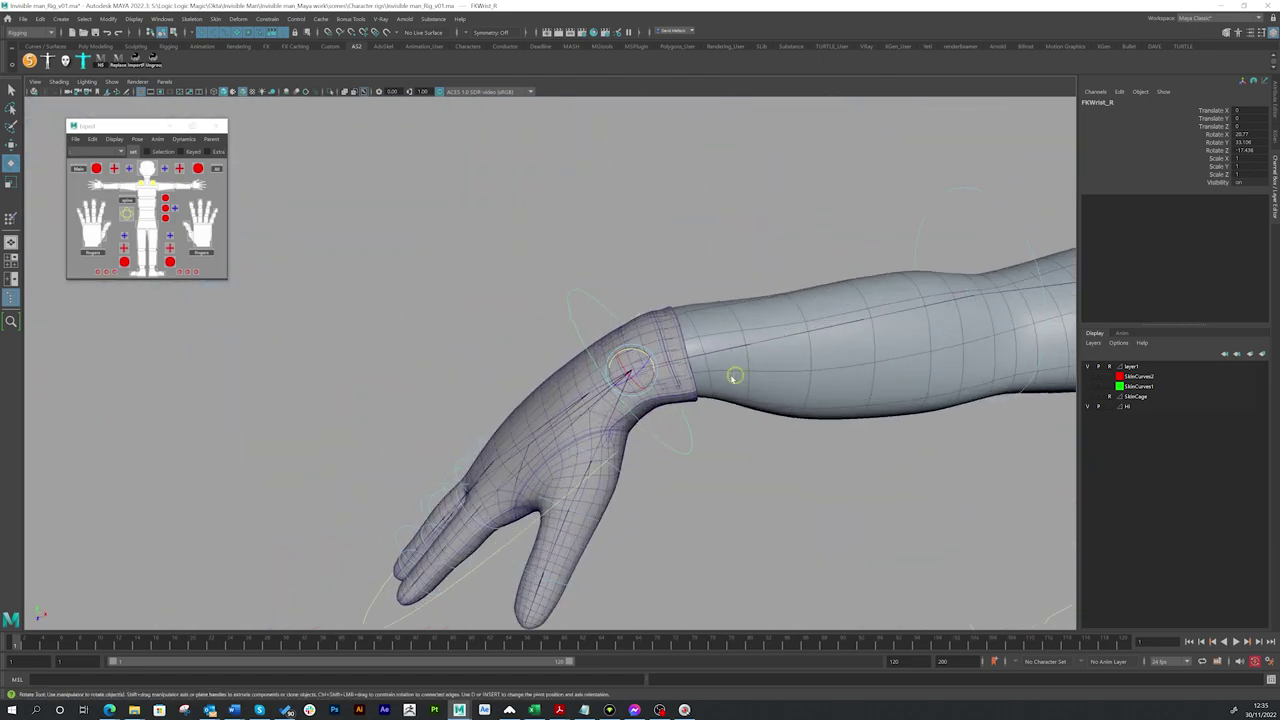
alt+drag(731, 375, 862, 346)
alt+right_drag(862, 346, 852, 340)
alt+drag(851, 340, 737, 363)
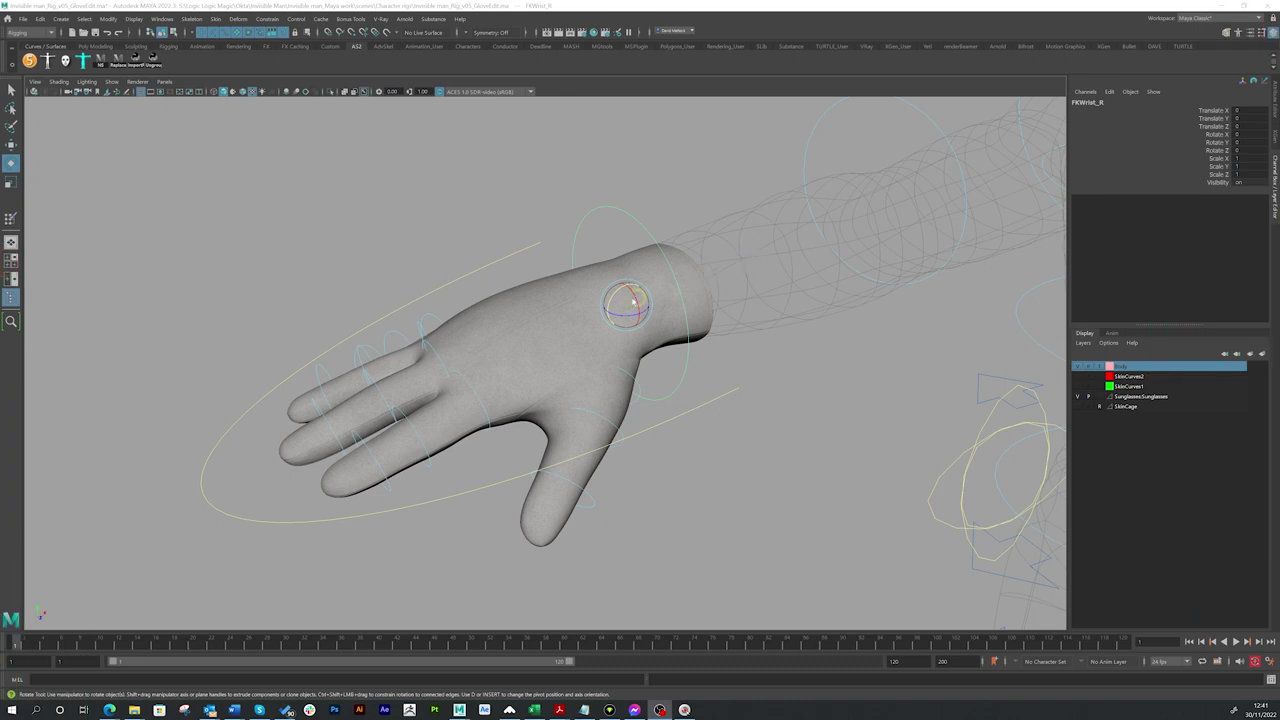
In the GloveEdit rig, rotate the FKWrist_R control through varied poses and examine the glove's wrist deformation from several angles.
drag(623, 303, 778, 235)
mouse_move(650, 322)
alt+mouse_down()
mouse_move(663, 331)
mouse_move(615, 346)
mouse_move(644, 313)
mouse_move(629, 306)
mouse_move(649, 310)
mouse_move(682, 357)
mouse_move(651, 390)
mouse_move(643, 309)
mouse_move(626, 297)
mouse_move(626, 311)
mouse_move(596, 317)
mouse_move(626, 323)
alt+mouse_up()
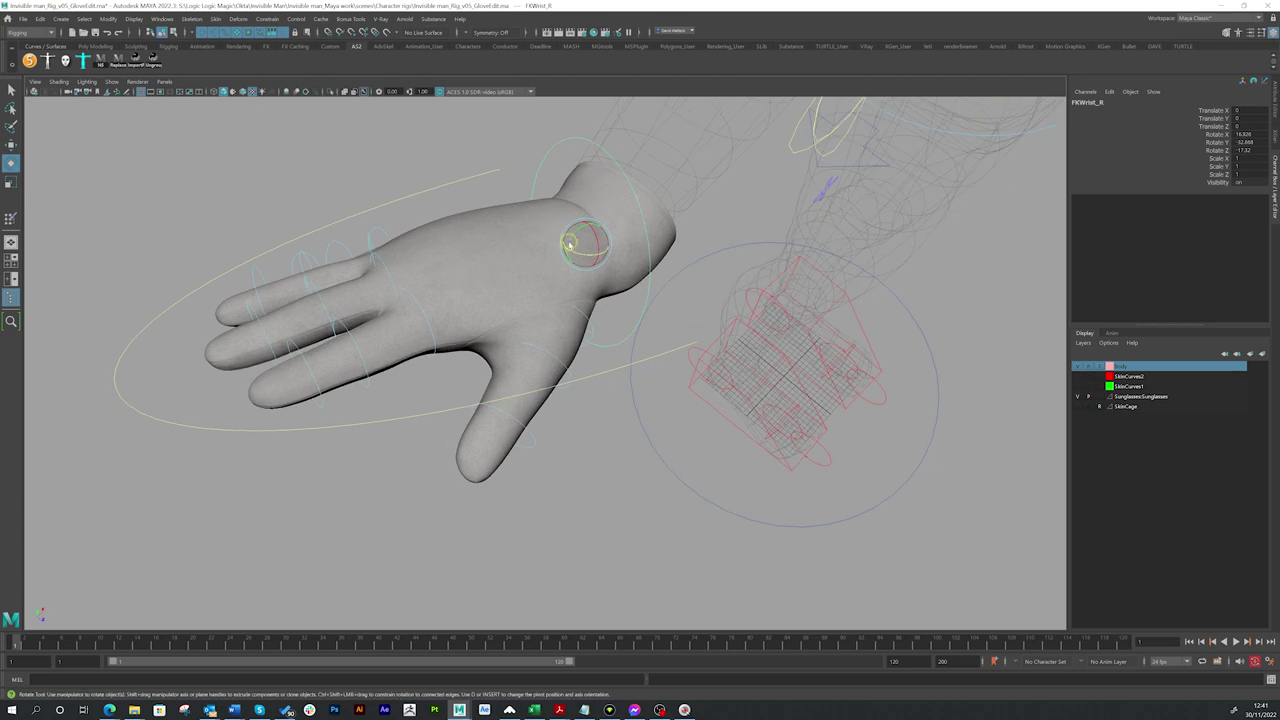
drag(571, 246, 557, 168)
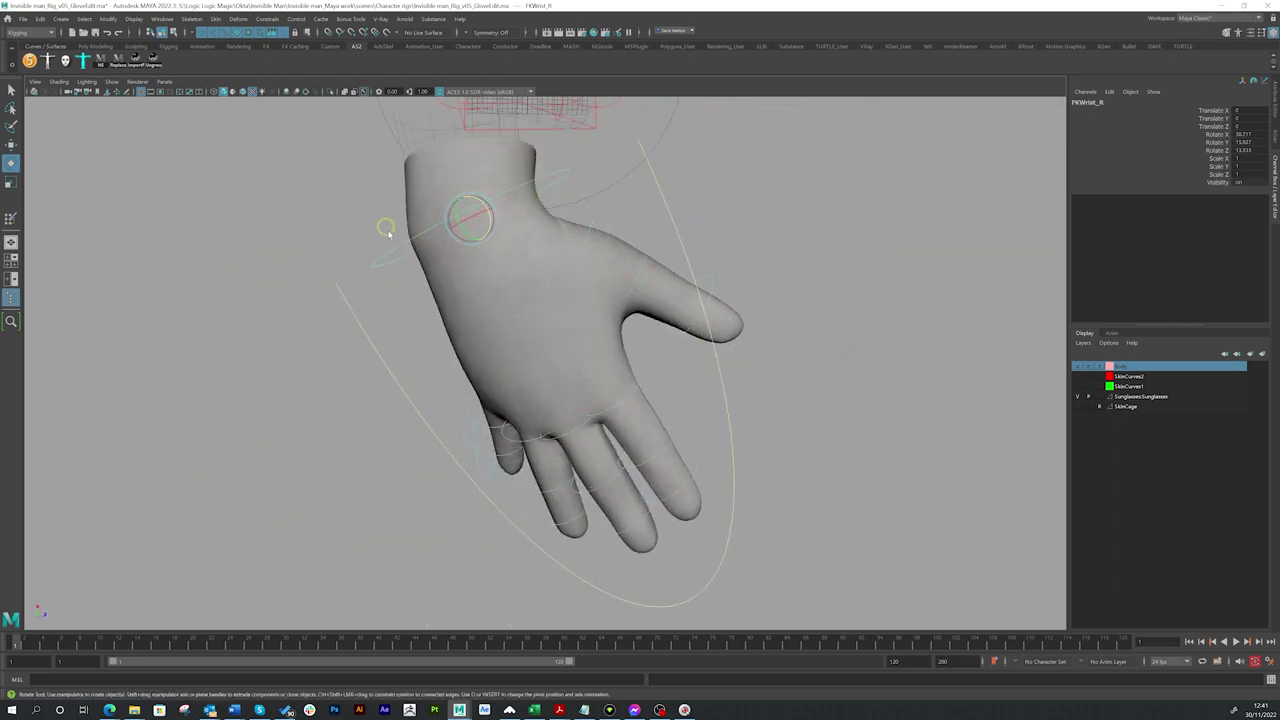
alt+drag(522, 238, 629, 363)
alt+middle_drag(743, 454, 620, 328)
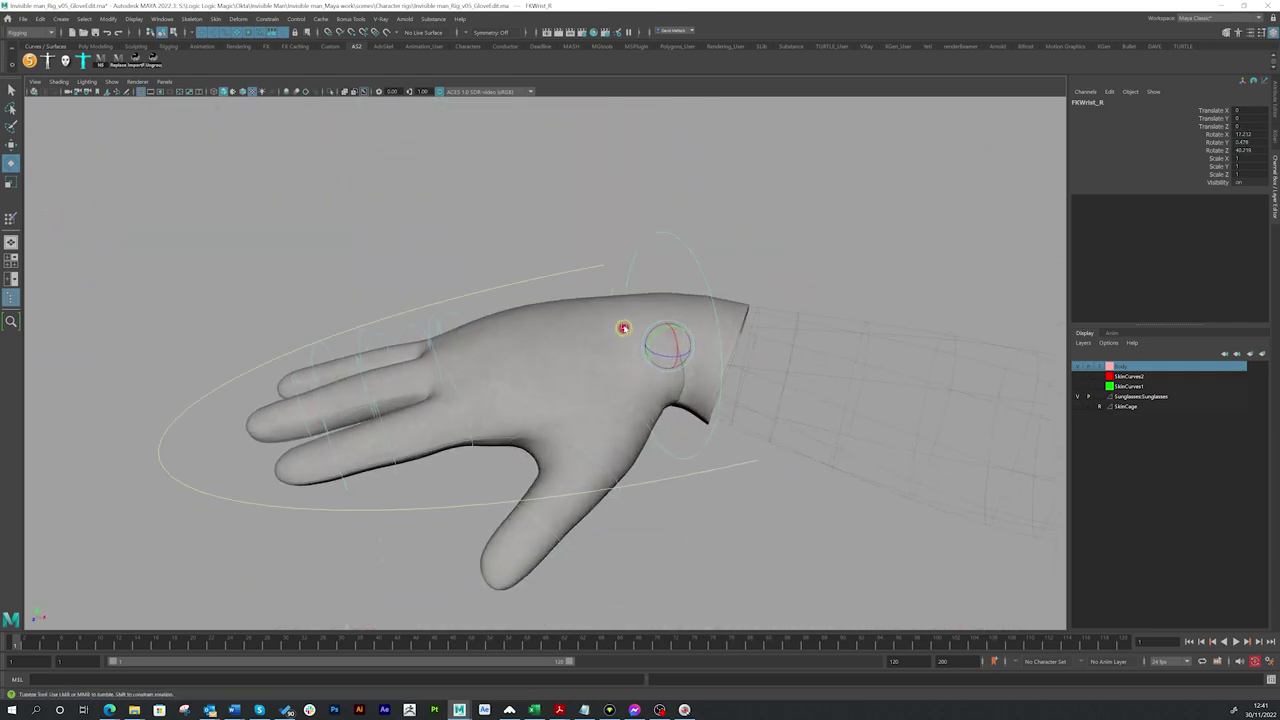
alt+drag(620, 328, 646, 316)
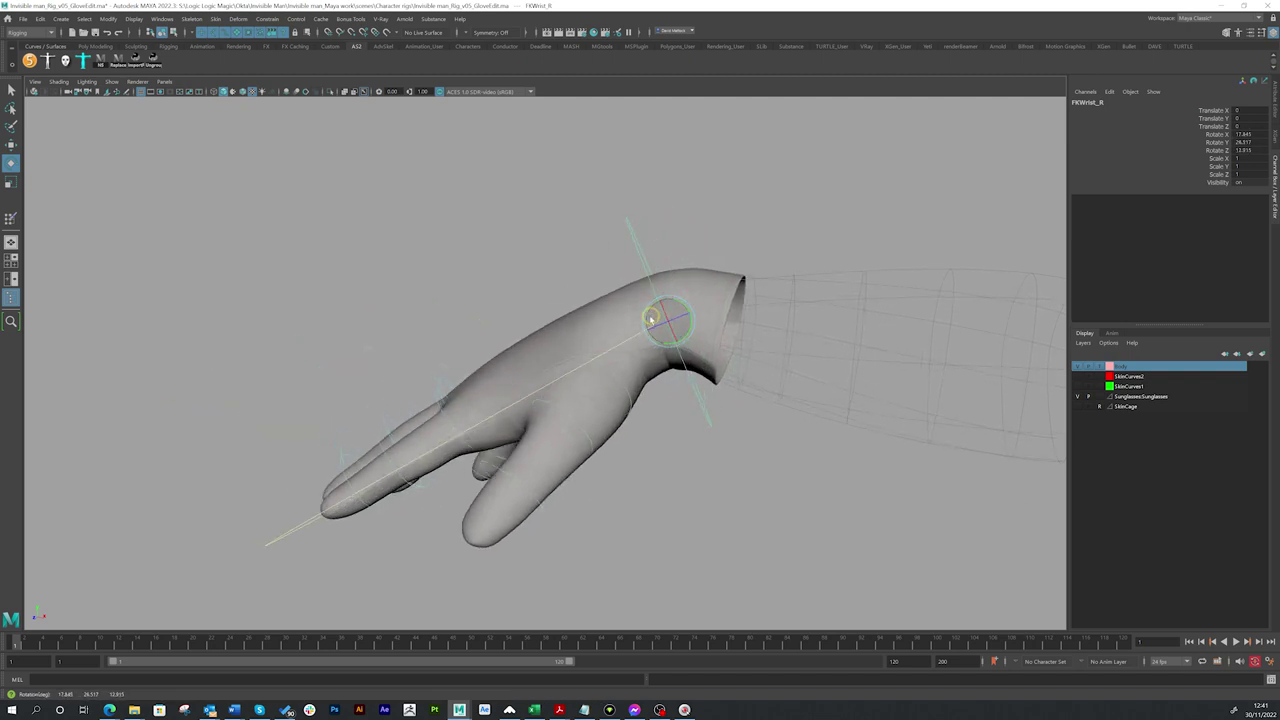
alt+drag(853, 323, 634, 270)
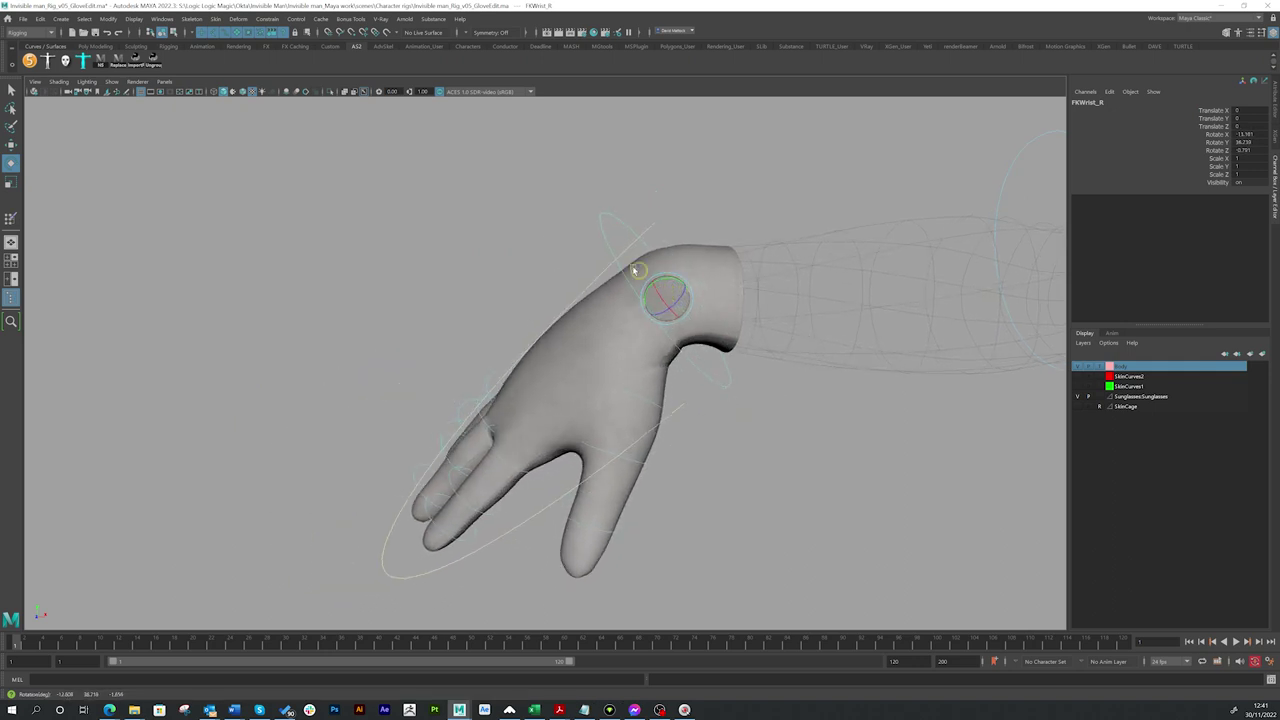
Display joints in the viewport, show the SkinCurves1 and SkinCurves2 layers, and inspect the slider joints around the bent wrist.
click(113, 82)
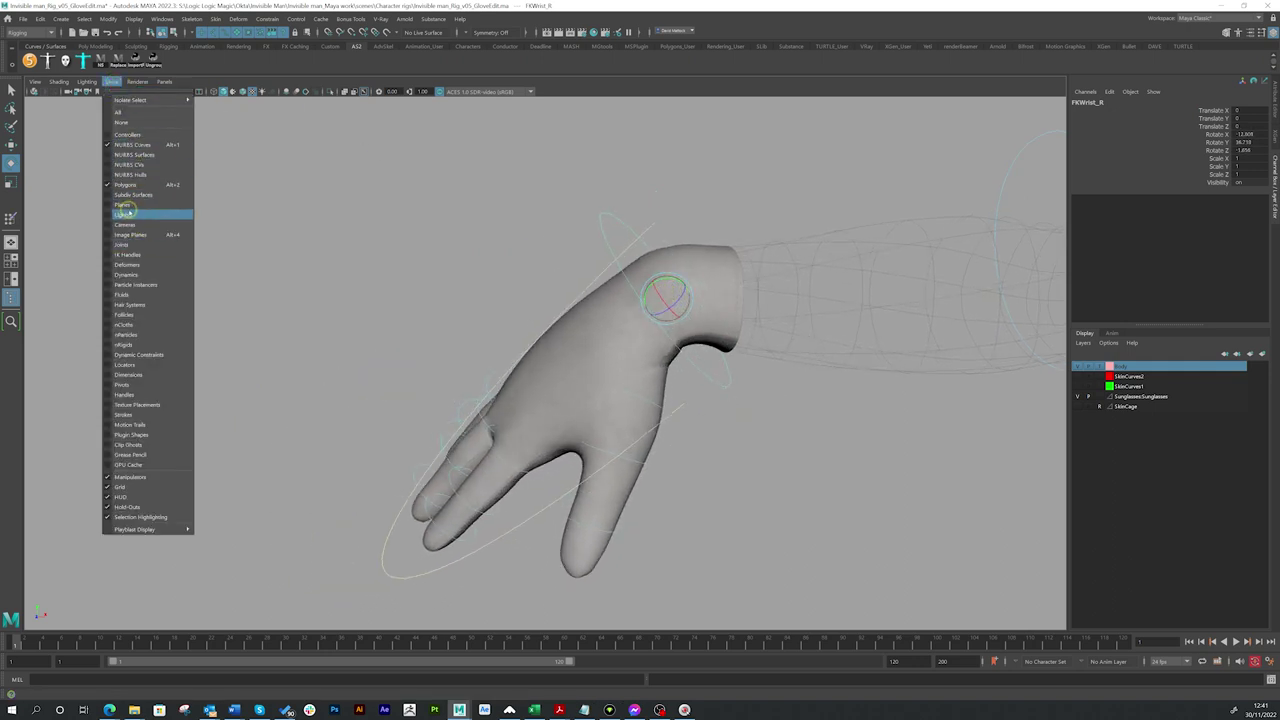
click(129, 244)
alt+drag(699, 283, 706, 306)
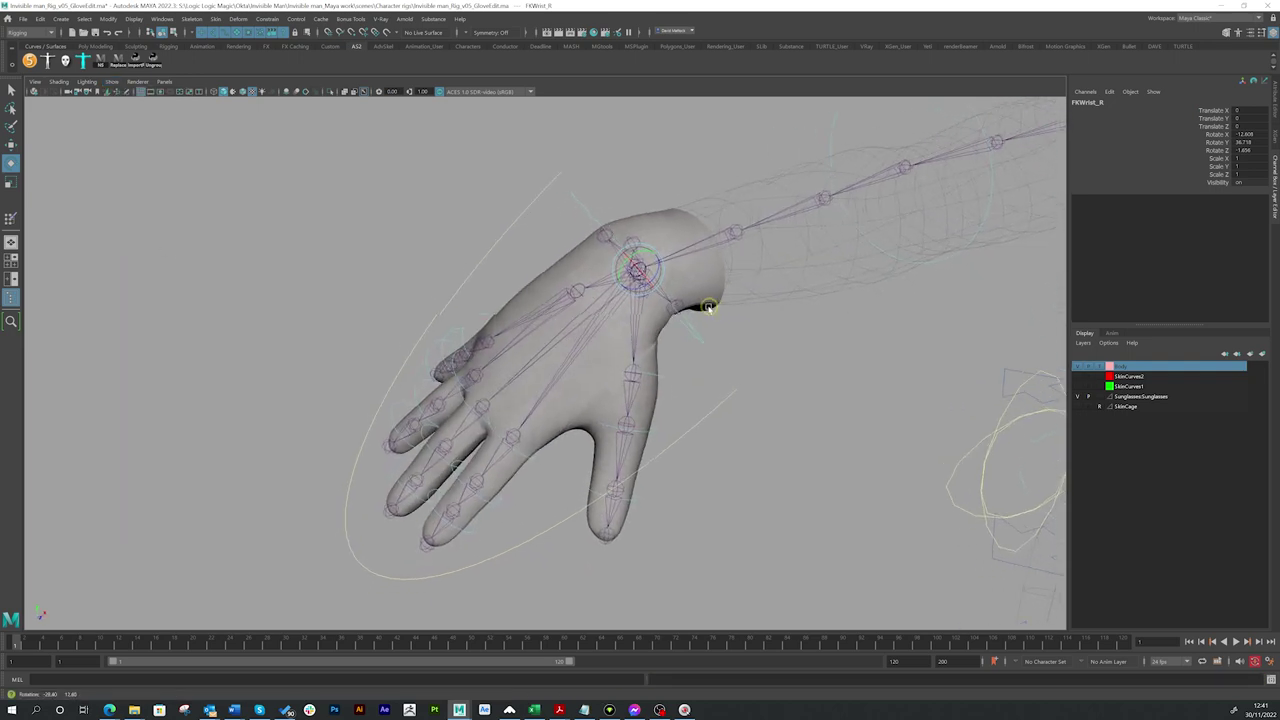
alt+right_drag(706, 306, 737, 287)
alt+drag(738, 287, 664, 240)
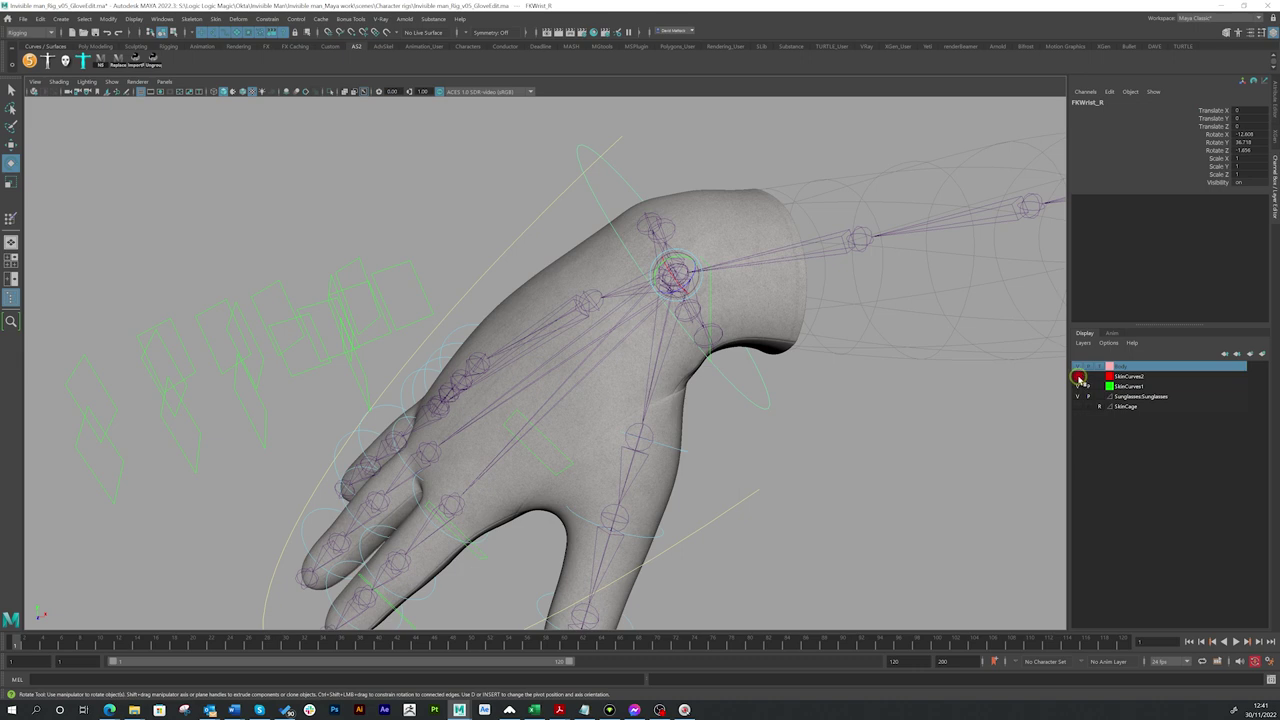
alt+drag(698, 338, 697, 233)
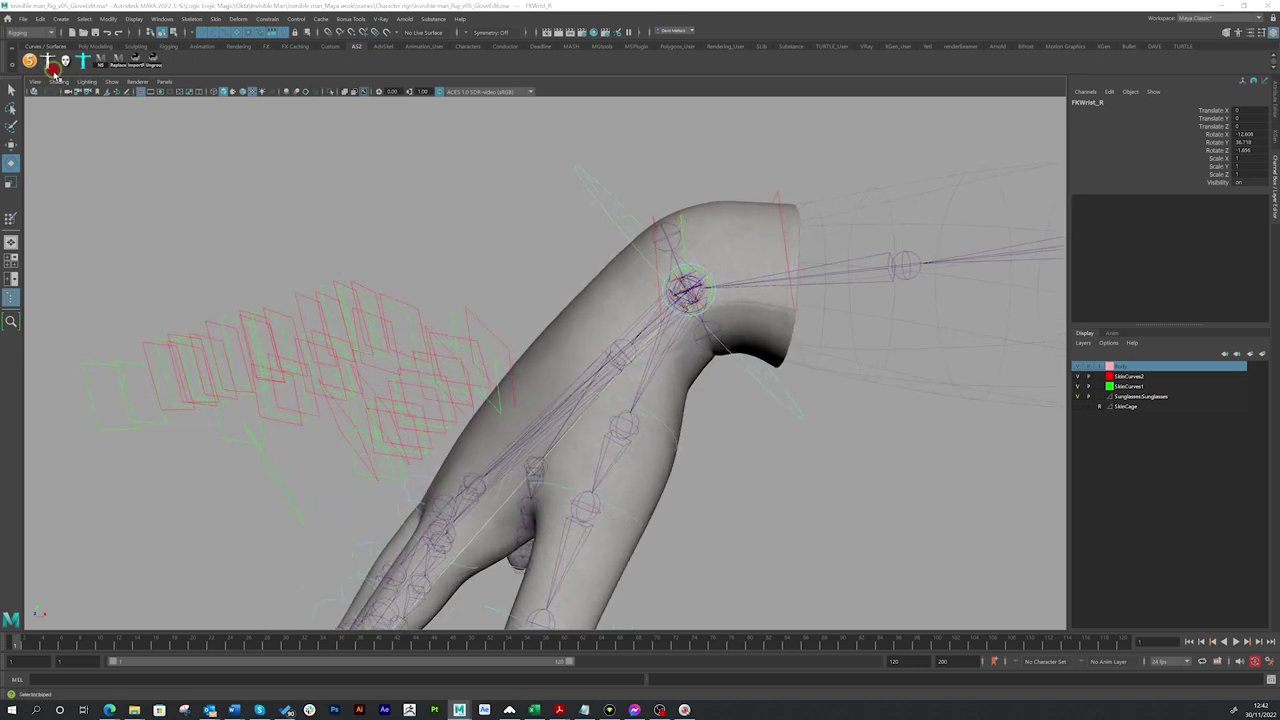
Reset the rig's pose using the biped picker, select the Wrist_R_middleProfile curve, try rotating it and undo the rotation.
drag(1279, 230, 238, 136)
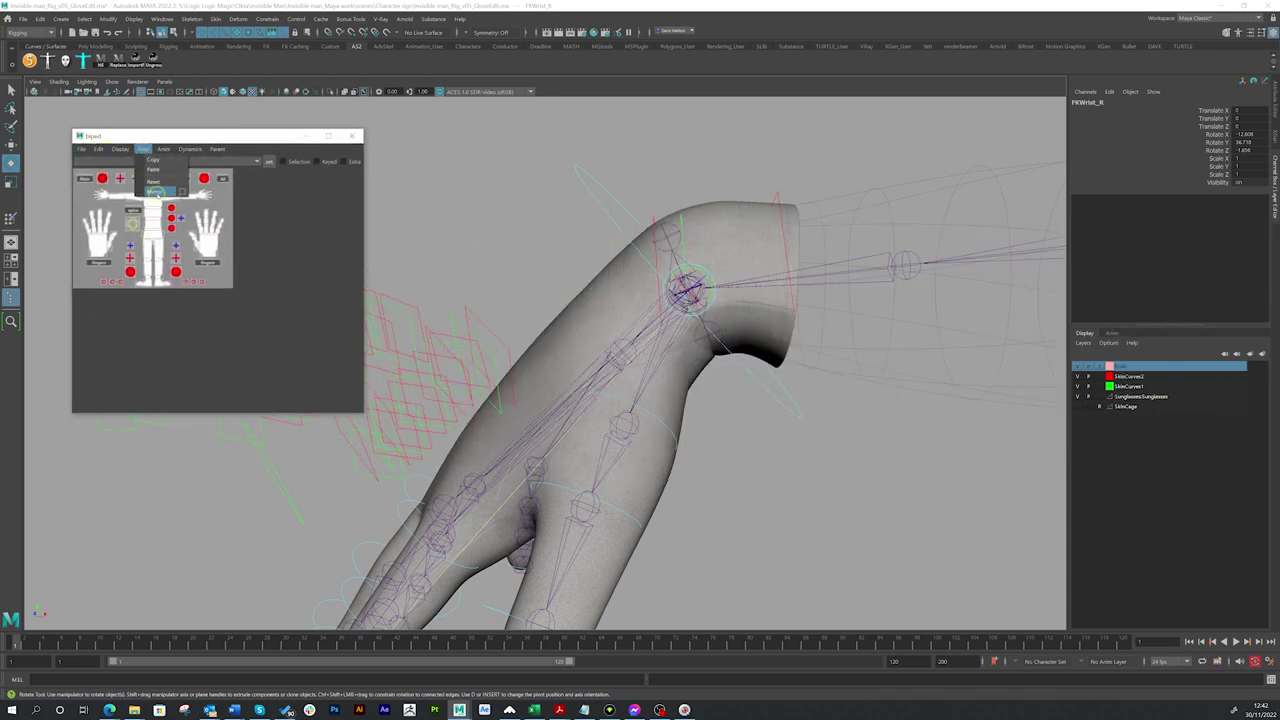
click(154, 180)
alt+drag(760, 253, 693, 177)
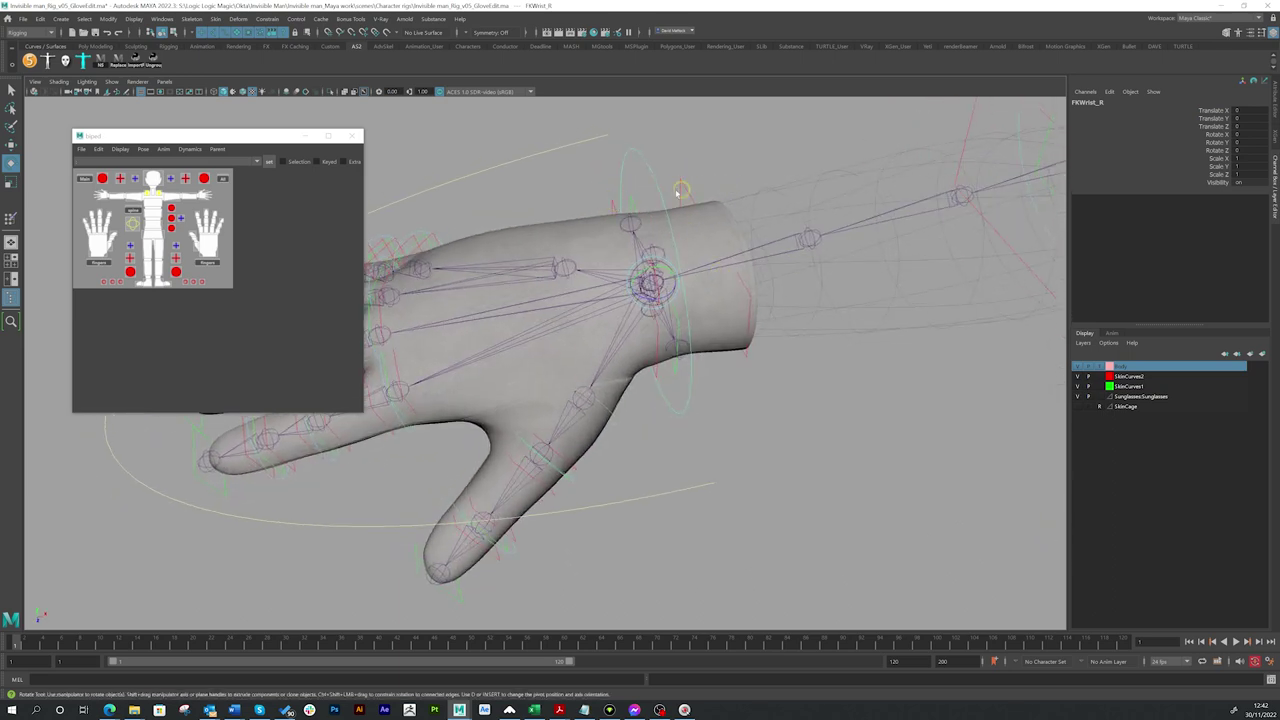
click(709, 178)
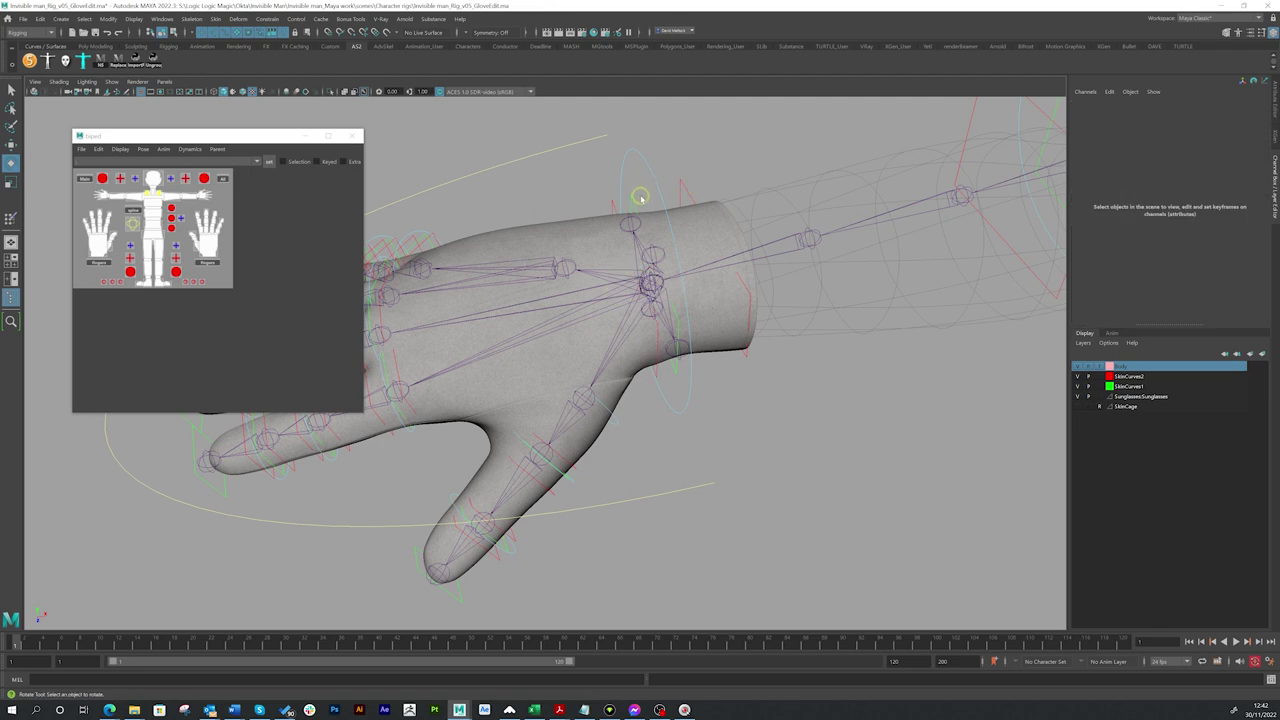
click(686, 214)
alt+drag(680, 292, 640, 283)
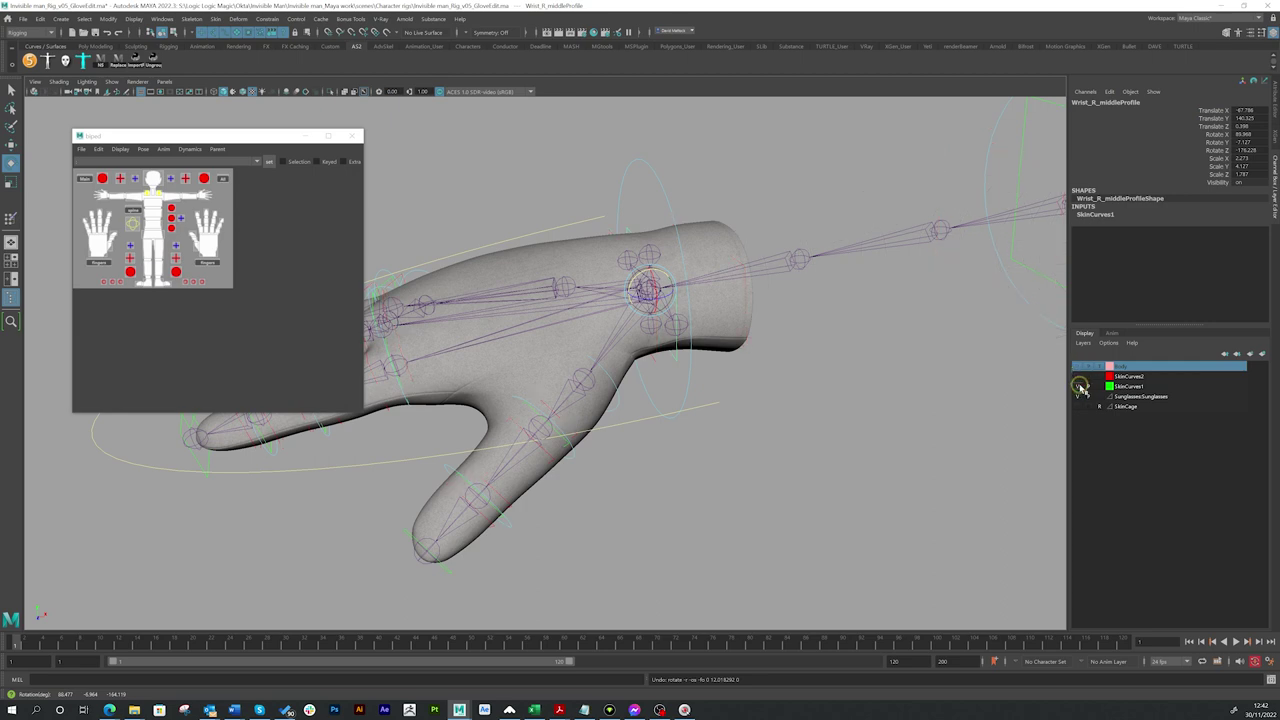
Hide the joints in the viewport and minimize the biped picker window.
click(111, 83)
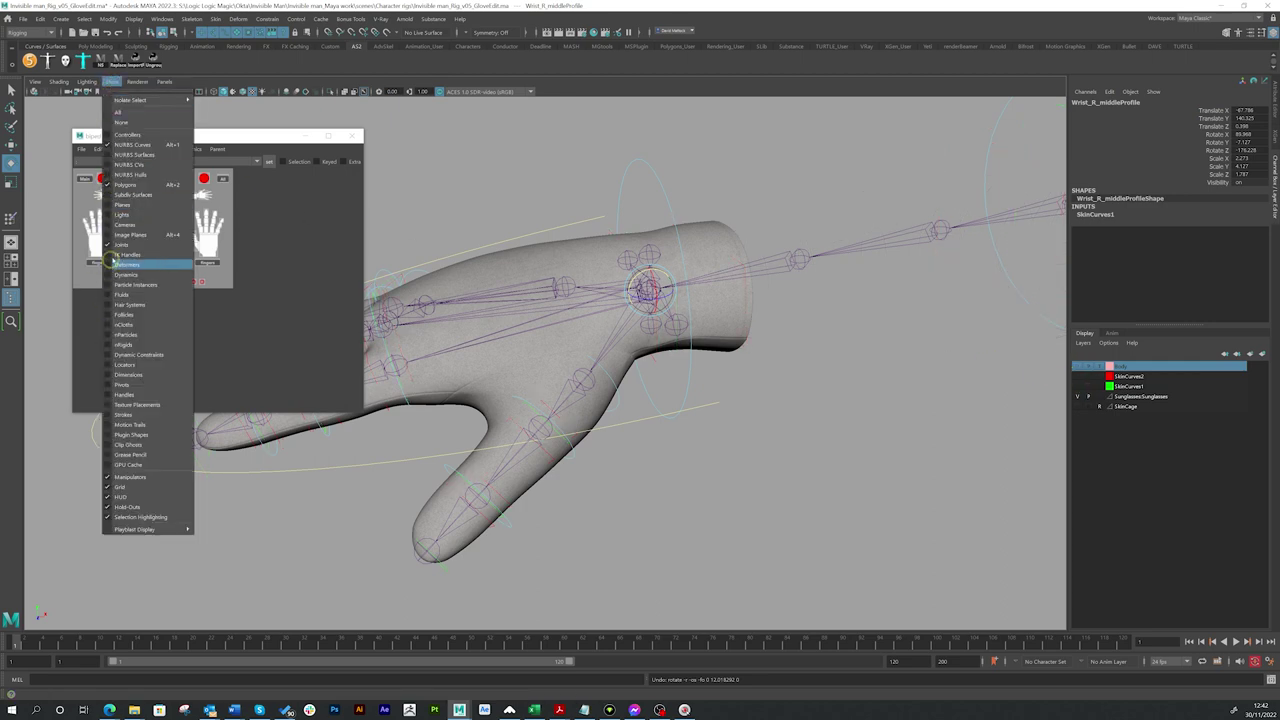
click(118, 244)
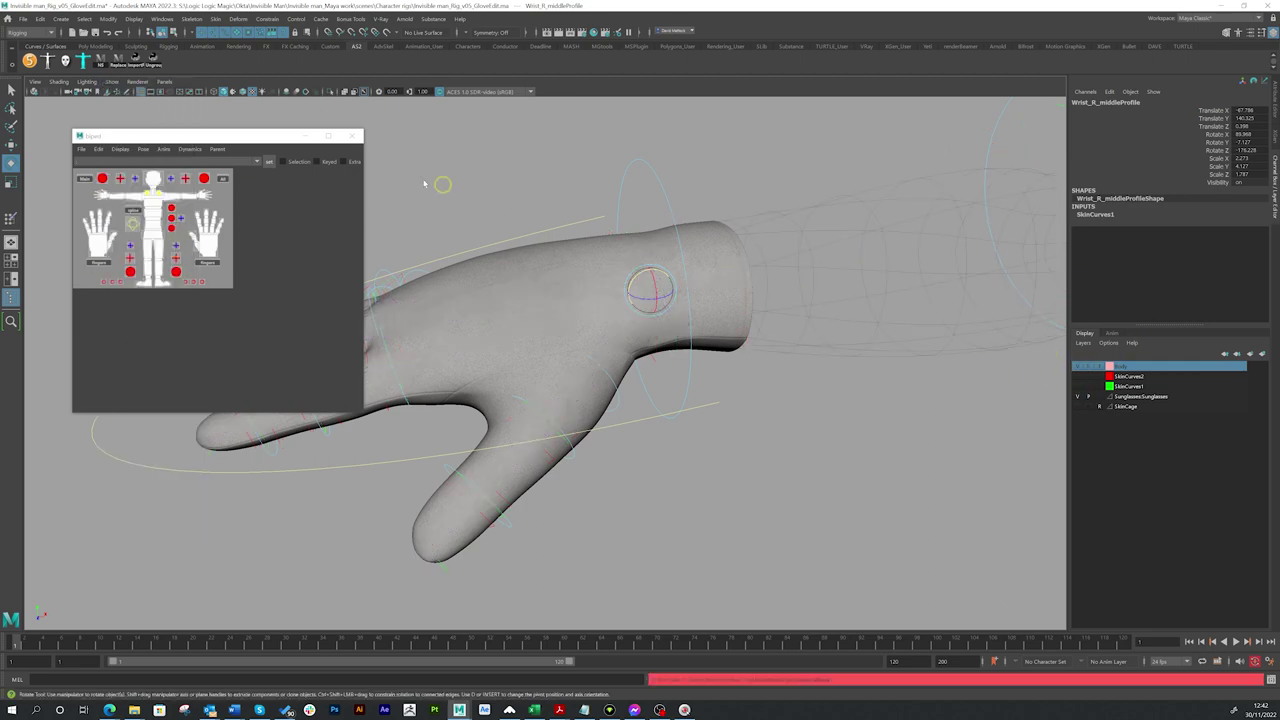
click(306, 136)
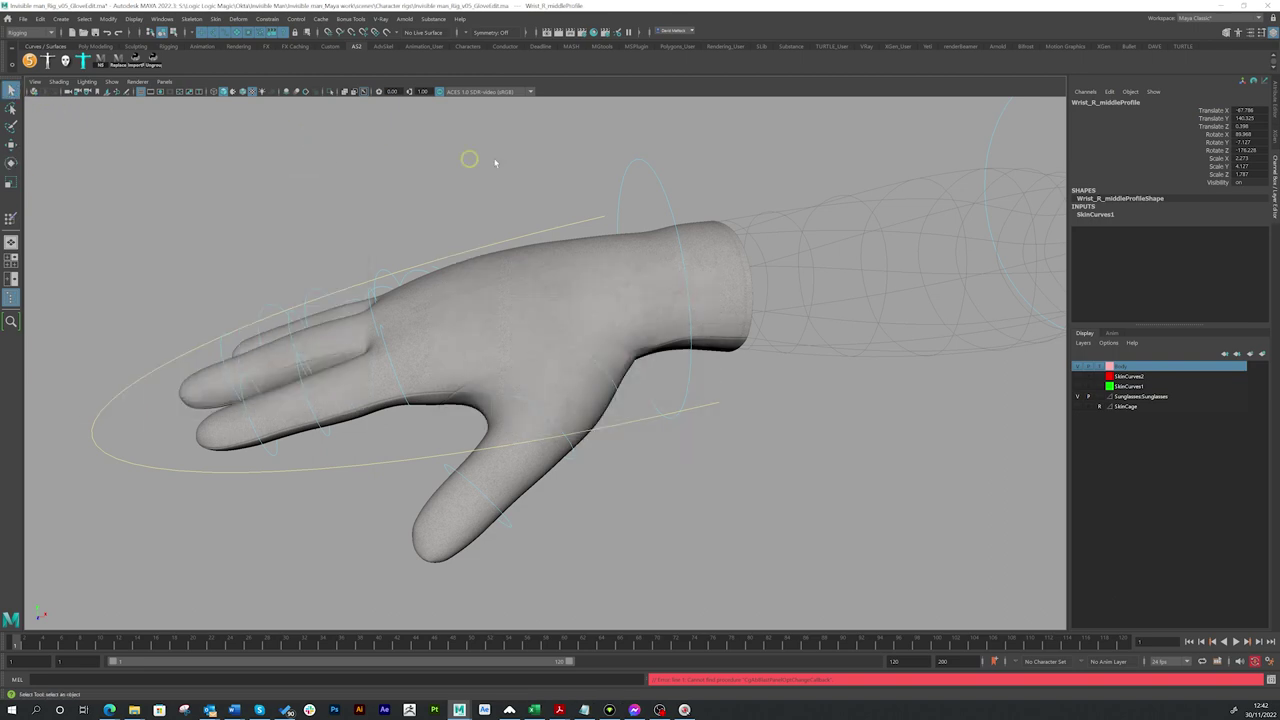
Select the FKWrist_R control and rotate it in several directions to check the glove's wrist bend without joints displayed.
drag(704, 176, 655, 200)
alt+drag(655, 200, 543, 314)
key(e)
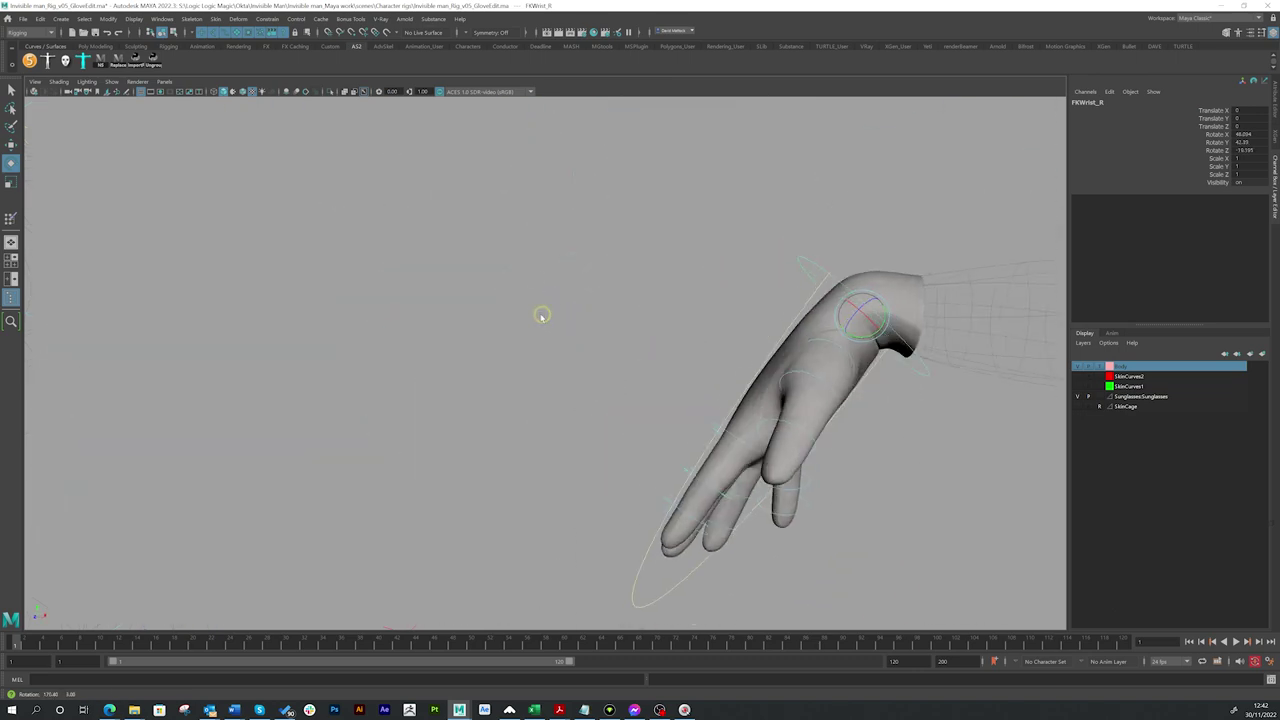
alt+middle_drag(782, 300, 591, 297)
alt+drag(591, 297, 666, 288)
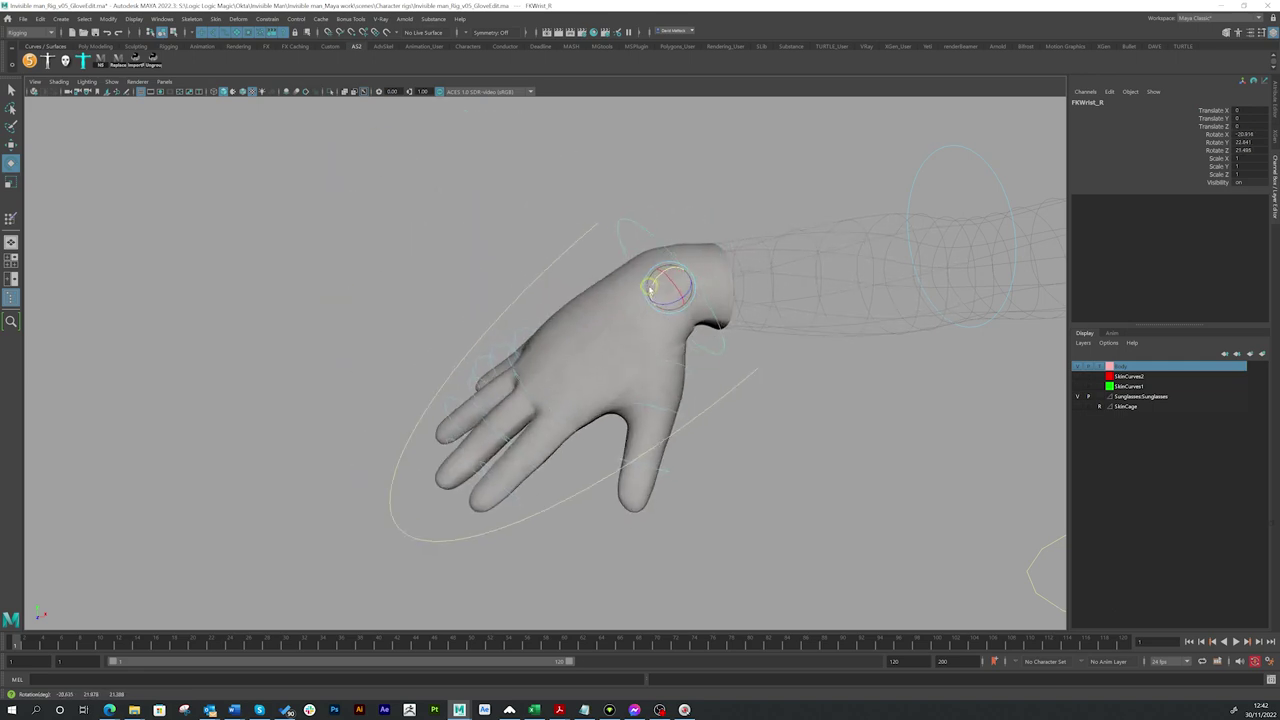